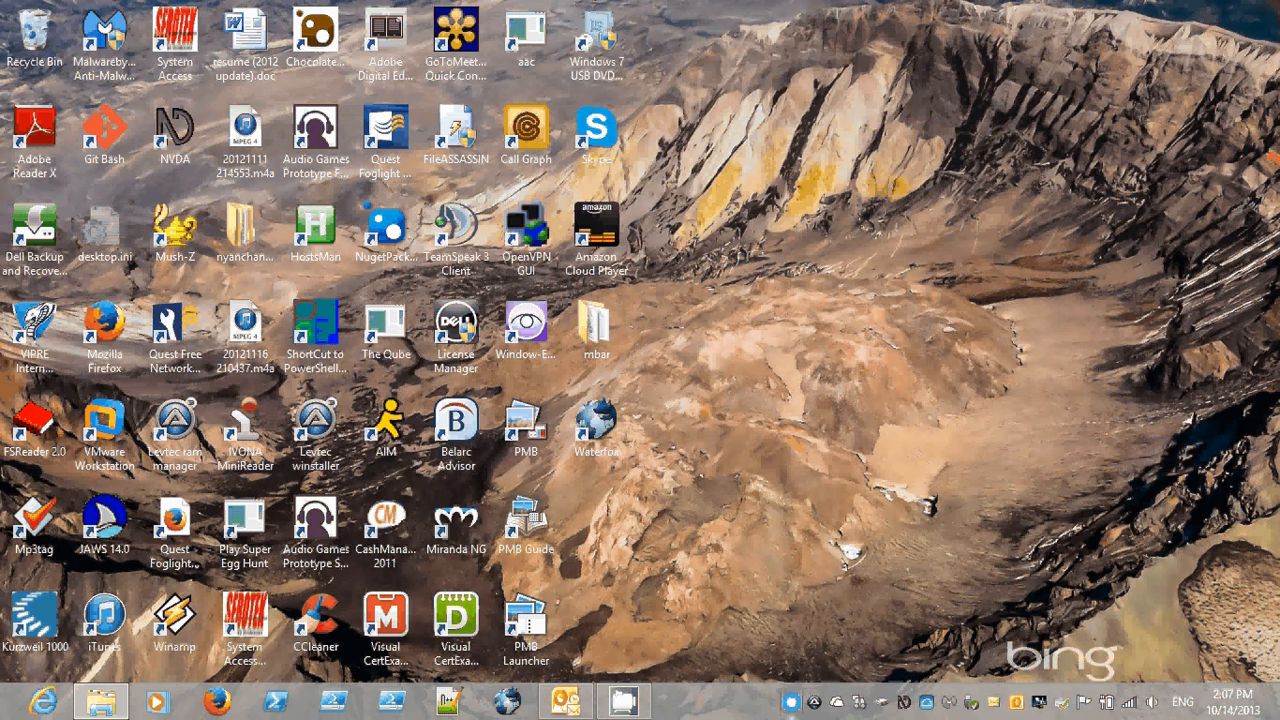
# Step: Launch Levtec winstaller with elevated permission and quit Jaws for Windows from its startup warning
pyautogui.press('l')
pyautogui.press('l')
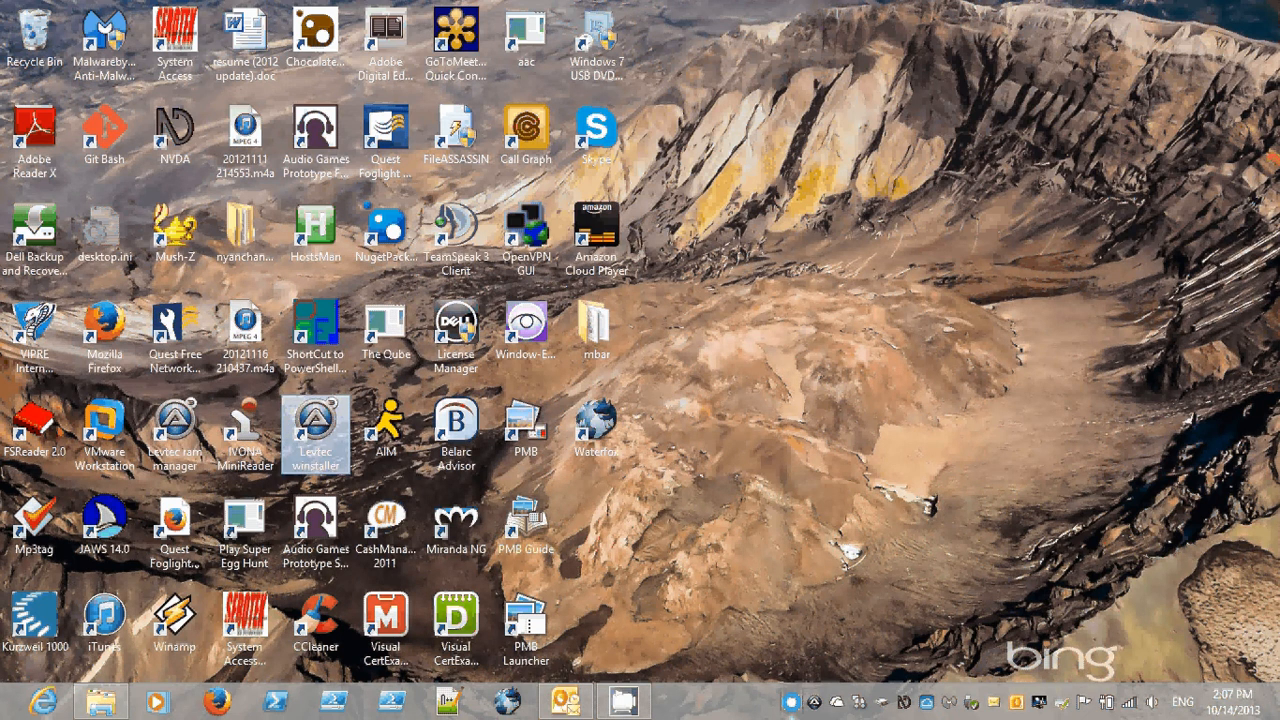
pyautogui.press('Return')
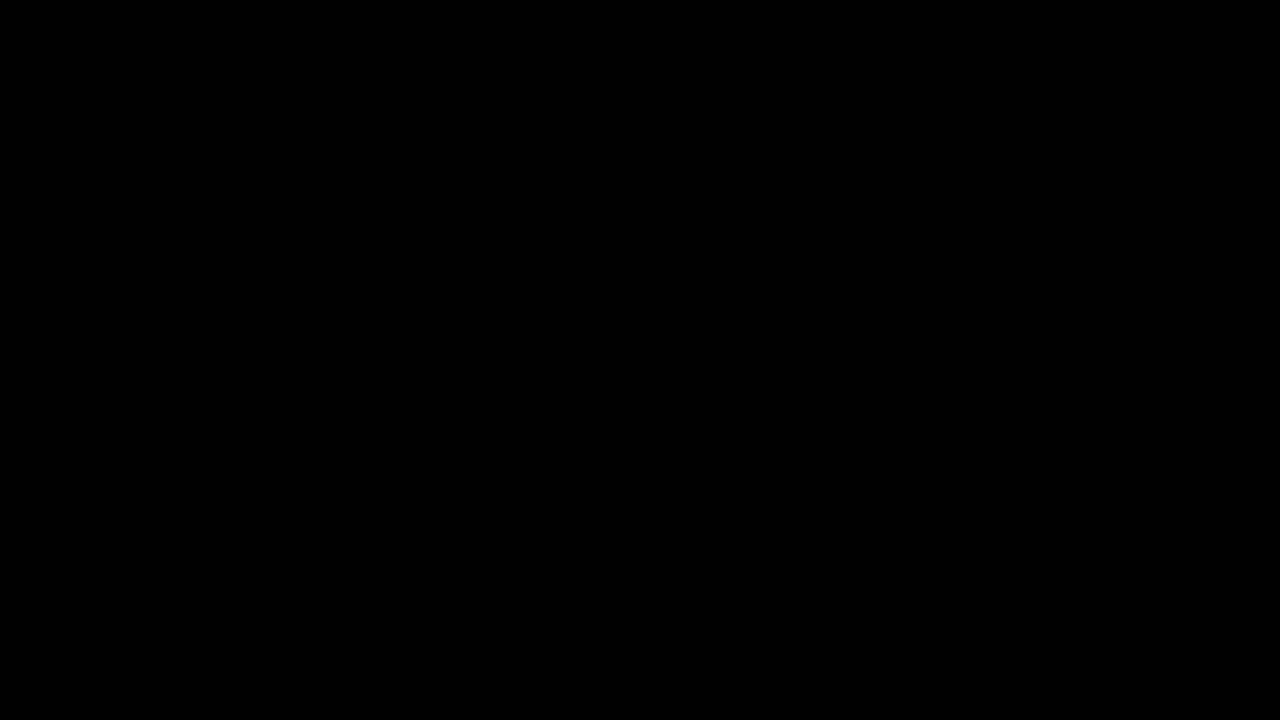
pyautogui.hotkey('alt', 'y')
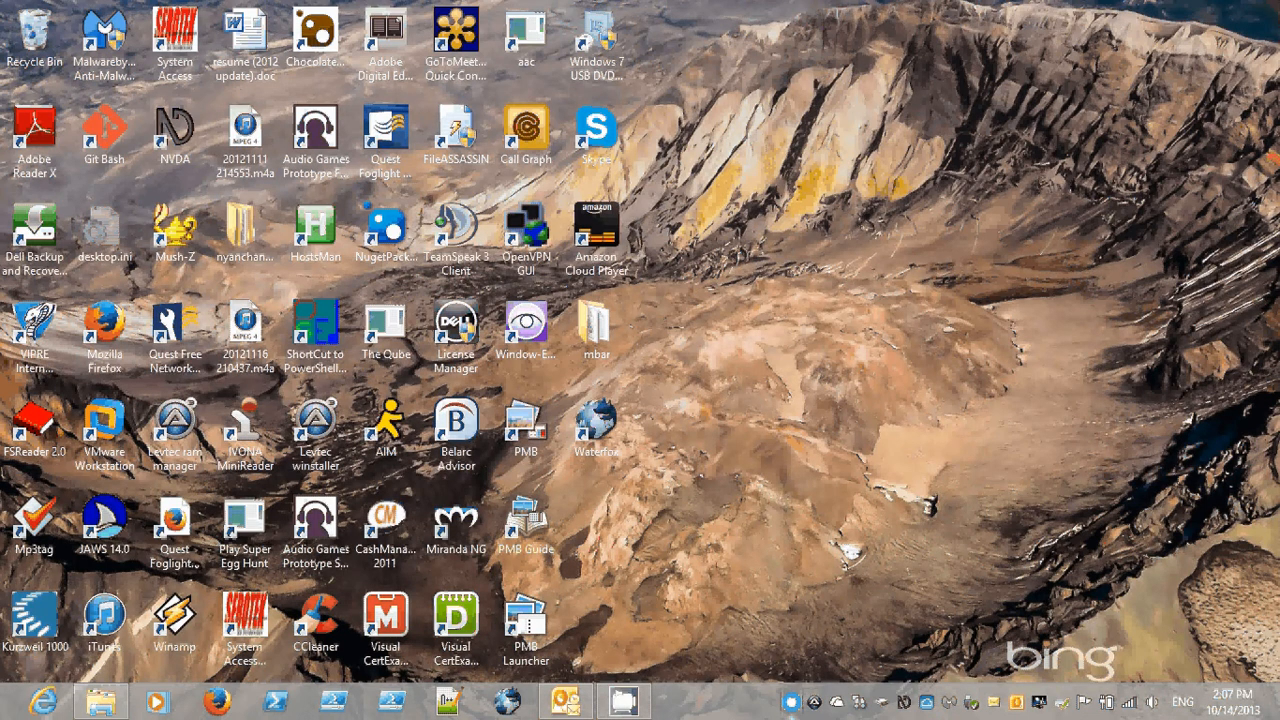
pyautogui.hotkey('alt', 'Tab')
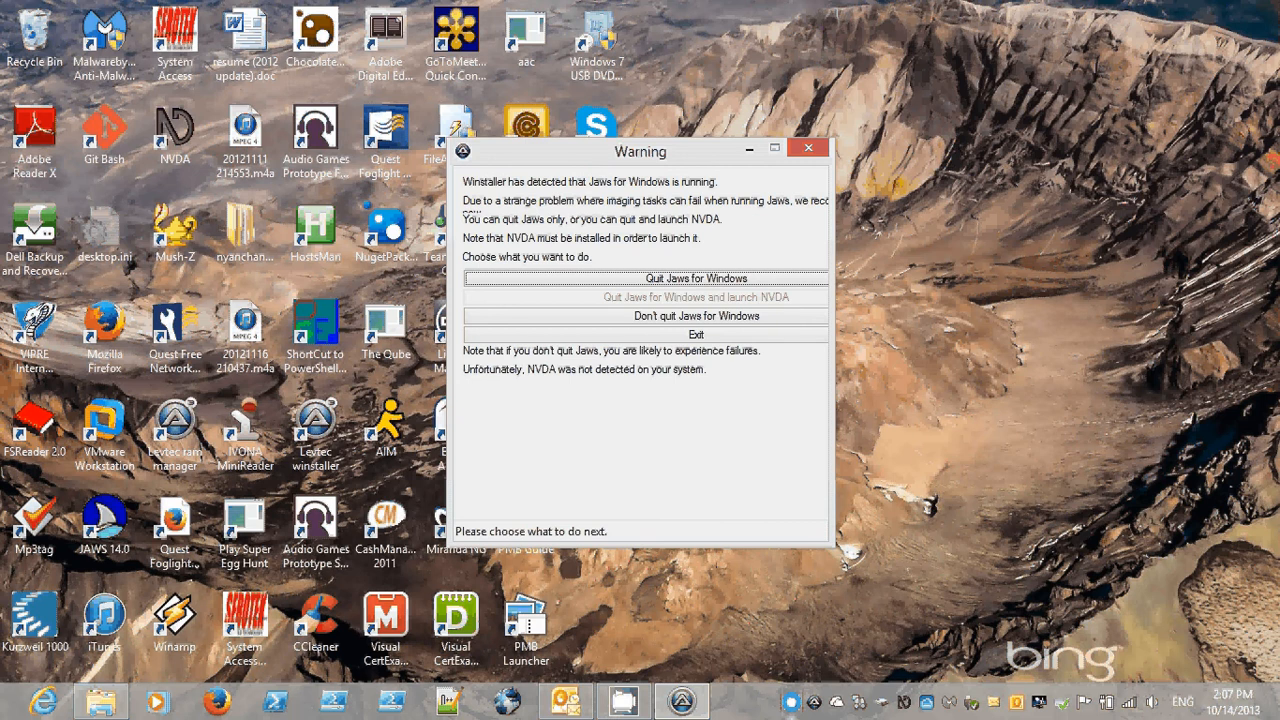
pyautogui.press('Return')
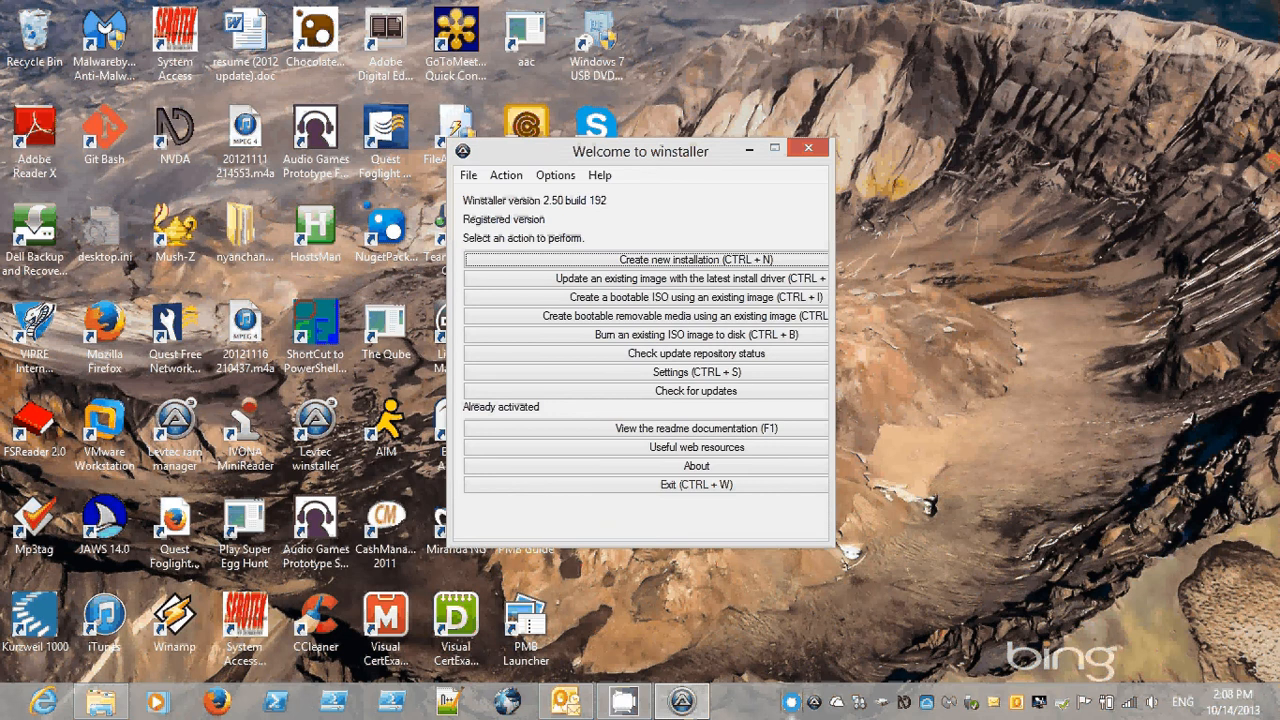
# Step: Switch to File Explorer and open the My Documents folder
pyautogui.press('Return')
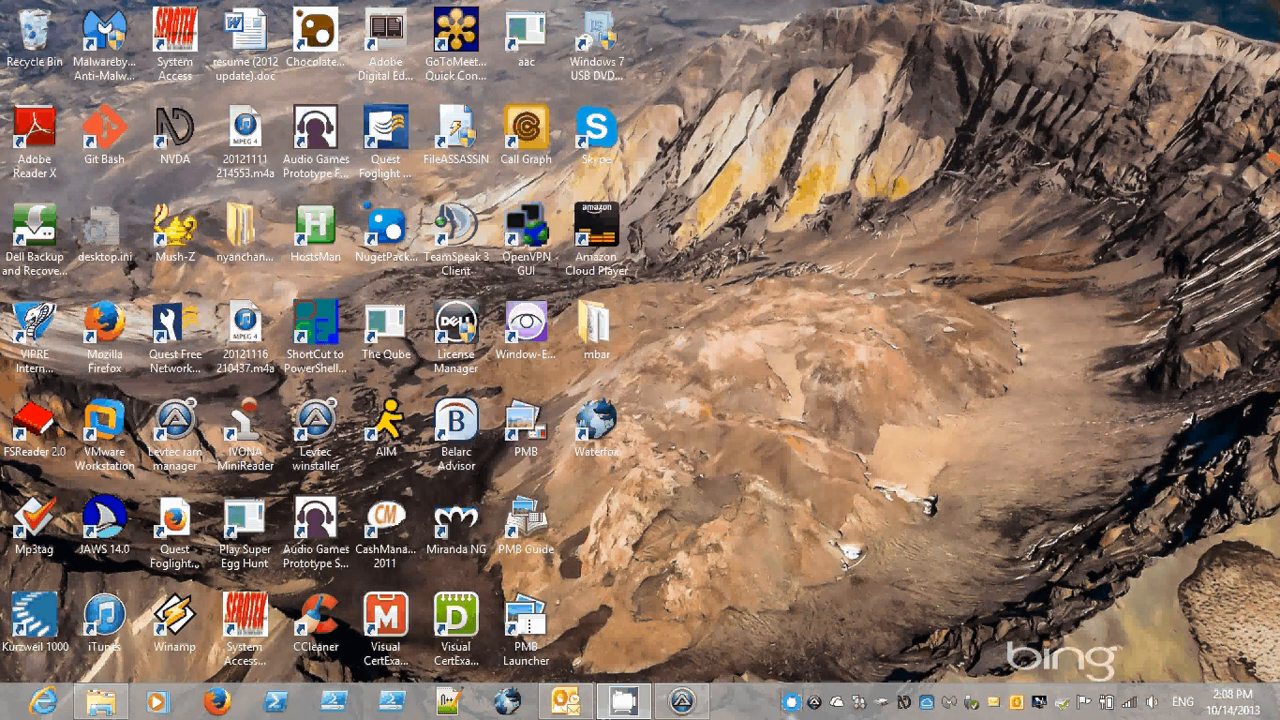
pyautogui.hotkey('alt', 'Tab')
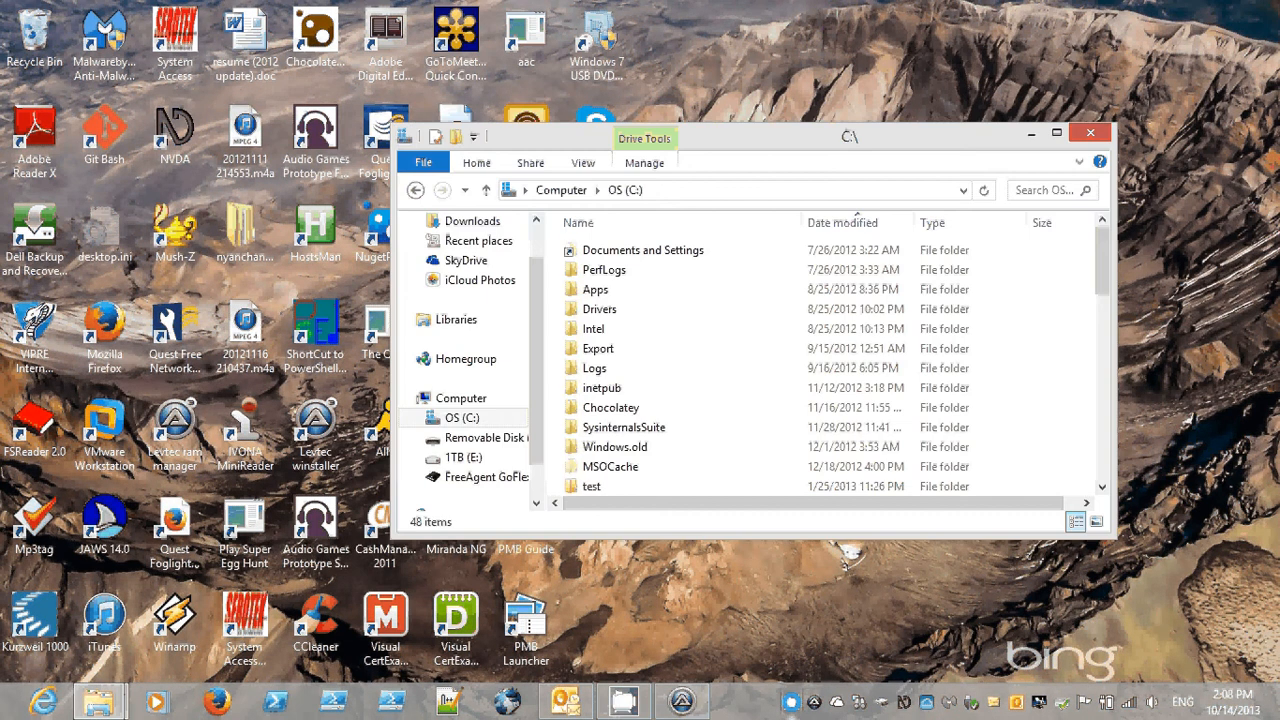
pyautogui.hotkey('alt', 'Tab')
pyautogui.press('Return')
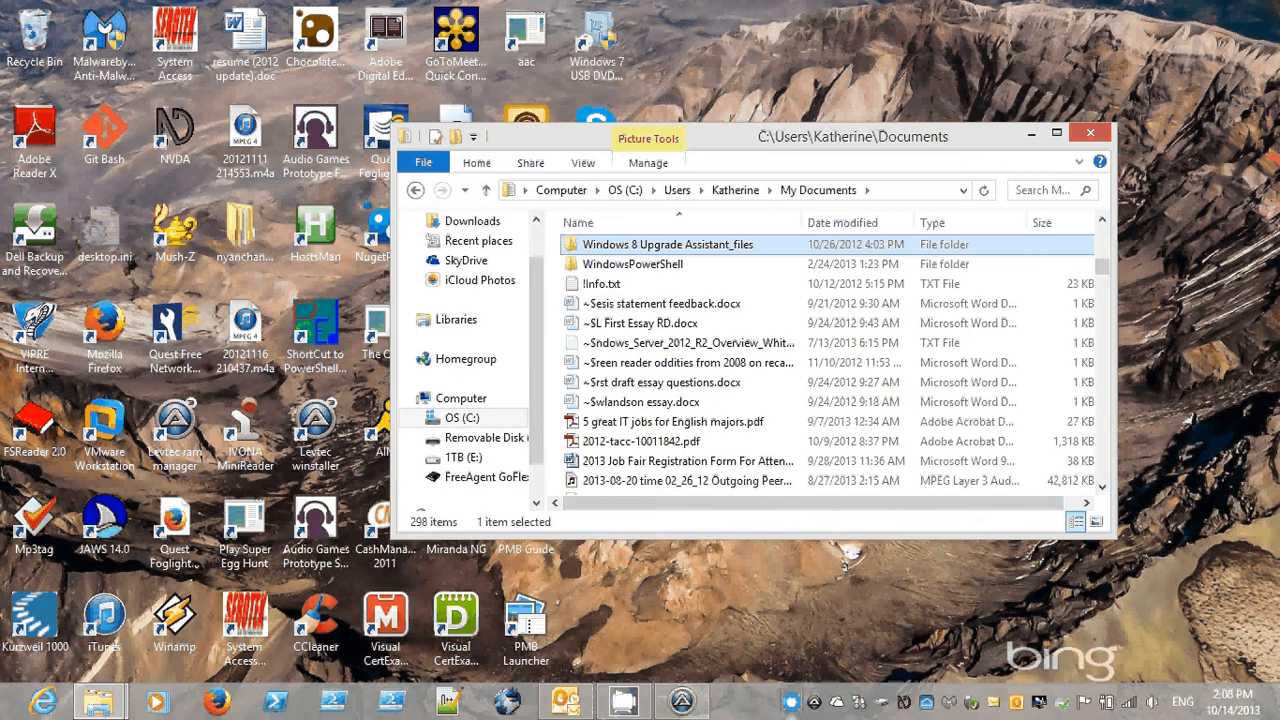
# Step: Find the file "Windows server 2012 product key.txt" in My Documents and open it
pyautogui.press('w')
pyautogui.press('w')
pyautogui.press('w')
pyautogui.press('w')
pyautogui.press('w')
pyautogui.press('w')
pyautogui.press('w')
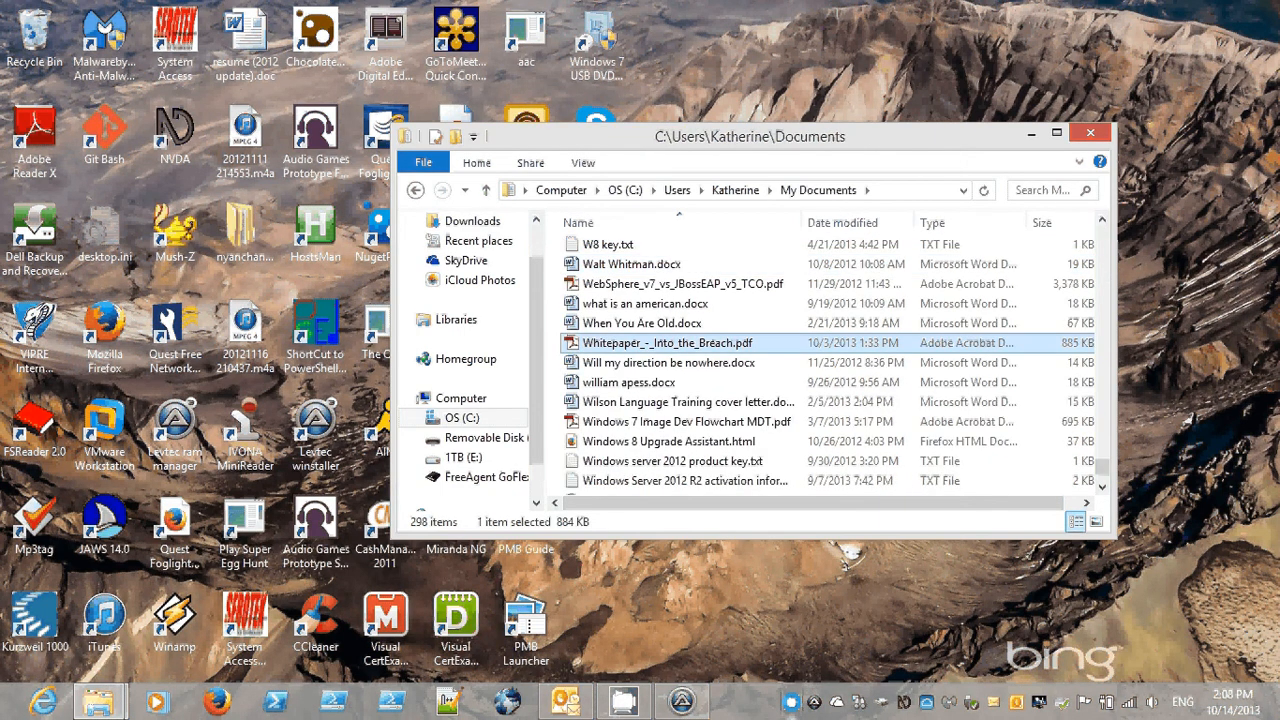
pyautogui.press('w')
pyautogui.press('w')
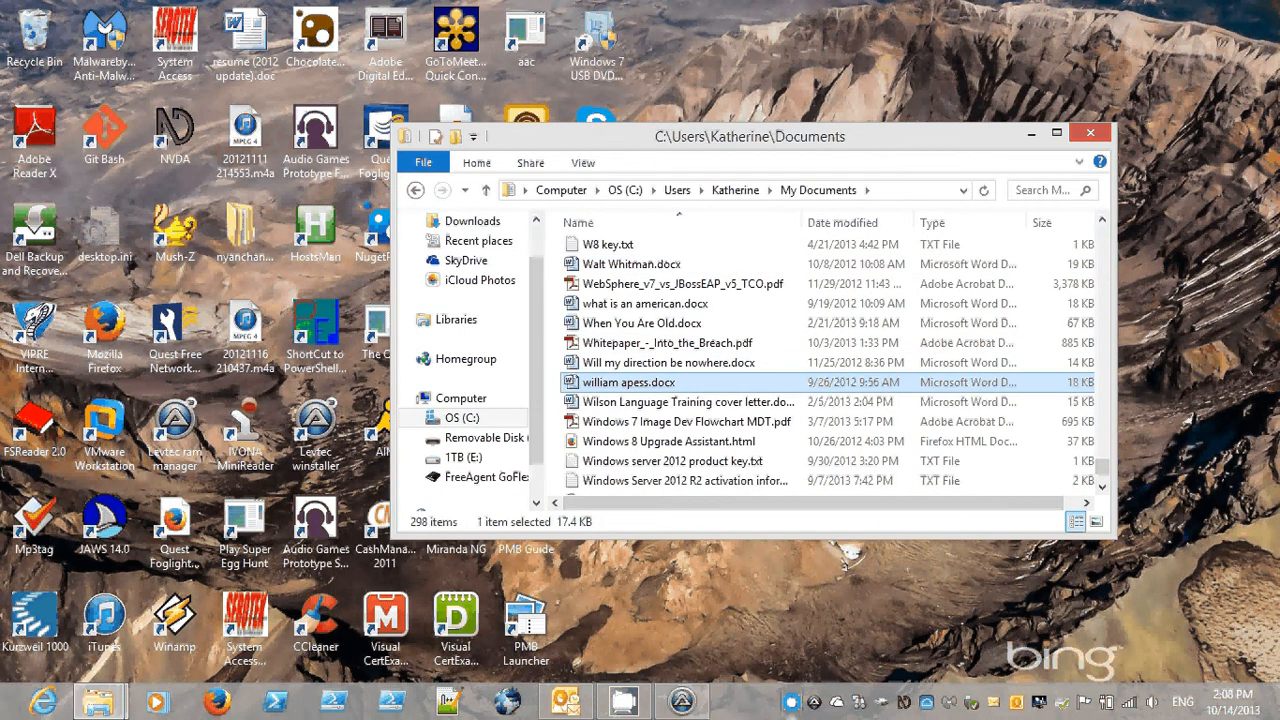
pyautogui.press('w')
pyautogui.press('w')
pyautogui.press('w')
pyautogui.press('w')
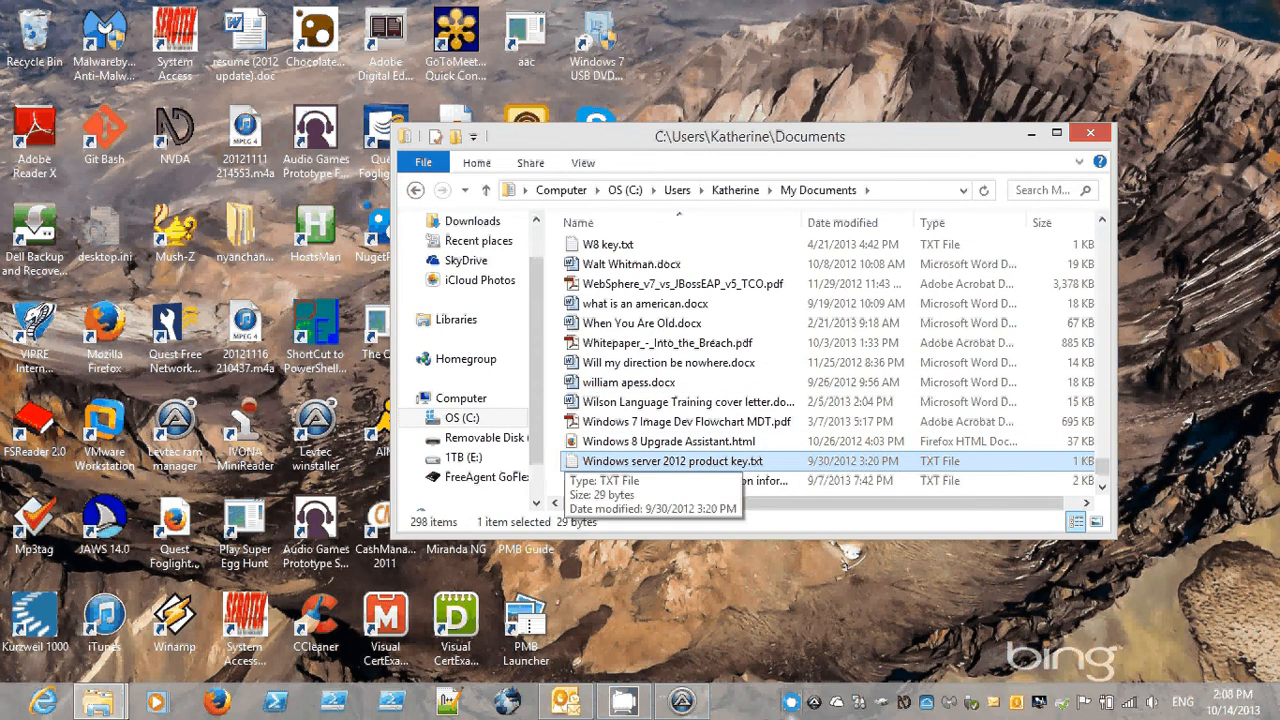
pyautogui.press('Return')
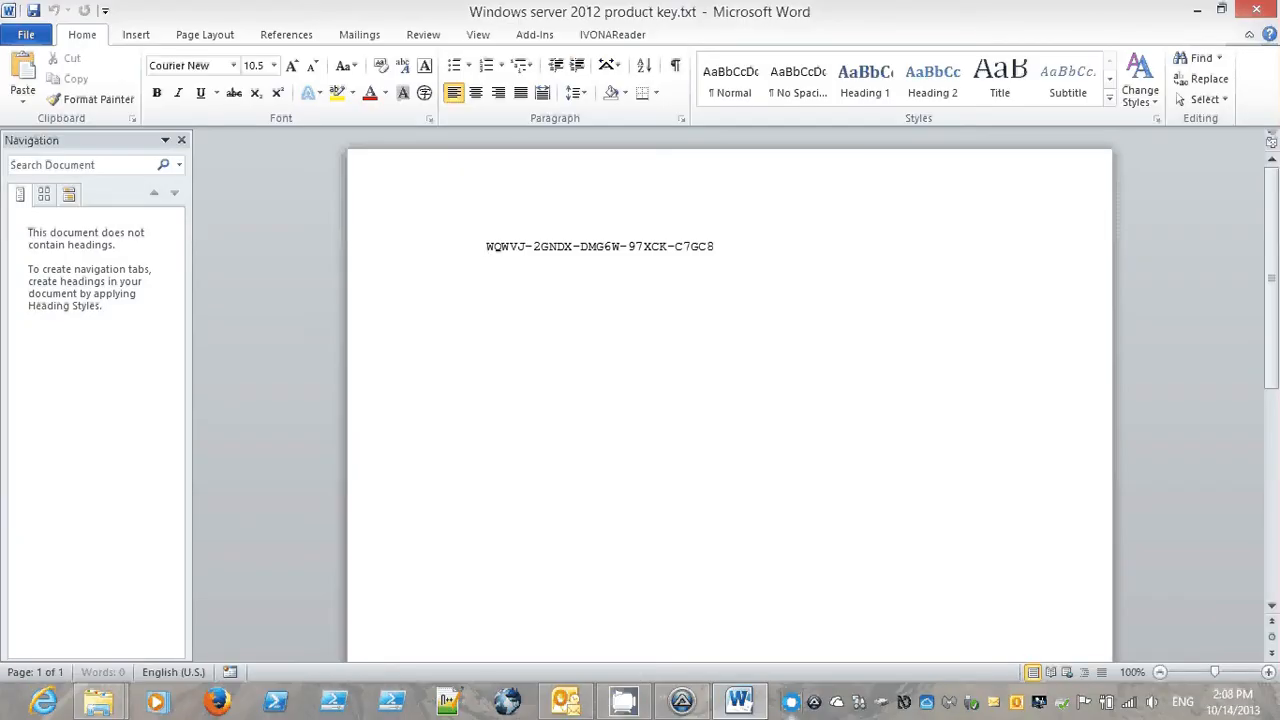
# Step: Replace the product key with the clipboard text 二階へ上ることにした。, then insert and remove a tab after its first character
pyautogui.hotkey('ctrl', 'a')
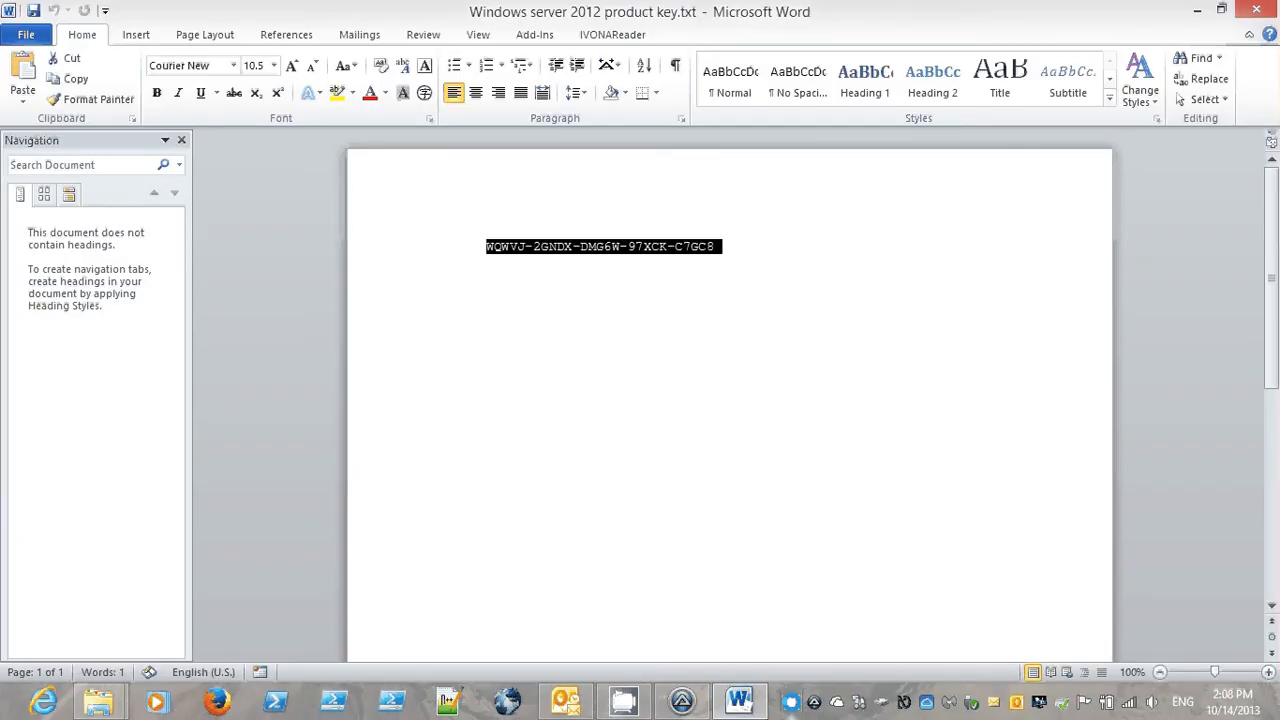
pyautogui.hotkey('ctrl', 'v')
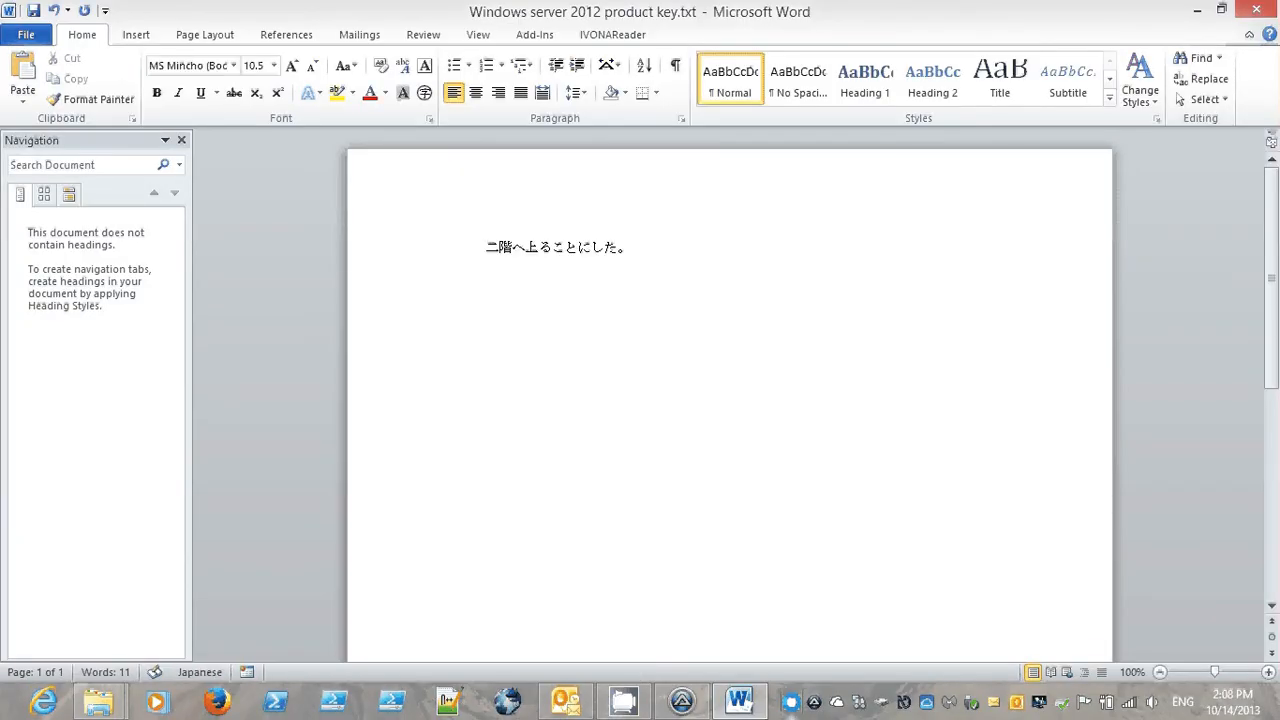
pyautogui.hotkey('ctrl', 'a')
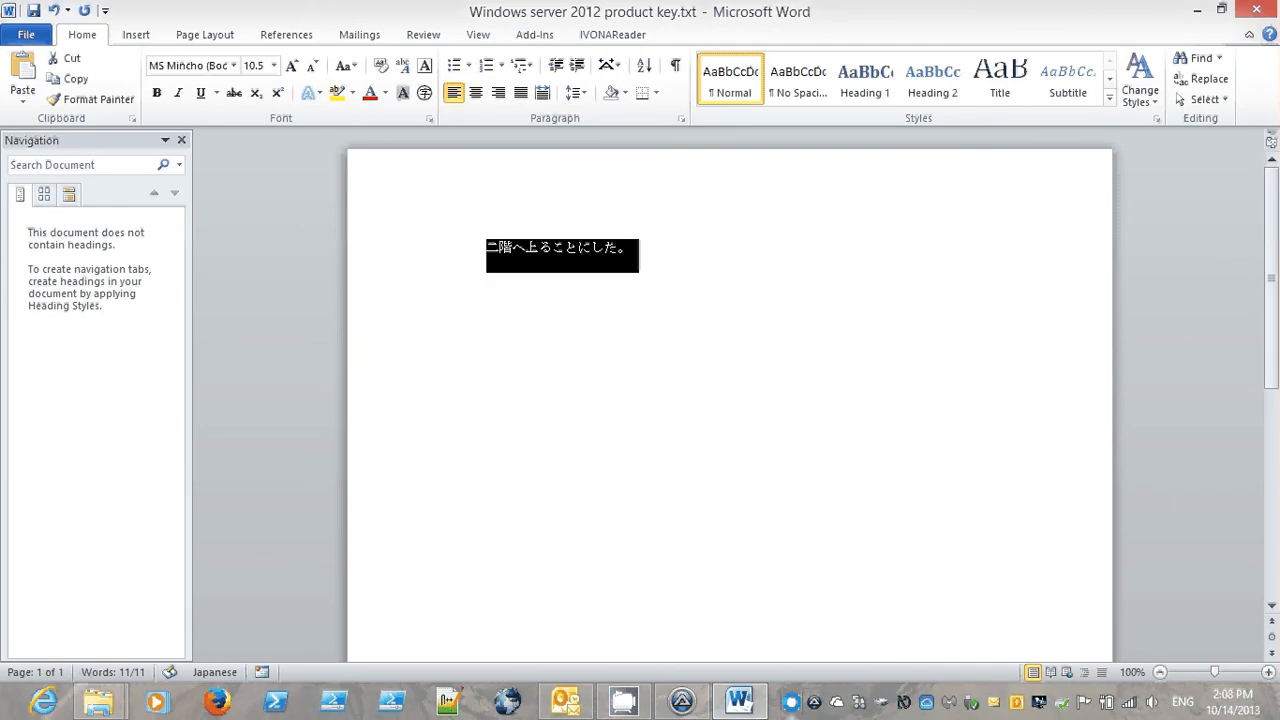
pyautogui.hotkey('ctrl', 'Home')
pyautogui.press('Right')
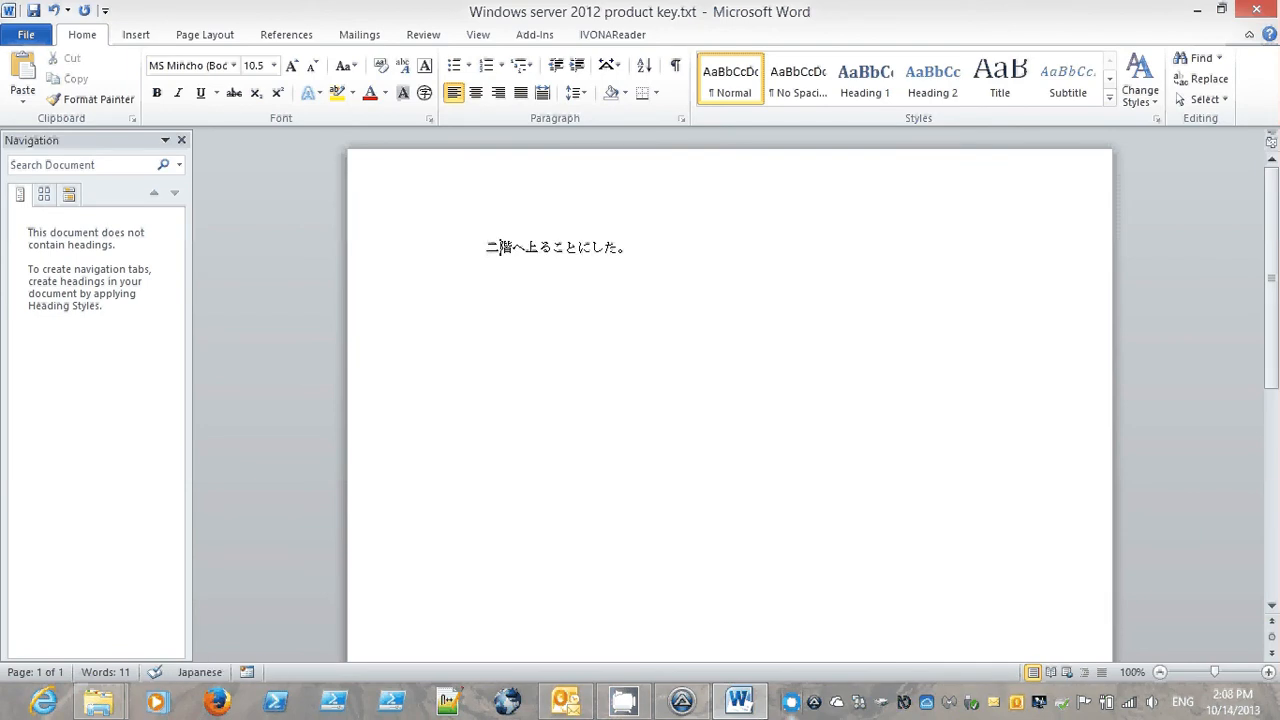
pyautogui.press('Tab')
pyautogui.hotkey('alt', 'Tab')
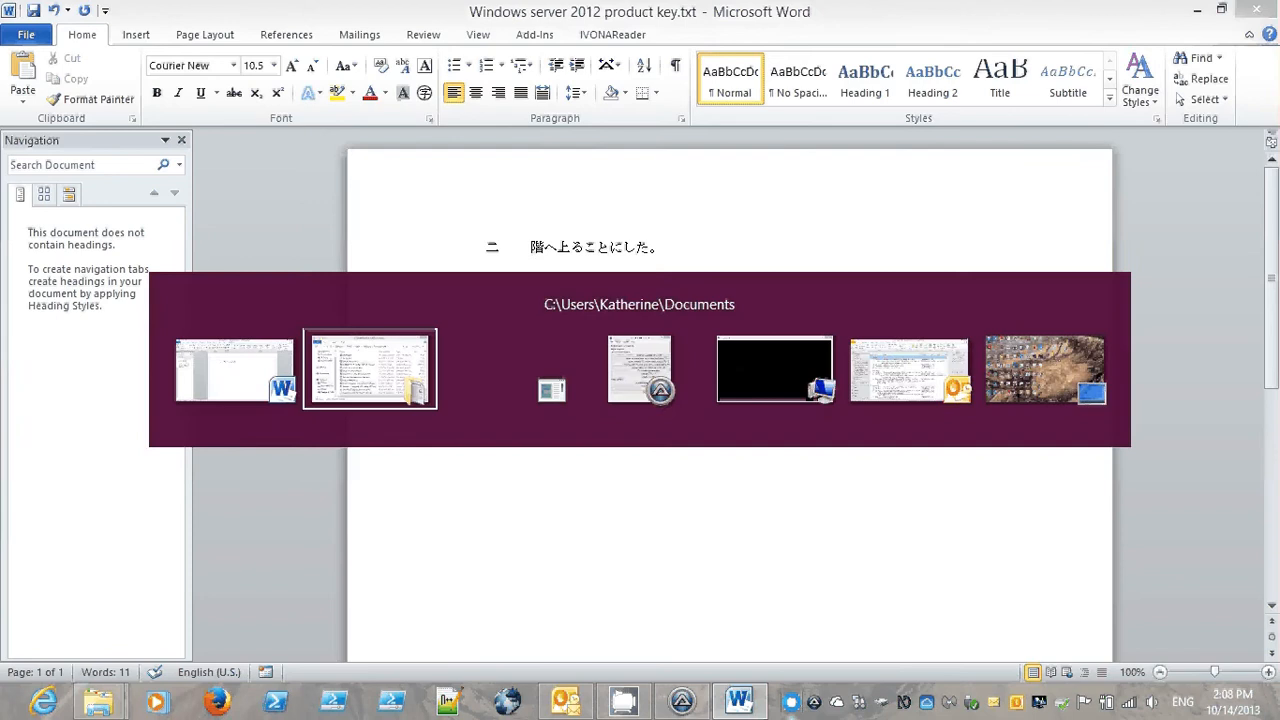
pyautogui.press('BackSpace')
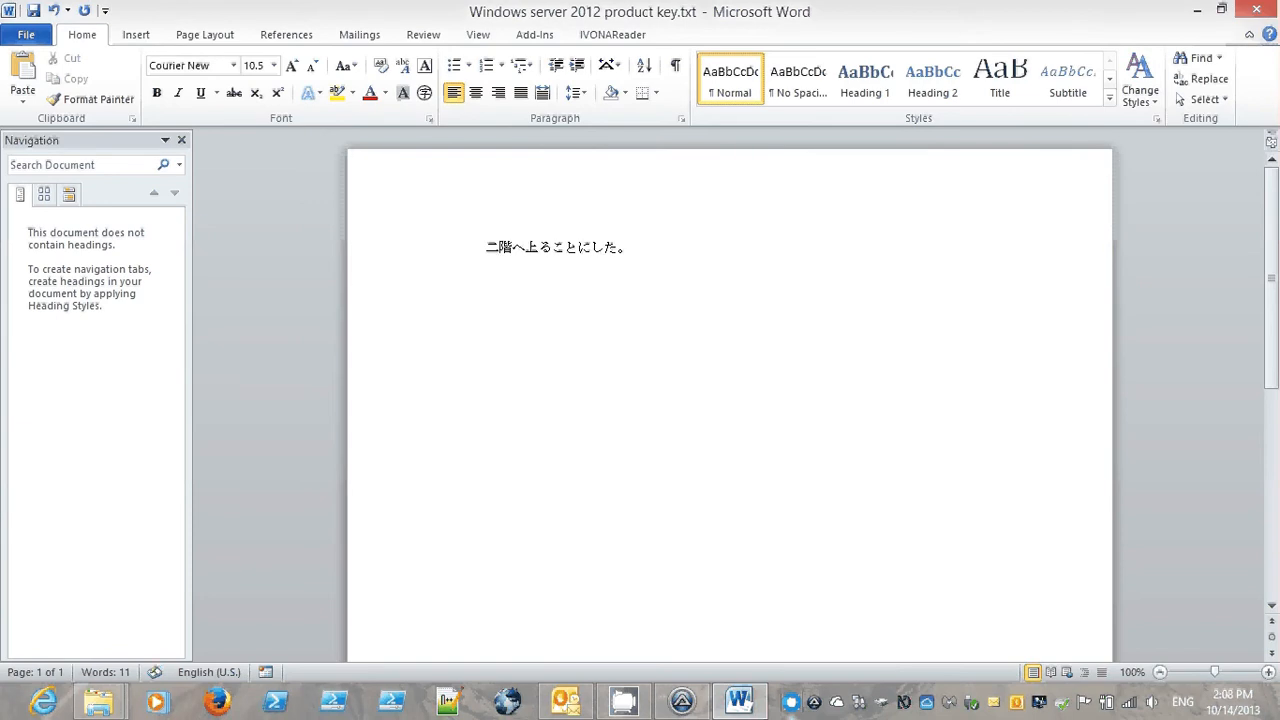
pyautogui.press('Left')
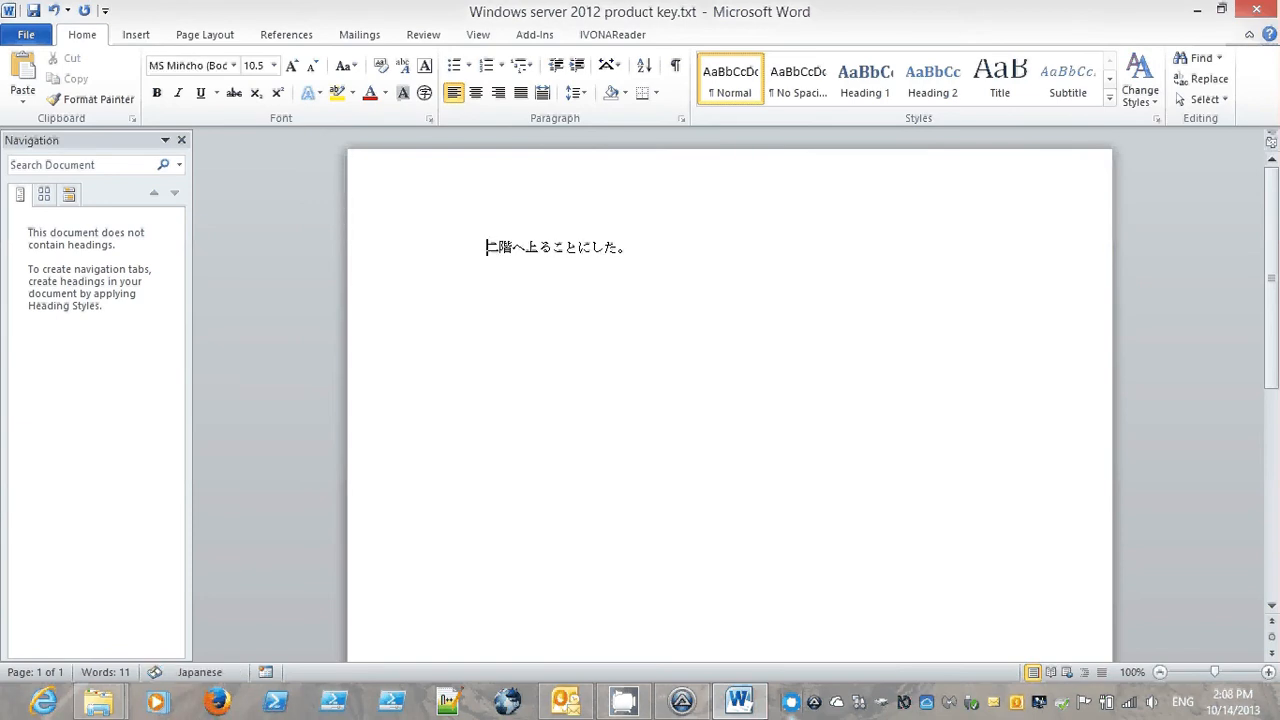
# Step: Close the product key document without saving its changes
pyautogui.hotkey('alt', 'Tab')
pyautogui.hotkey('ctrl', 'a')
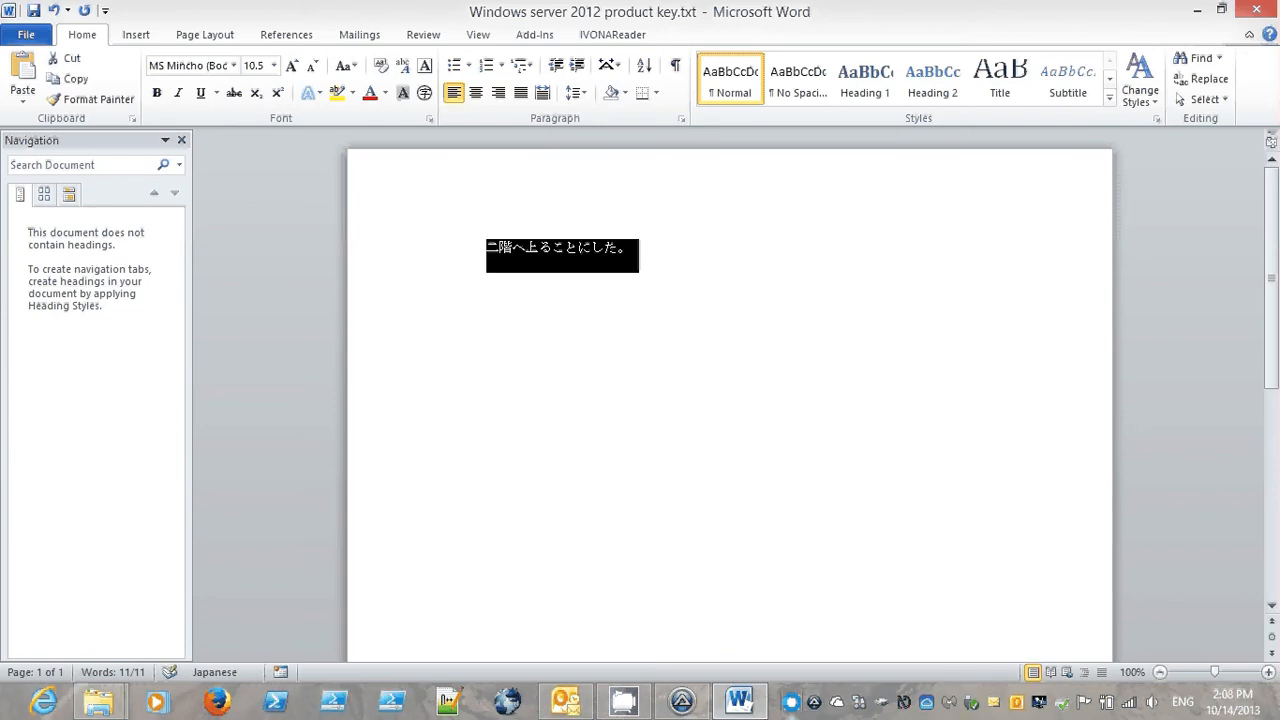
pyautogui.hotkey('alt', 'Tab')
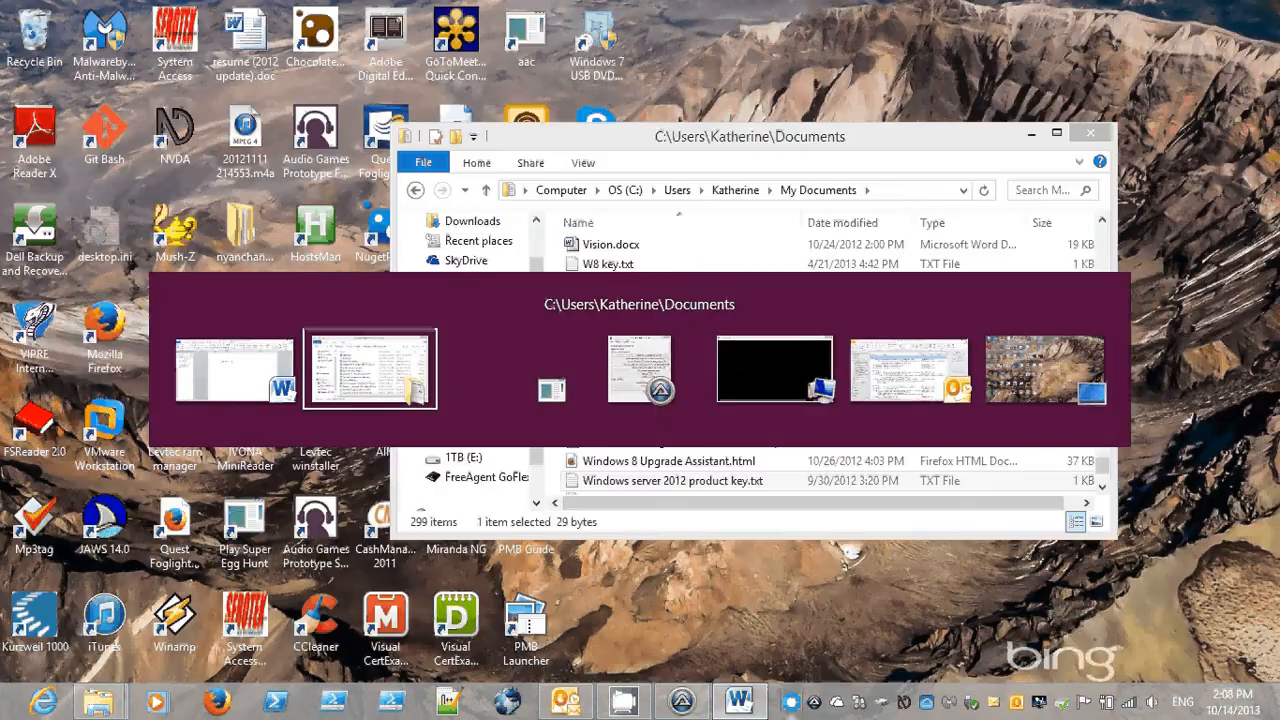
pyautogui.hotkey('alt', 'Tab')
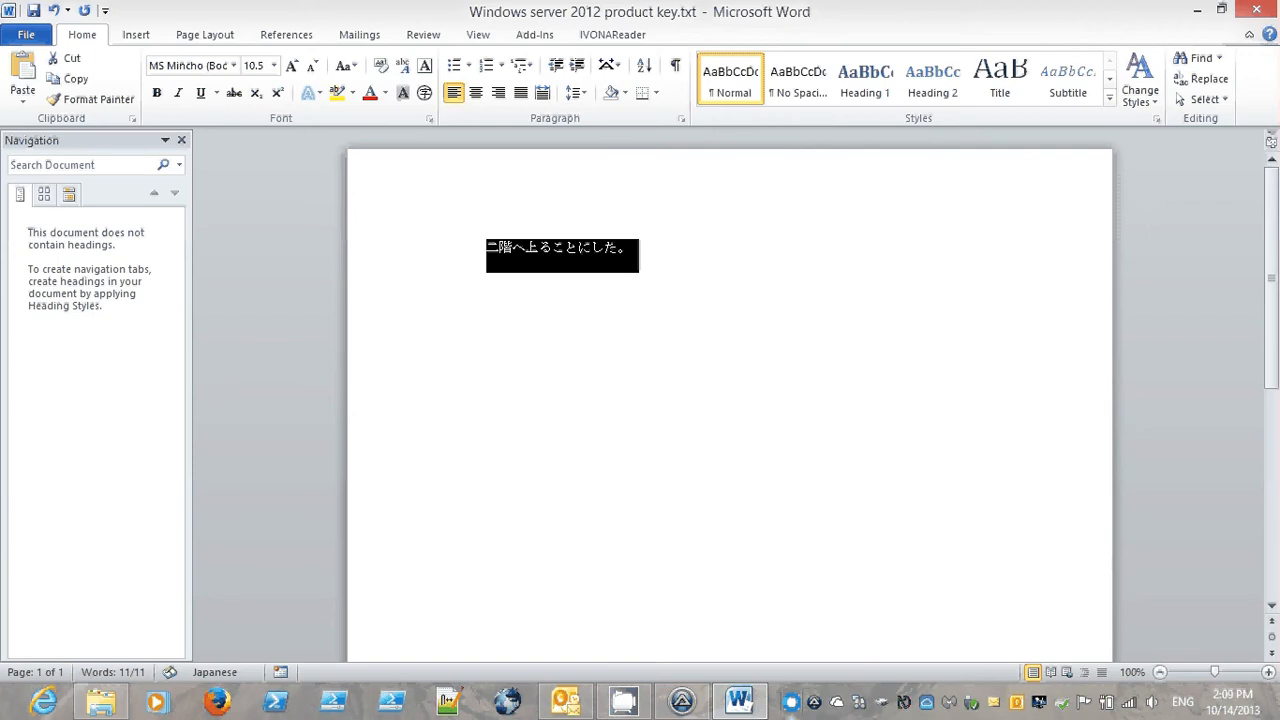
pyautogui.hotkey('alt', 'F4')
pyautogui.press('Tab')
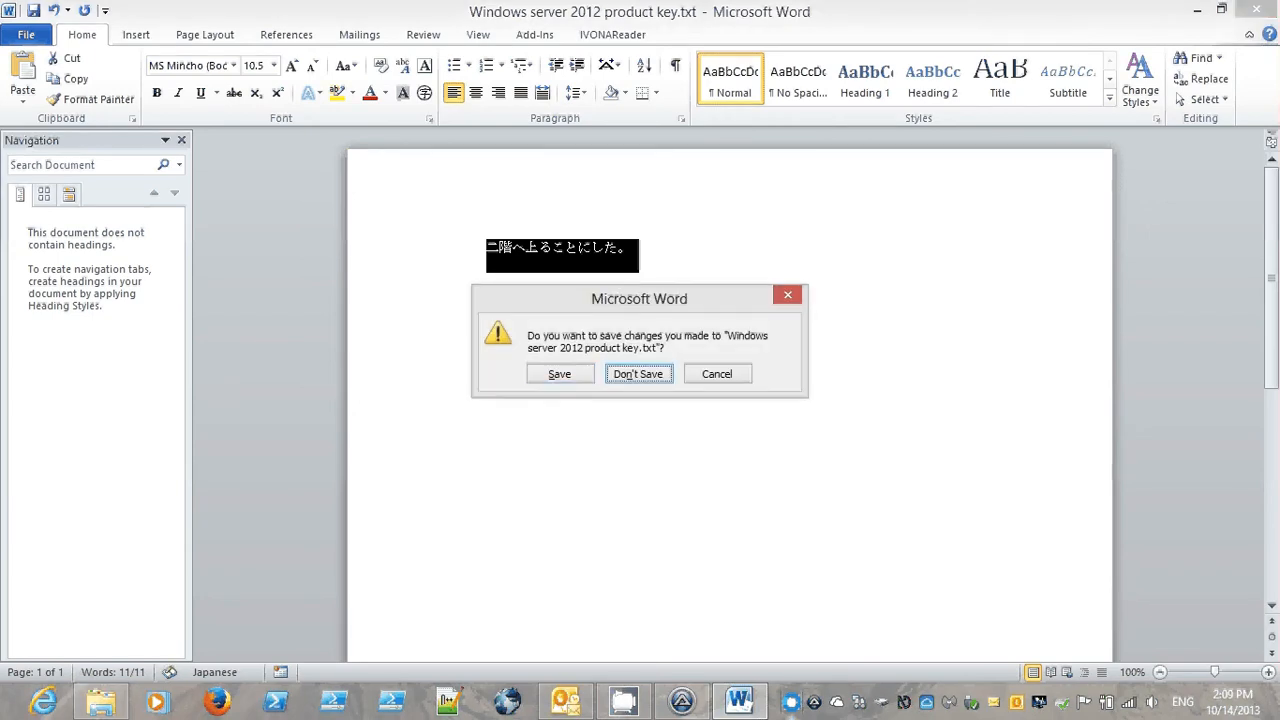
pyautogui.press('Return')
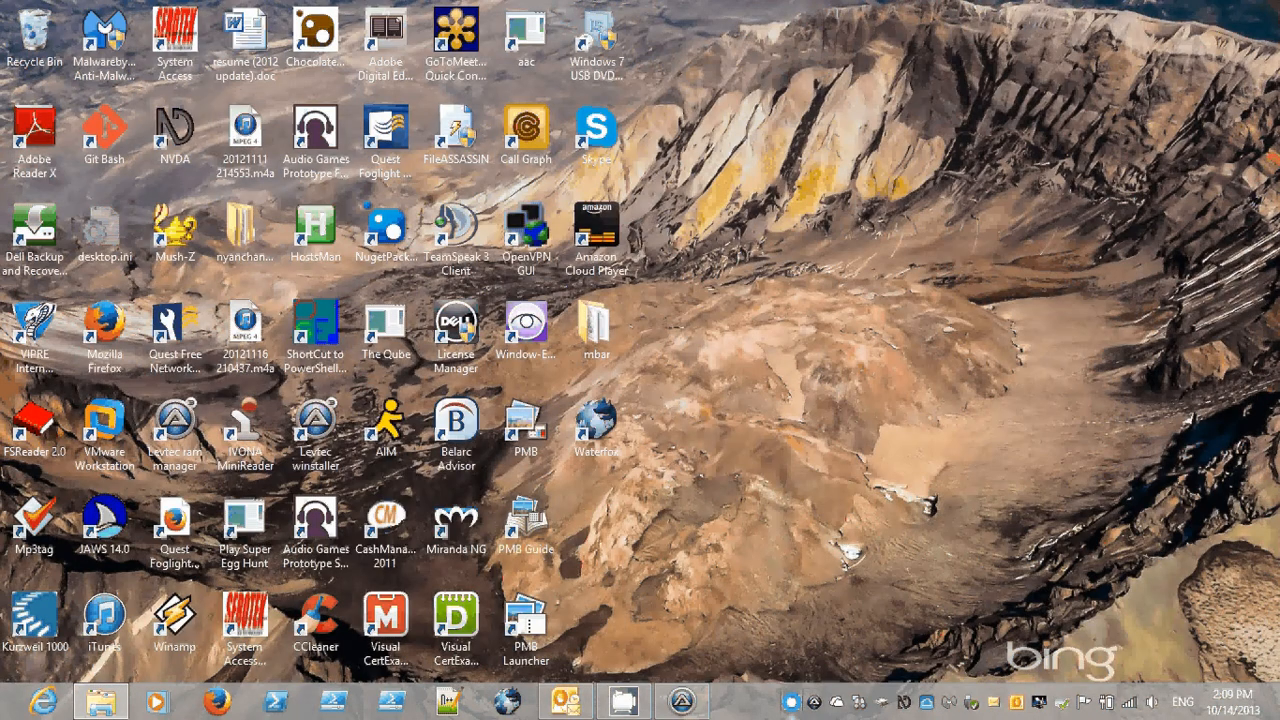
# Step: Switch back to winstaller, start creating a new installation, and expand Computer in the folder tree for saving the Windows image
pyautogui.hotkey('alt', 'Tab')
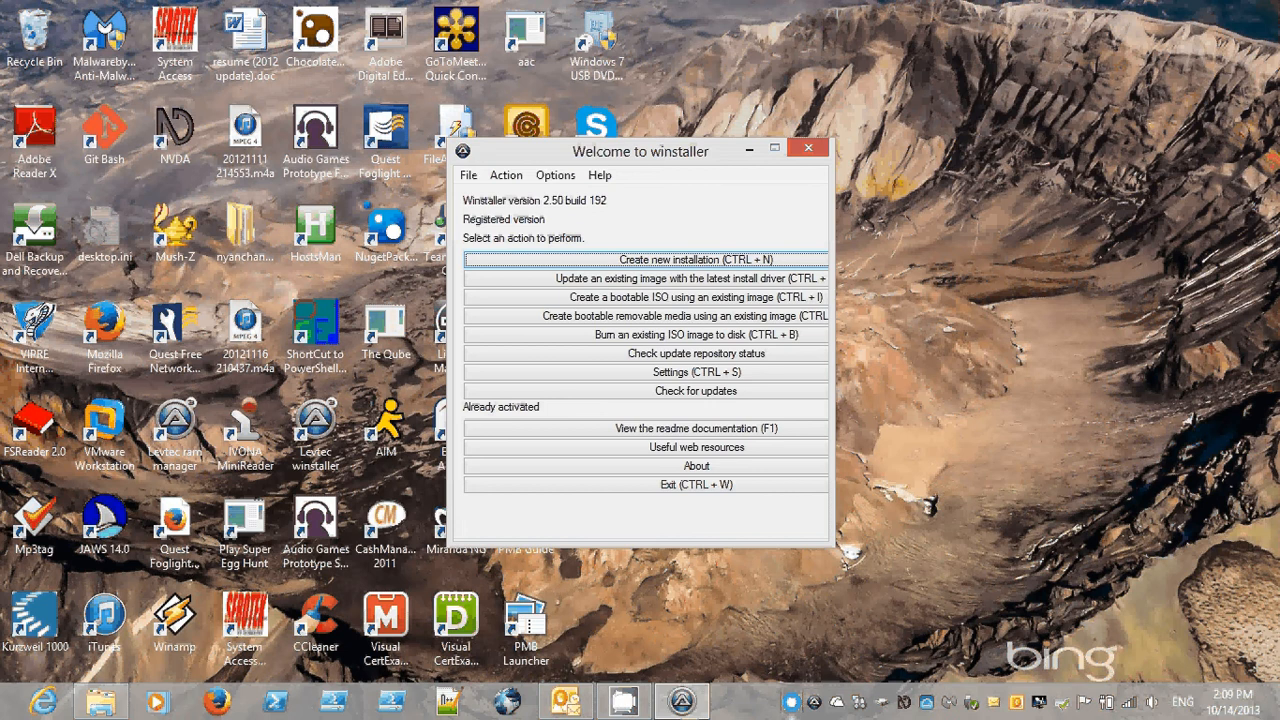
pyautogui.press('Return')
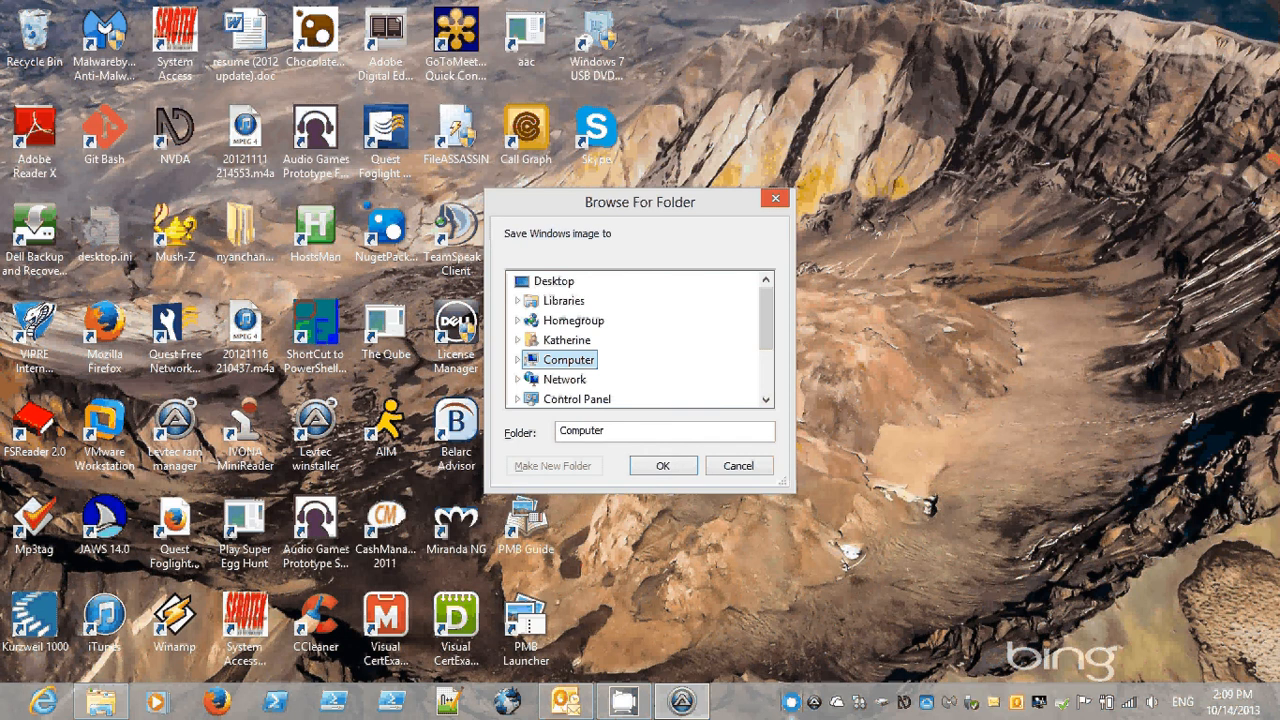
pyautogui.press('Right')
pyautogui.press('Left')
pyautogui.press('Left')
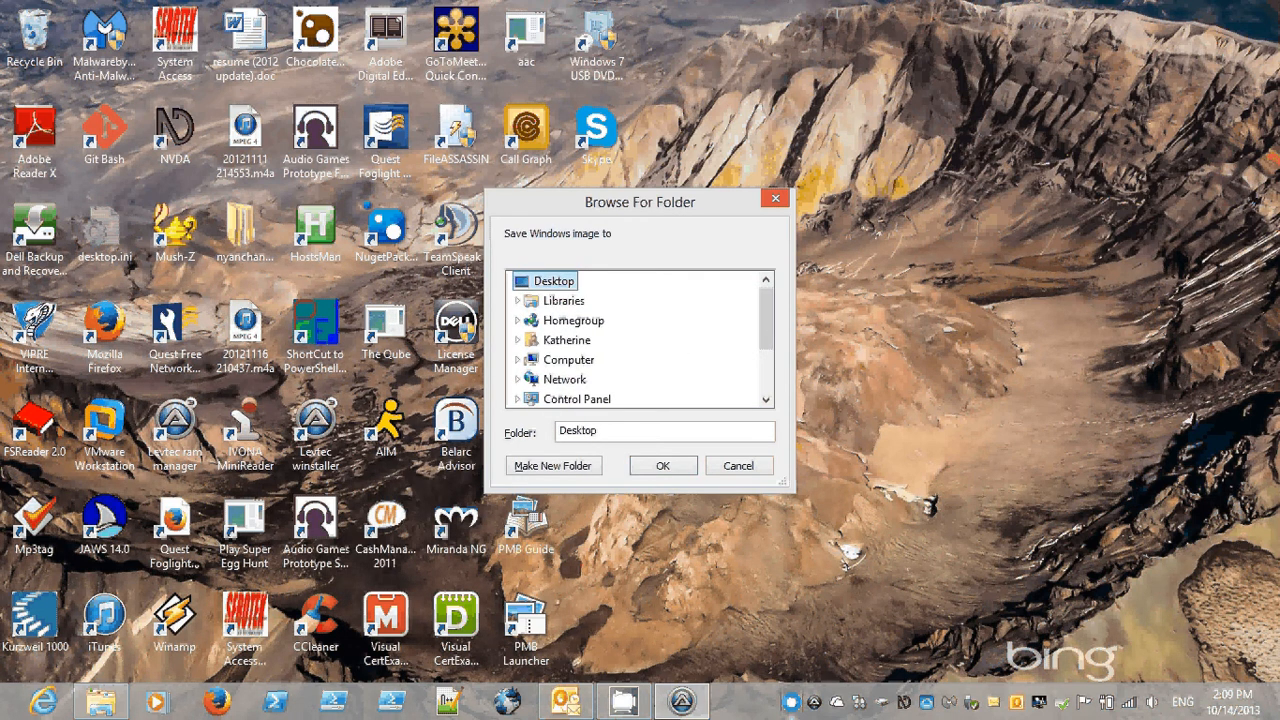
pyautogui.press('Down')
pyautogui.press('Down')
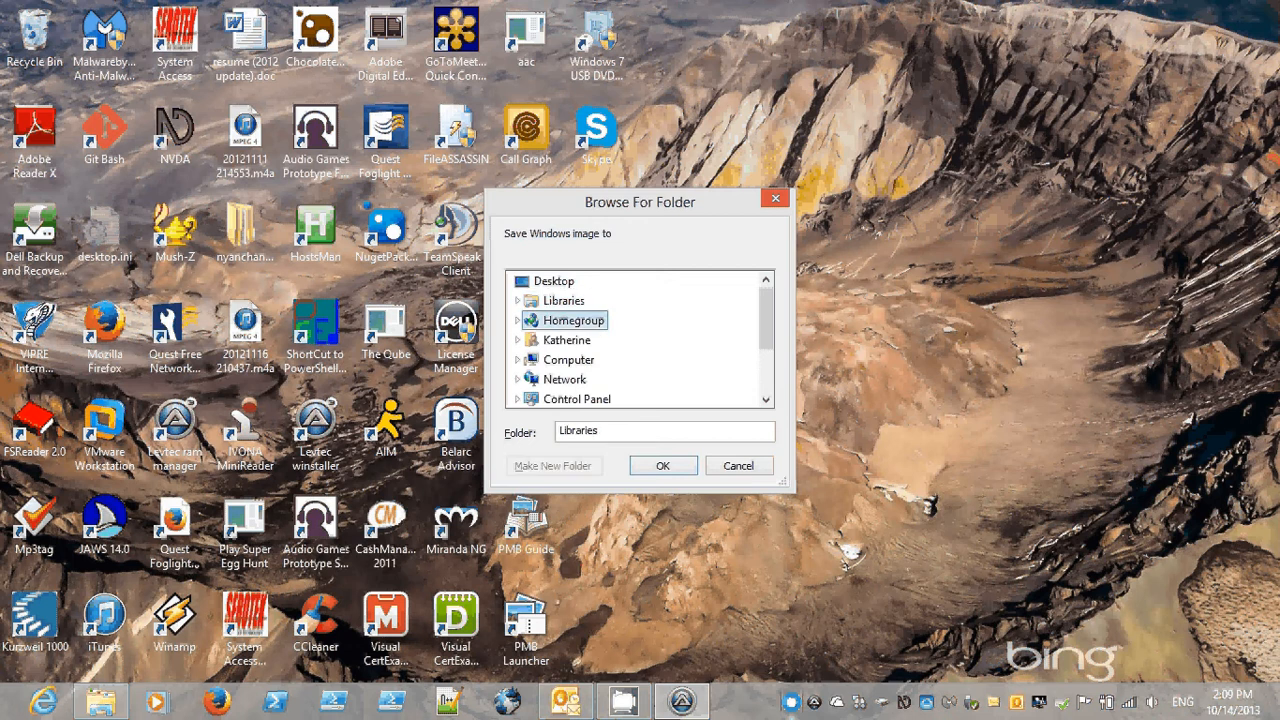
pyautogui.press('Down')
pyautogui.press('Down')
pyautogui.press('Right')
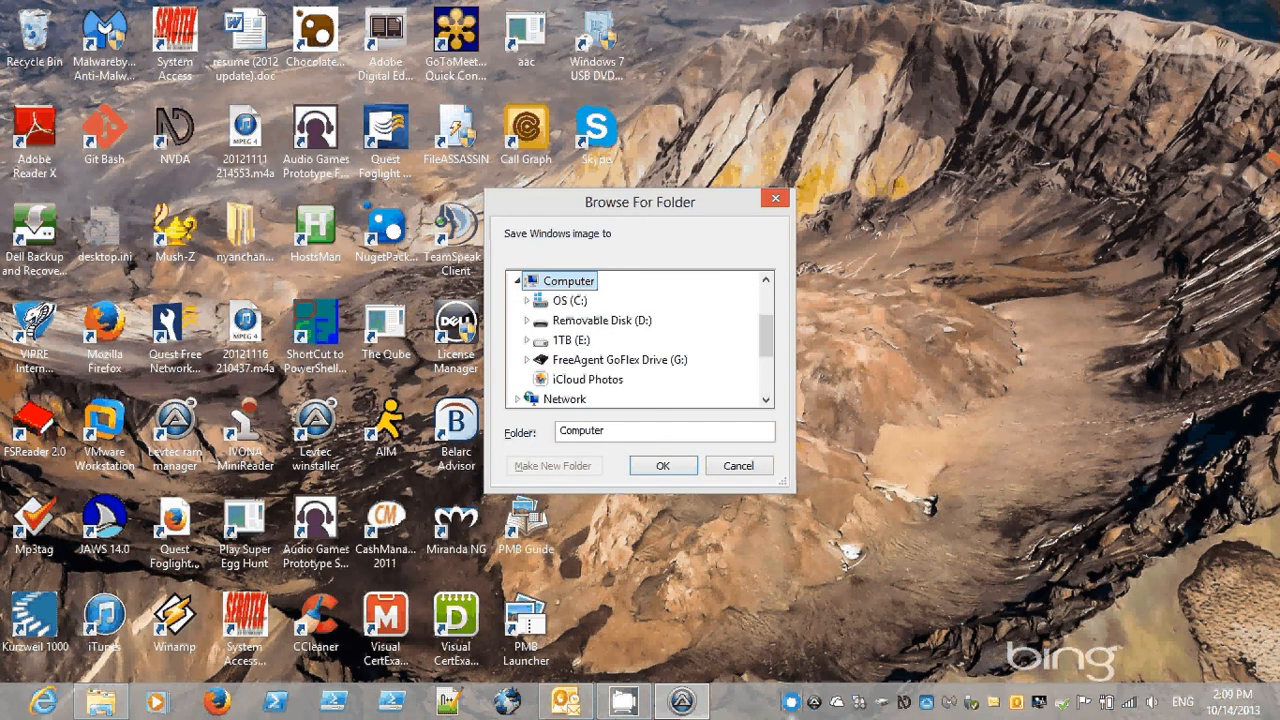
# Step: Expand the 1TB (E:) drive, check its folders for a place to save the Windows image, and reselect the drive
pyautogui.press('Down')
pyautogui.press('Down')
pyautogui.press('Down')
pyautogui.press('Right')
pyautogui.press('Down')
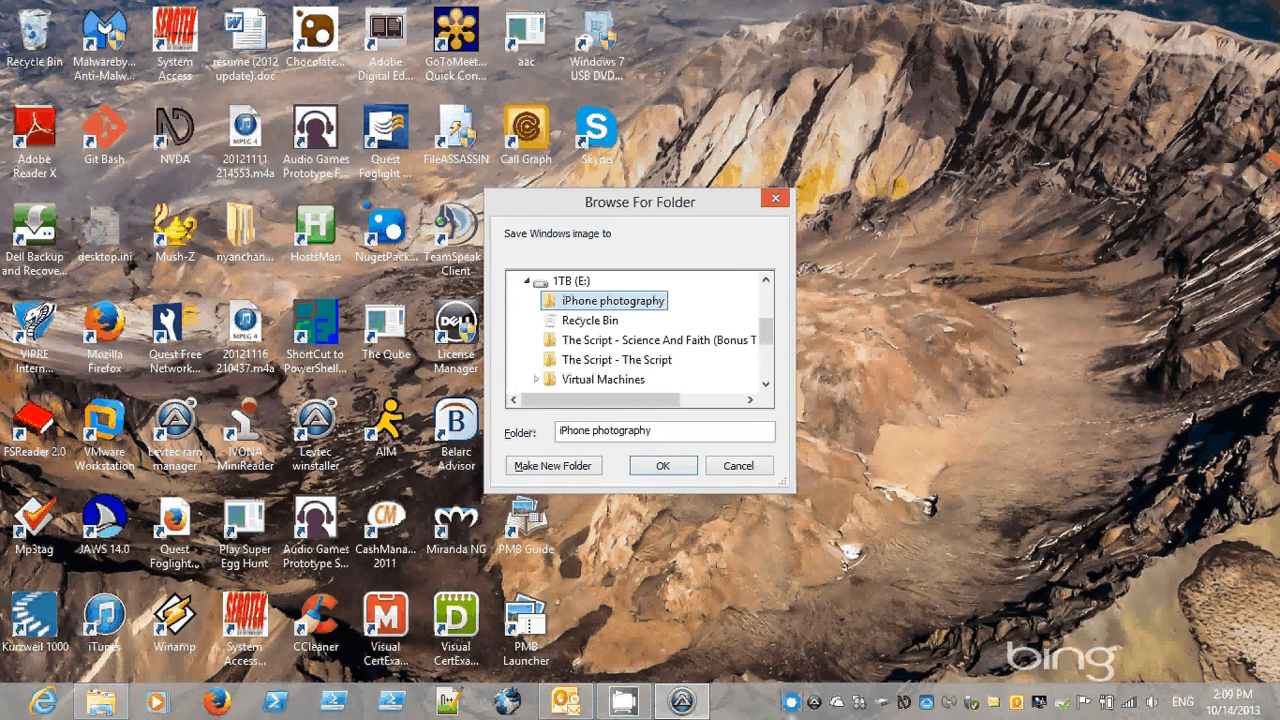
pyautogui.press('Down')
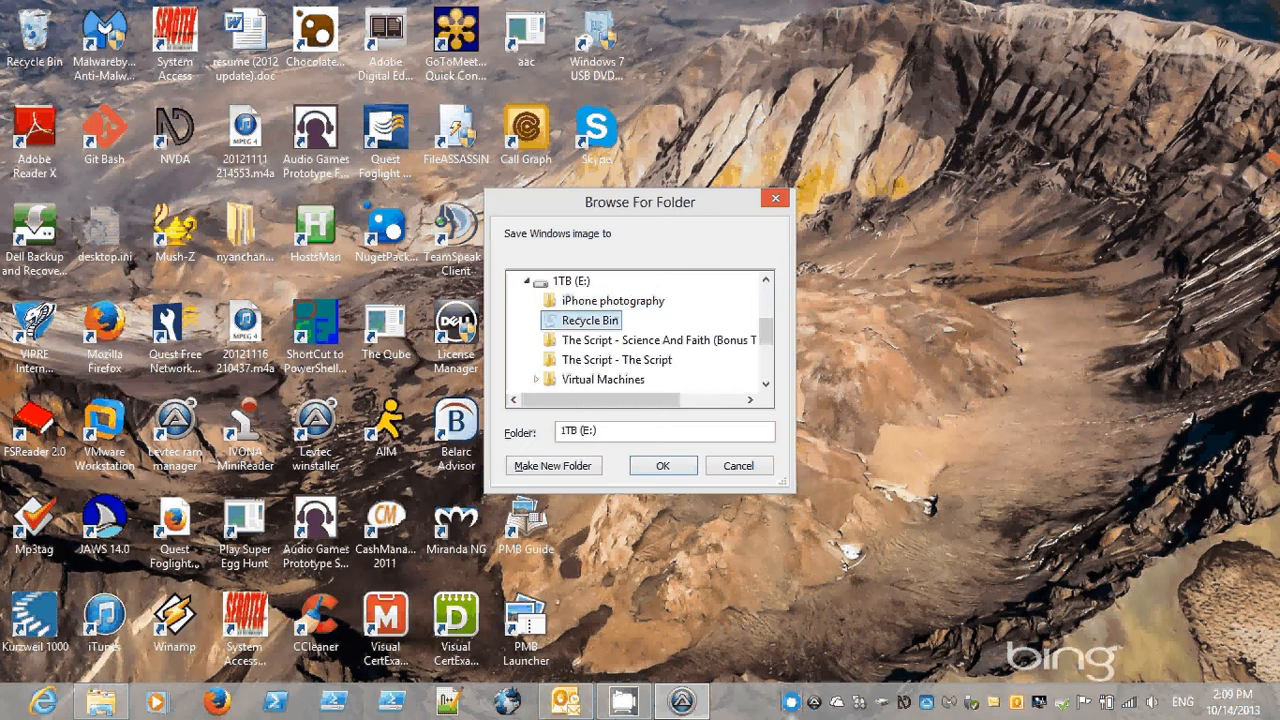
pyautogui.press('Down')
pyautogui.press('Down')
pyautogui.press('Down')
pyautogui.press('Down')
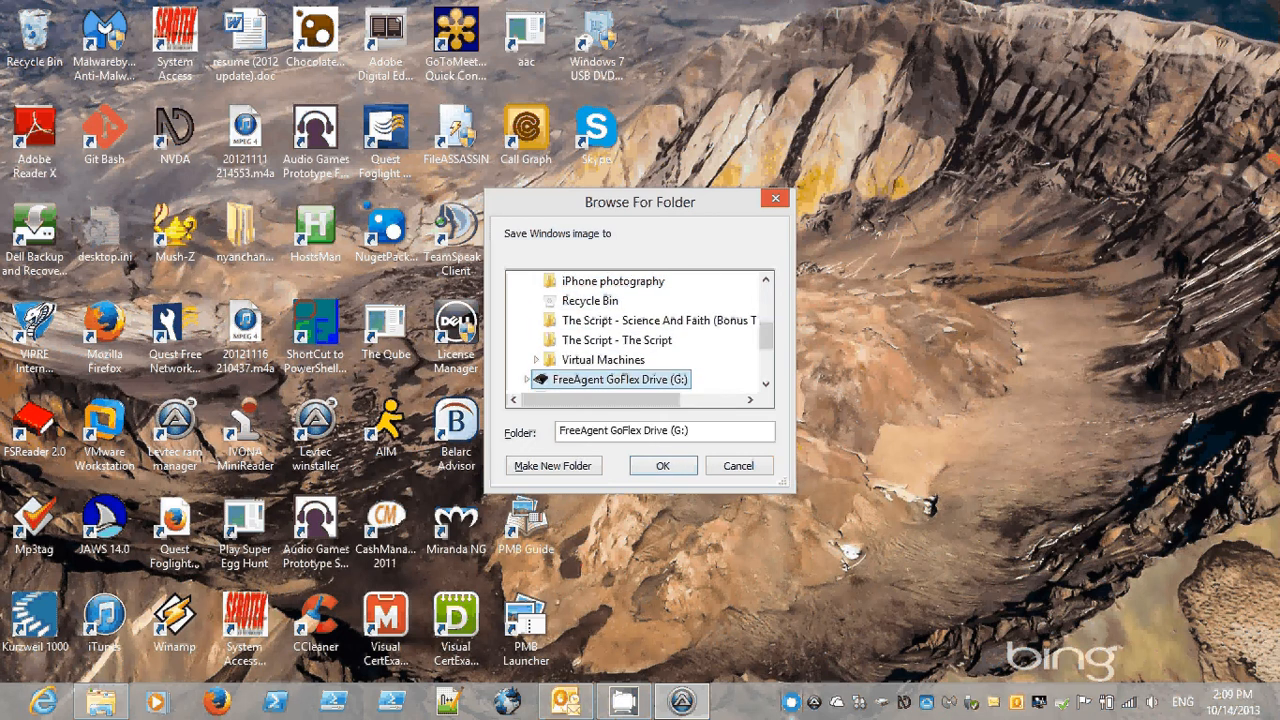
pyautogui.press('Down')
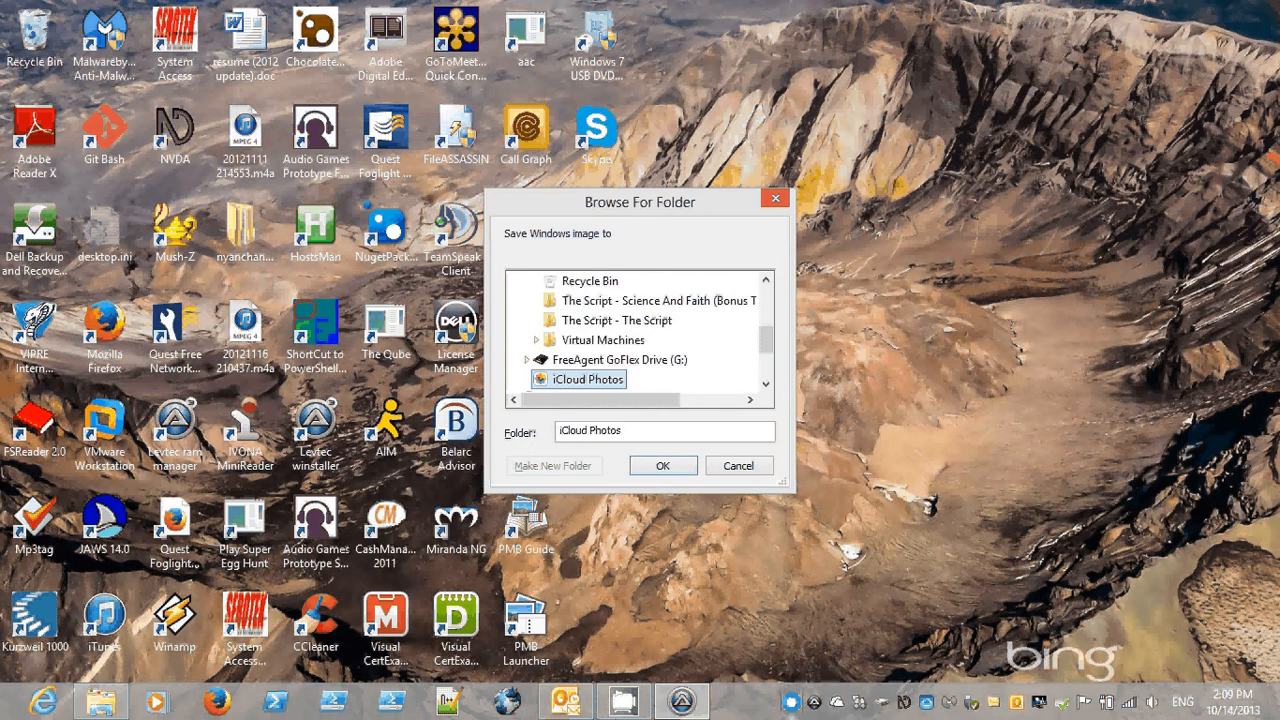
pyautogui.press('Up')
pyautogui.press('Up')
pyautogui.press('Up')
pyautogui.press('Up')
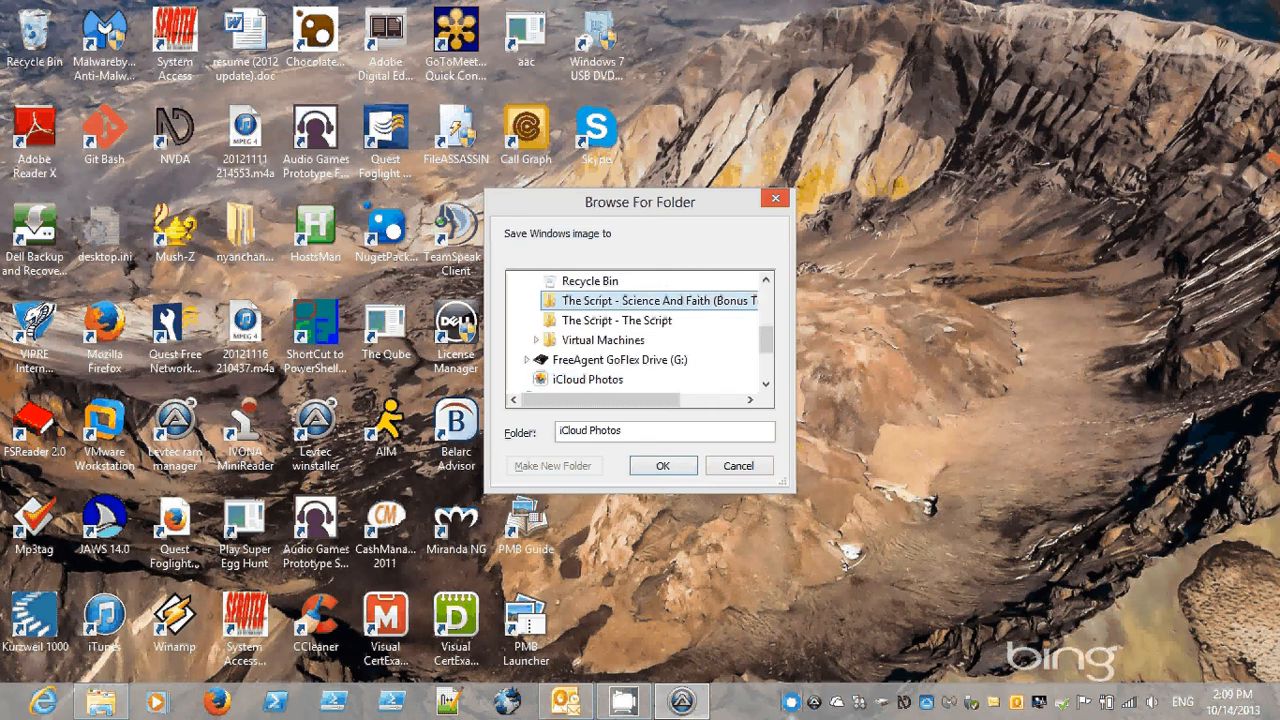
pyautogui.press('Up')
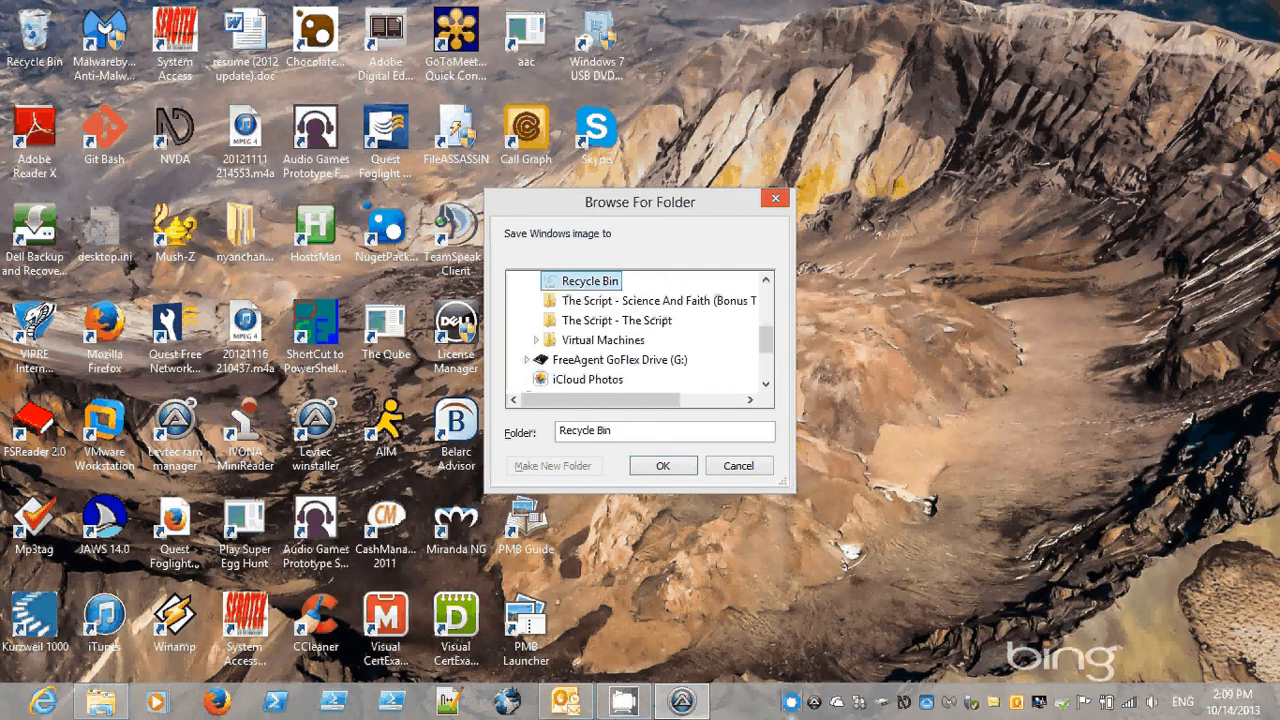
pyautogui.press('Up')
pyautogui.press('Up')
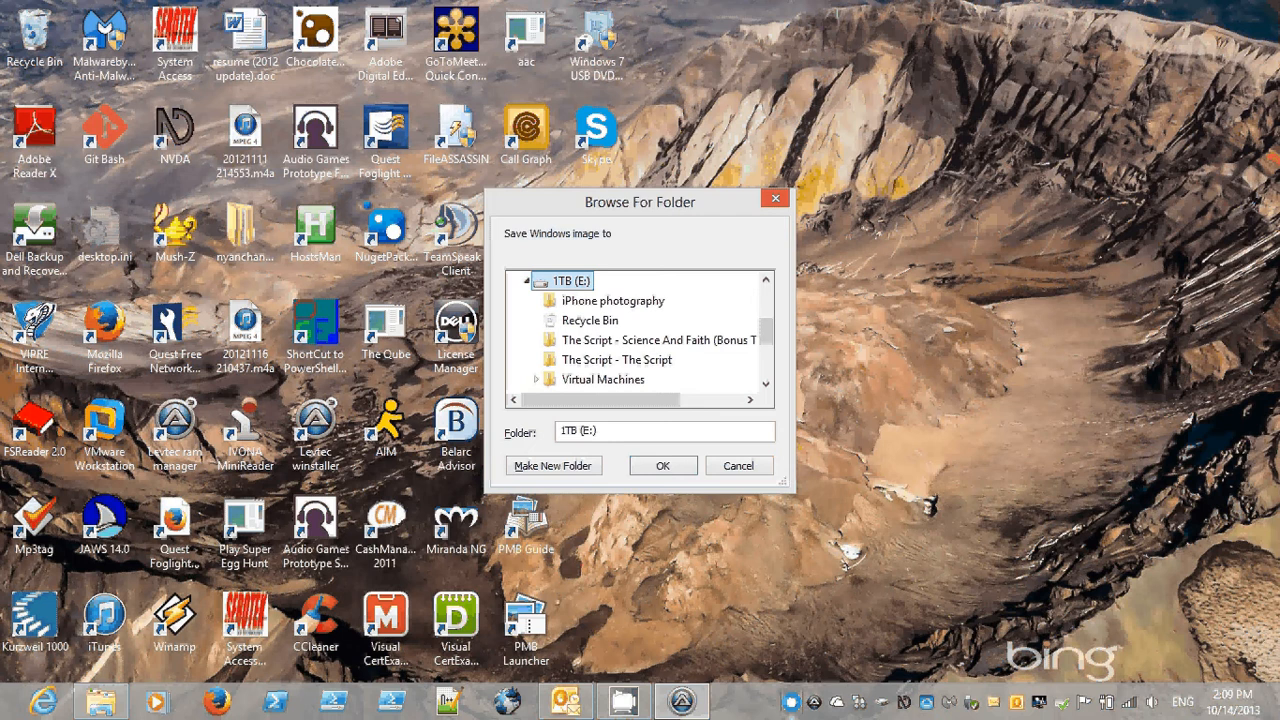
# Step: Leave the folder selection open and launch Windows PowerShell
pyautogui.press('Return')
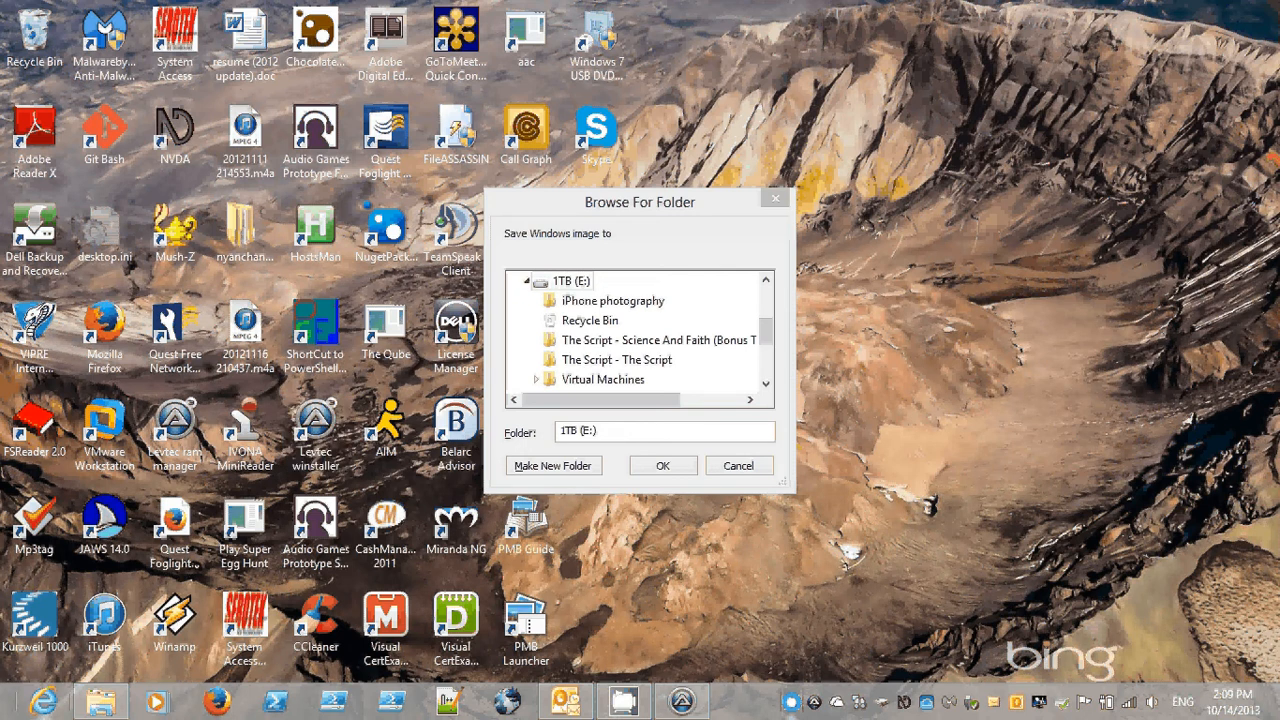
pyautogui.press('super+t')
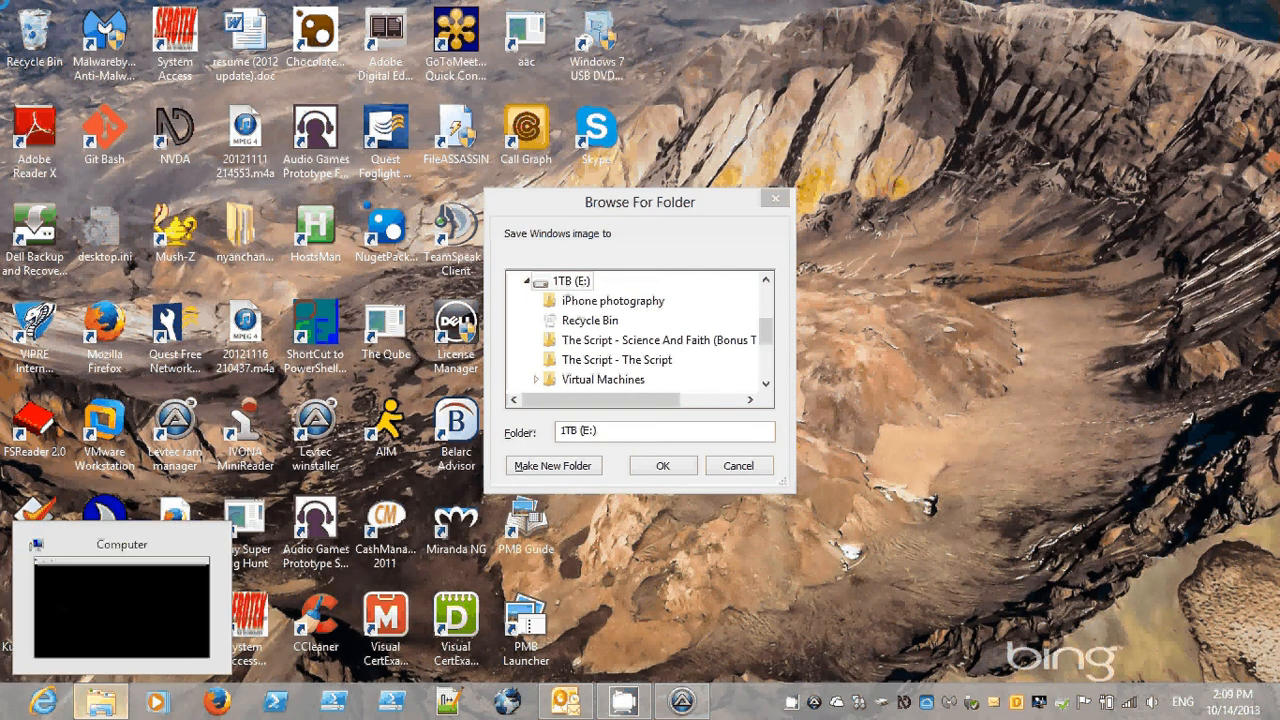
pyautogui.press('Escape')
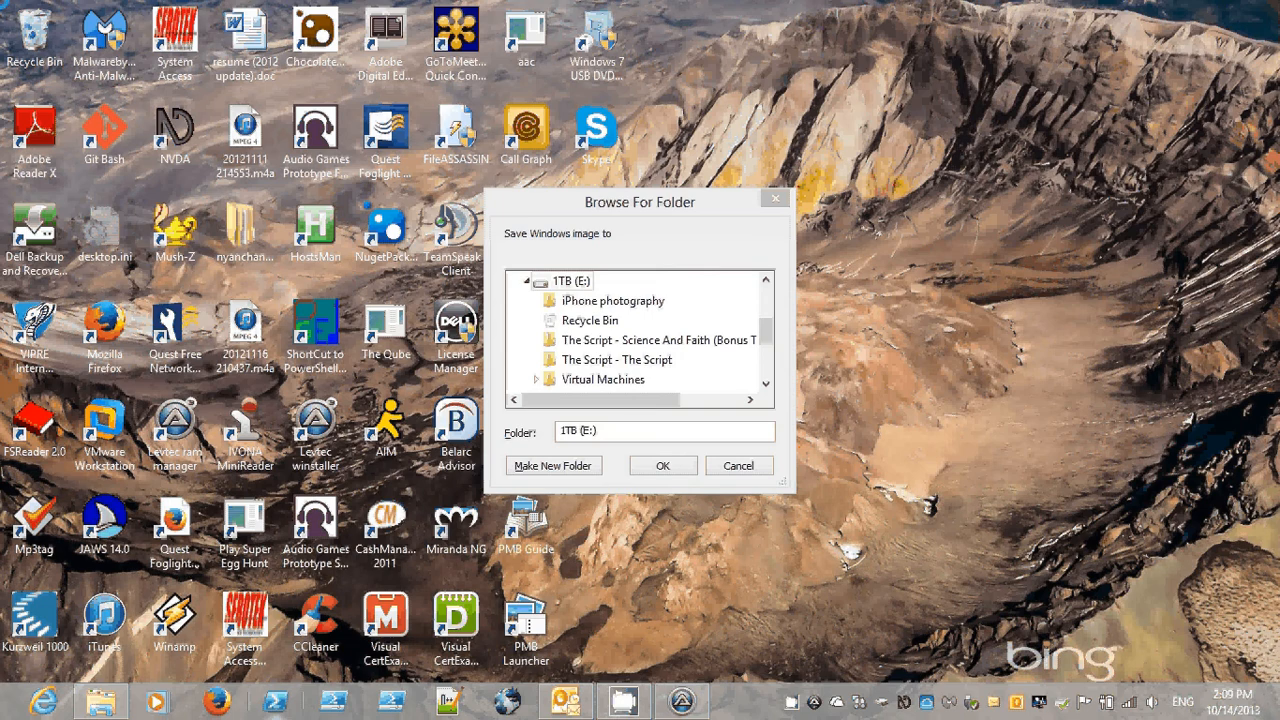
pyautogui.press('Right')
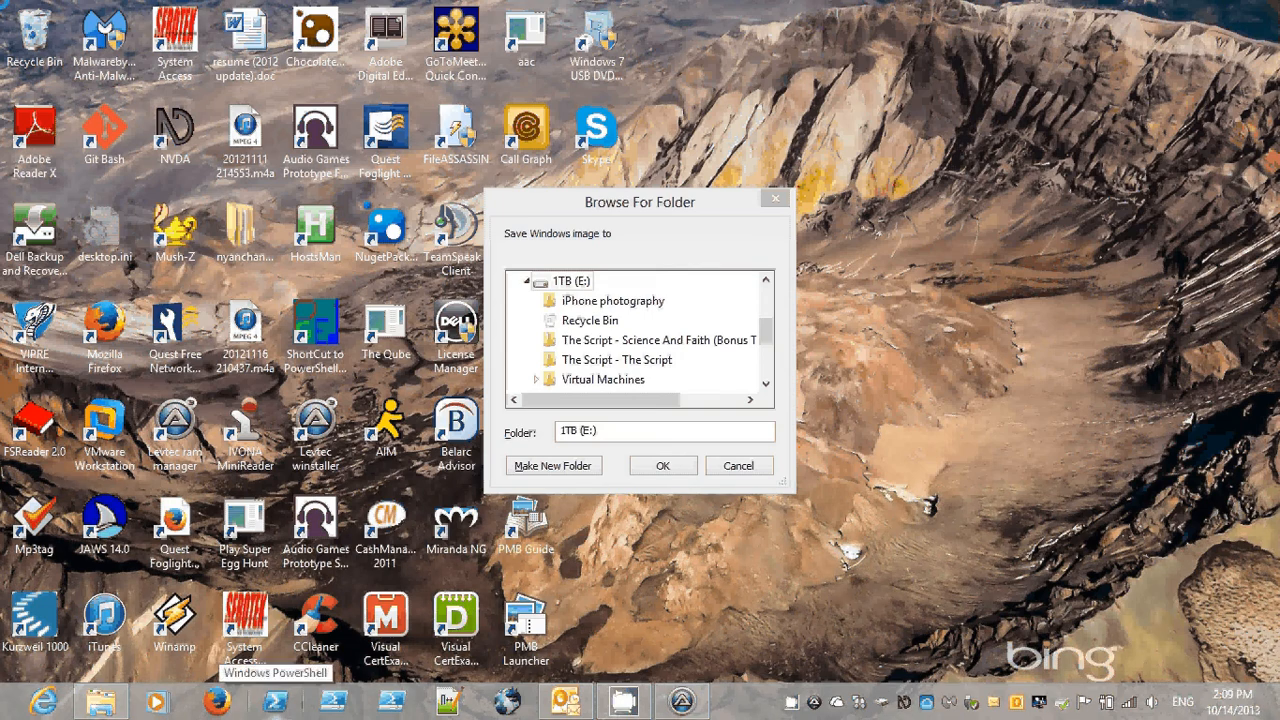
pyautogui.press('Return')
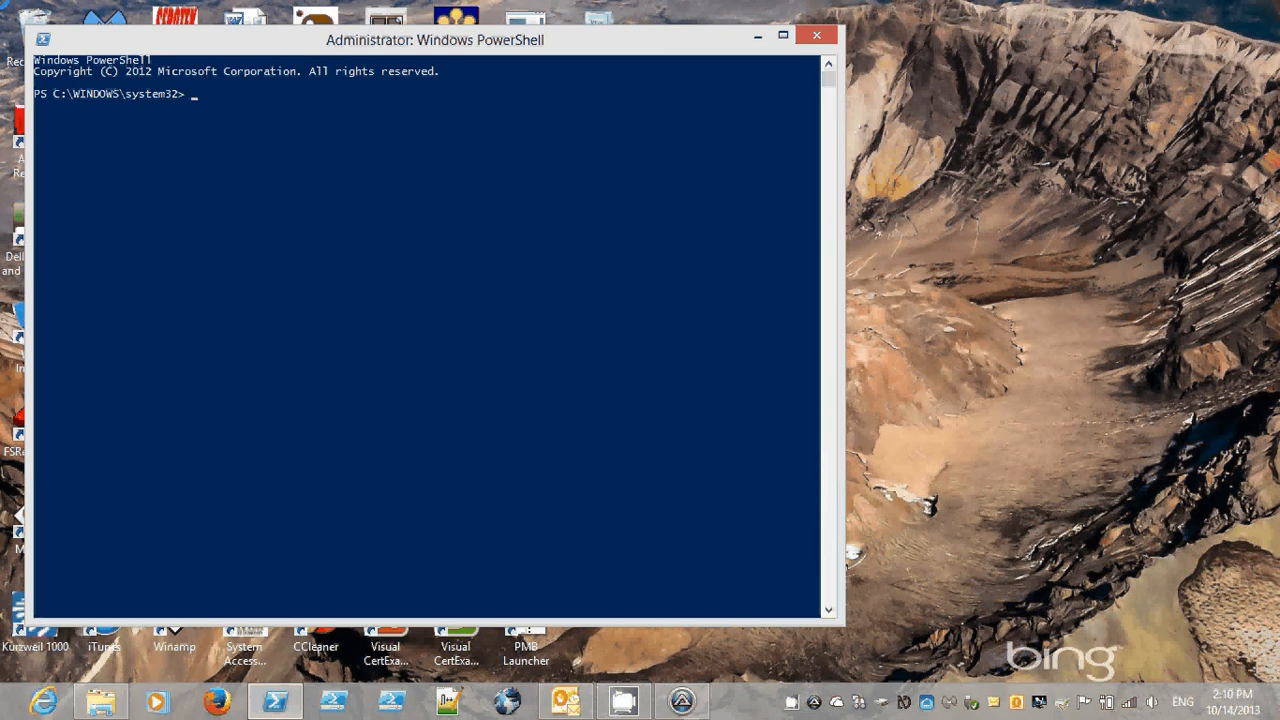
# Step: Try to create the folder with the unquoted command mkdir E:\Windows Server 2012
pyautogui.write('mk')
pyautogui.write('dir E')
pyautogui.write(':')
pyautogui.write('\\')
pyautogui.write('Wind')
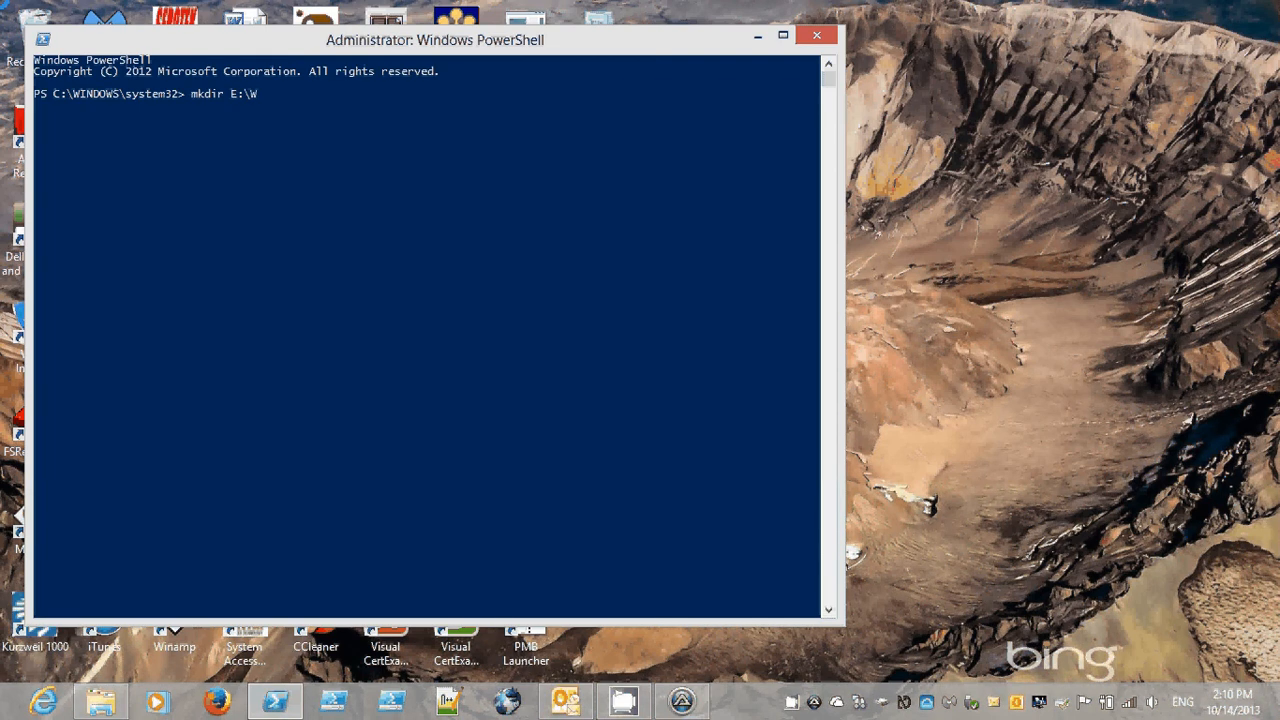
pyautogui.write('ows Server 2012')
pyautogui.press('Return')
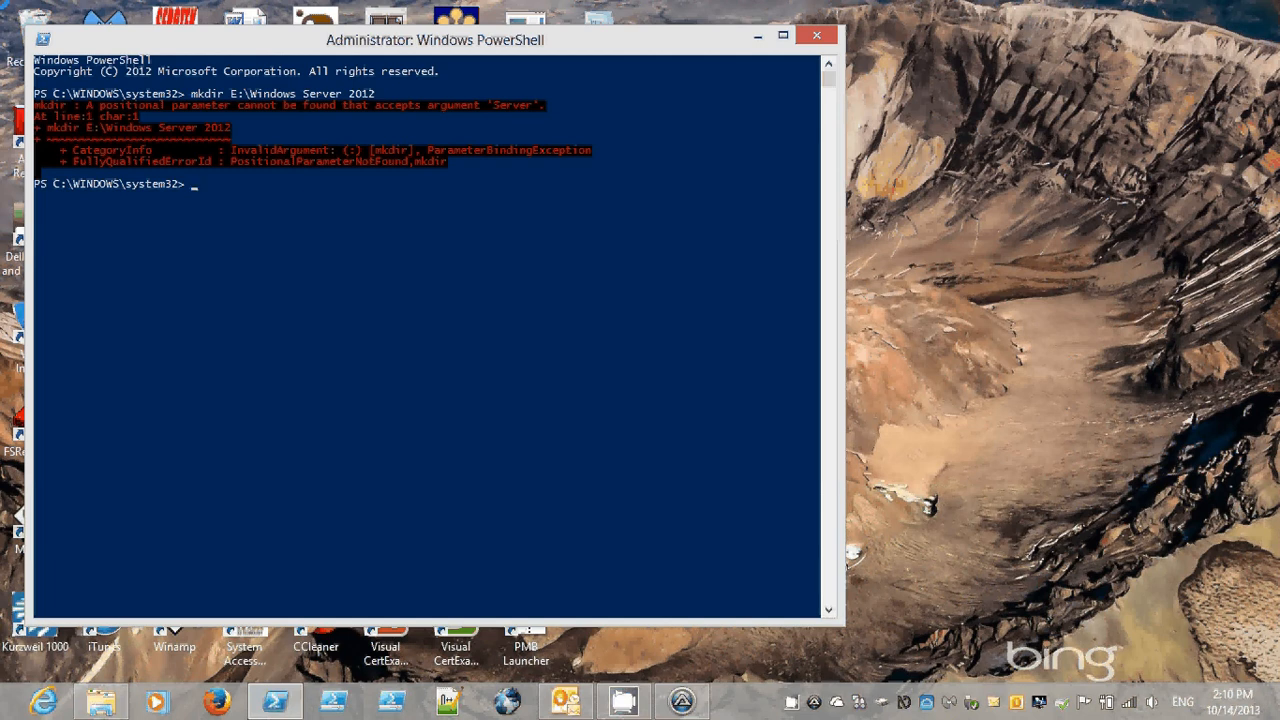
# Step: Create the folder with the command mkdir E:\"Windows Server 2012" and exit PowerShell
pyautogui.write('mkdir E:\\W')
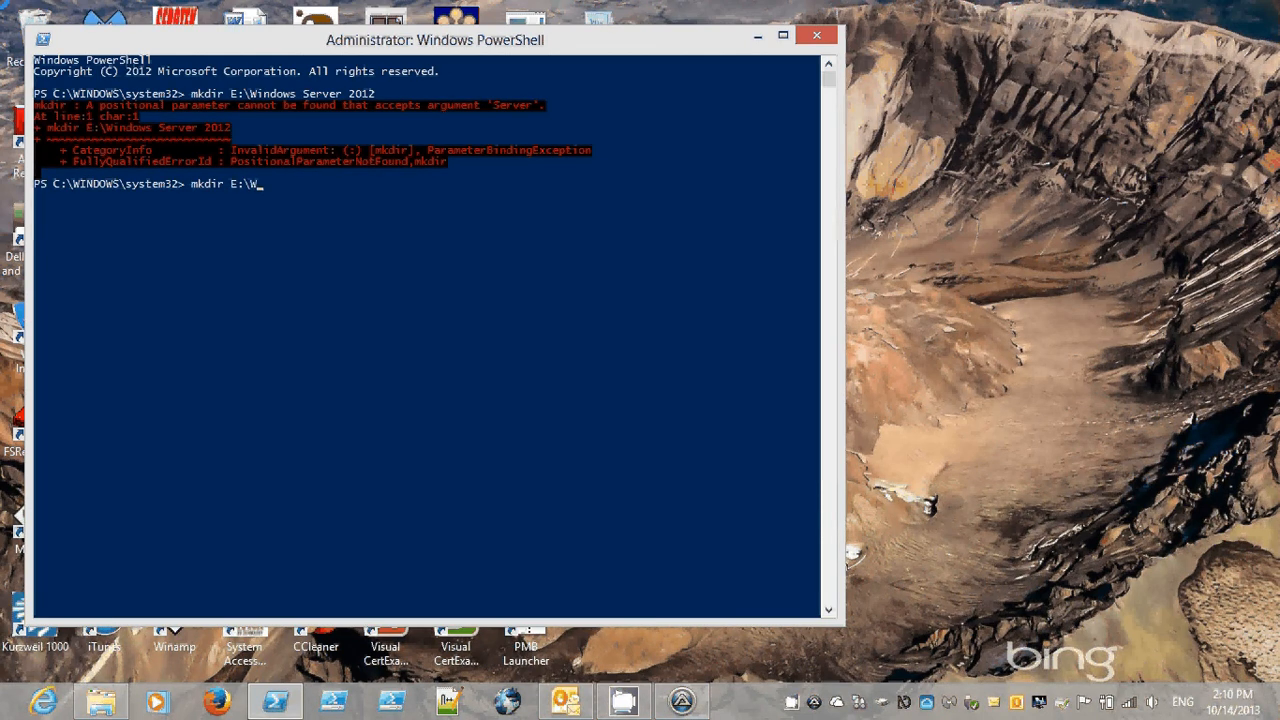
pyautogui.press('BackSpace')
pyautogui.write('"Window')
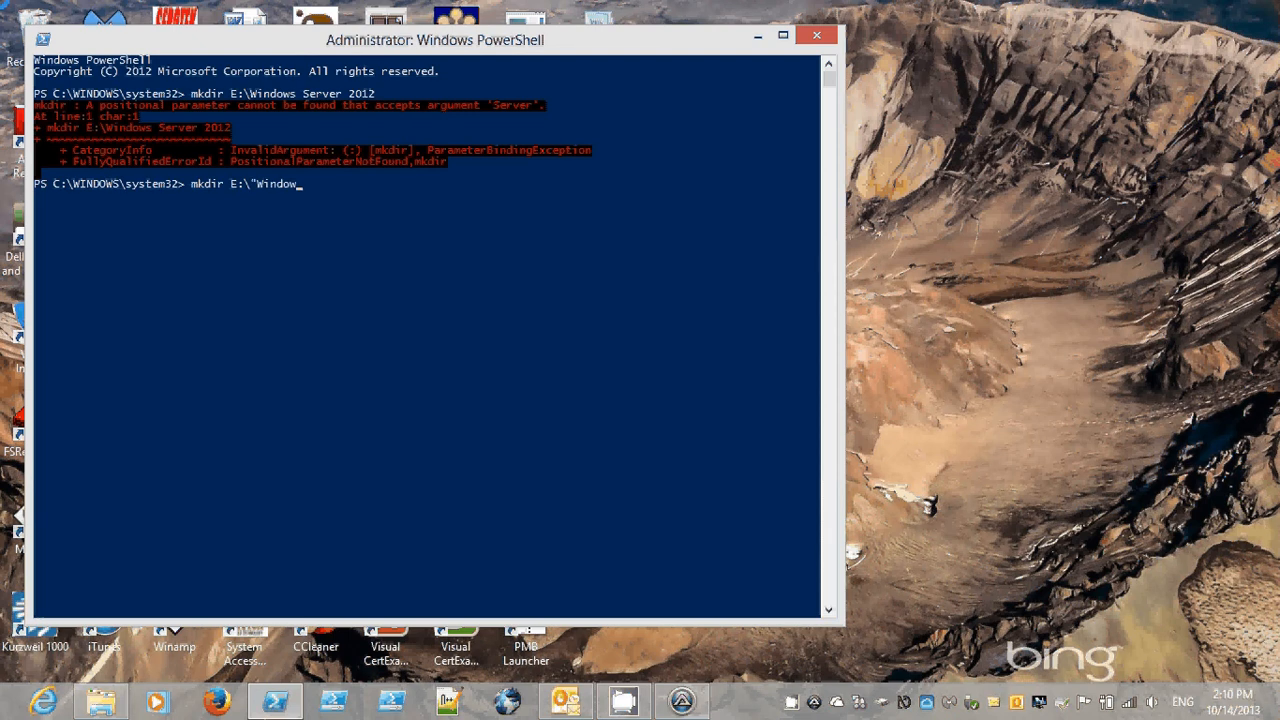
pyautogui.write('s Server 2')
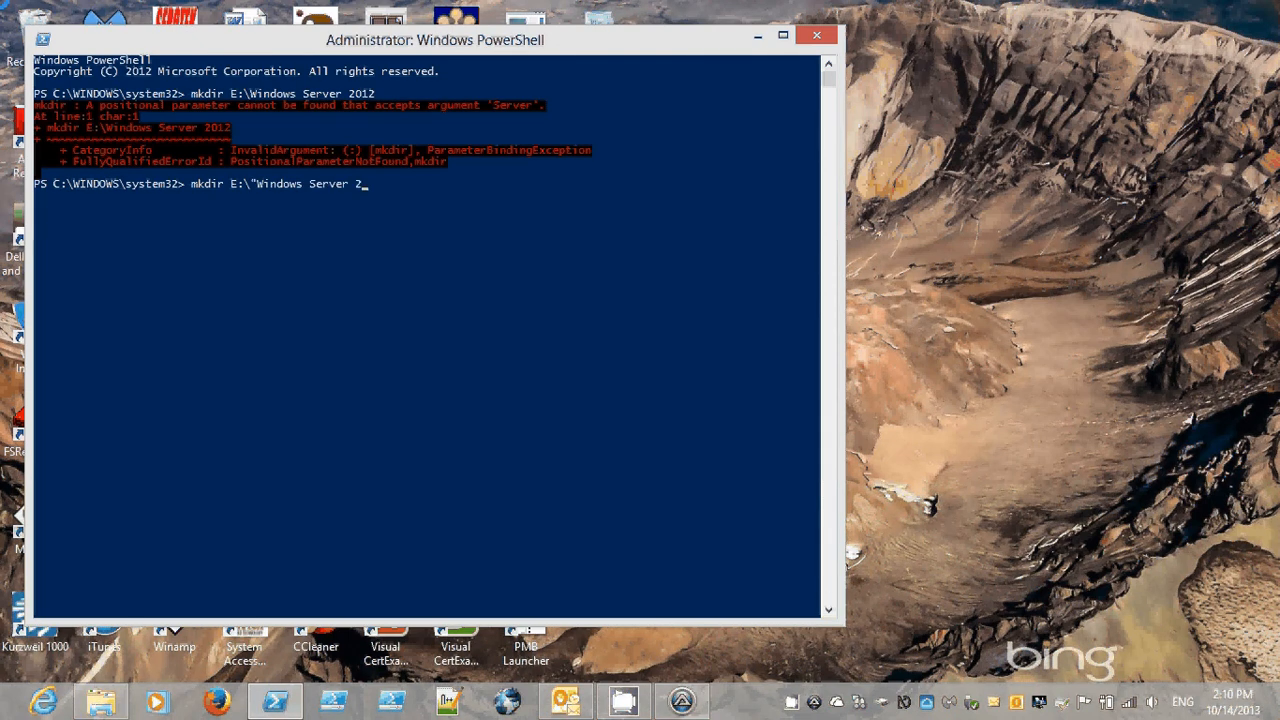
pyautogui.write('012"')
pyautogui.press('Return')
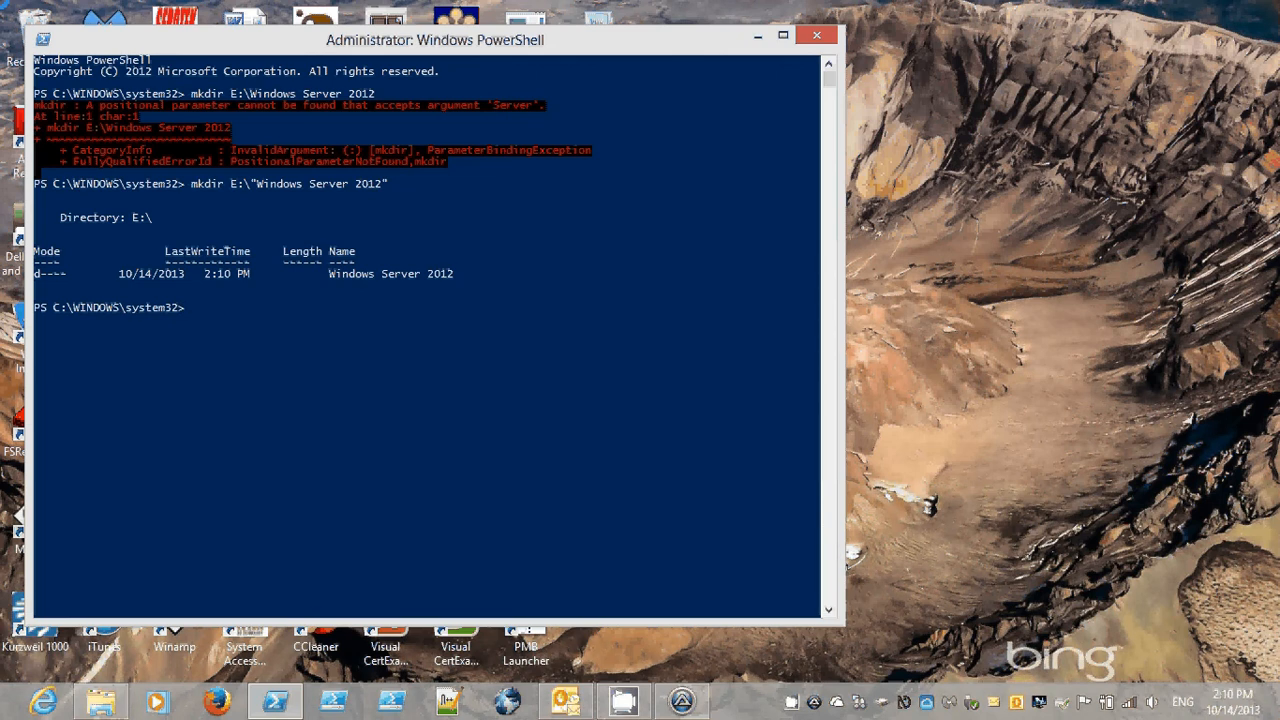
pyautogui.write('exit')
pyautogui.press('Return')
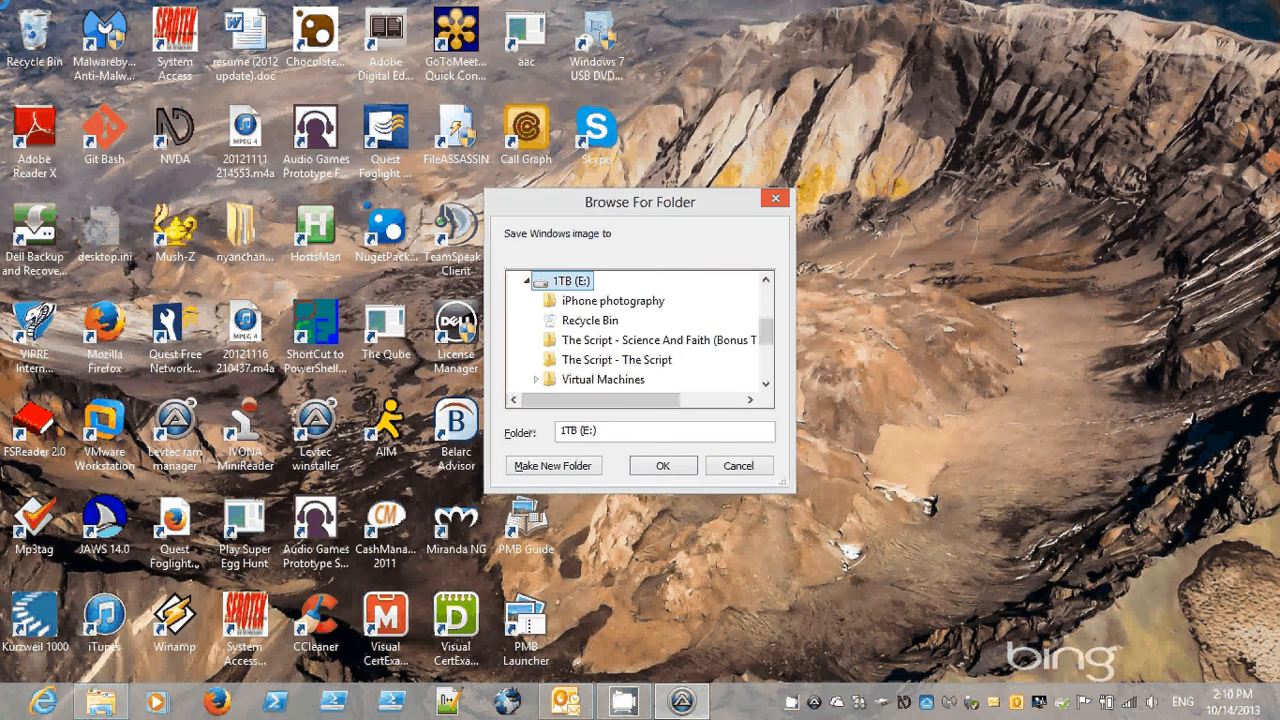
# Step: Look for the Windows Server 2012 folder among the folders of the 1TB (E:) drive
pyautogui.press('Down')
pyautogui.press('Down')
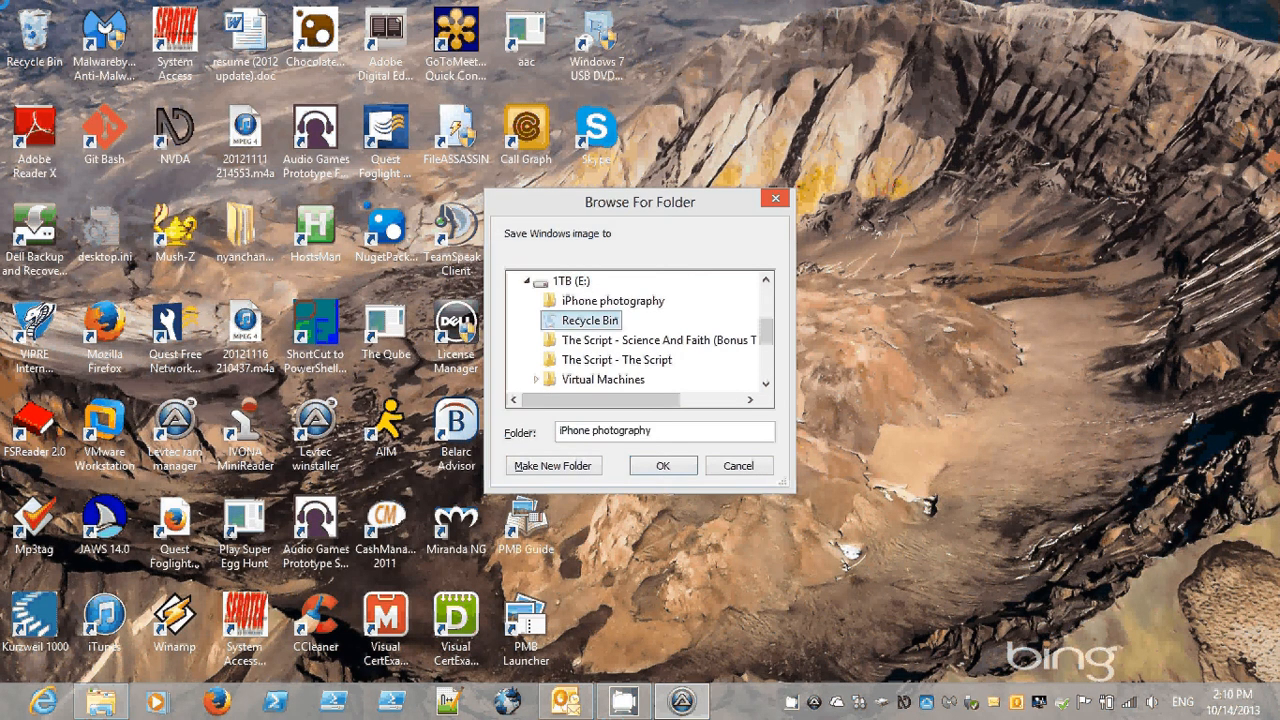
pyautogui.press('Down')
pyautogui.press('Down')
pyautogui.press('Down')
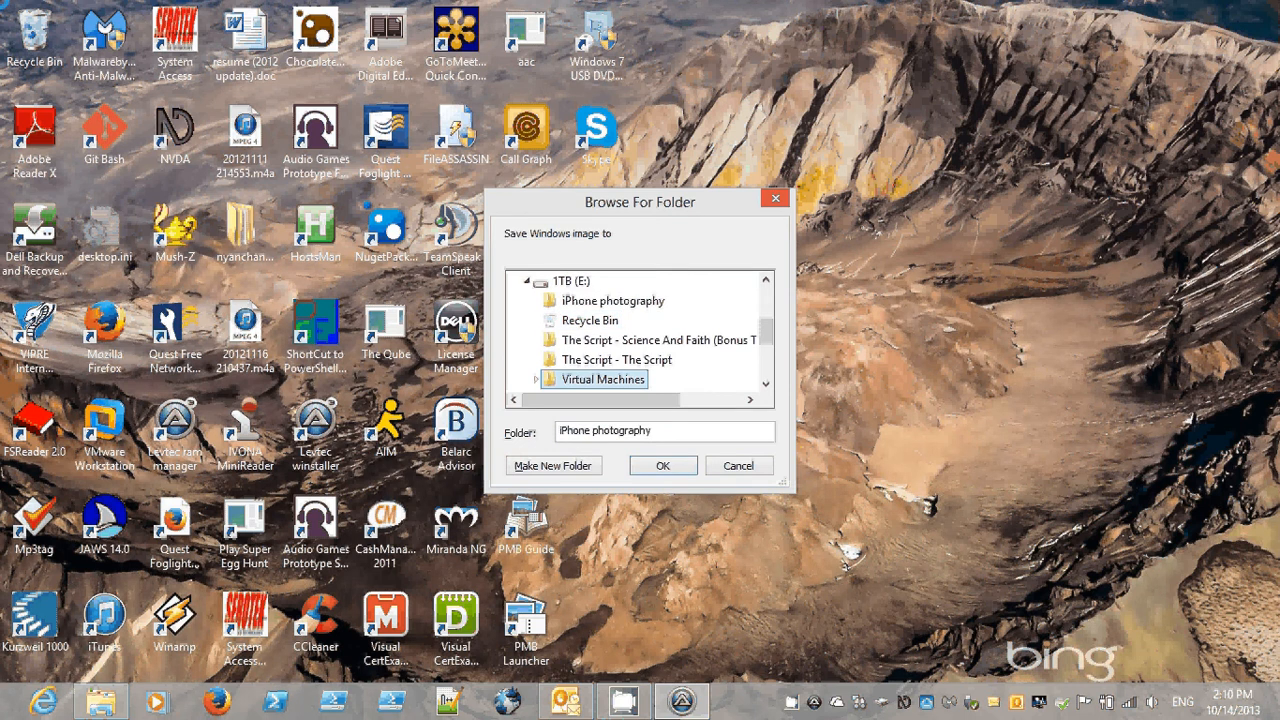
pyautogui.press('Down')
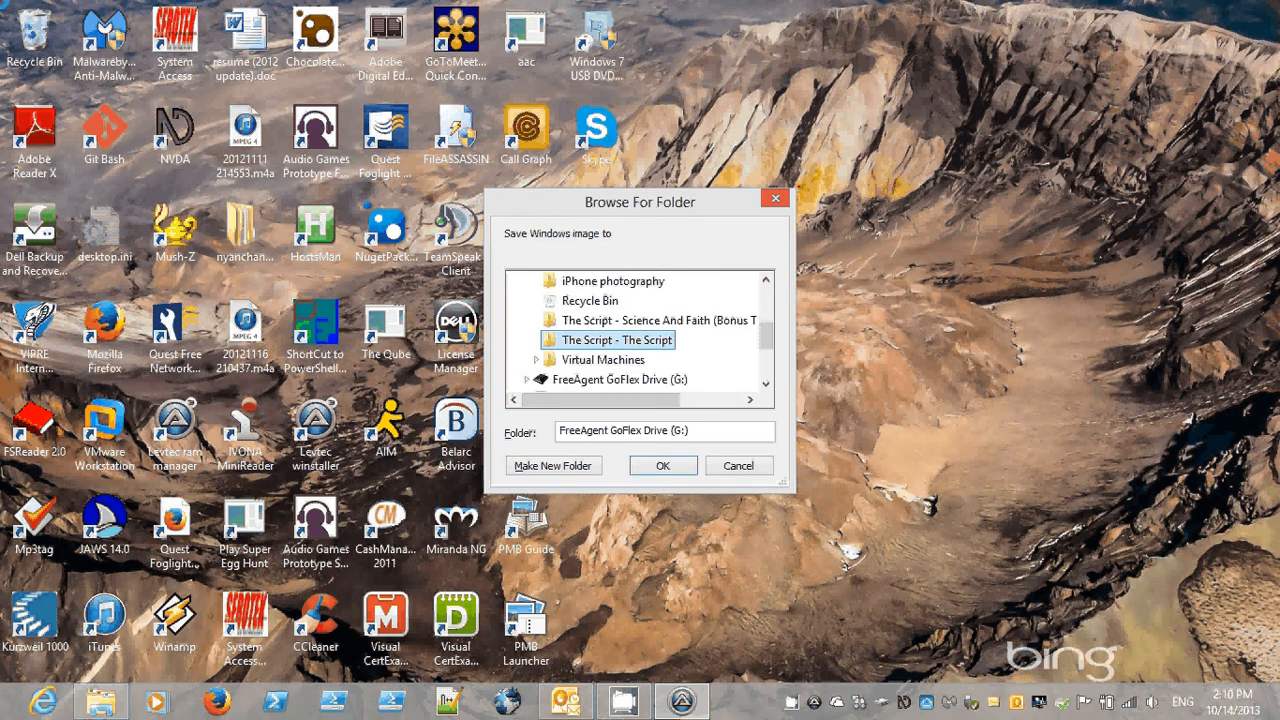
# Step: Collapse and re-expand the 1TB (E:) drive to reload its folder list
pyautogui.press('Up')
pyautogui.press('Up')
pyautogui.press('Up')
pyautogui.press('Up')
pyautogui.press('Left')
pyautogui.press('Up')
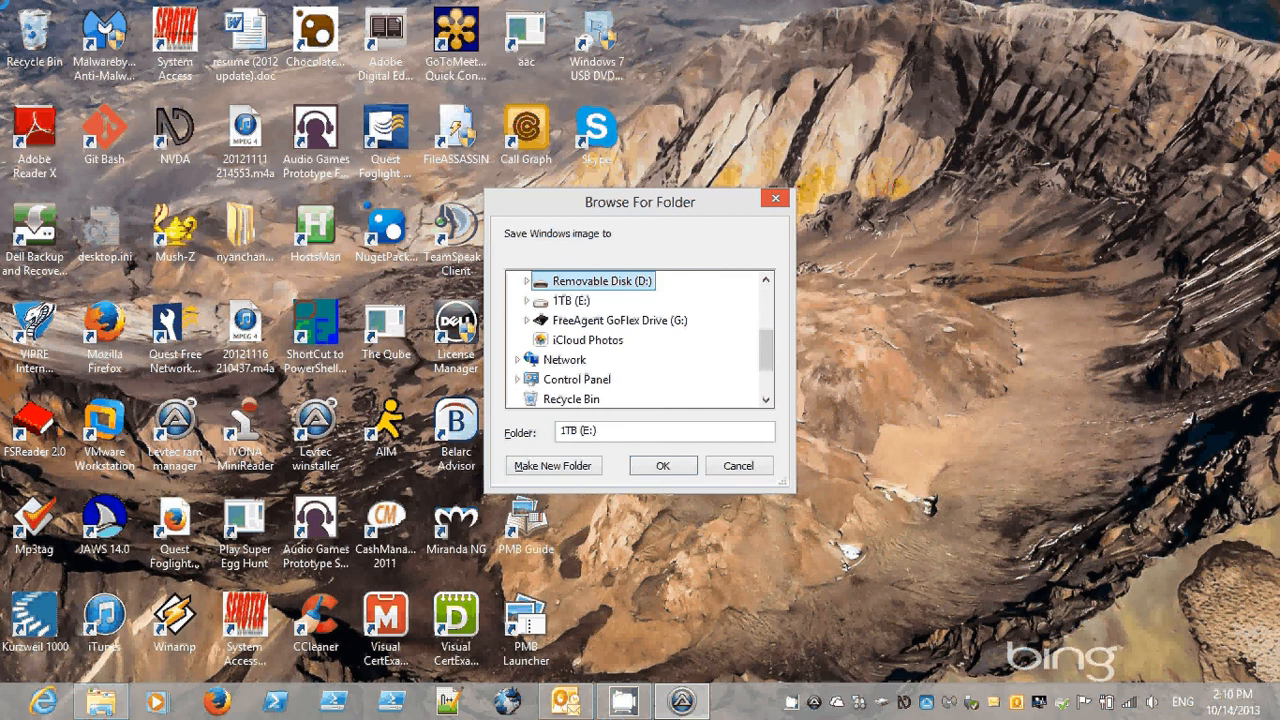
pyautogui.press('Down')
pyautogui.press('Right')
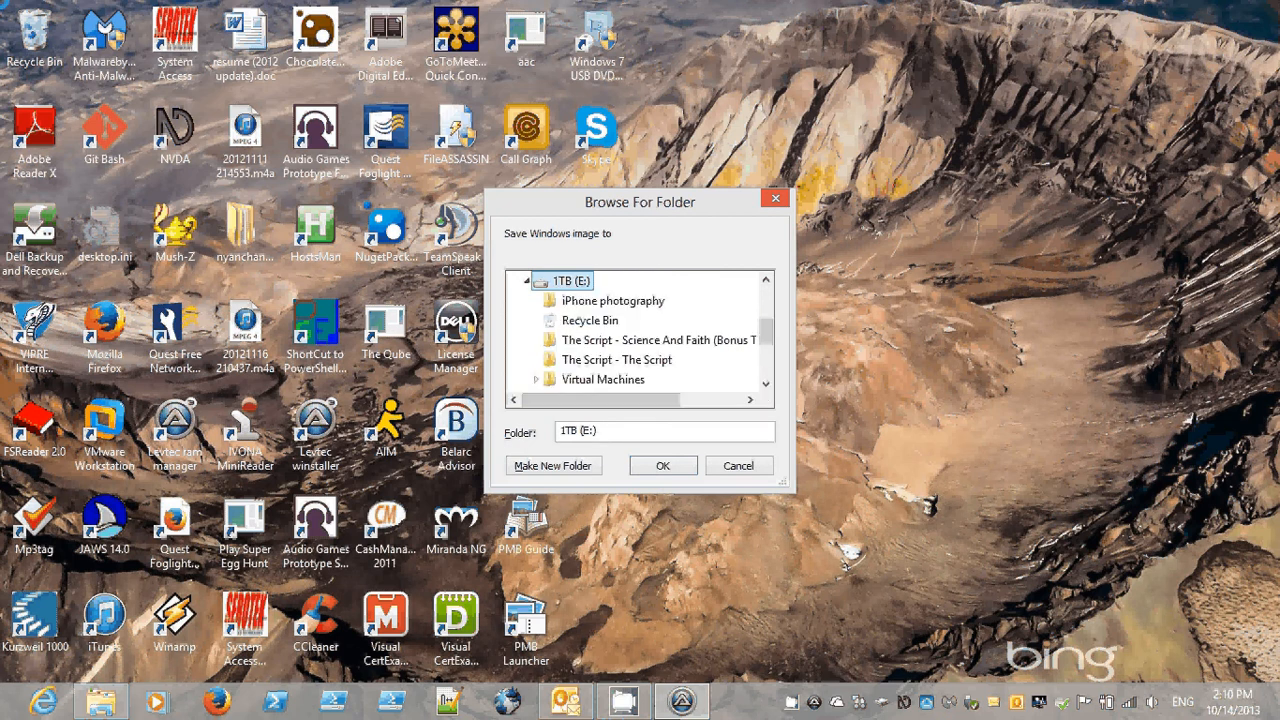
# Step: Check the reopened 1TB (E:) branch again for the Windows Server 2012 folder
pyautogui.press('Down')
pyautogui.press('Down')
pyautogui.press('Down')
pyautogui.press('Down')
pyautogui.press('Down')
pyautogui.press('Down')
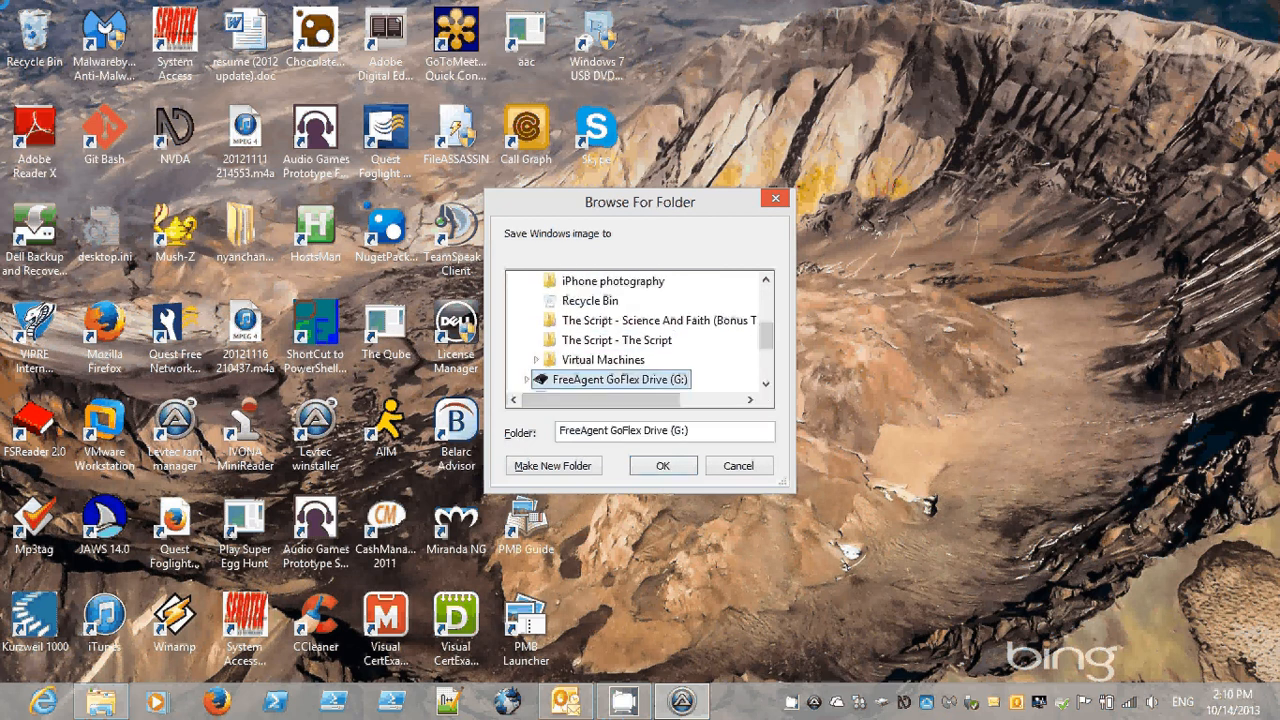
pyautogui.press('Down')
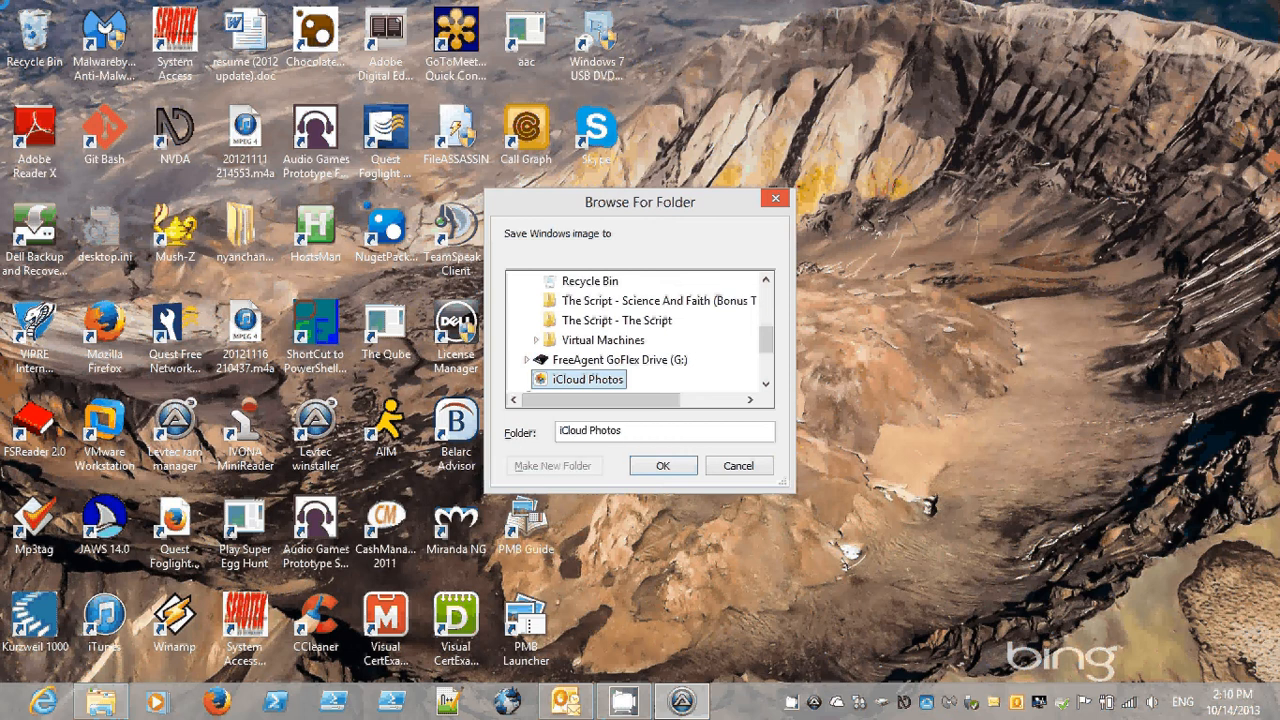
pyautogui.press('Up')
pyautogui.press('Up')
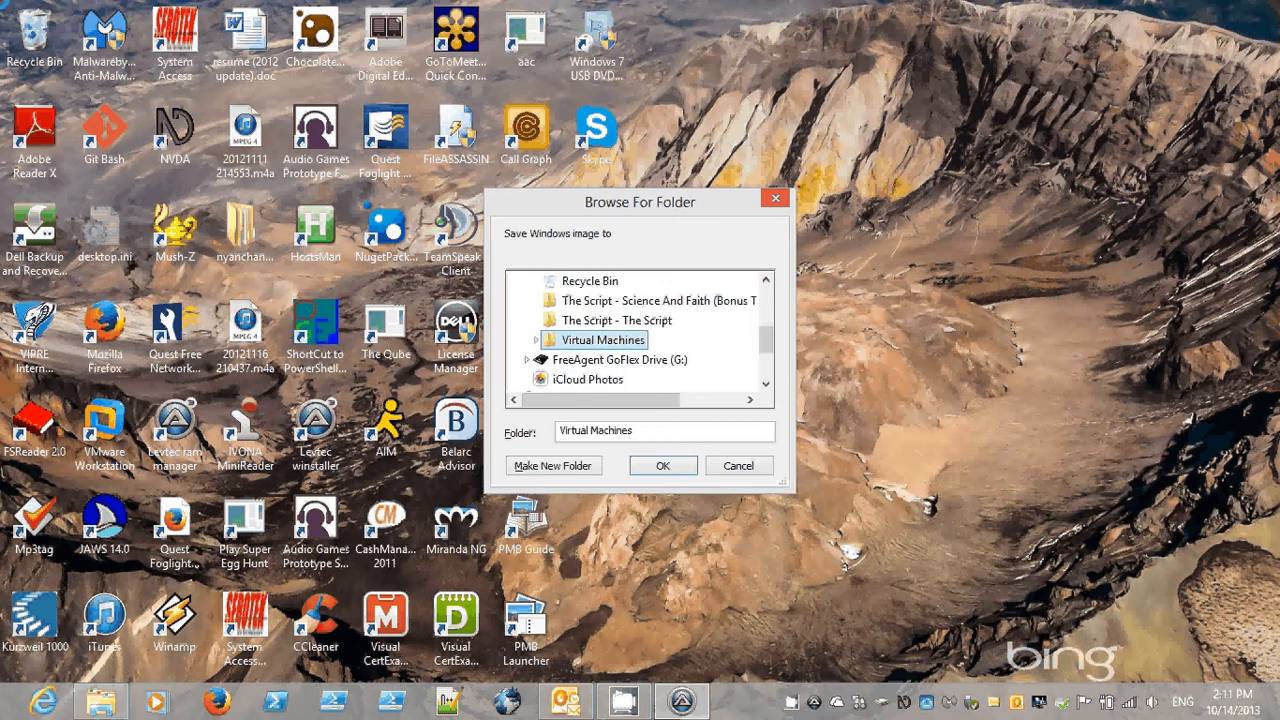
pyautogui.press('Up')
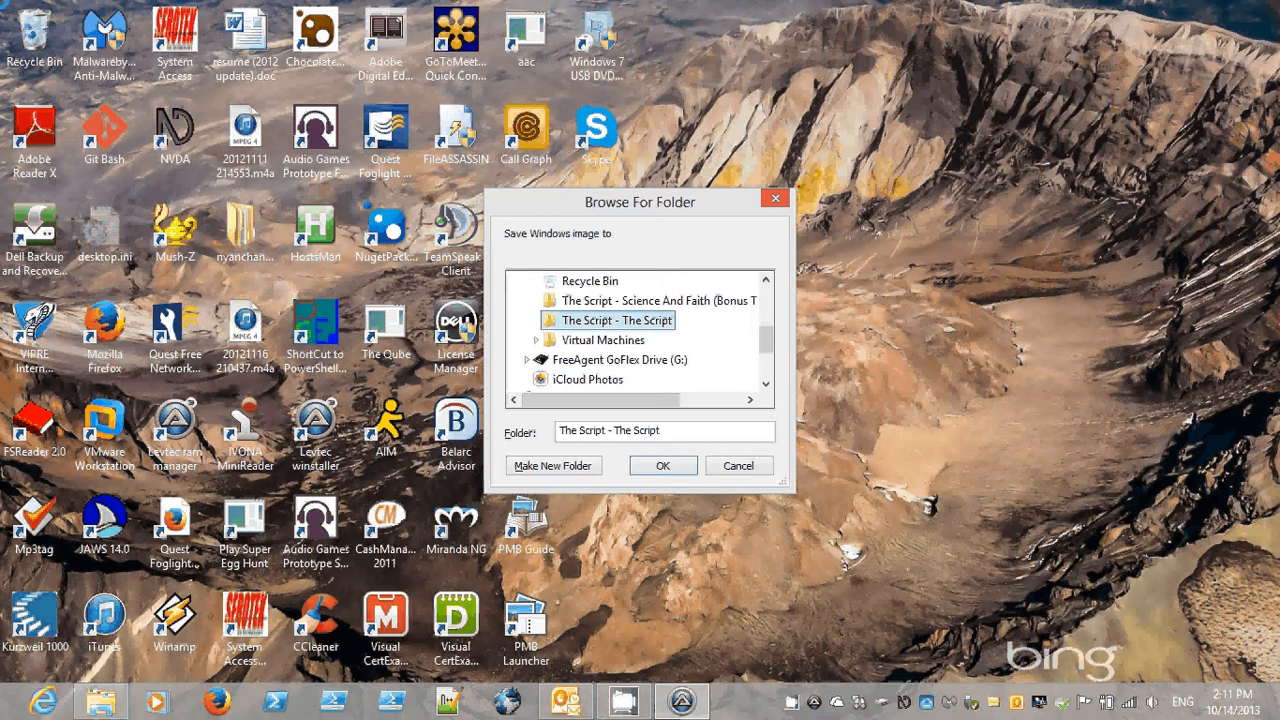
# Step: Close the folder selection and start creating a new installation again from the winstaller welcome window
pyautogui.press('Up')
pyautogui.press('Return')
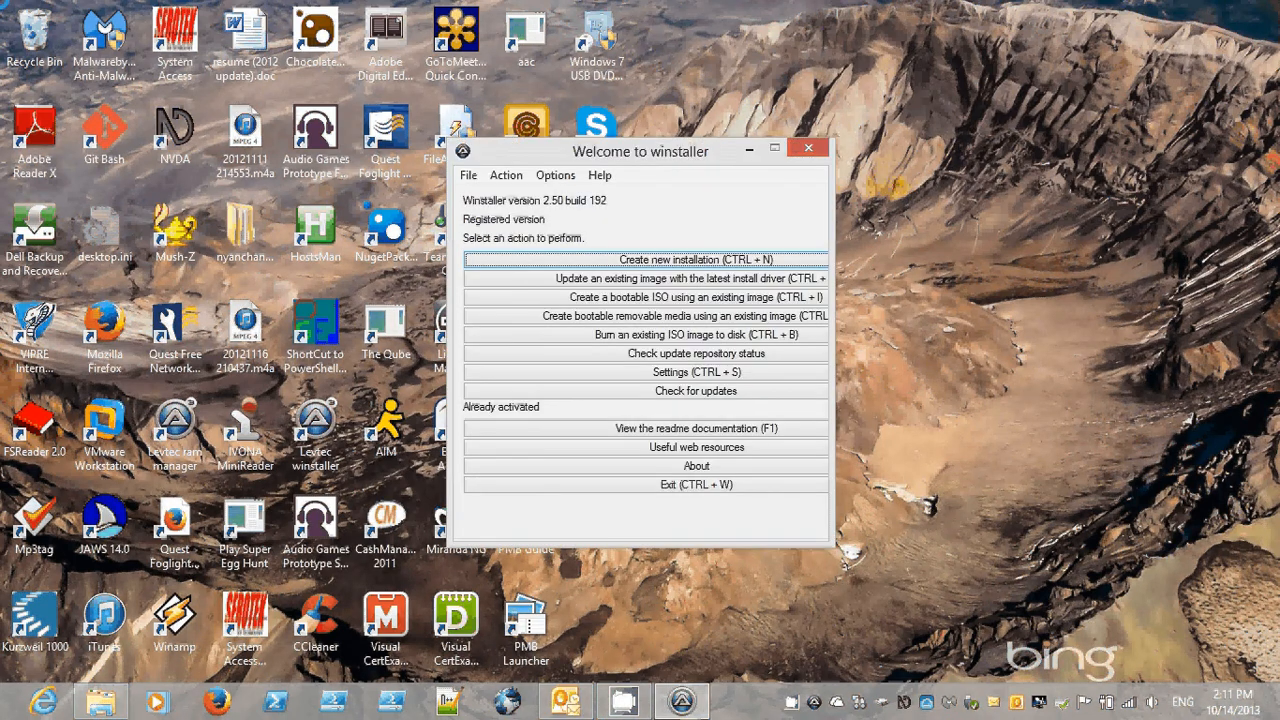
pyautogui.press('Tab')
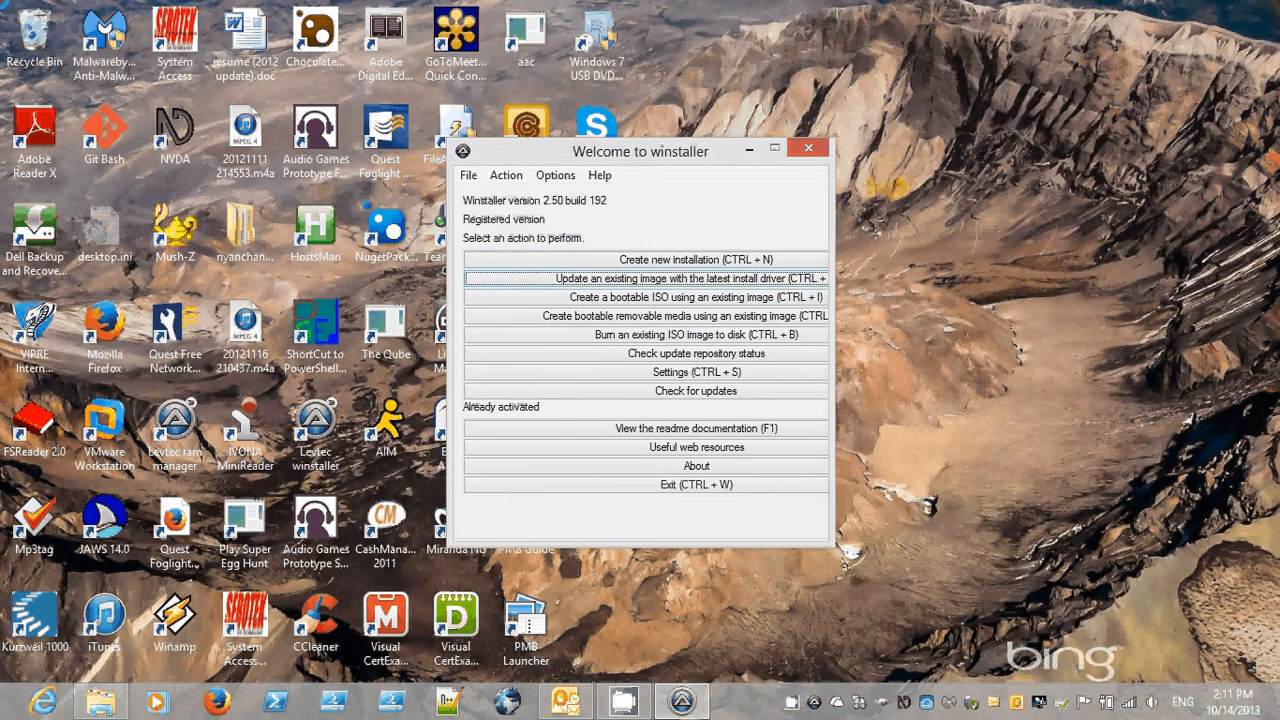
pyautogui.press('Tab')
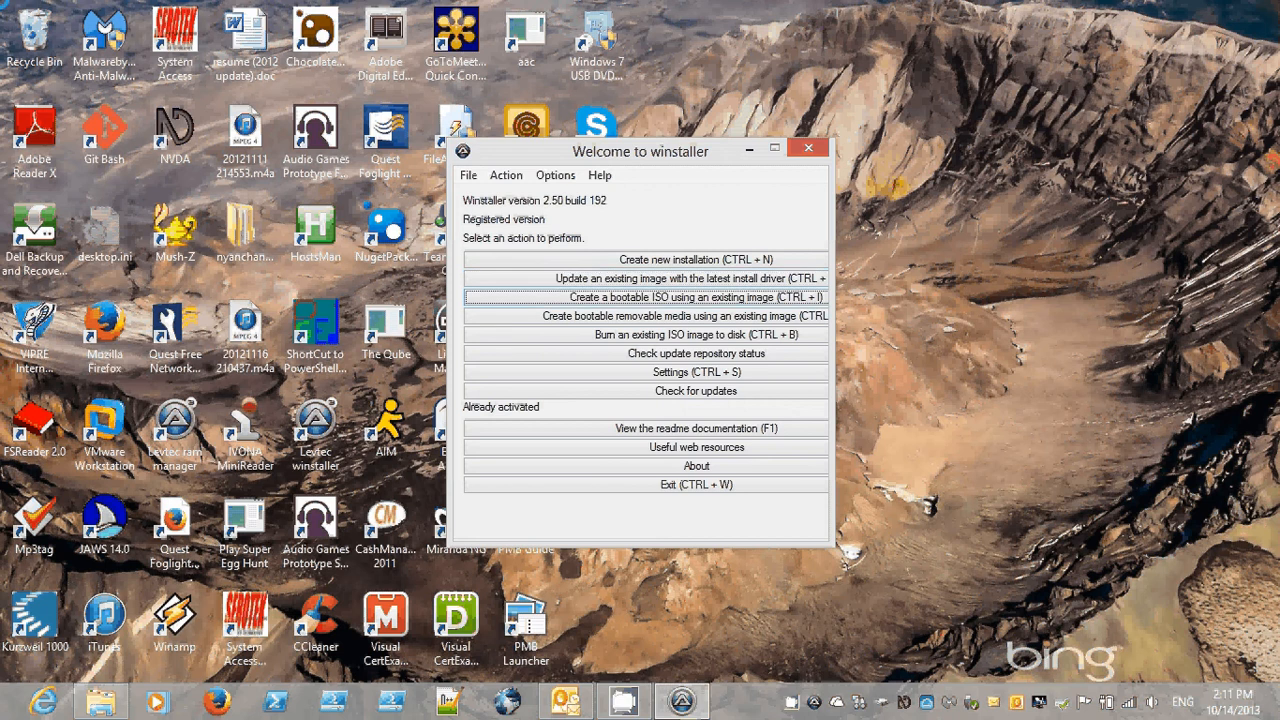
pyautogui.hotkey('shift', 'Tab')
pyautogui.hotkey('shift', 'Tab')
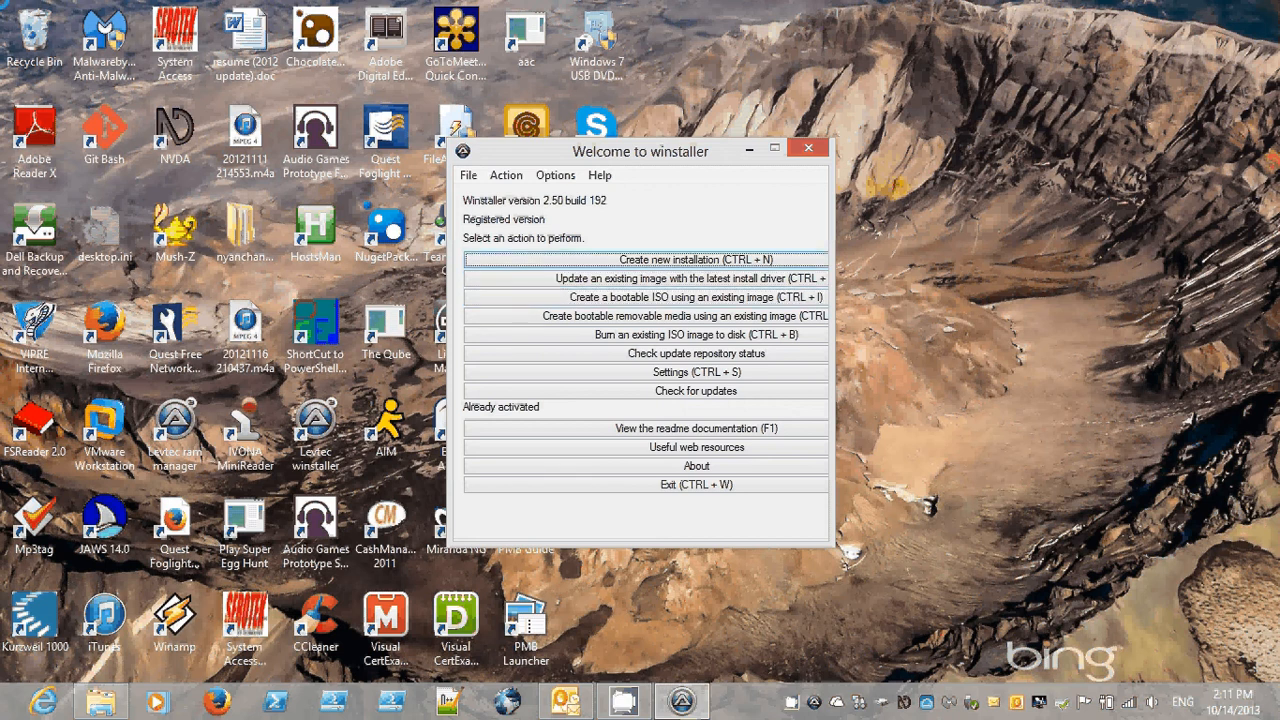
pyautogui.press('Return')
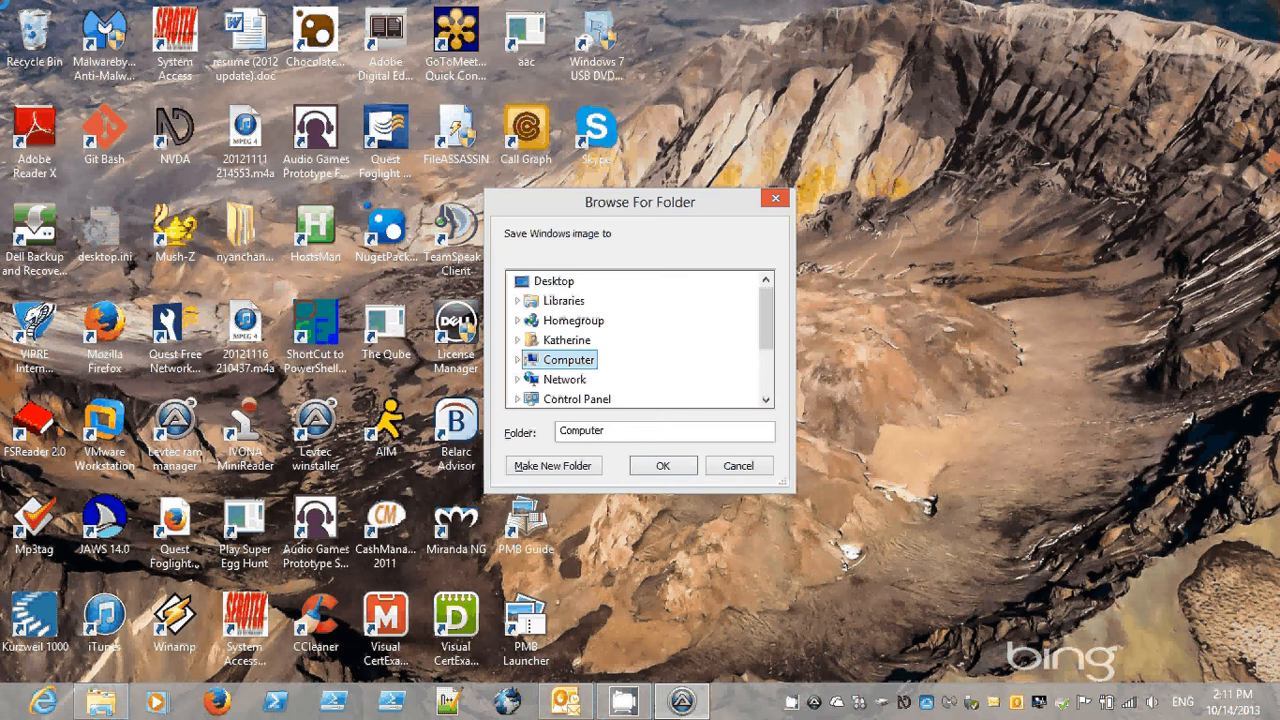
# Step: Expand Computer in the folder tree for saving the Windows image
pyautogui.press('Tab')
pyautogui.hotkey('shift', 'Tab')
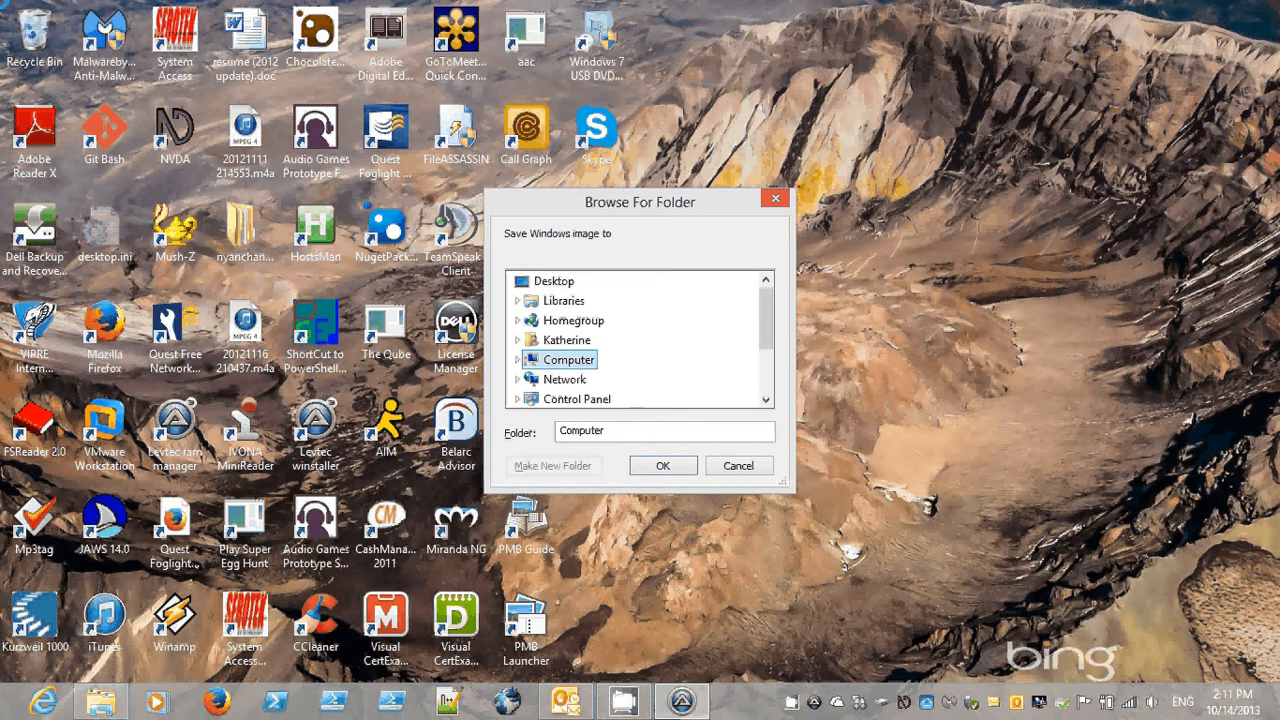
pyautogui.press('Right')
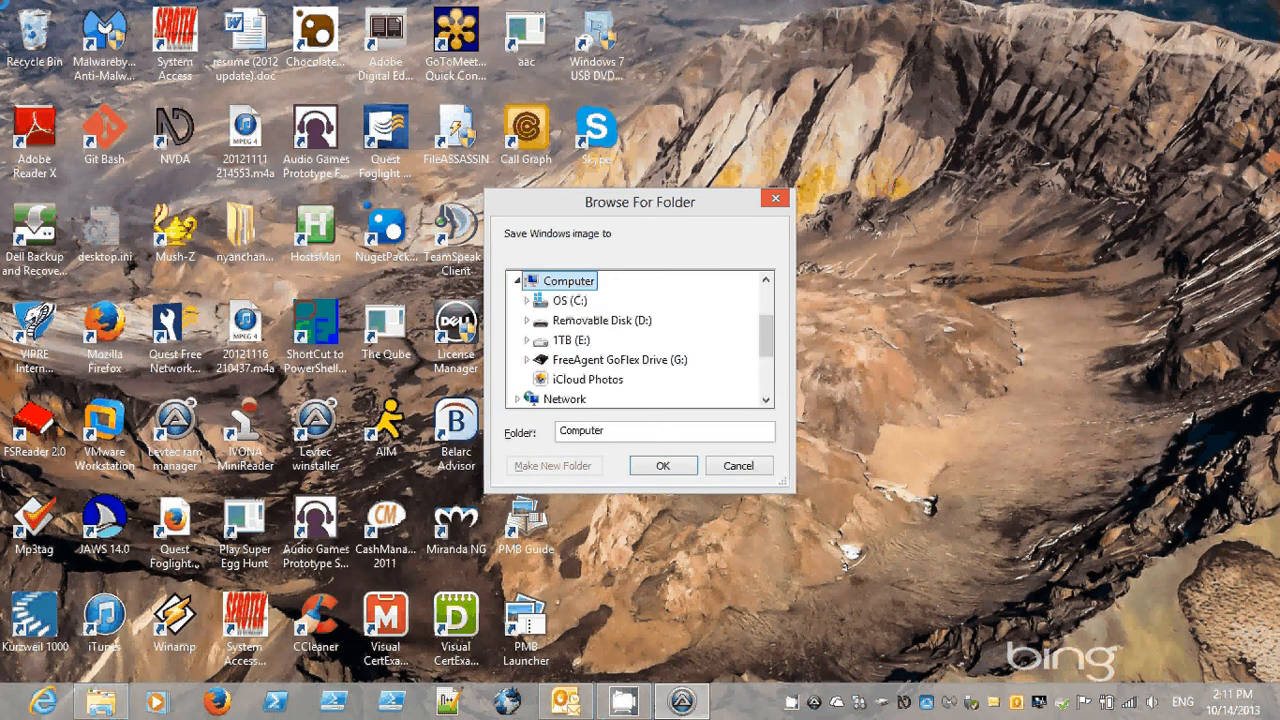
# Step: Expand the 1TB (E:) drive and select its Windows Server 2012 folder for saving the Windows image
pyautogui.press('Down')
pyautogui.press('Down')
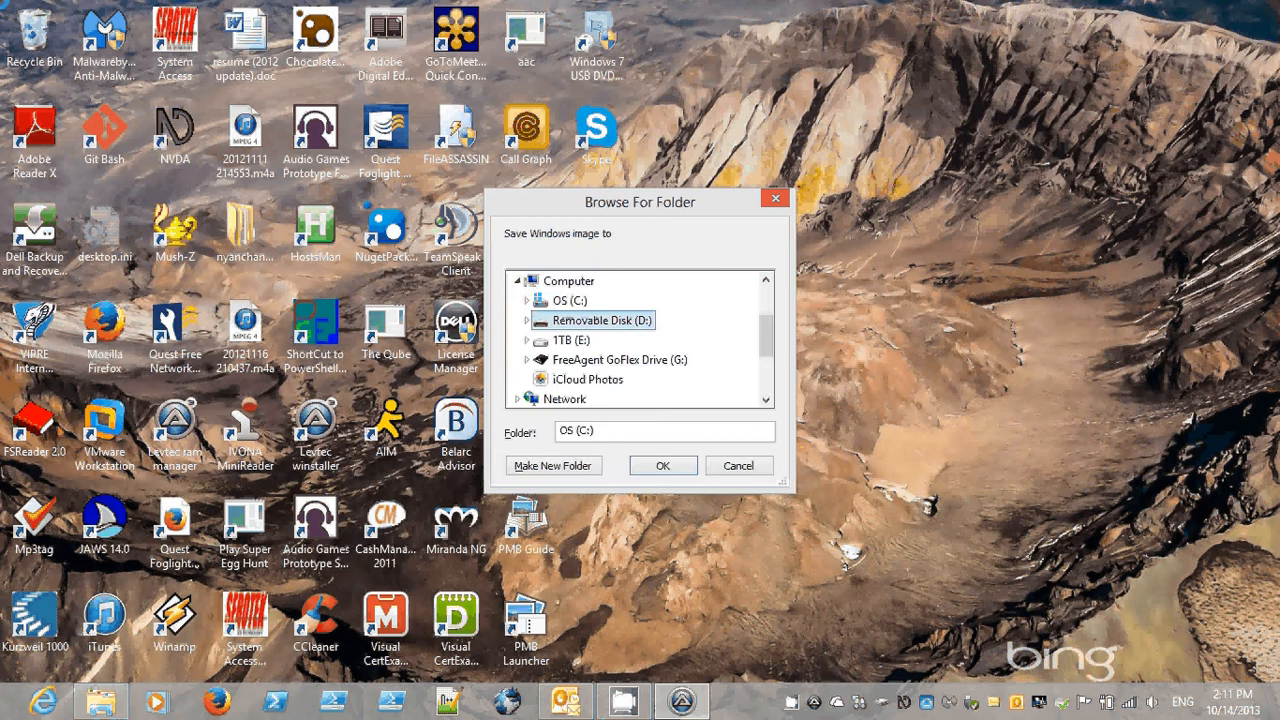
pyautogui.press('Down')
pyautogui.press('Right')
pyautogui.press('Down')
pyautogui.press('Down')
pyautogui.press('Down')
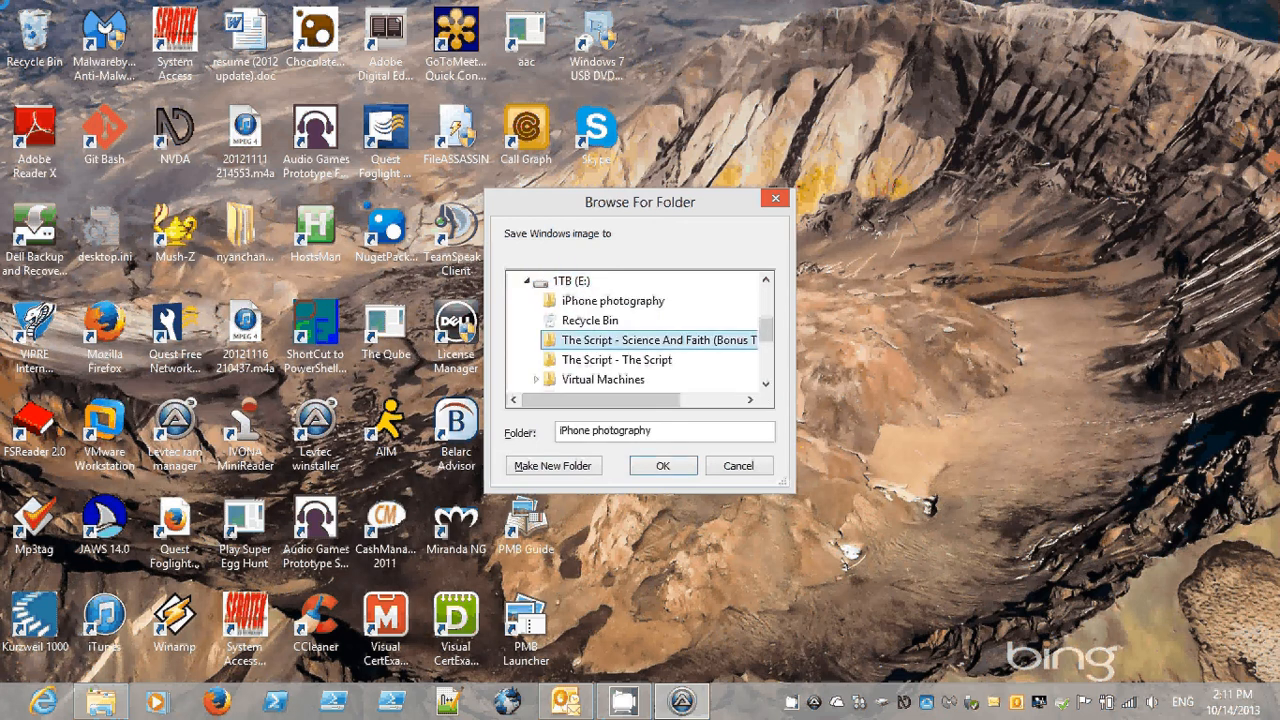
pyautogui.press('Down')
pyautogui.press('Down')
pyautogui.press('Down')
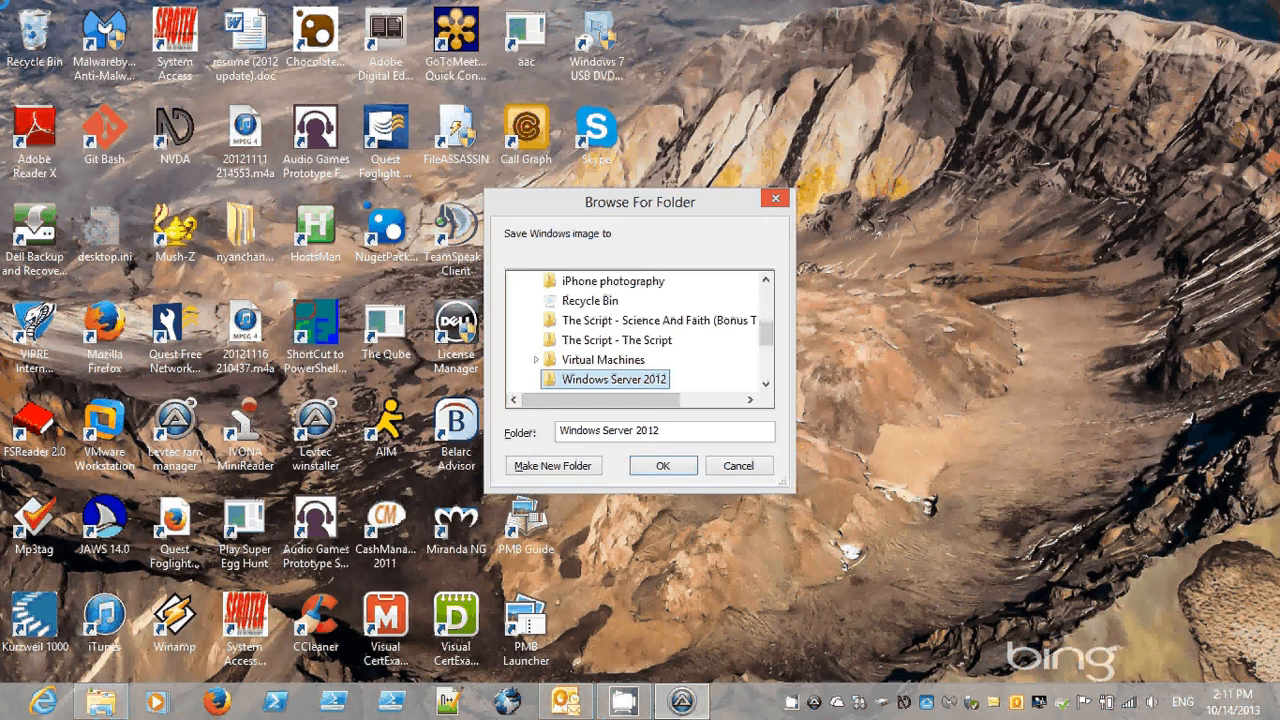
# Step: Confirm the selected save folder and choose to browse the computer for the Windows setup files
pyautogui.press('Tab')
pyautogui.press('Tab')
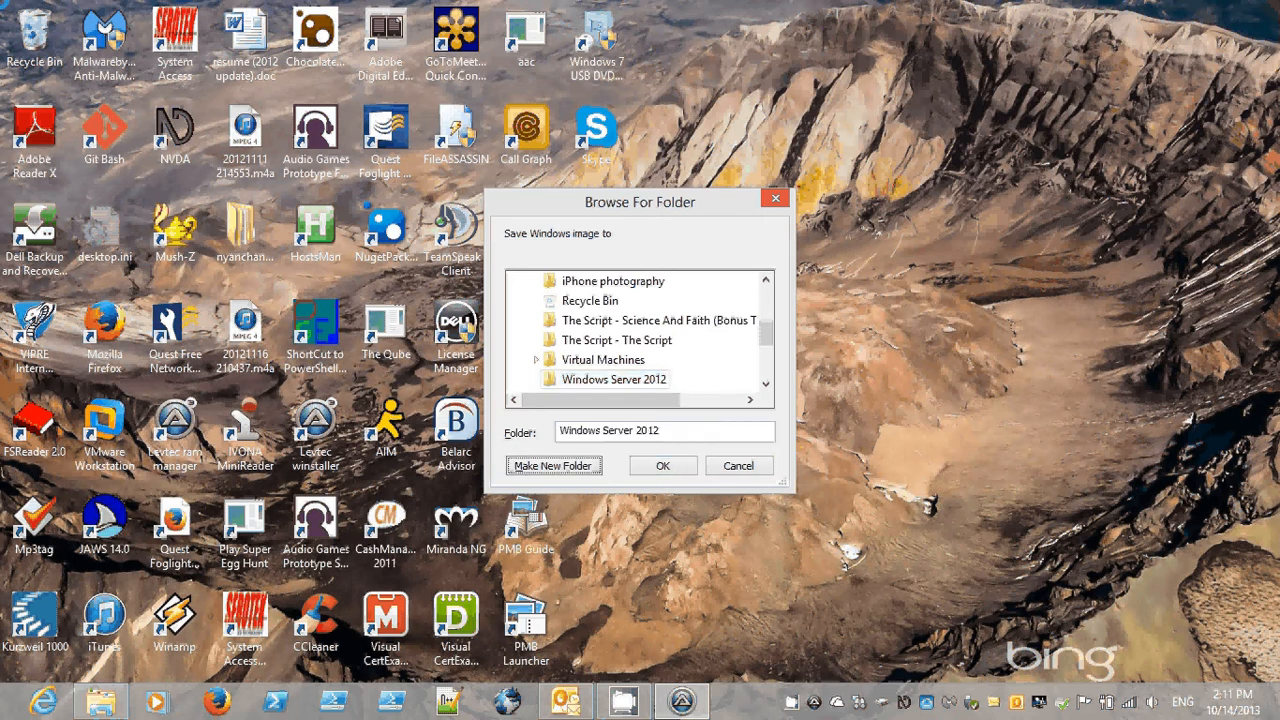
pyautogui.press('Tab')
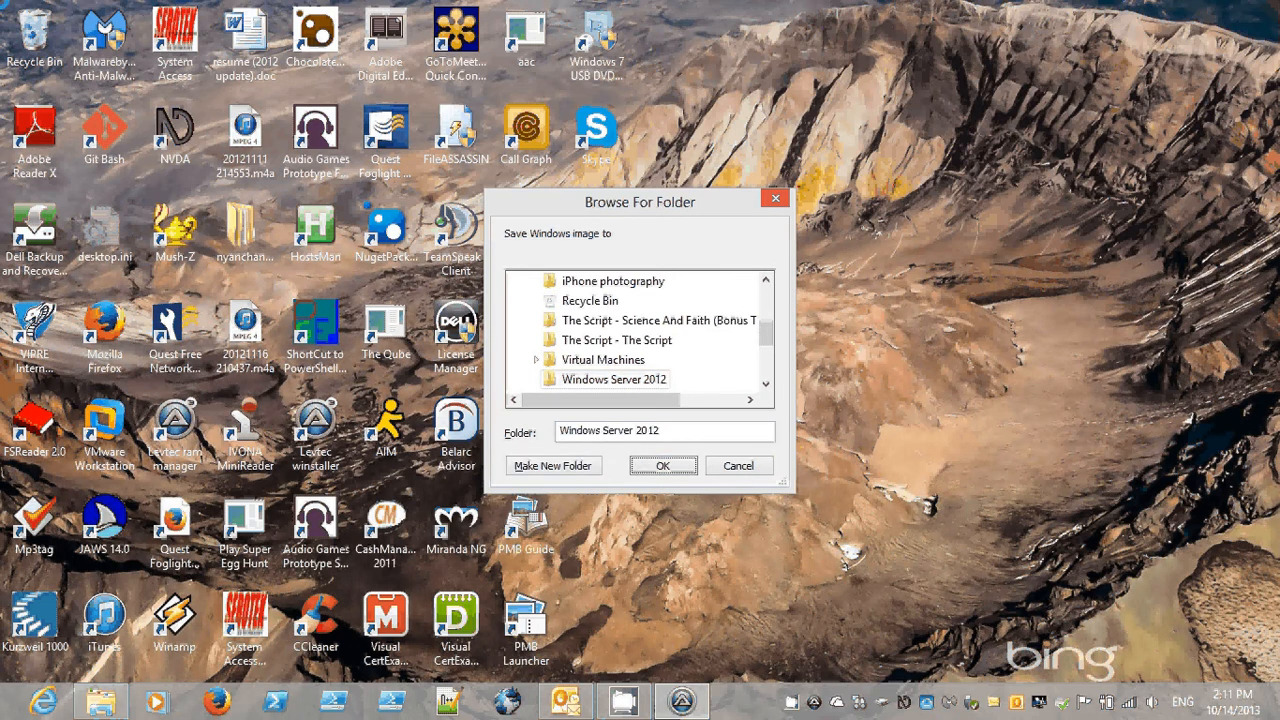
pyautogui.press('Return')
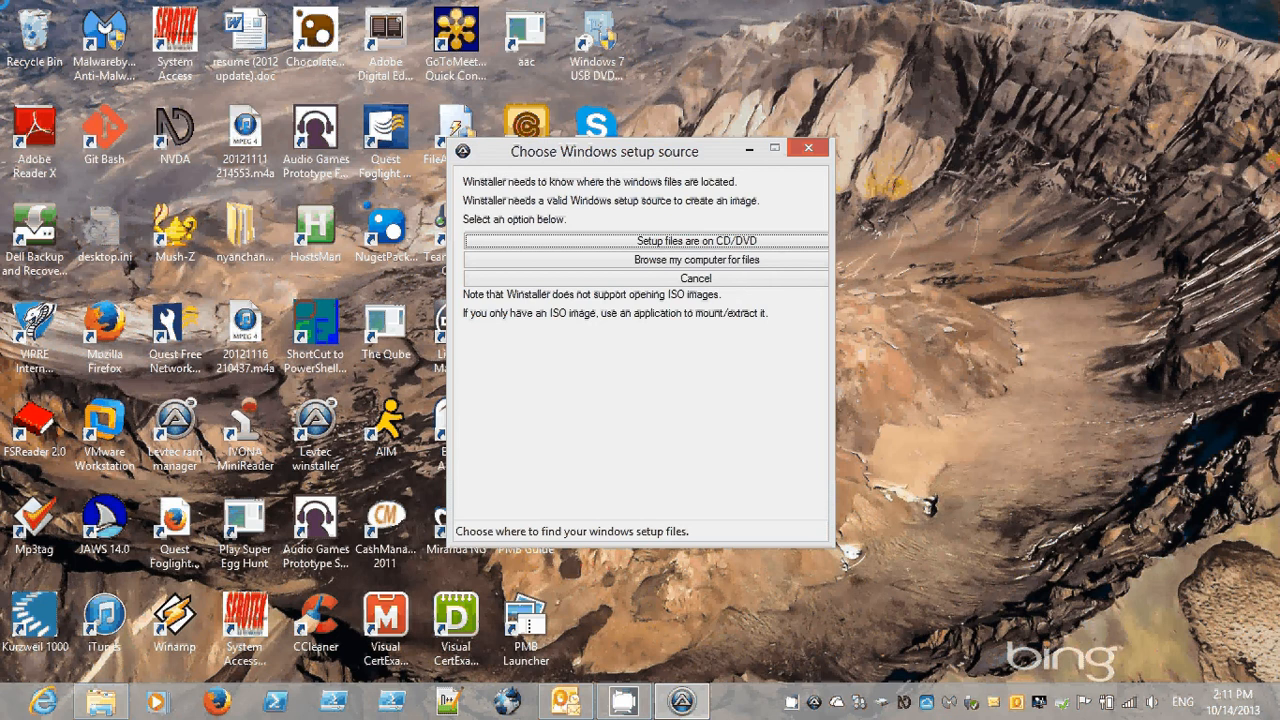
pyautogui.press('Tab')
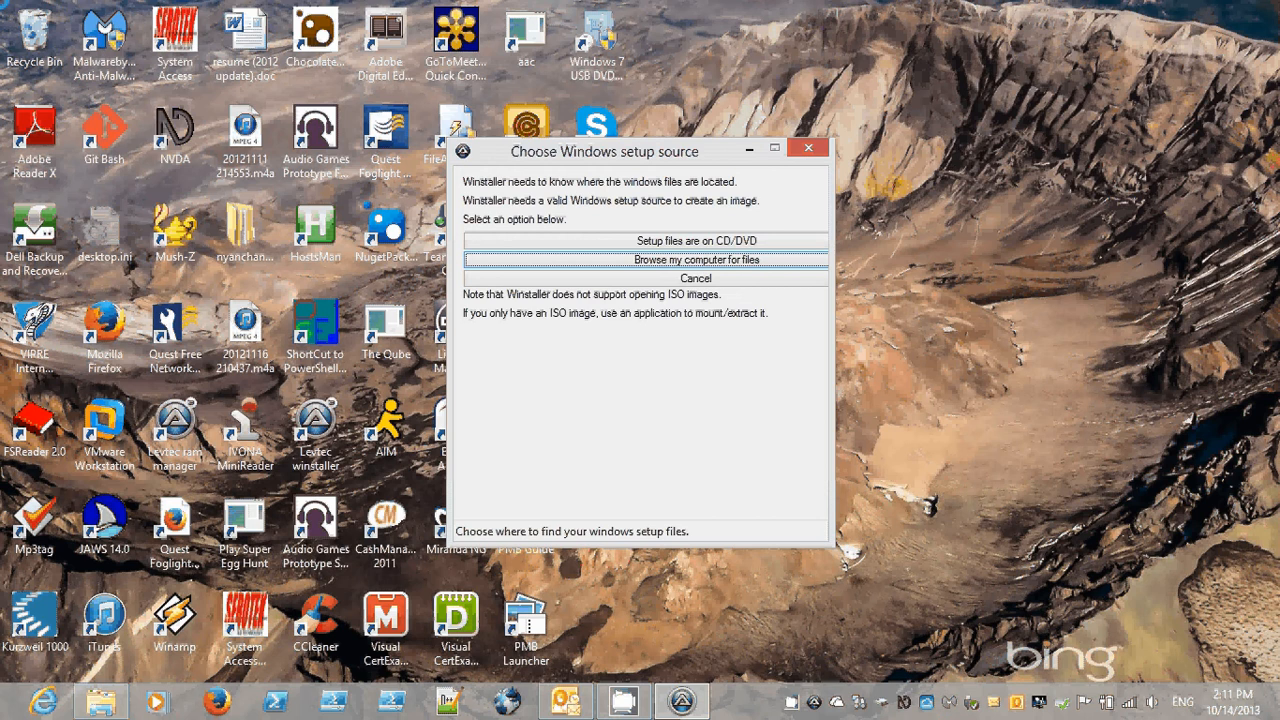
pyautogui.press('Return')
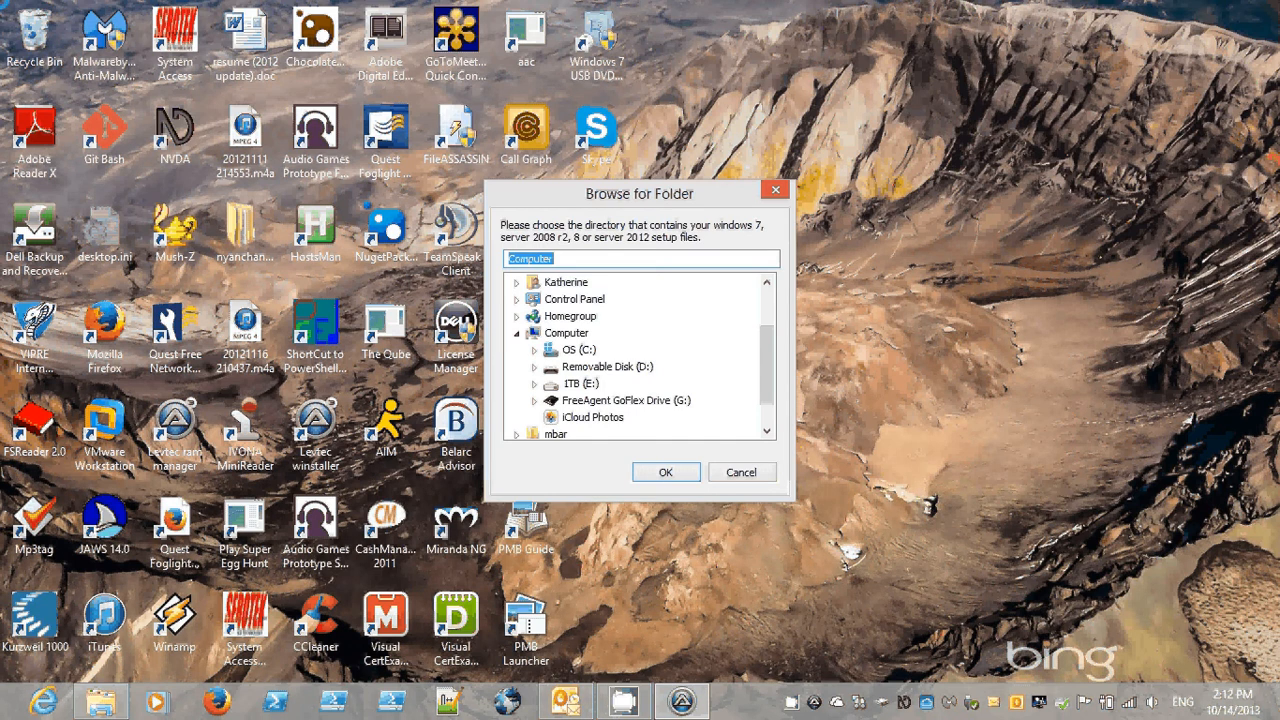
# Step: Expand the OS (C:) drive in the folder tree for the Windows setup files
pyautogui.press('Tab')
pyautogui.press('Down')
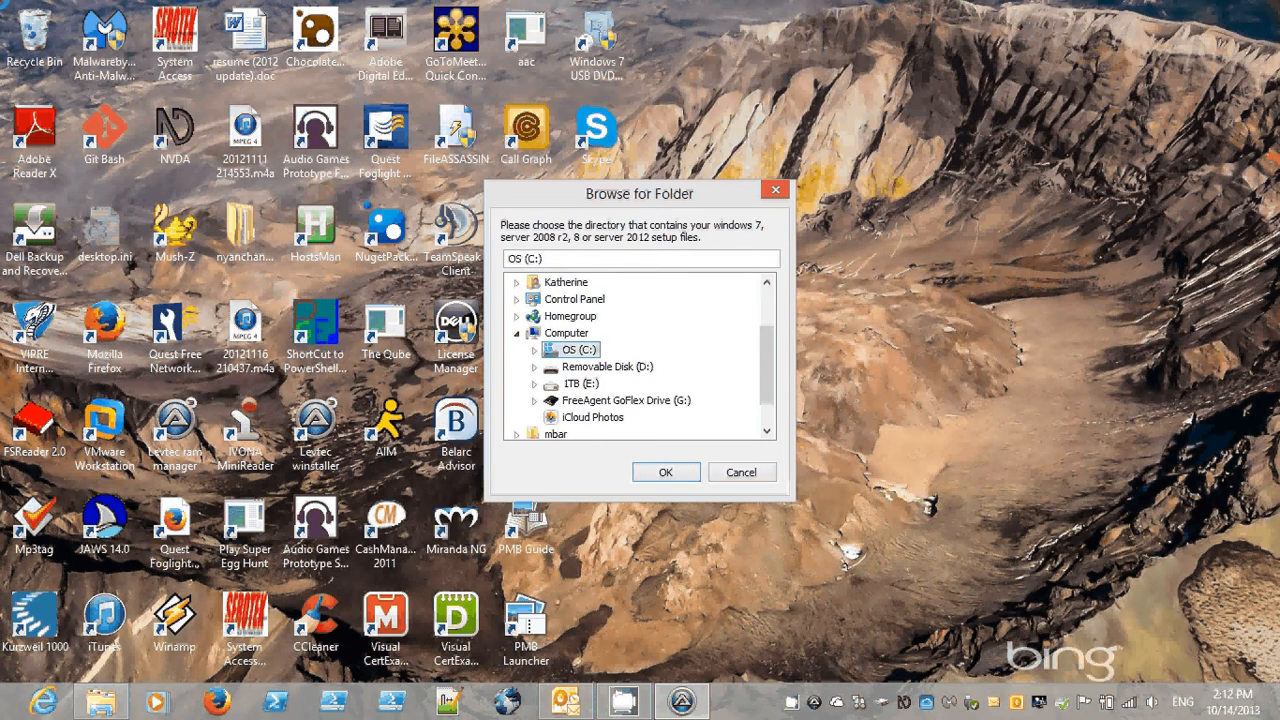
pyautogui.press('Down')
pyautogui.press('Down')
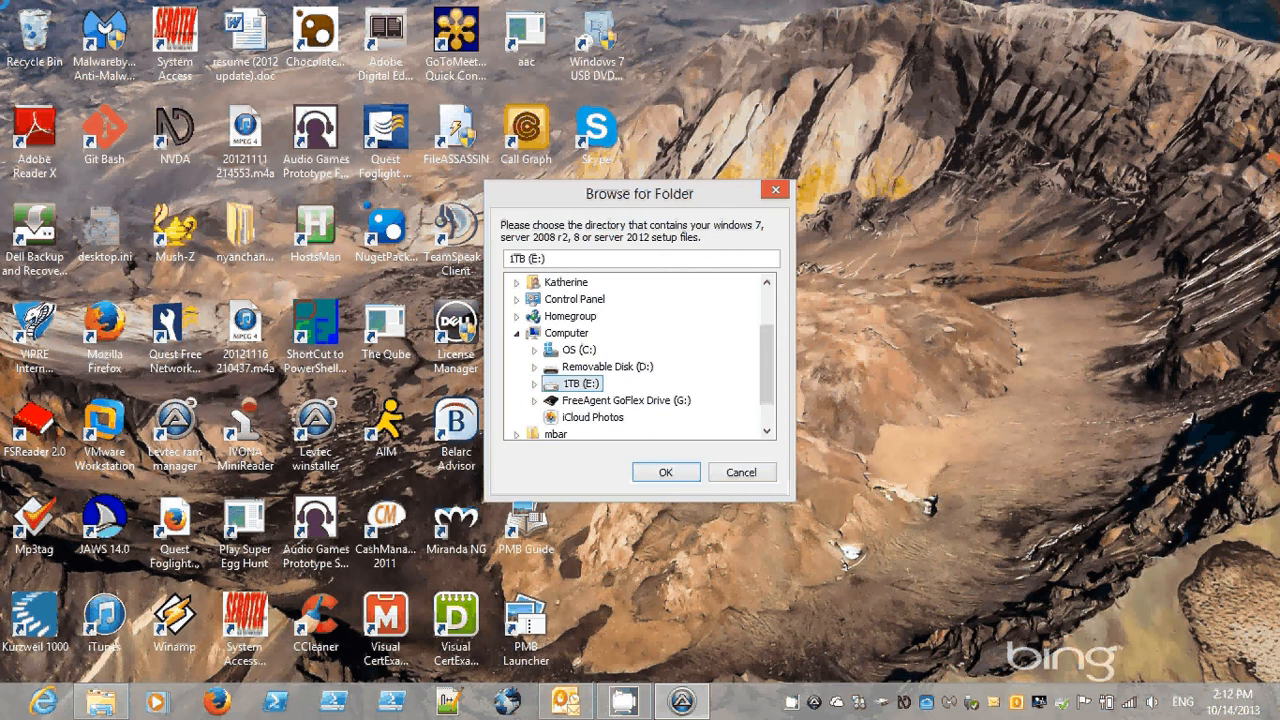
pyautogui.press('Up')
pyautogui.press('Up')
pyautogui.press('Right')
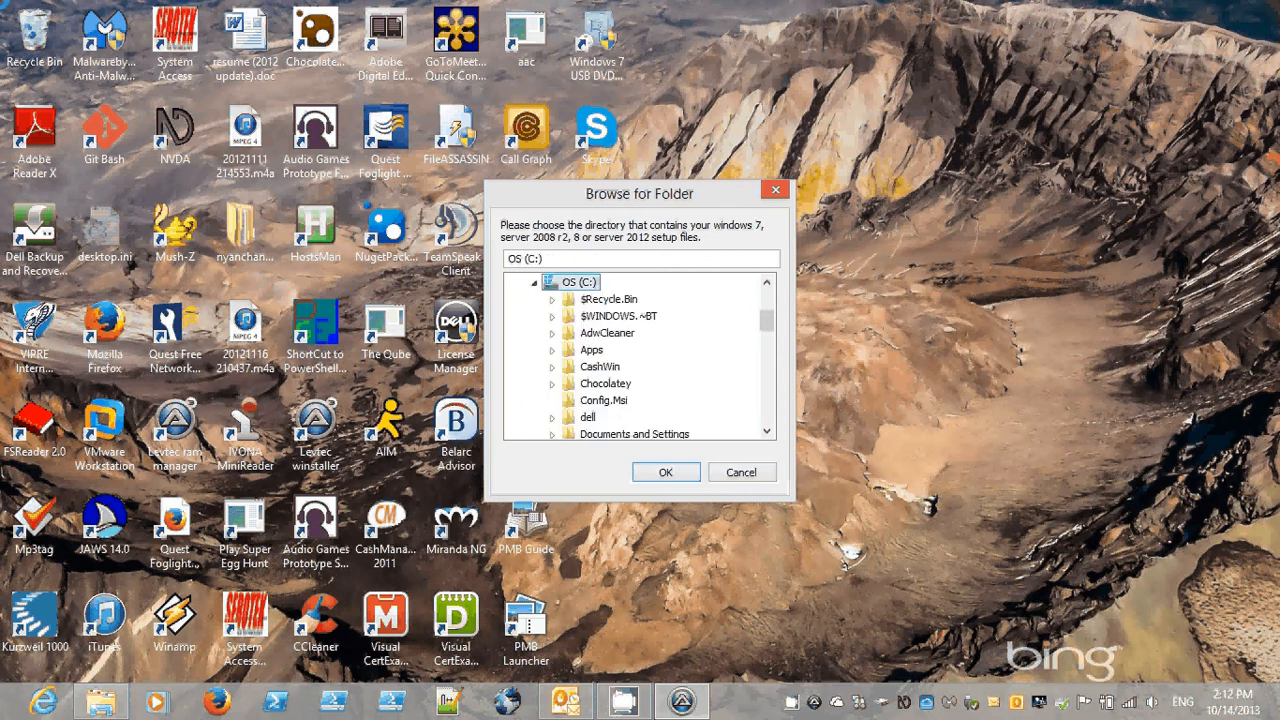
# Step: Expand the Users folder on OS (C:) and the personal profile folder inside it
pyautogui.press('Down')
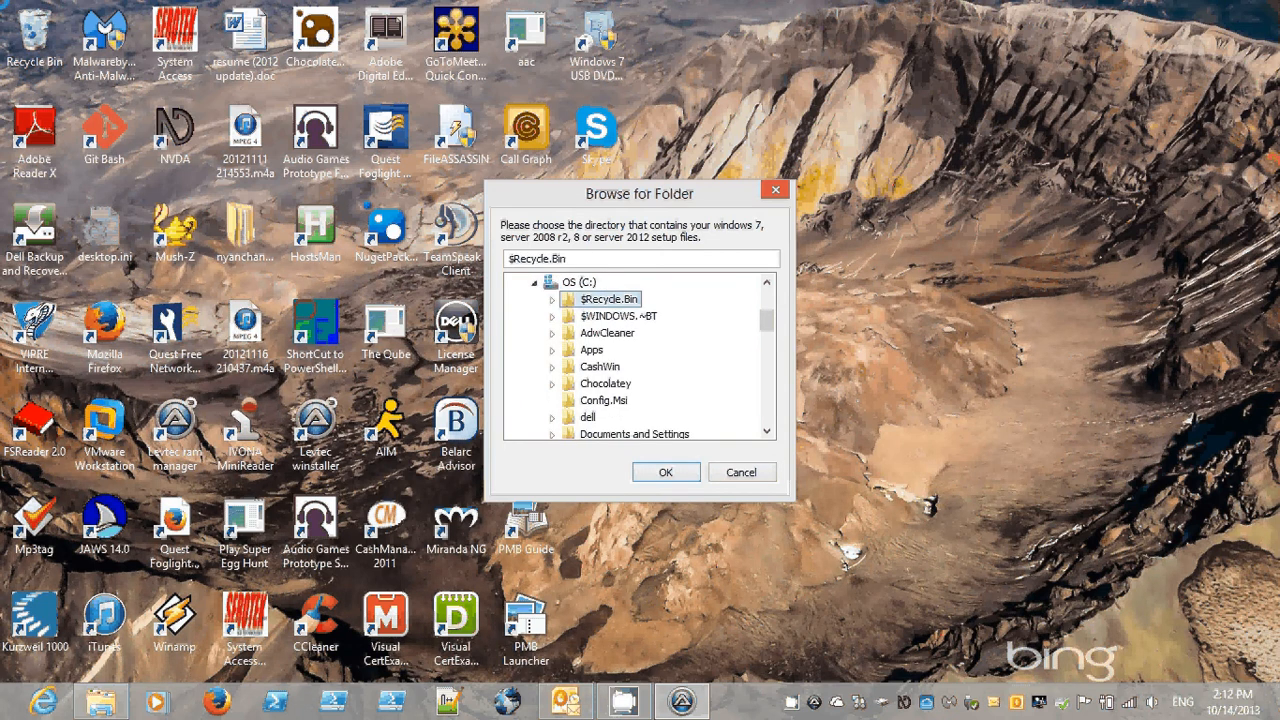
pyautogui.press('Down')
pyautogui.press('u')
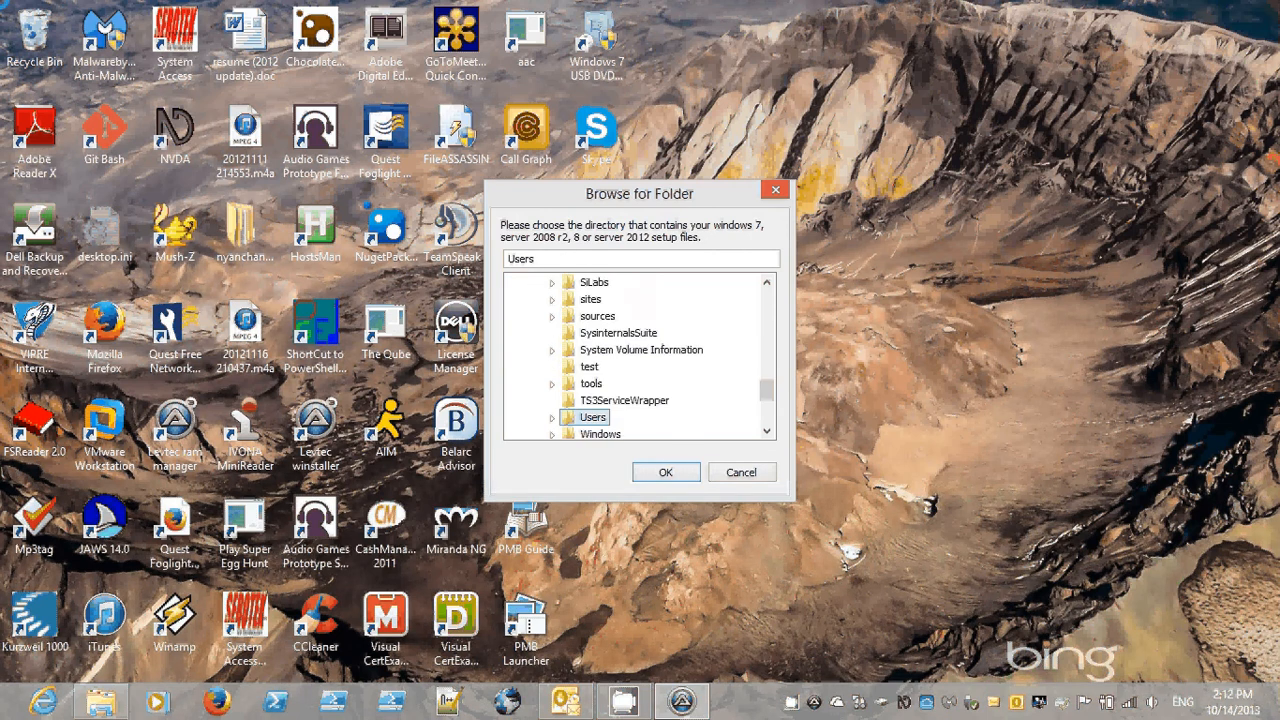
pyautogui.press('Right')
pyautogui.press('Right')
pyautogui.press('k')
pyautogui.press('Right')
pyautogui.press('Right')
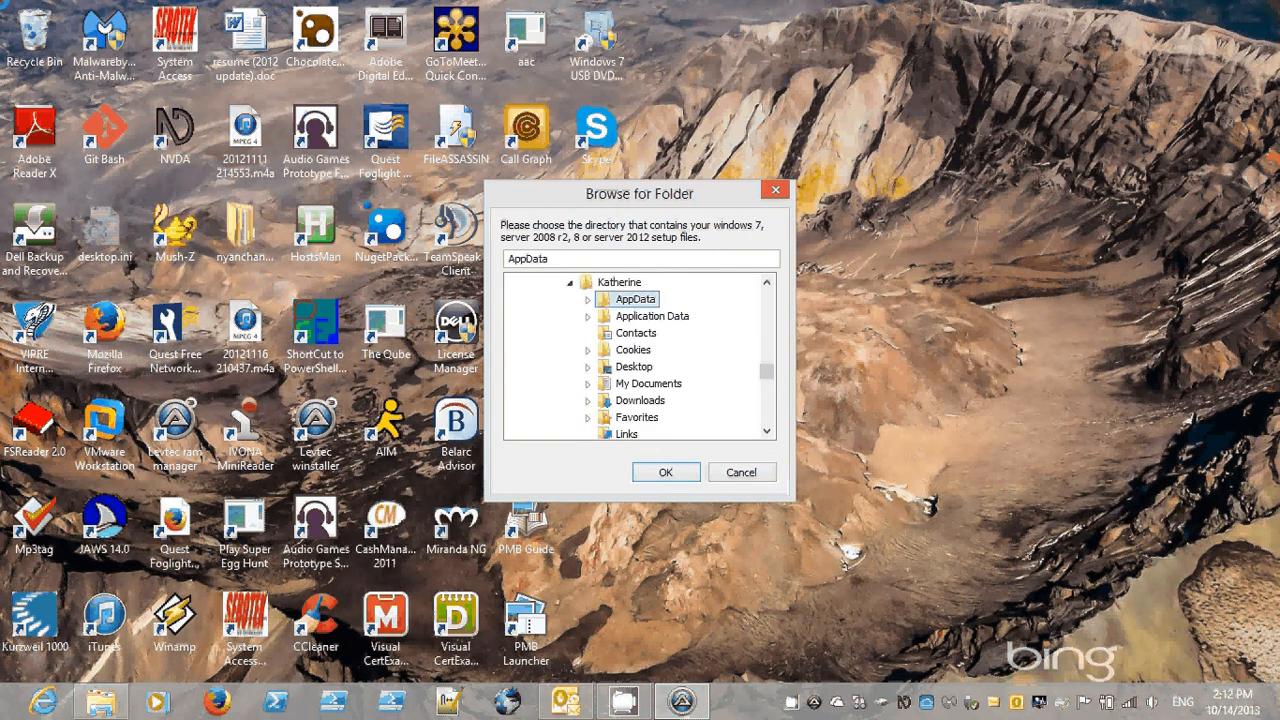
# Step: Expand the Downloads folder of the personal profile
pyautogui.press('d')
pyautogui.press('o')
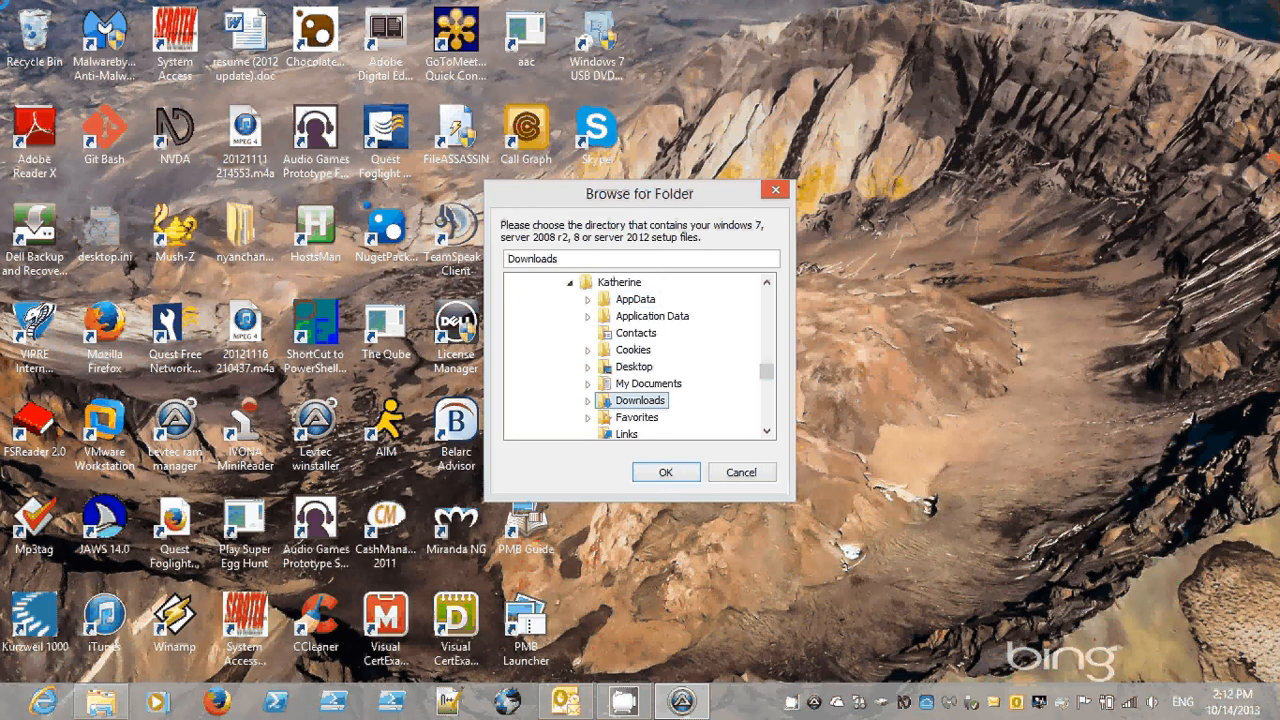
pyautogui.press('Right')
pyautogui.press('Tab')
pyautogui.hotkey('shift', 'Tab')
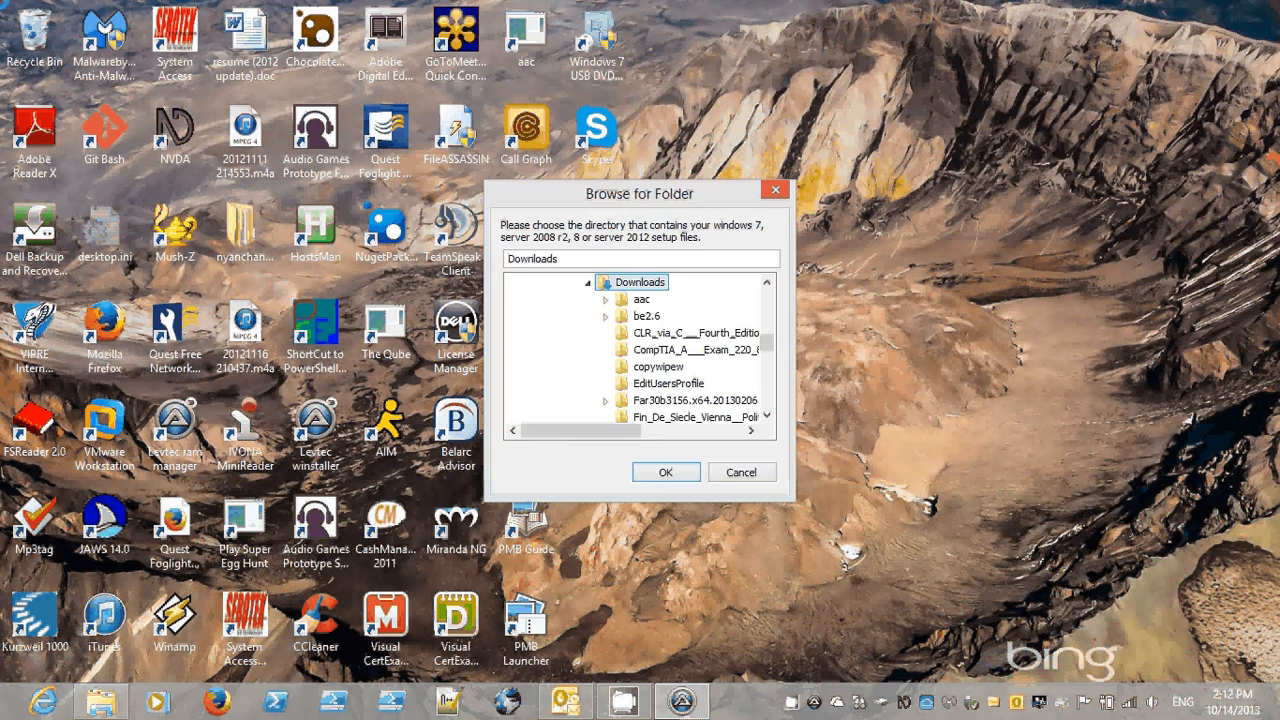
# Step: Look through the Downloads subfolders starting with W for the Windows Server 2012 setup folder
pyautogui.press('Down')
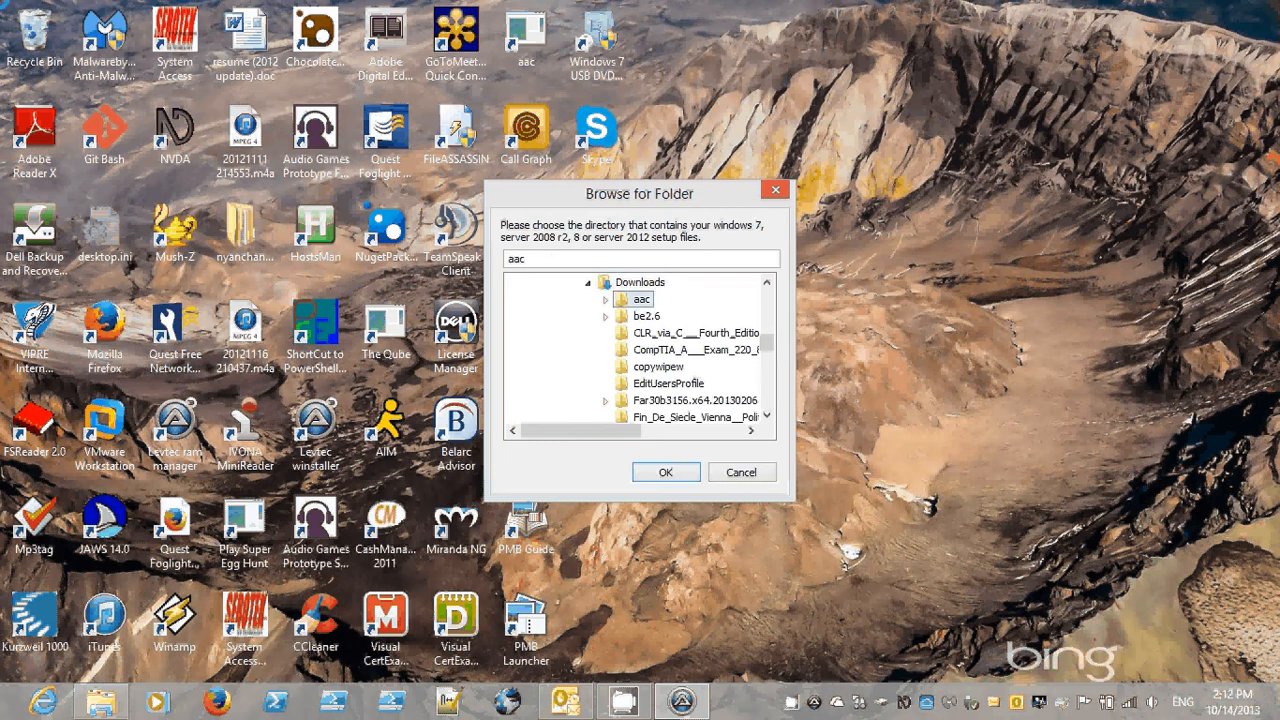
pyautogui.press('Down')
pyautogui.press('w')
pyautogui.press('w')
pyautogui.press('w')
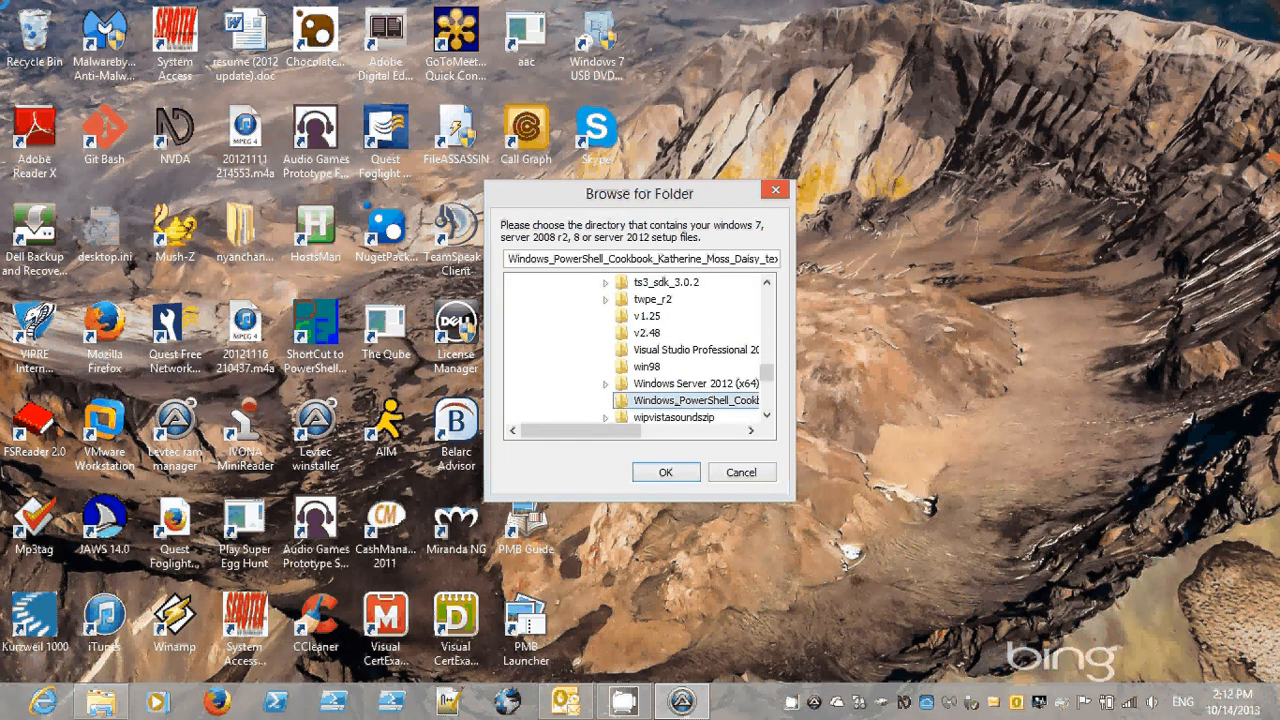
pyautogui.press('w')
pyautogui.press('w')
pyautogui.press('w')
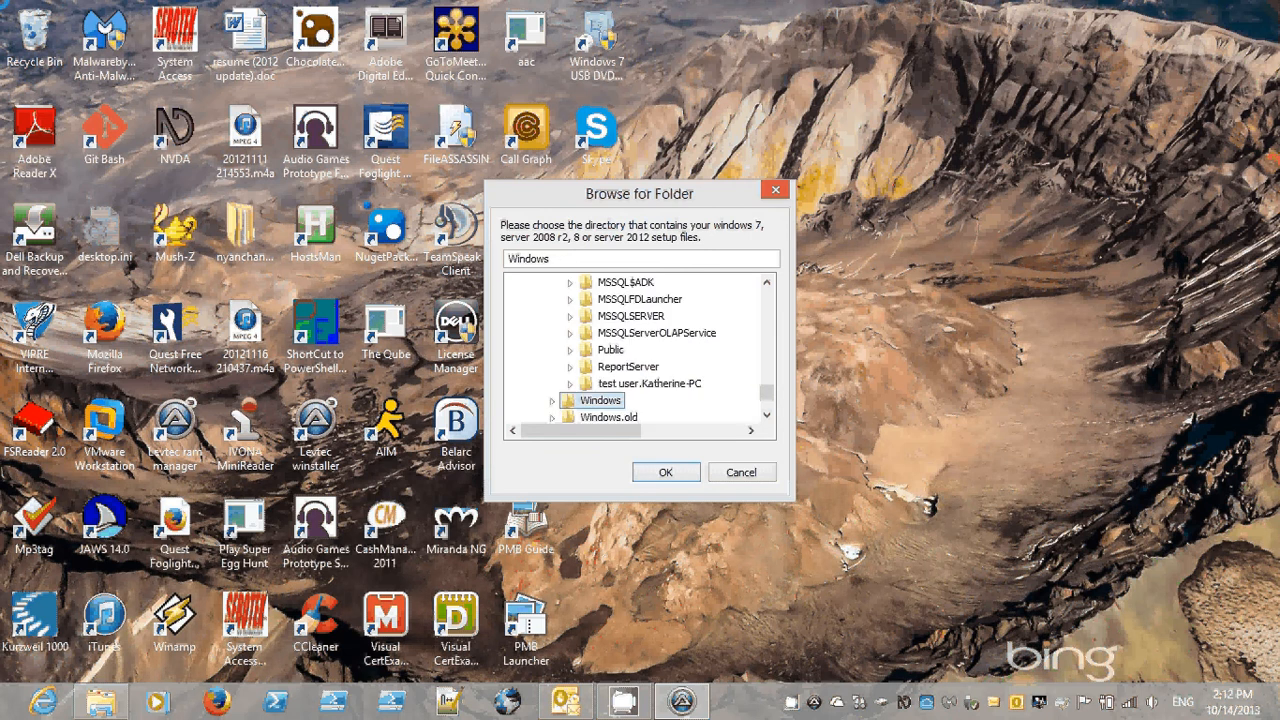
# Step: Go back up the folder tree from the Windows folder to the personal profile folder
pyautogui.press('Up')
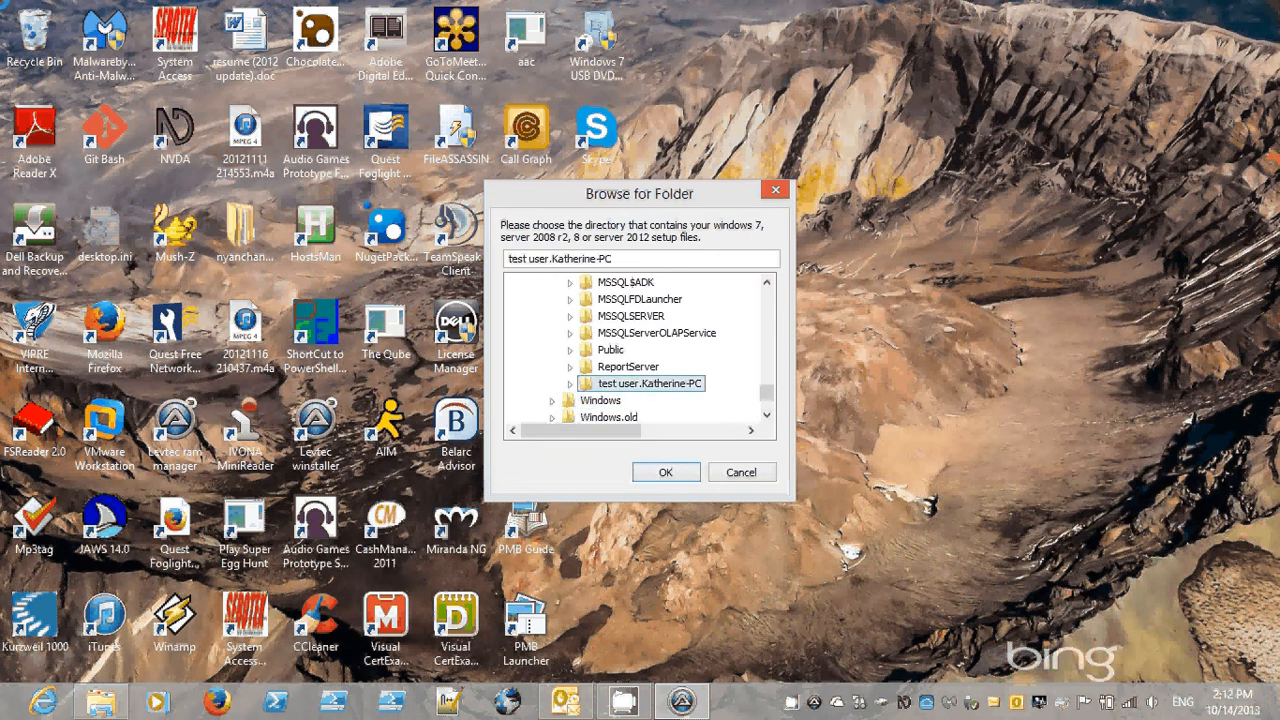
pyautogui.press('Up')
pyautogui.press('Up')
pyautogui.press('Up')
pyautogui.press('Up')
pyautogui.press('Up')
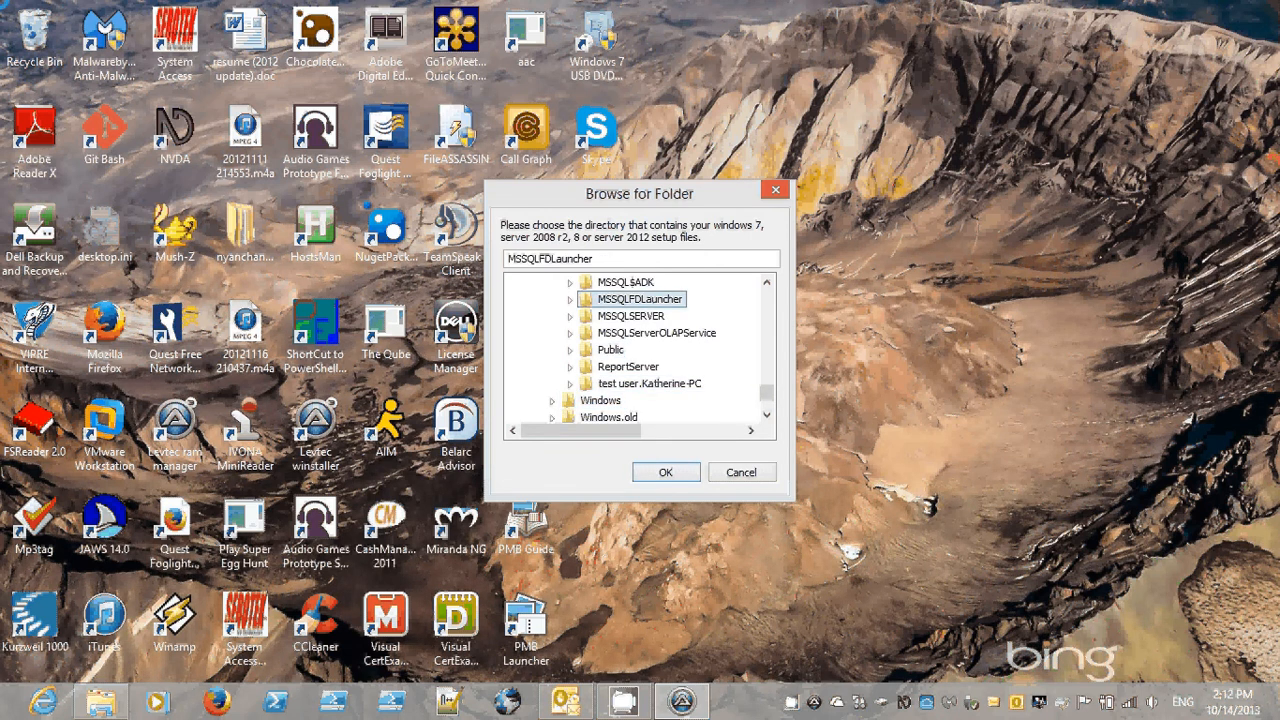
pyautogui.press('Up')
pyautogui.press('Up')
pyautogui.press('Up')
pyautogui.press('Up')
pyautogui.press('Up')
pyautogui.press('Up')
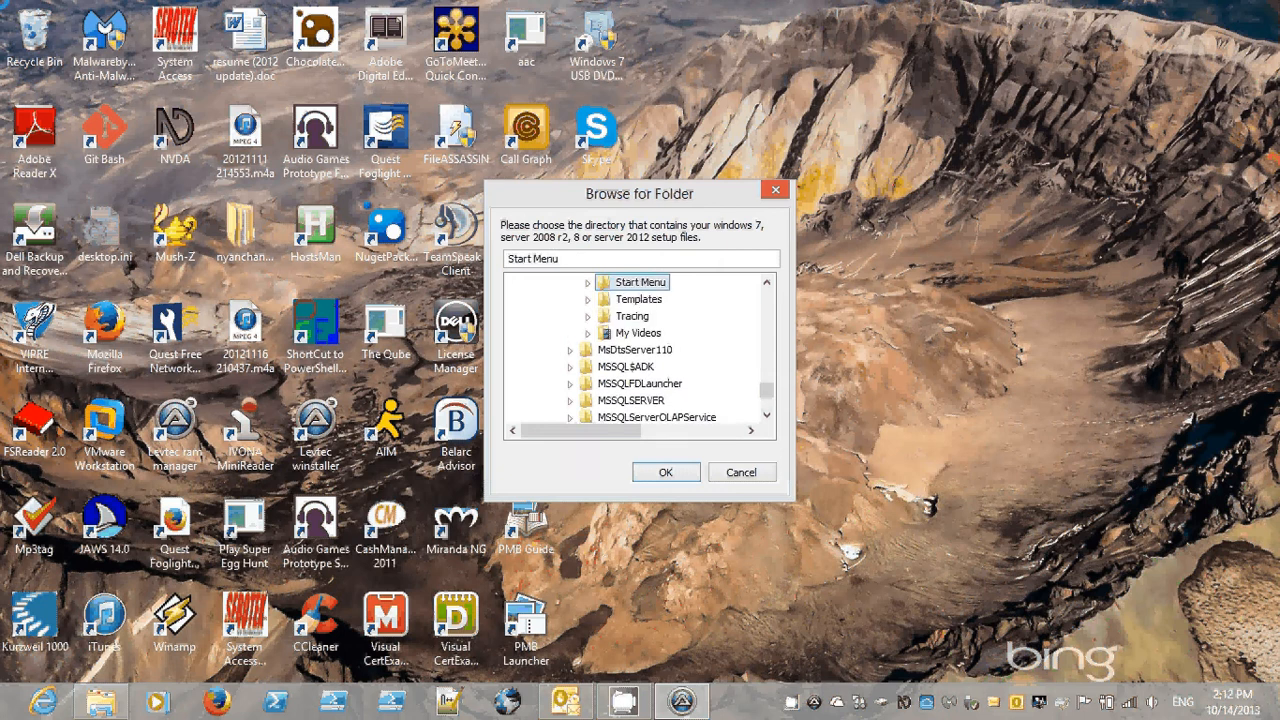
pyautogui.press('Up')
pyautogui.press('Up')
pyautogui.press('Up')
pyautogui.press('Up')
pyautogui.press('Up')
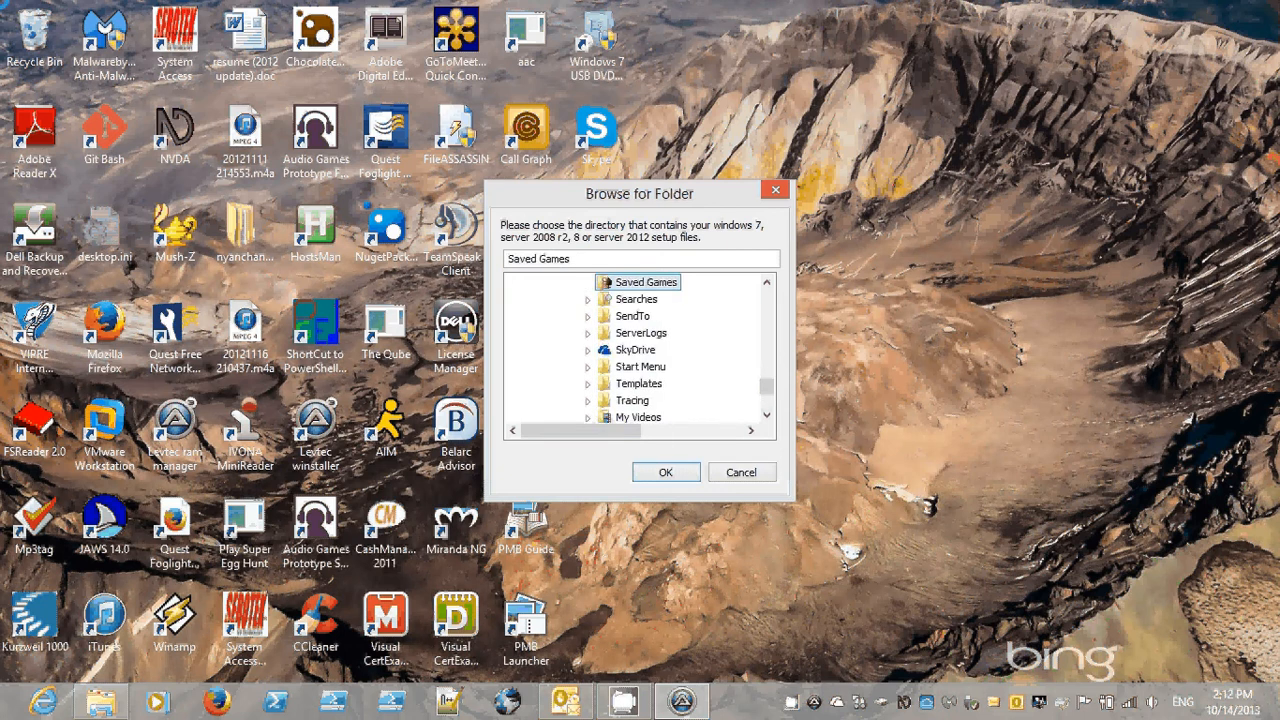
pyautogui.press('Left')
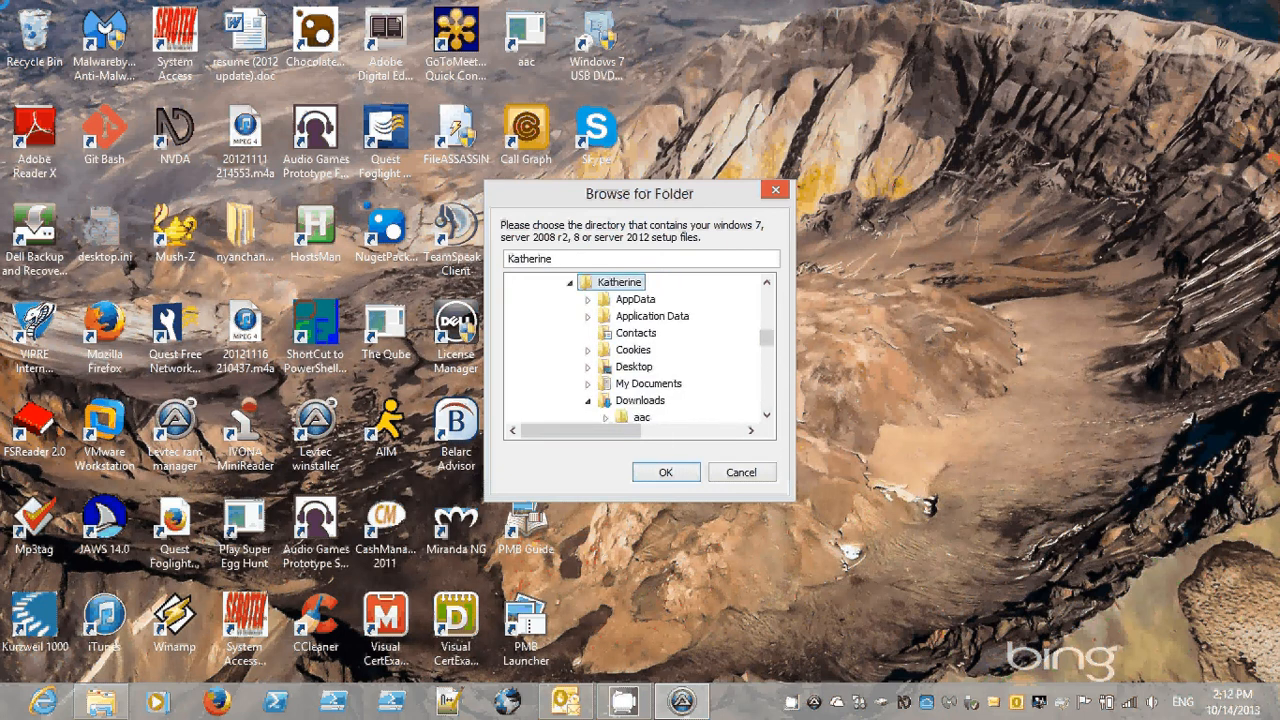
# Step: Try to use the profile's Downloads folder as the Windows setup source
pyautogui.press('Down')
pyautogui.press('Tab')
pyautogui.hotkey('shift', 'Tab')
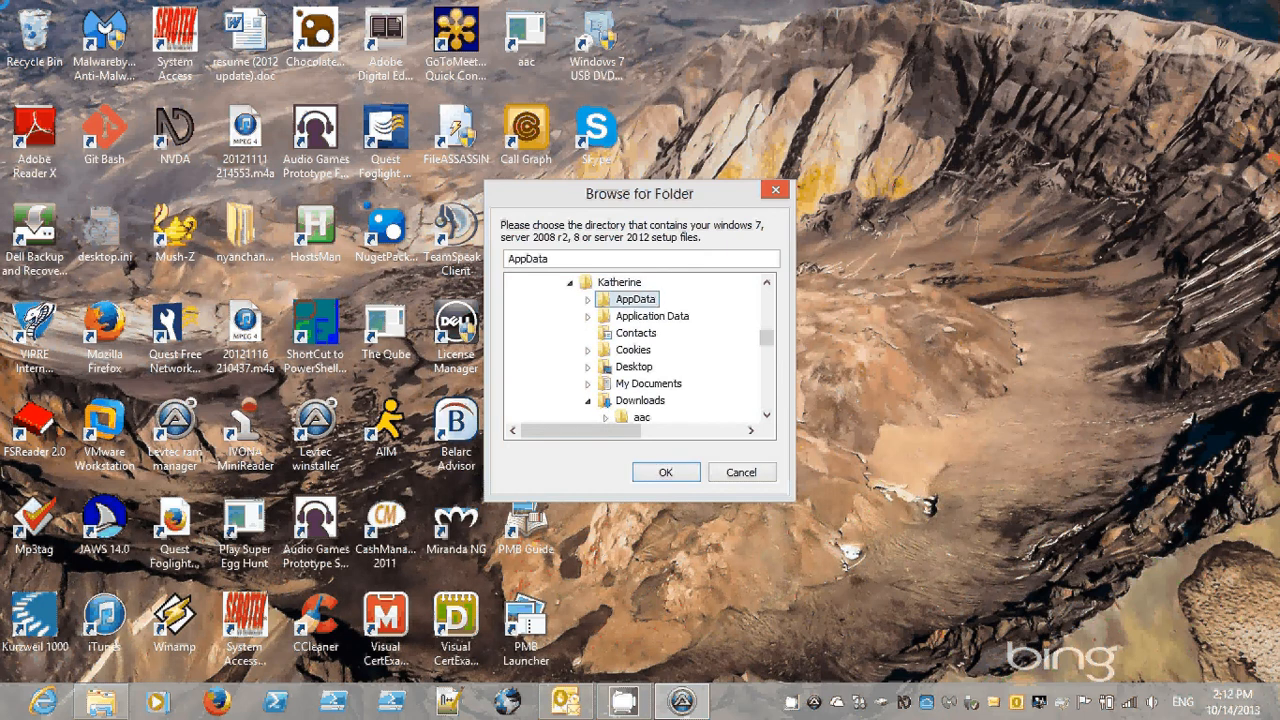
pyautogui.press('Down')
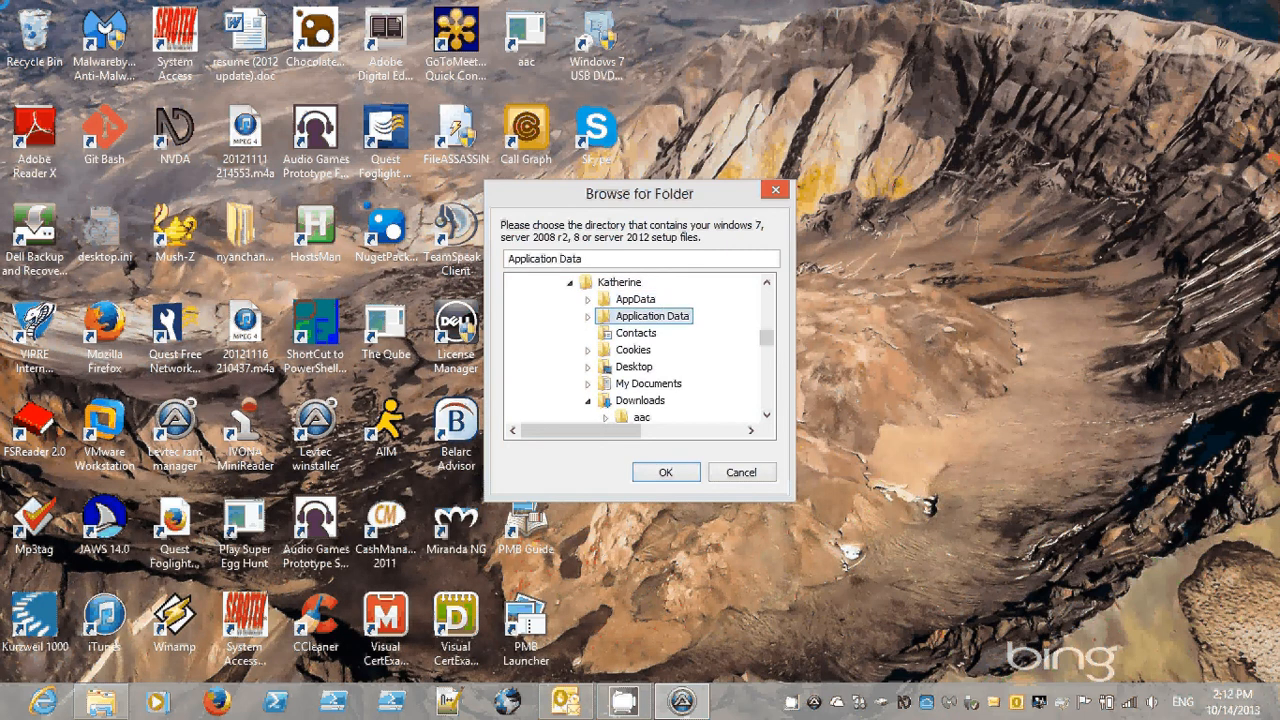
pyautogui.press('d')
pyautogui.press('d')
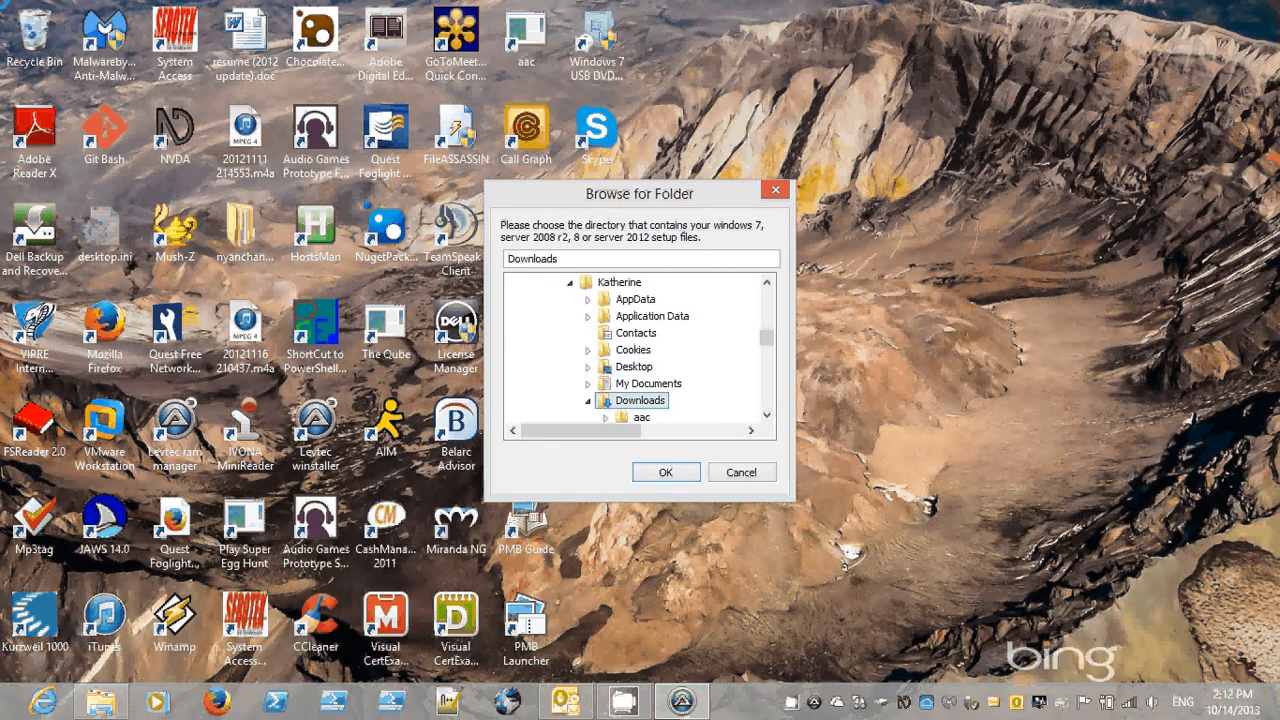
pyautogui.press('Return')
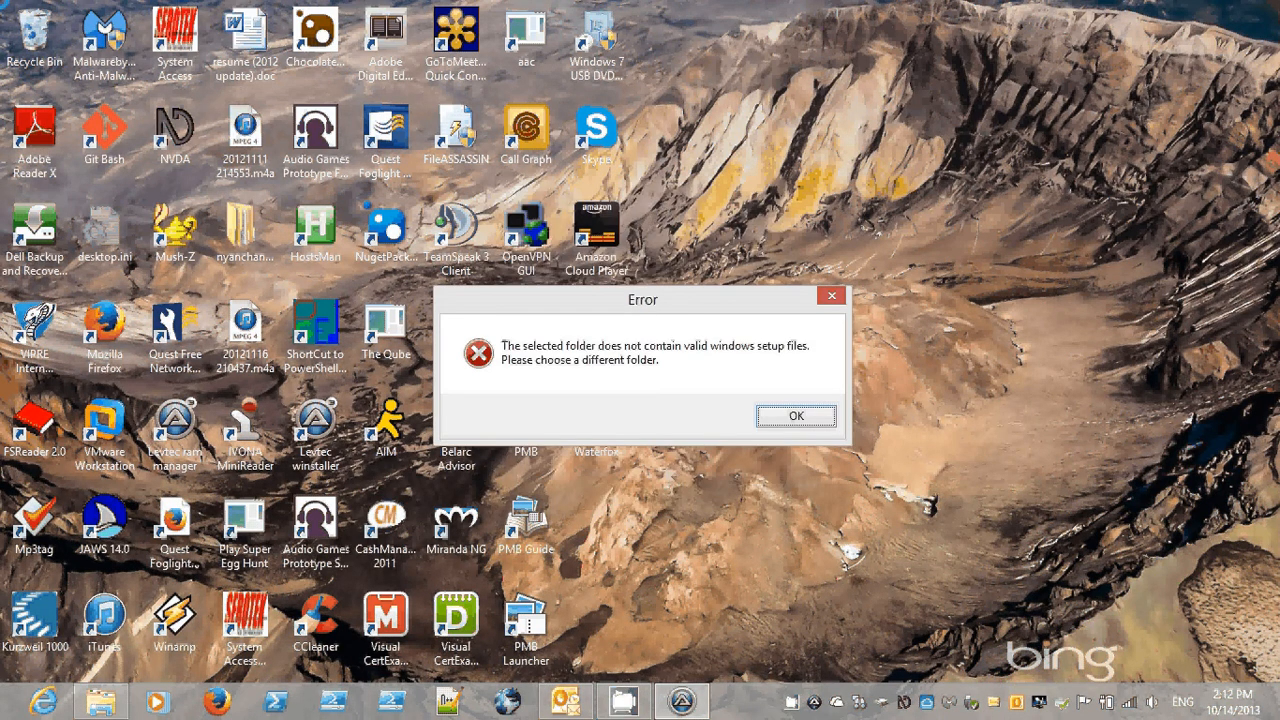
pyautogui.press('Return')
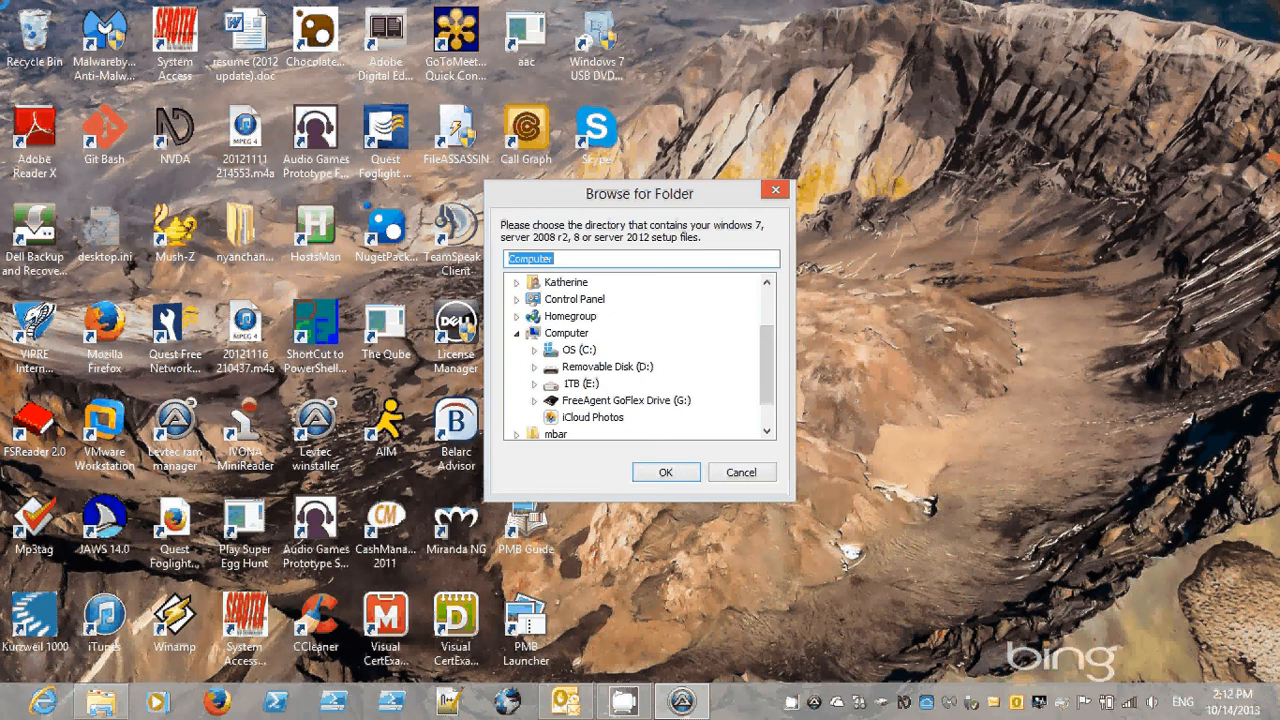
# Step: Expand the OS (C:) drive again in the reopened setup source folder tree
pyautogui.press('End')
pyautogui.press('Tab')
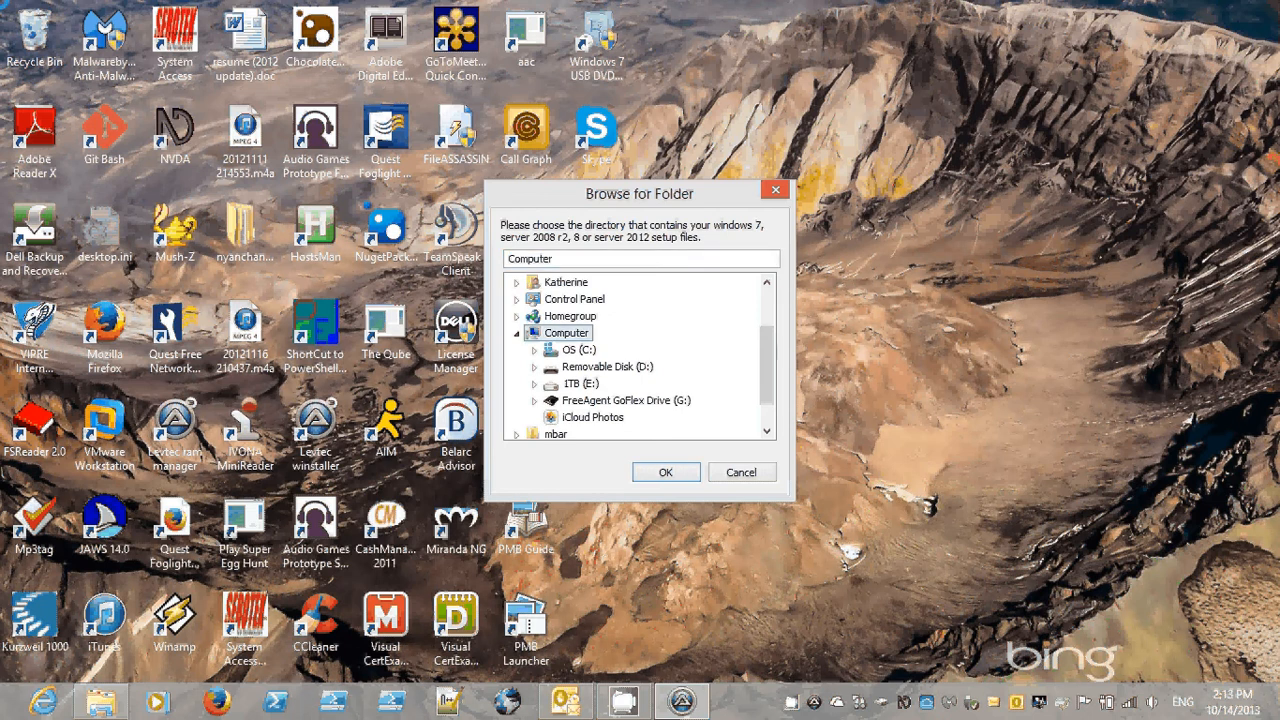
pyautogui.press('Down')
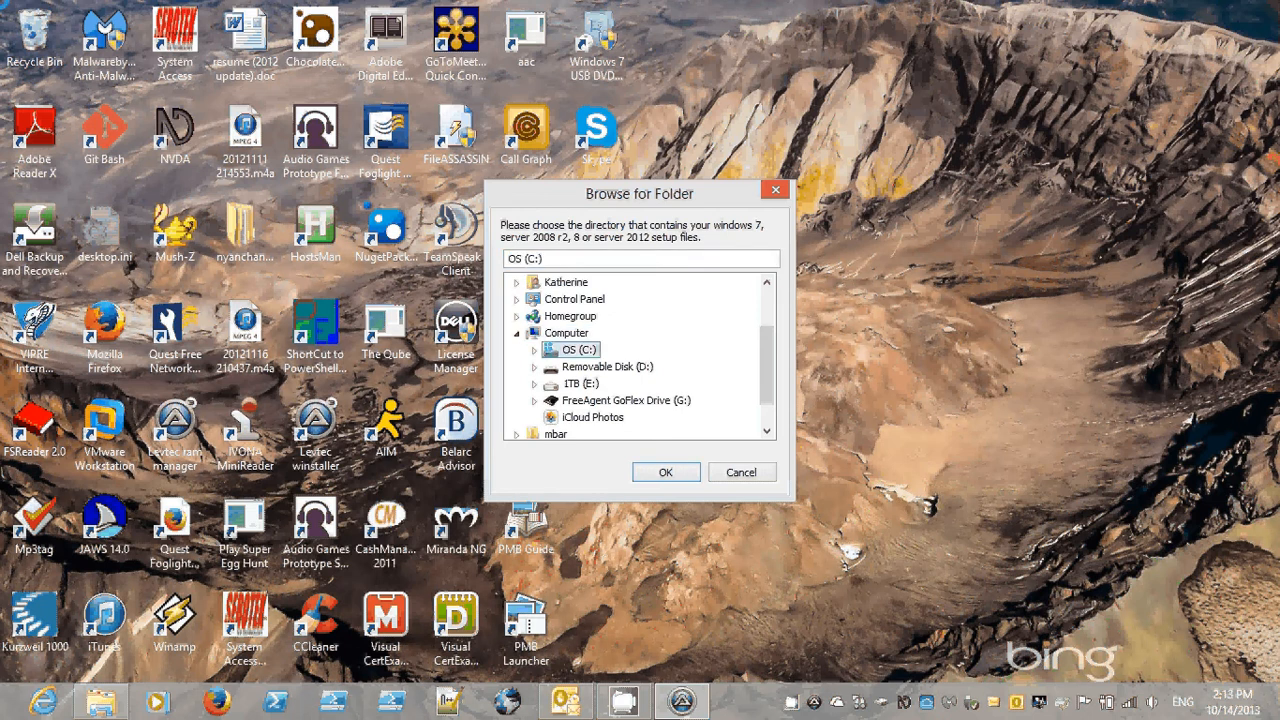
pyautogui.press('Right')
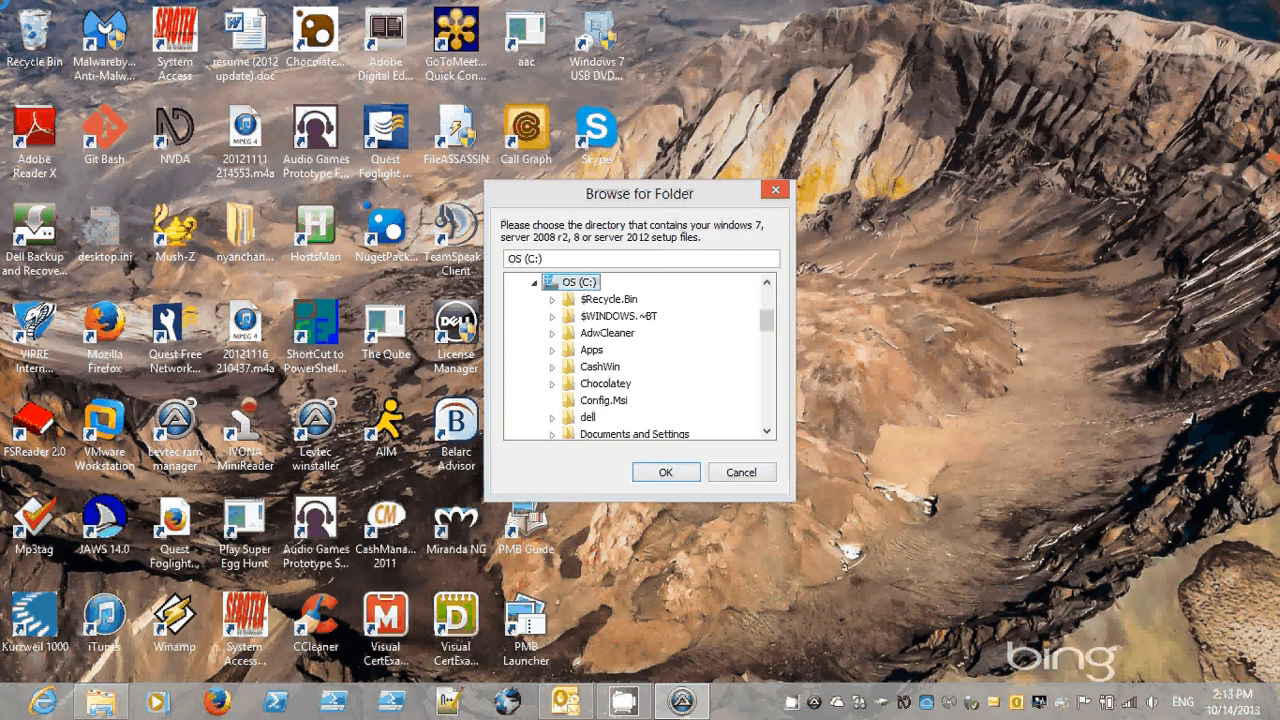
# Step: Expand the Users folder on OS (C:) and select the personal profile folder
pyautogui.press('Down')
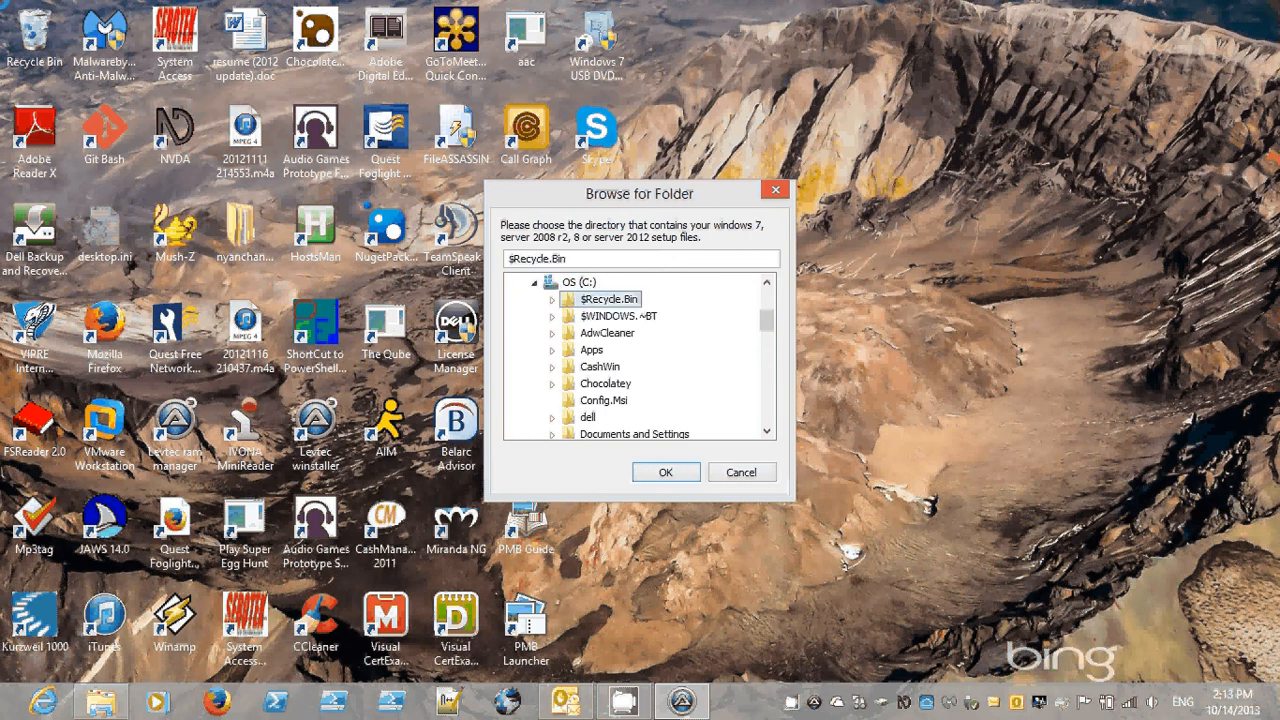
pyautogui.press('u')
pyautogui.press('Right')
pyautogui.press('Right')
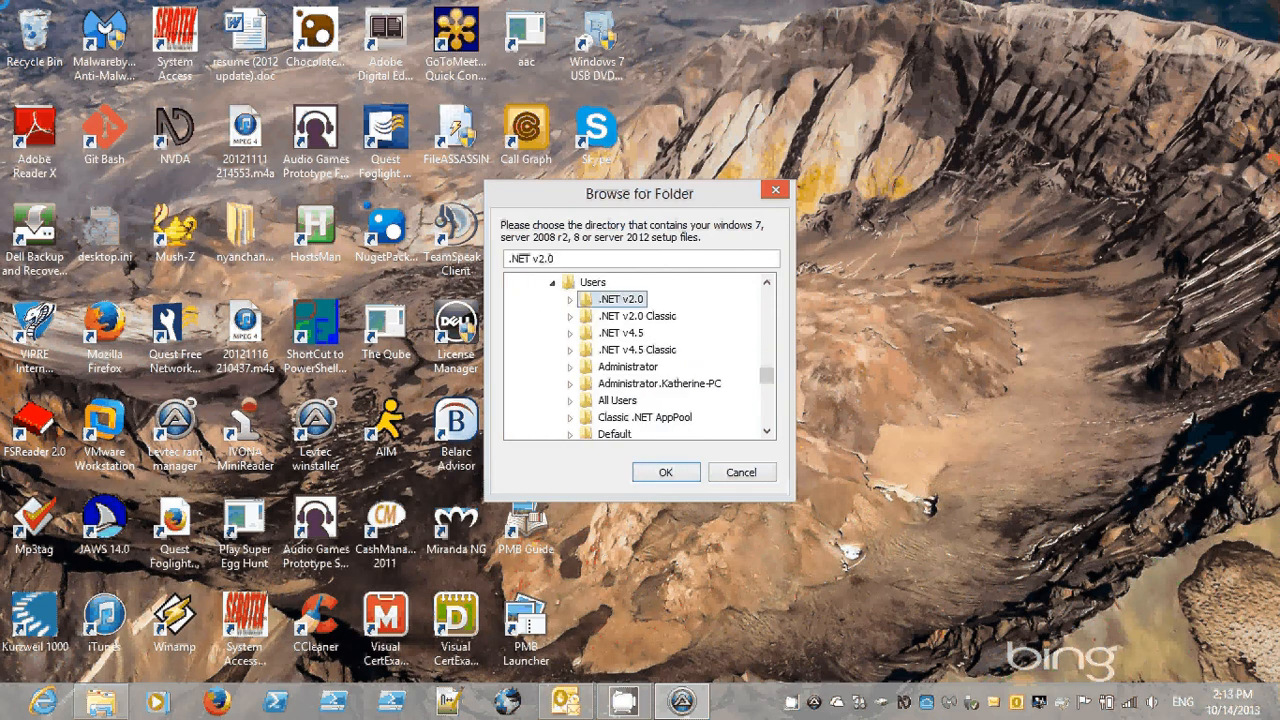
pyautogui.press('Down')
pyautogui.press('k')
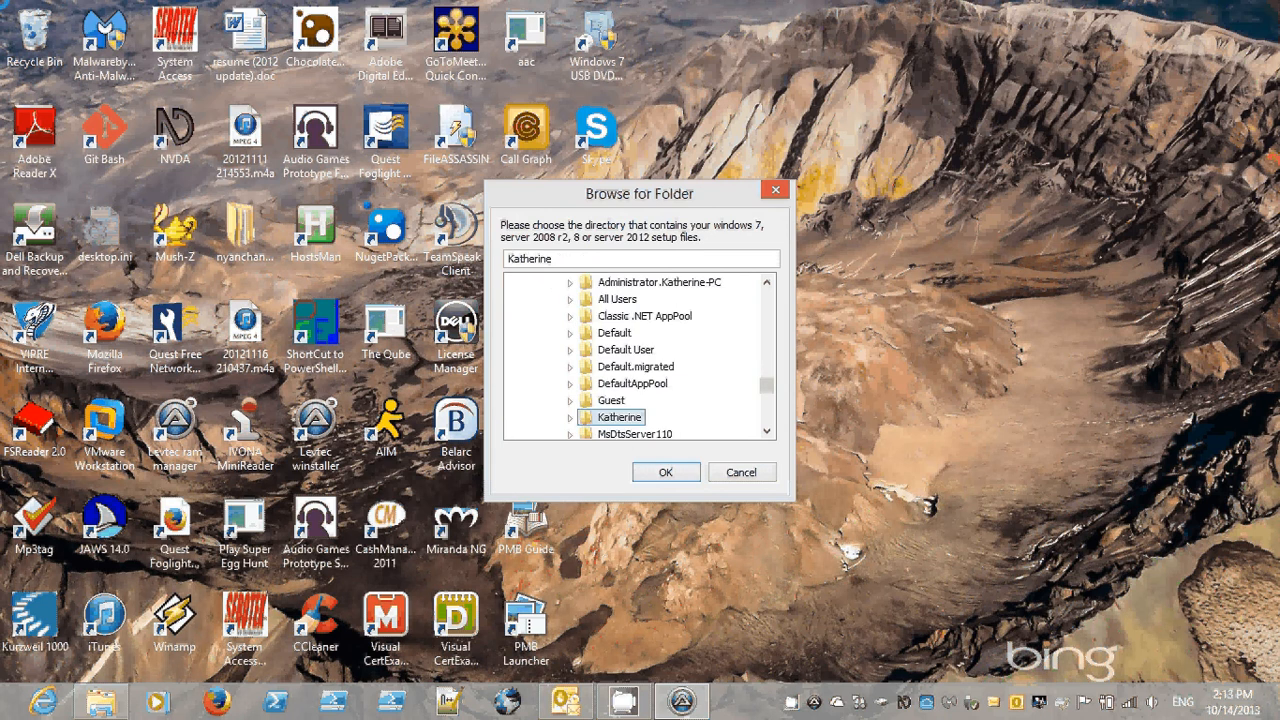
# Step: Expand the personal profile folder and select its Downloads folder
pyautogui.press('Right')
pyautogui.press('Right')
pyautogui.press('d')
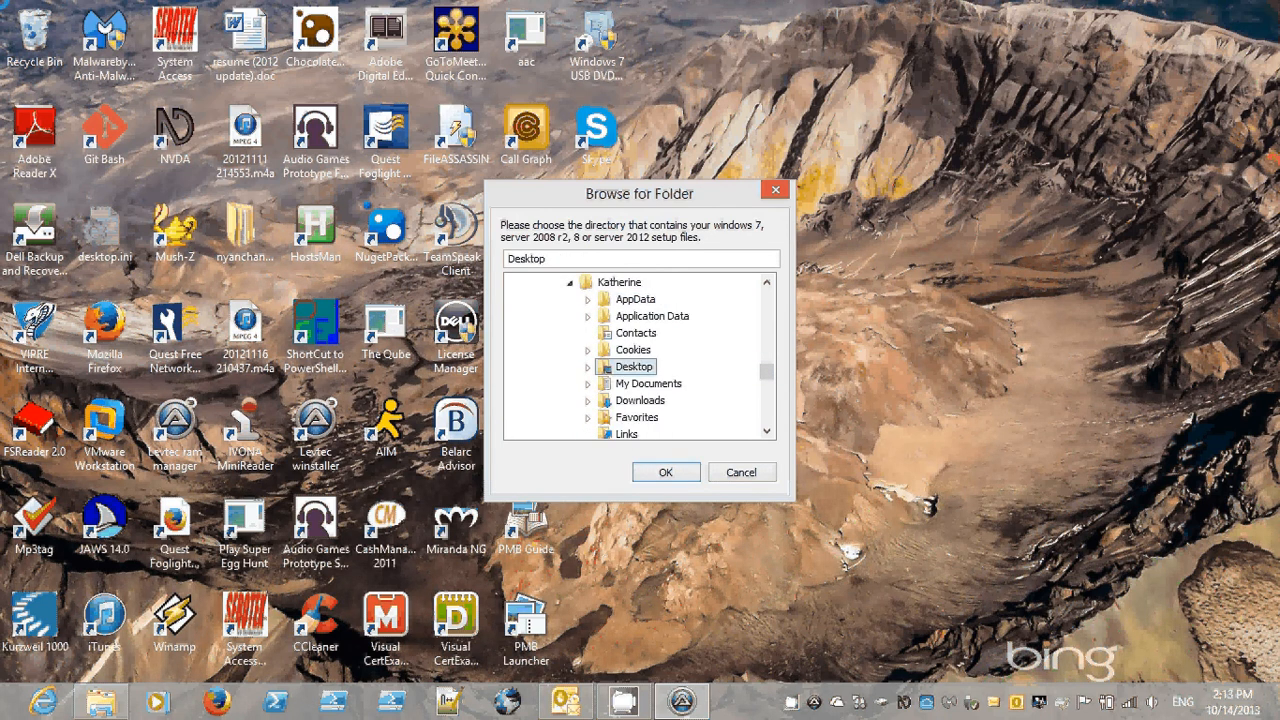
pyautogui.press('d')
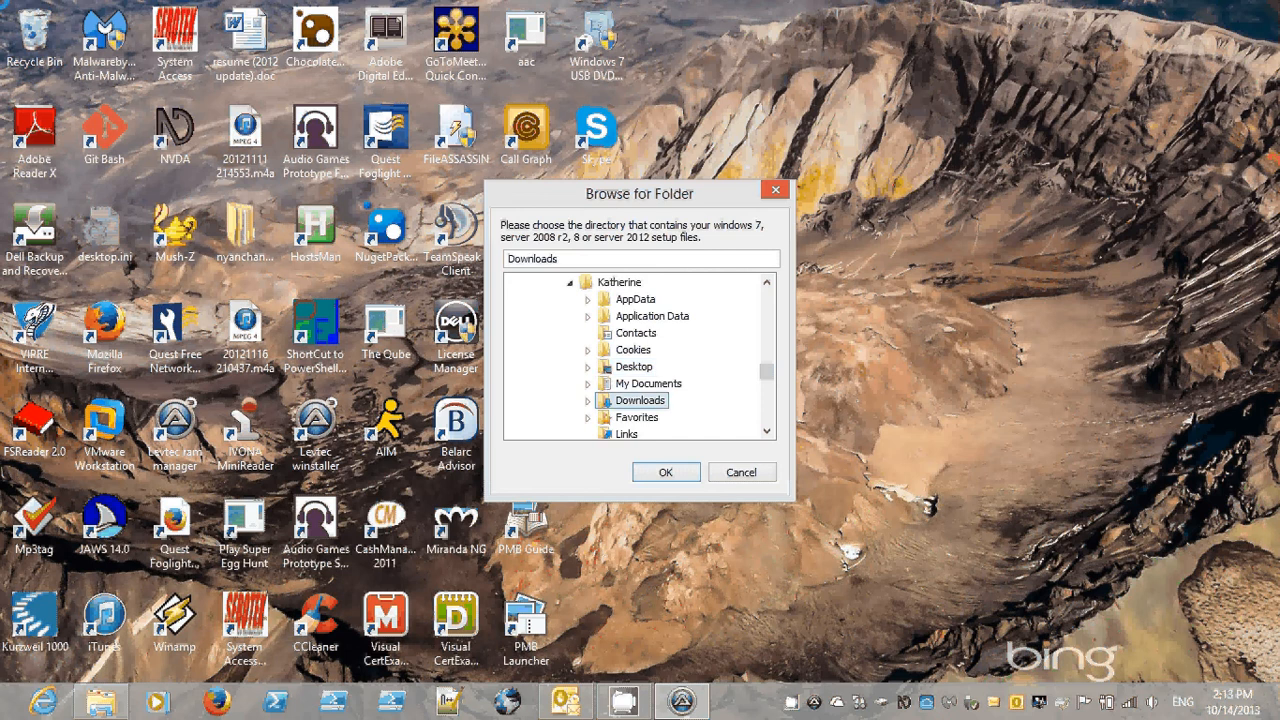
# Step: Go back up to the Desktop root of the folder tree and select the OS (C:) drive
pyautogui.press('Left')
pyautogui.press('Left')
pyautogui.press('Left')
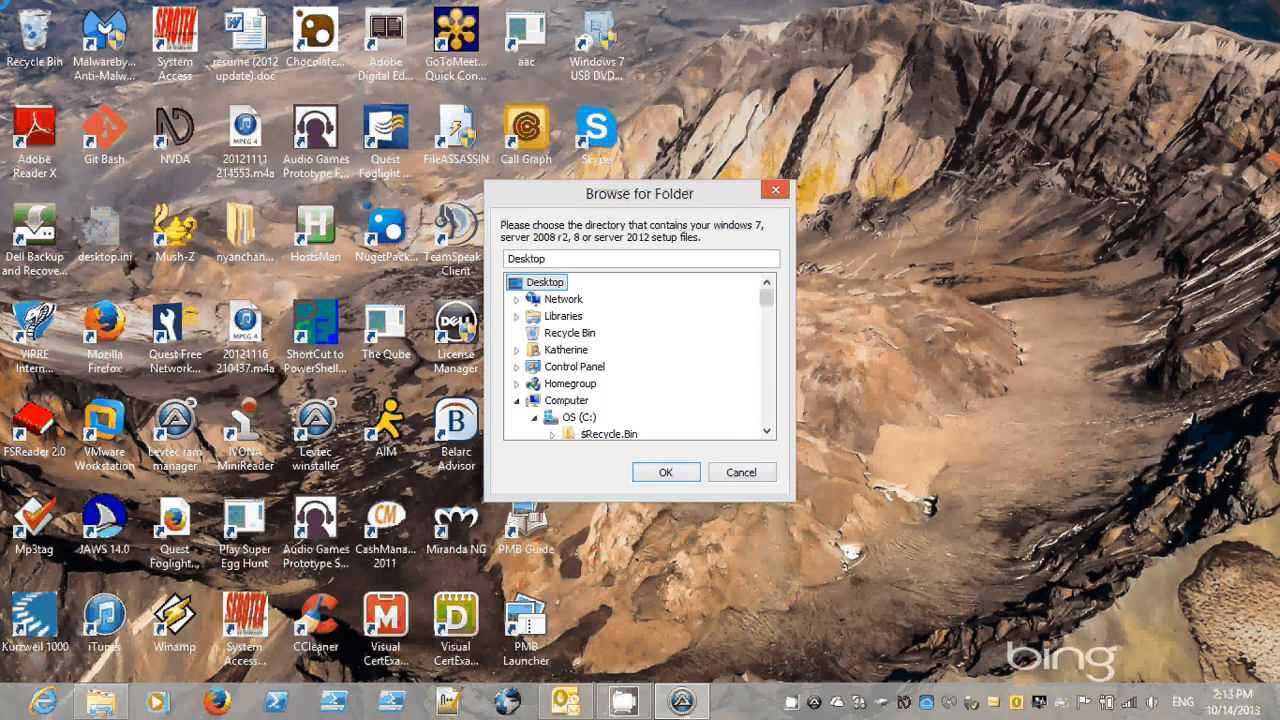
pyautogui.press('Down')
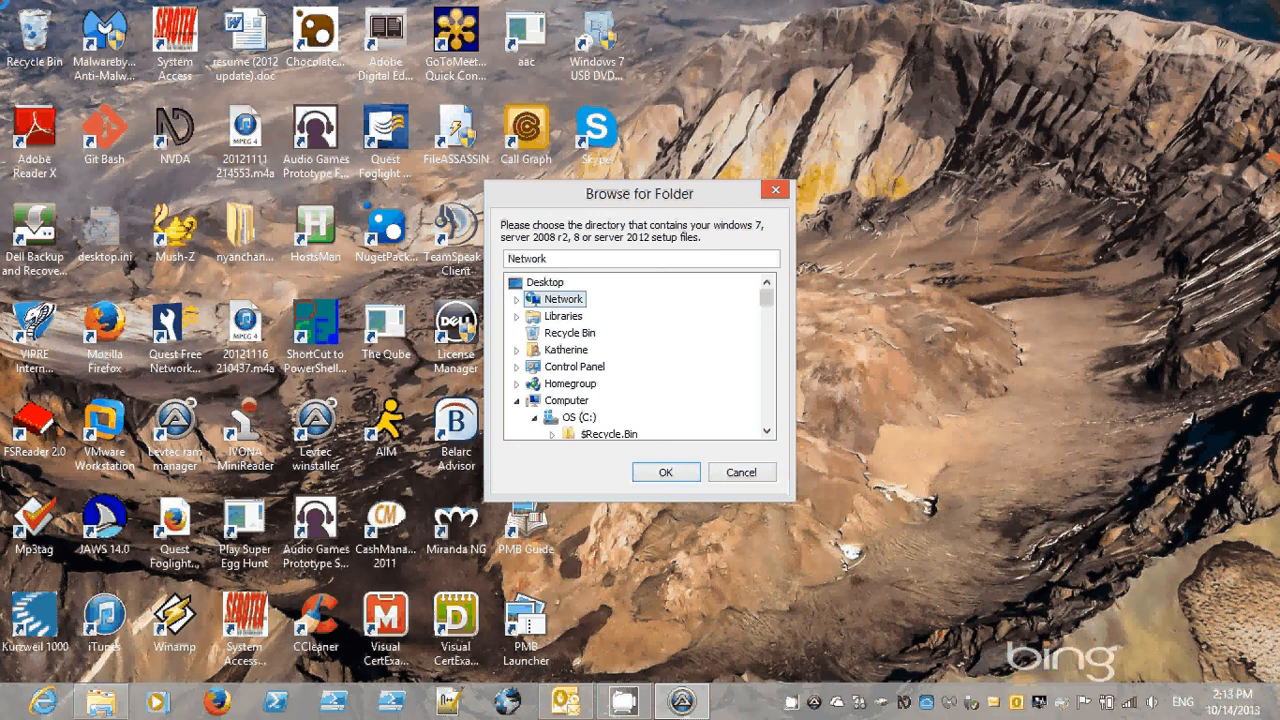
pyautogui.press('Left')
pyautogui.press('Left')
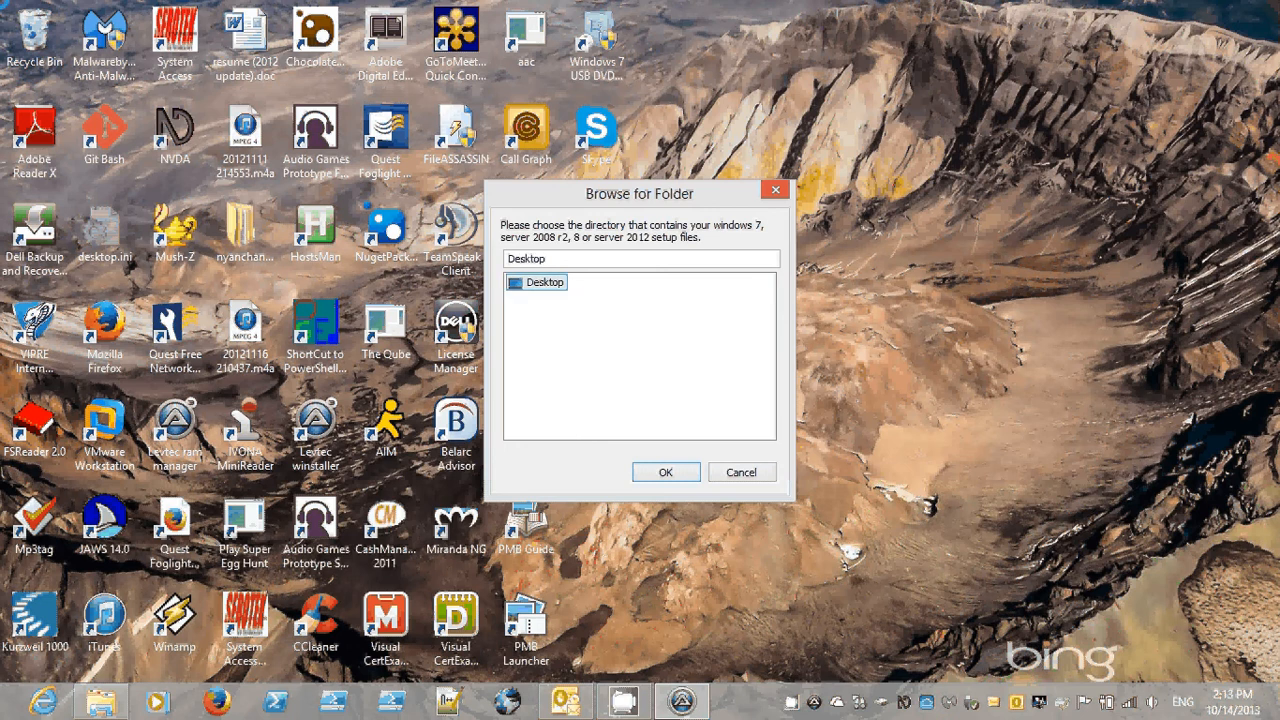
pyautogui.press('Tab')
pyautogui.hotkey('shift', 'Tab')
pyautogui.press('Down')
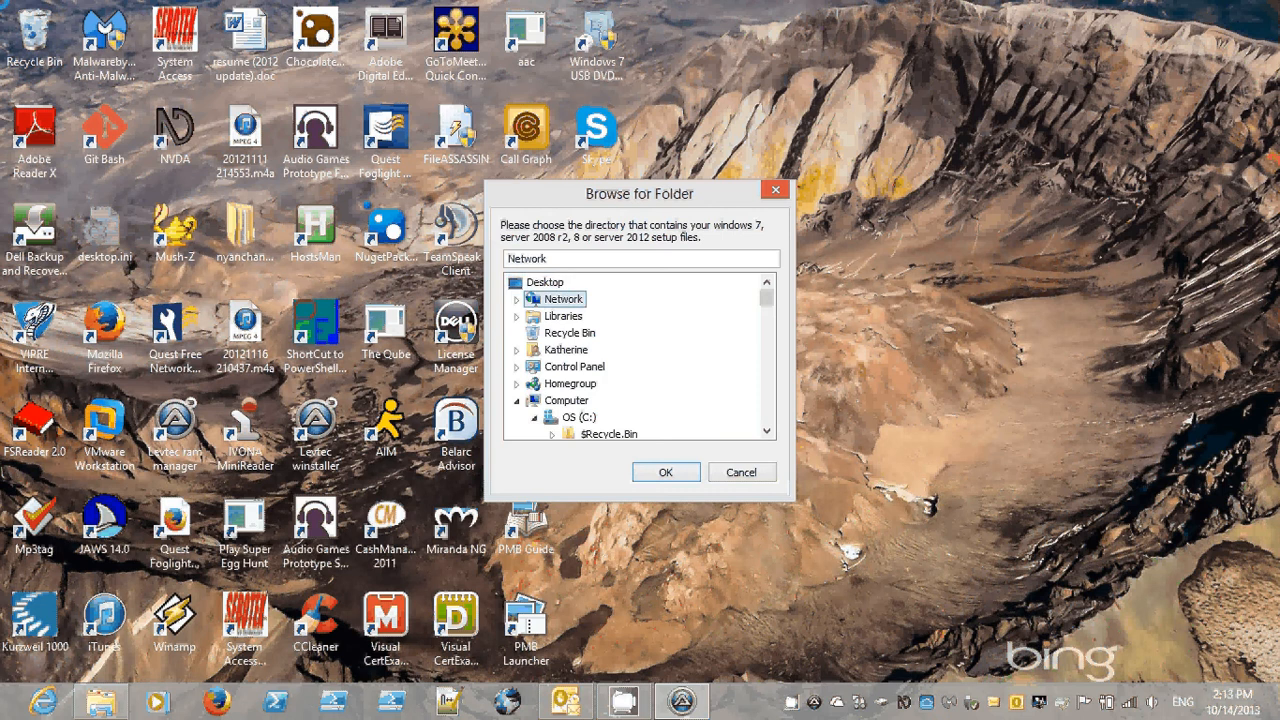
pyautogui.press('Down')
pyautogui.press('Down')
pyautogui.press('Down')
pyautogui.press('Down')
pyautogui.press('Down')
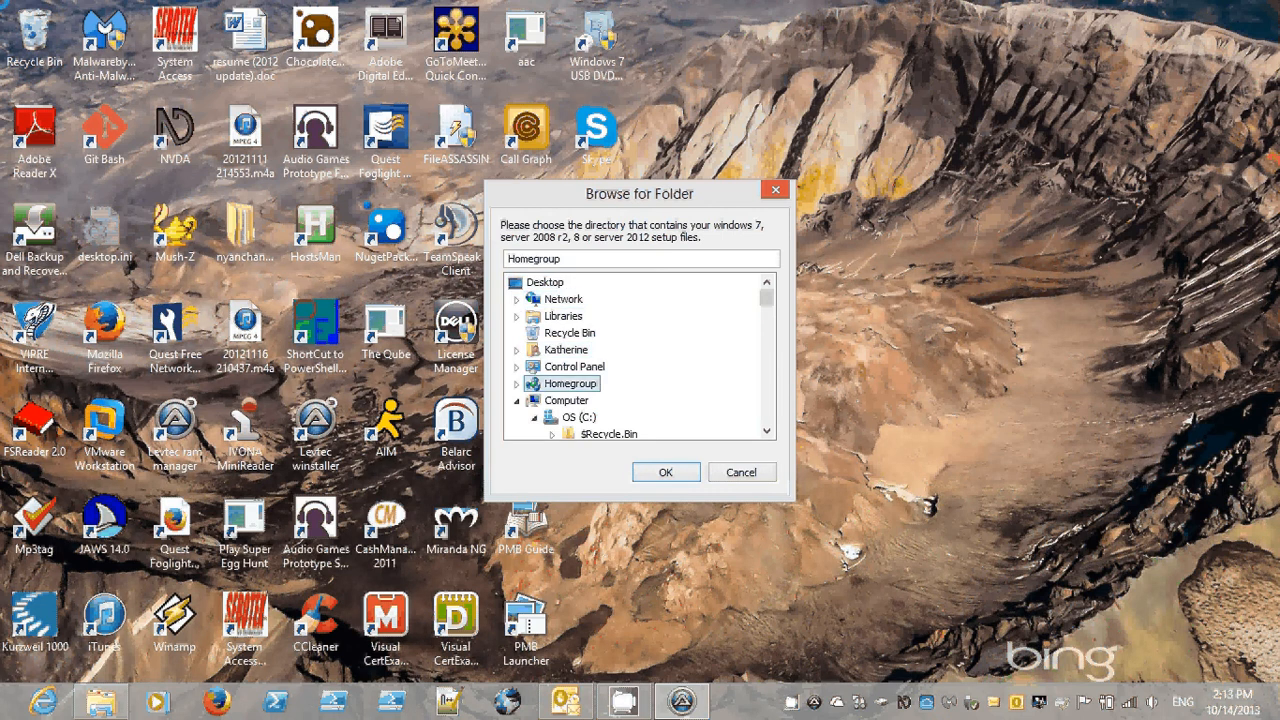
pyautogui.press('Down')
pyautogui.press('Down')
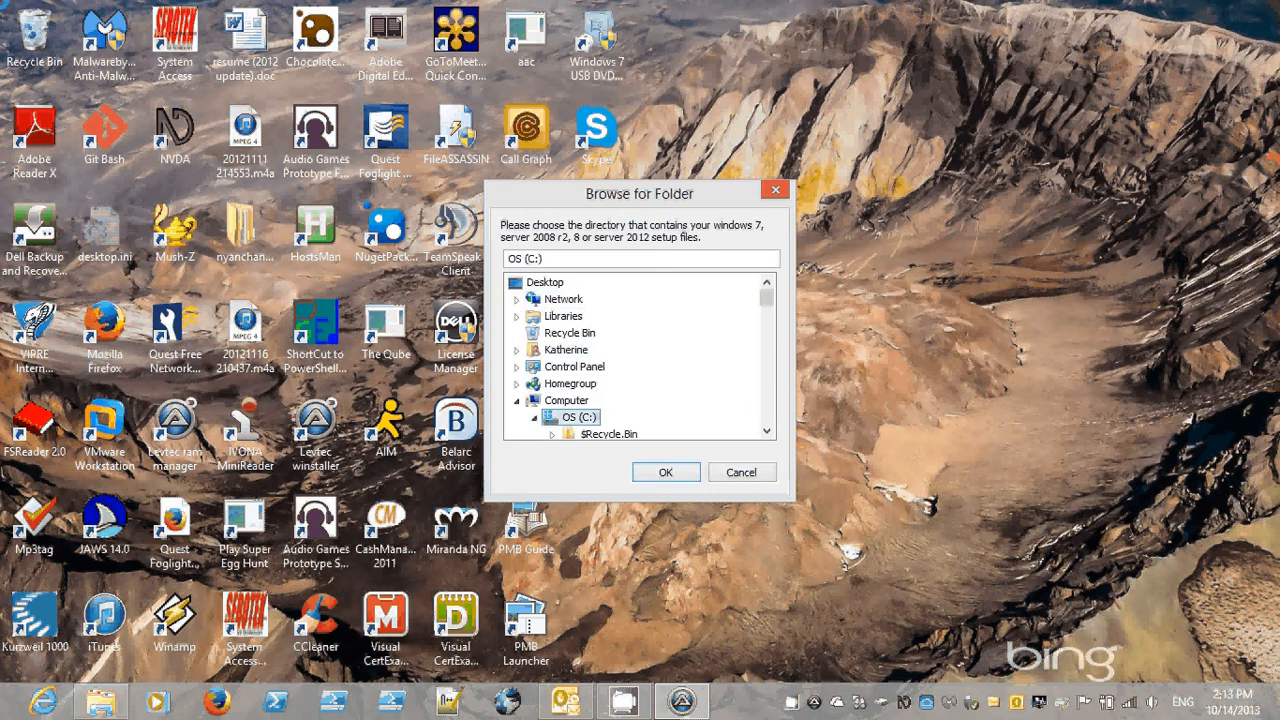
# Step: Select the profile's Downloads folder under Users on OS (C:) again and expand it
pyautogui.press('d')
pyautogui.press('Down')
pyautogui.press('Down')
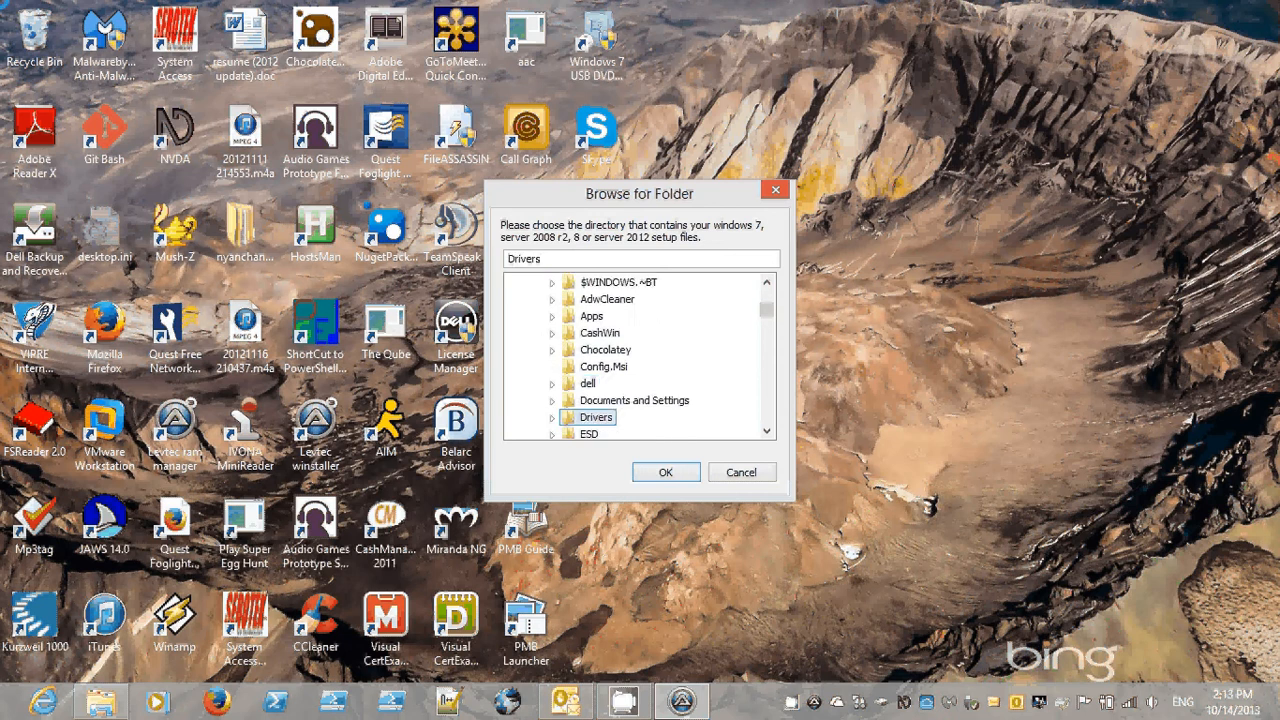
pyautogui.press('d')
pyautogui.press('d')
pyautogui.press('d')
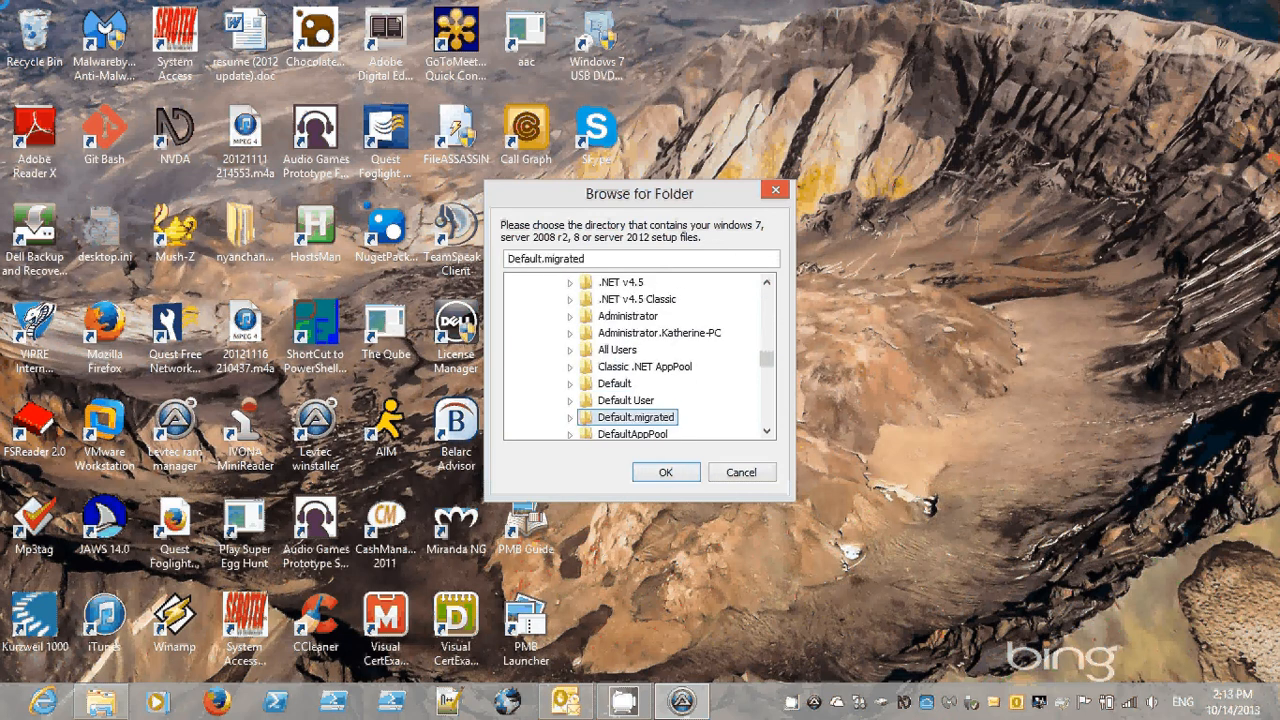
pyautogui.press('d')
pyautogui.press('d')
pyautogui.press('d')
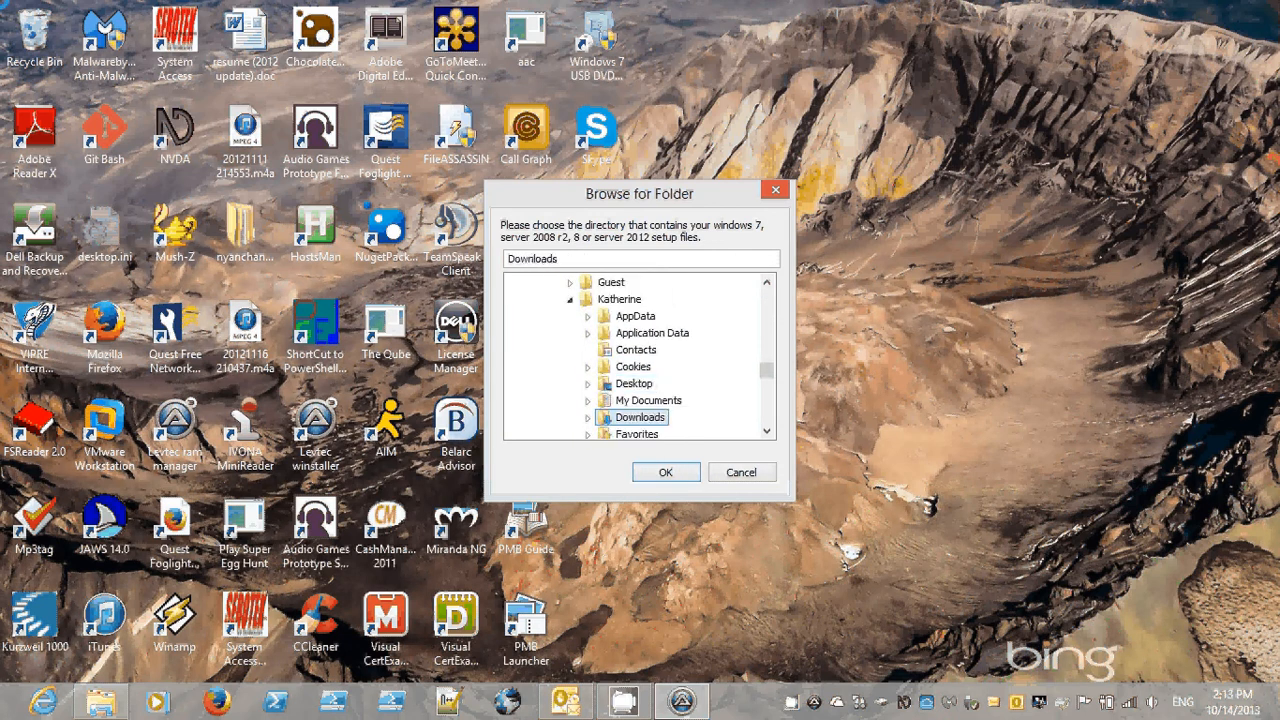
pyautogui.press('Right')
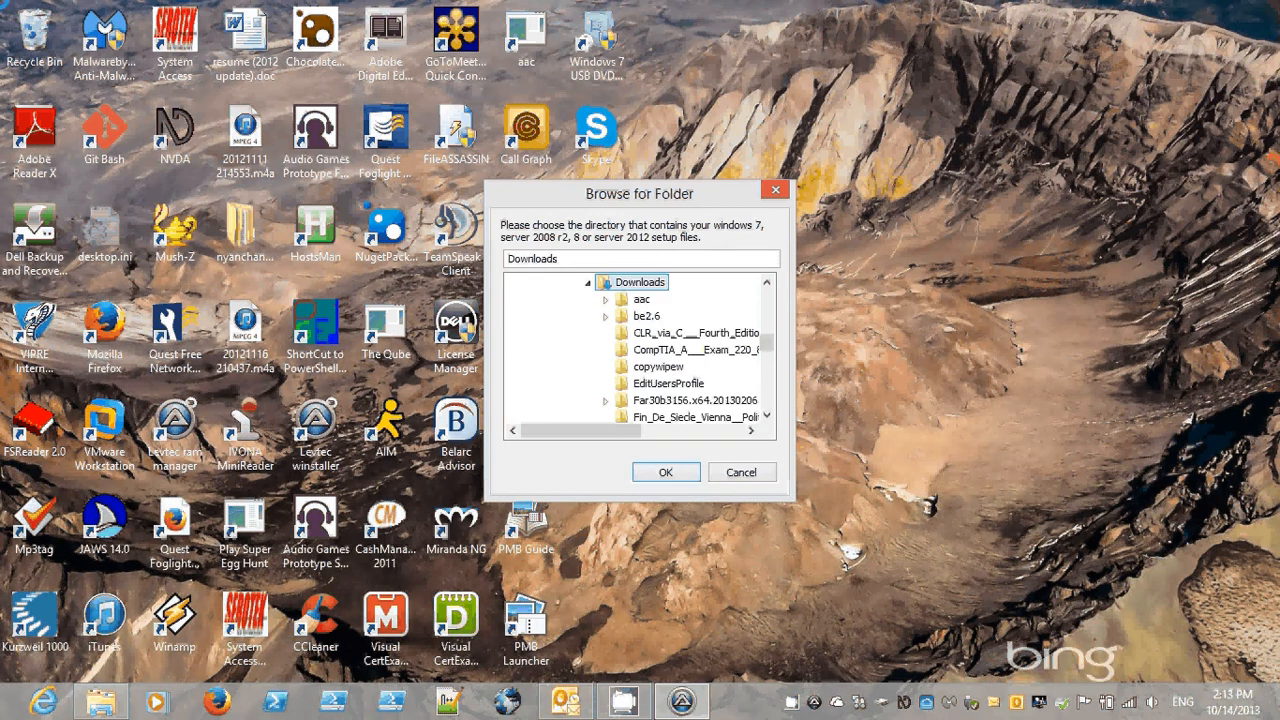
# Step: Look through the subfolders of Downloads for the one that holds the Windows setup files
pyautogui.press('c')
pyautogui.press('o')
pyautogui.press('p')
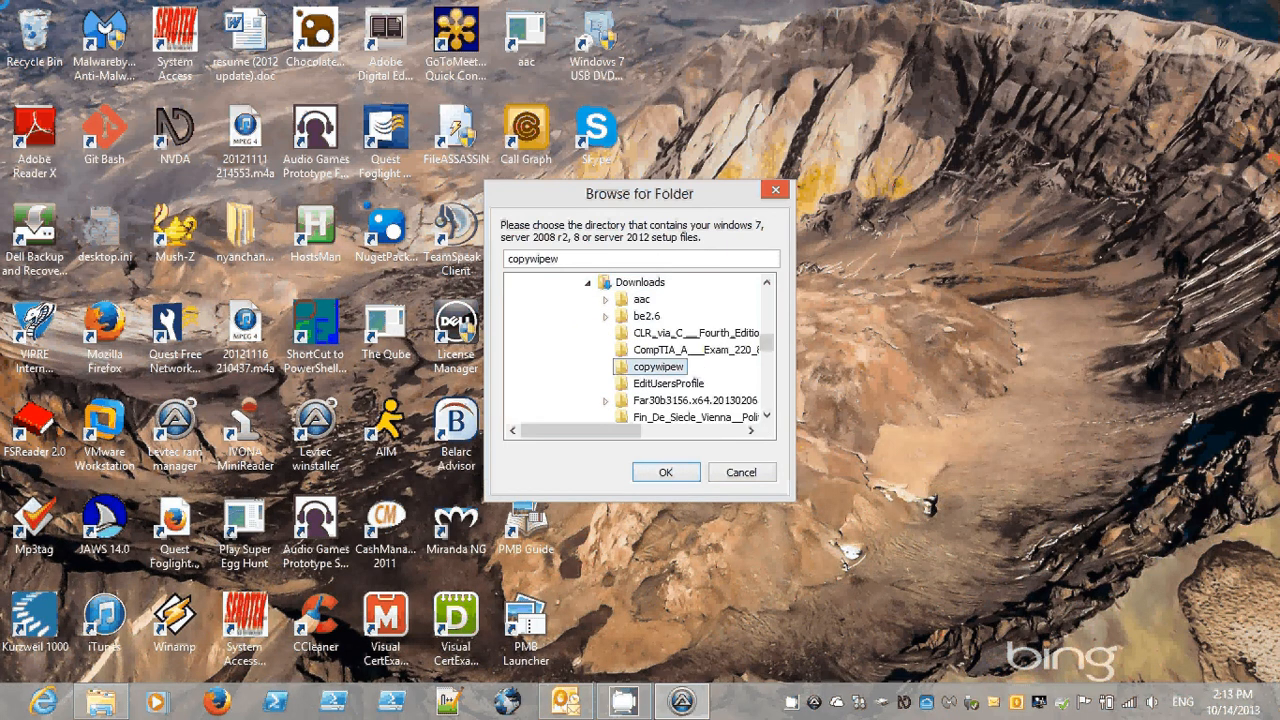
pyautogui.press('i')
pyautogui.press('n')
pyautogui.press('s')
pyautogui.press('t')
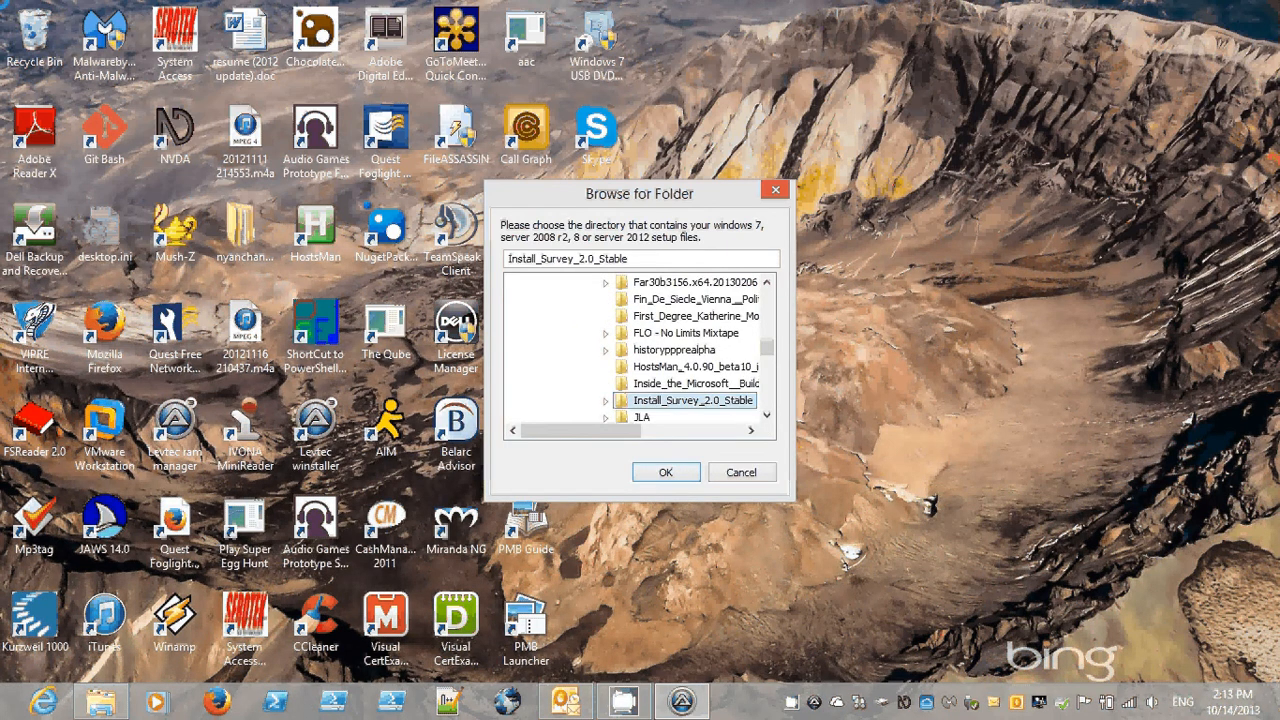
pyautogui.press('f')
pyautogui.press('i')
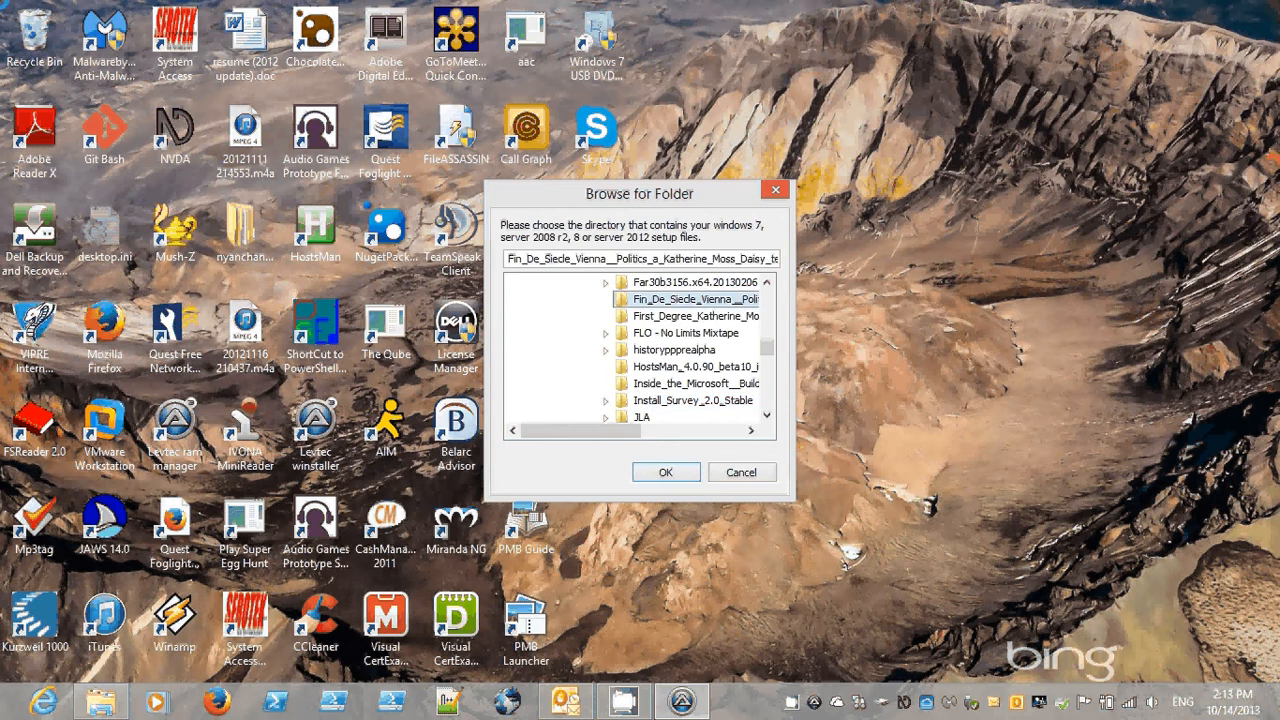
pyautogui.press('c')
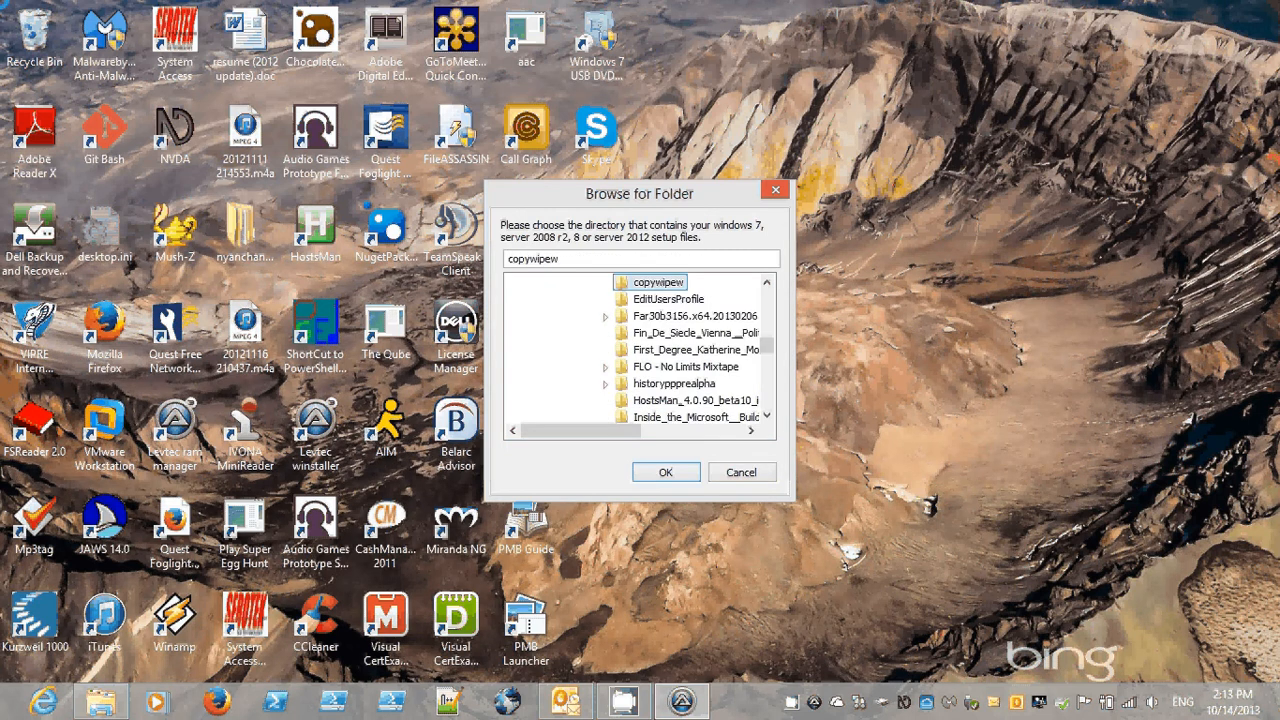
pyautogui.press('b')
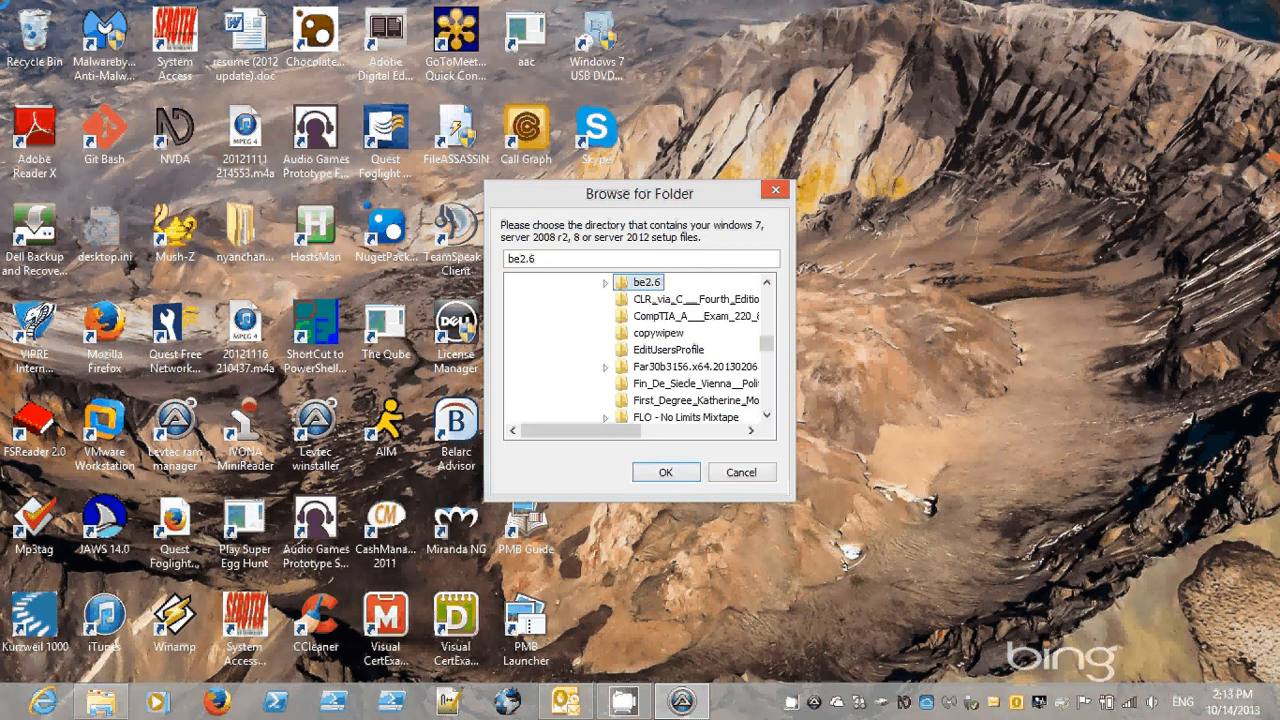
pyautogui.press('a')
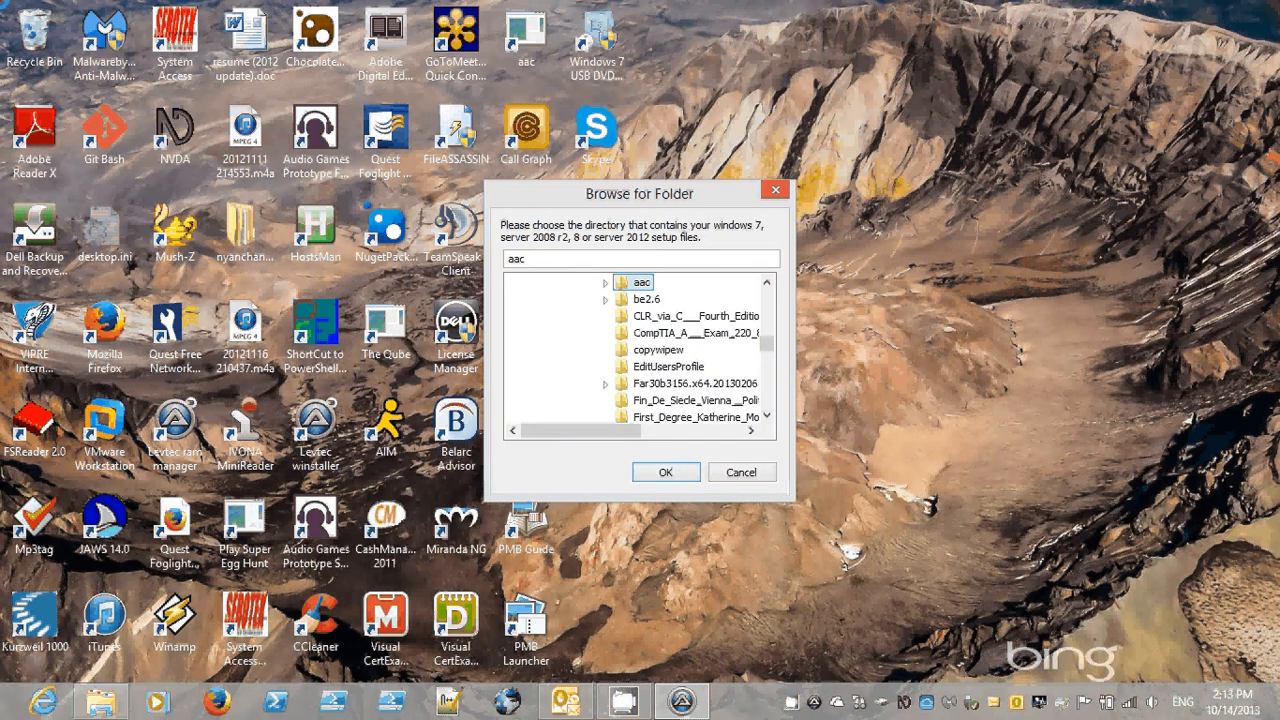
pyautogui.press('Up')
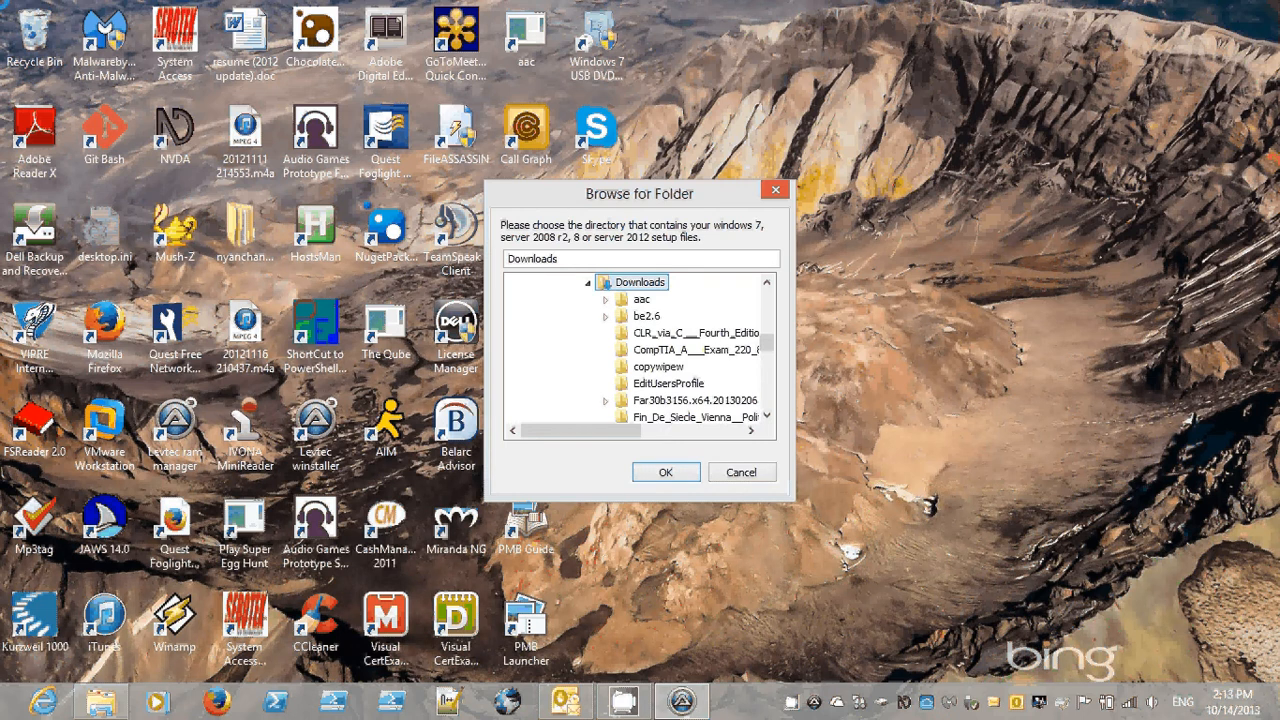
pyautogui.press('Tab')
pyautogui.press('Tab')
pyautogui.press('Tab')
pyautogui.press('Tab')
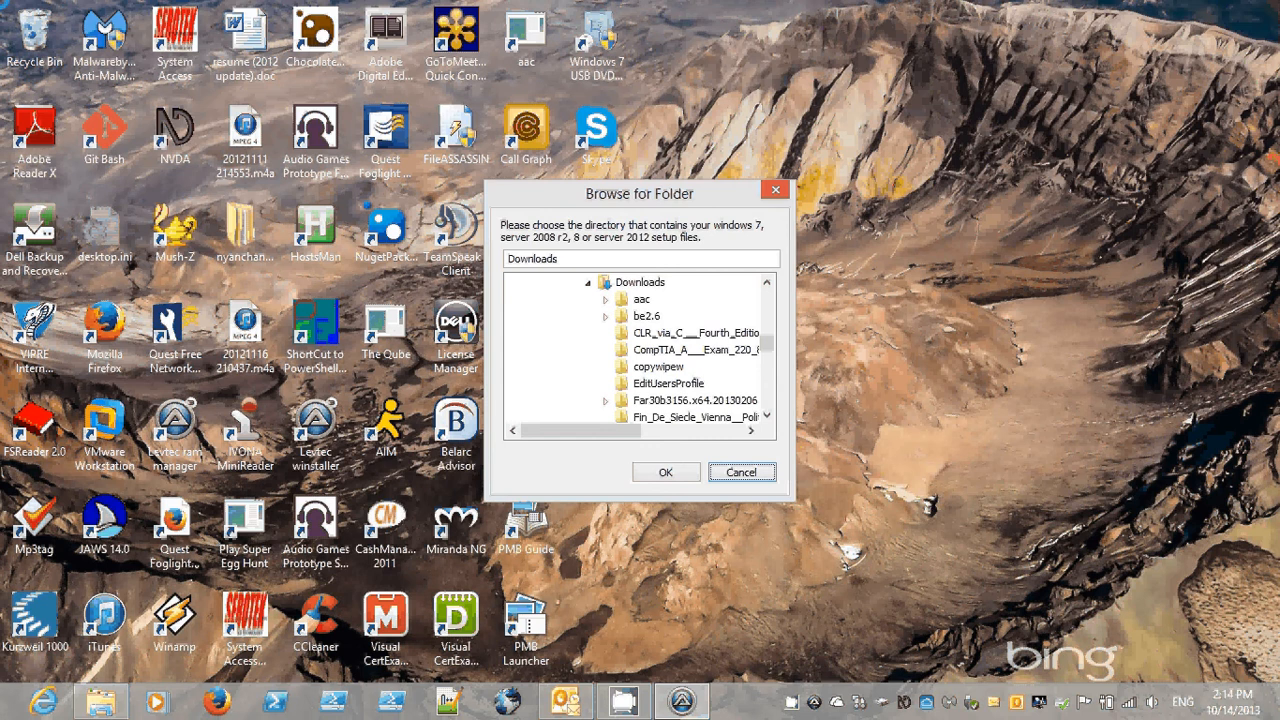
pyautogui.press('Tab')
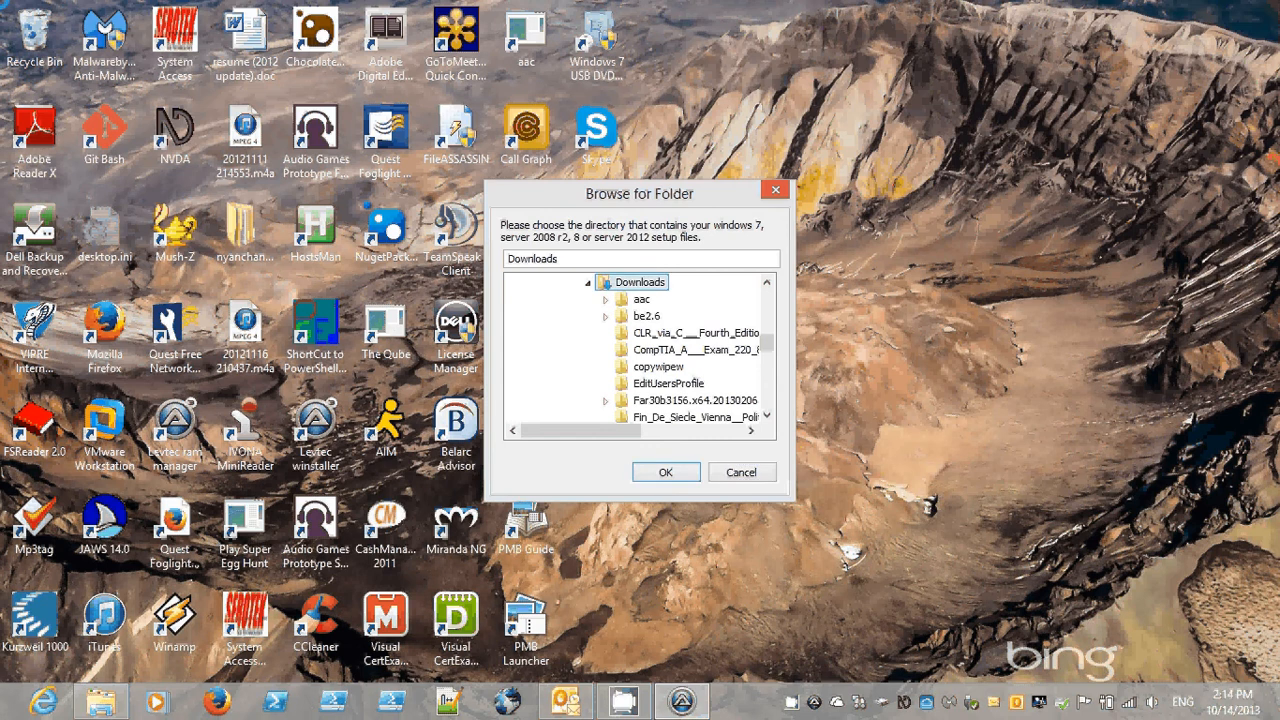
# Step: Select the Windows Server 2012 (x64) - DVD (English) folder inside Downloads
pyautogui.press('Down')
pyautogui.press('Down')
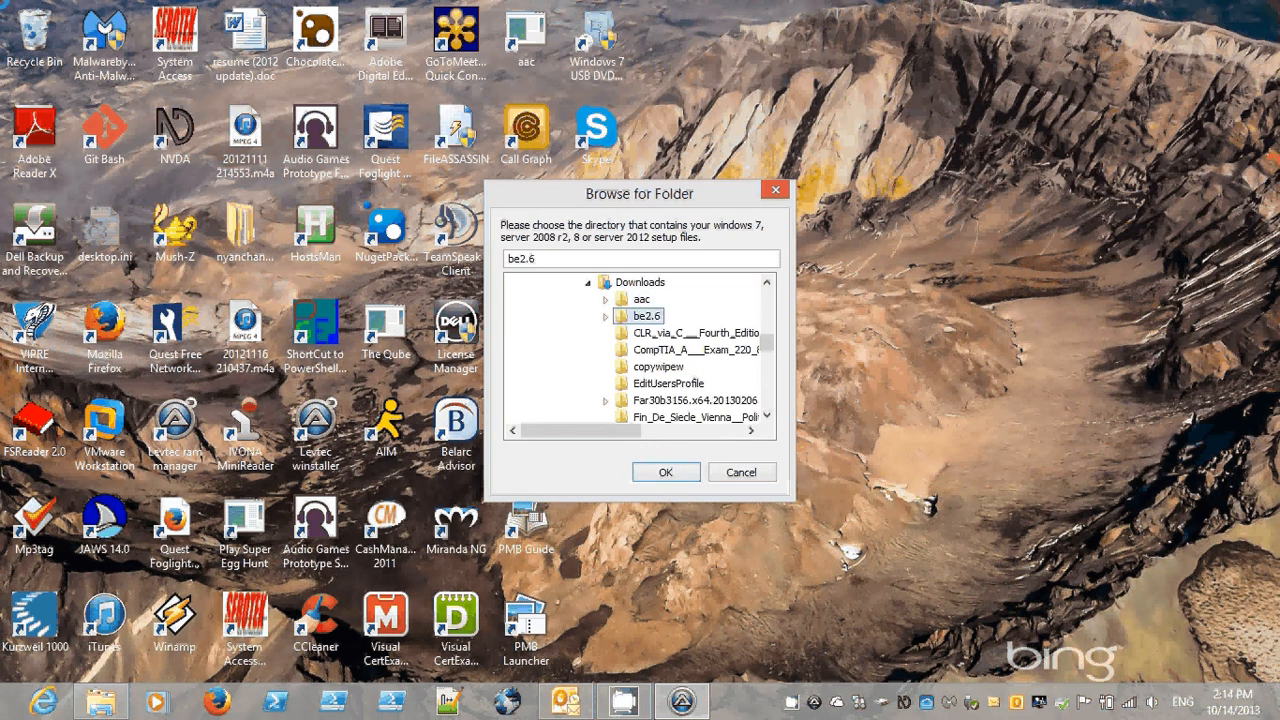
pyautogui.press('f')
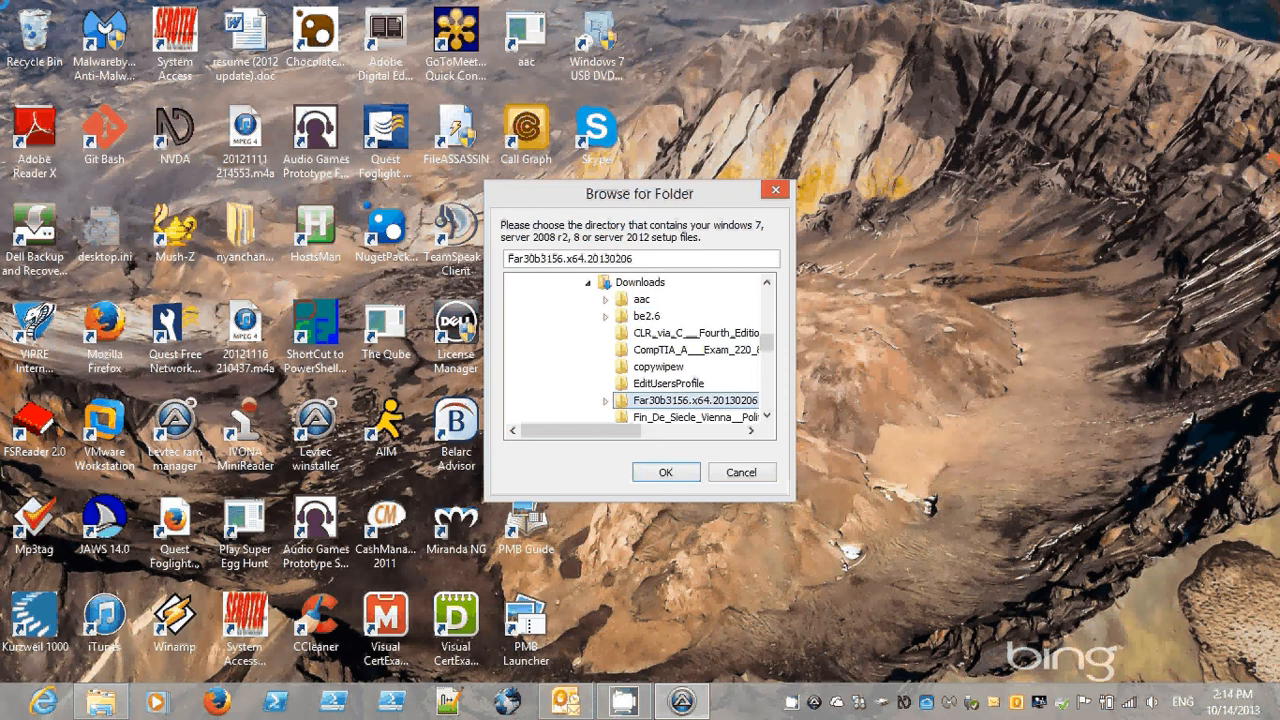
pyautogui.press('w')
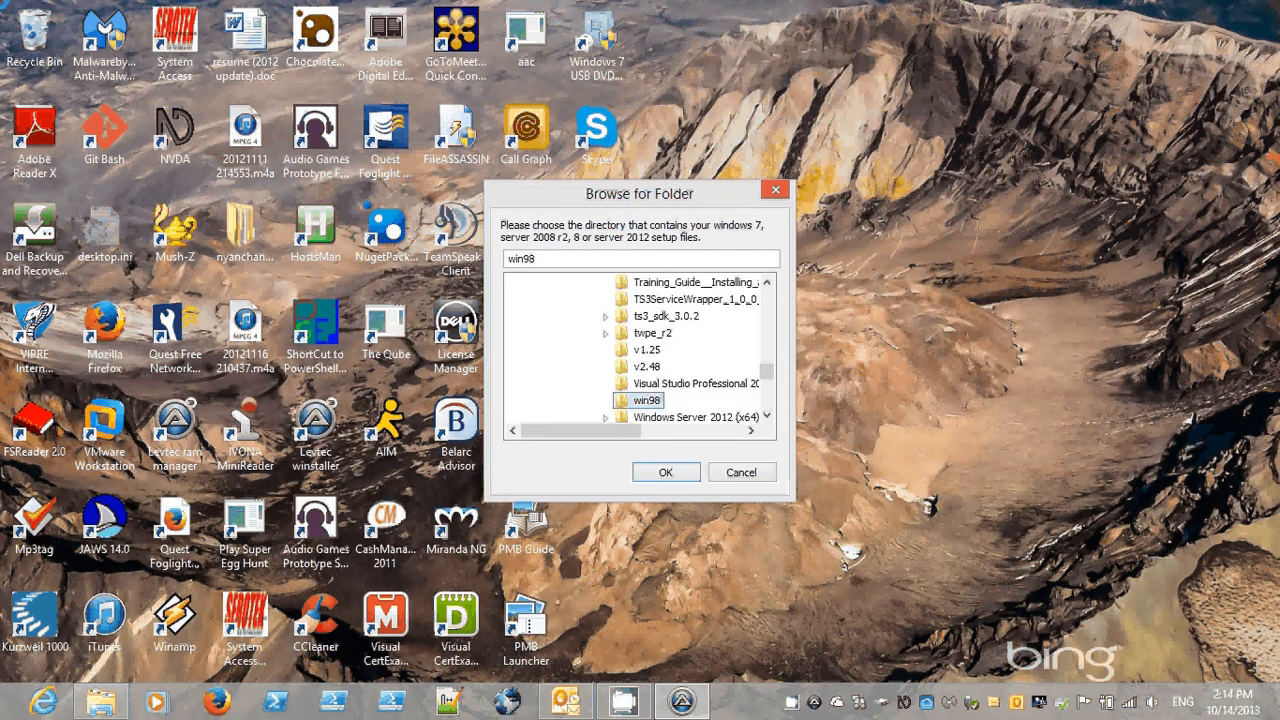
pyautogui.press('Down')
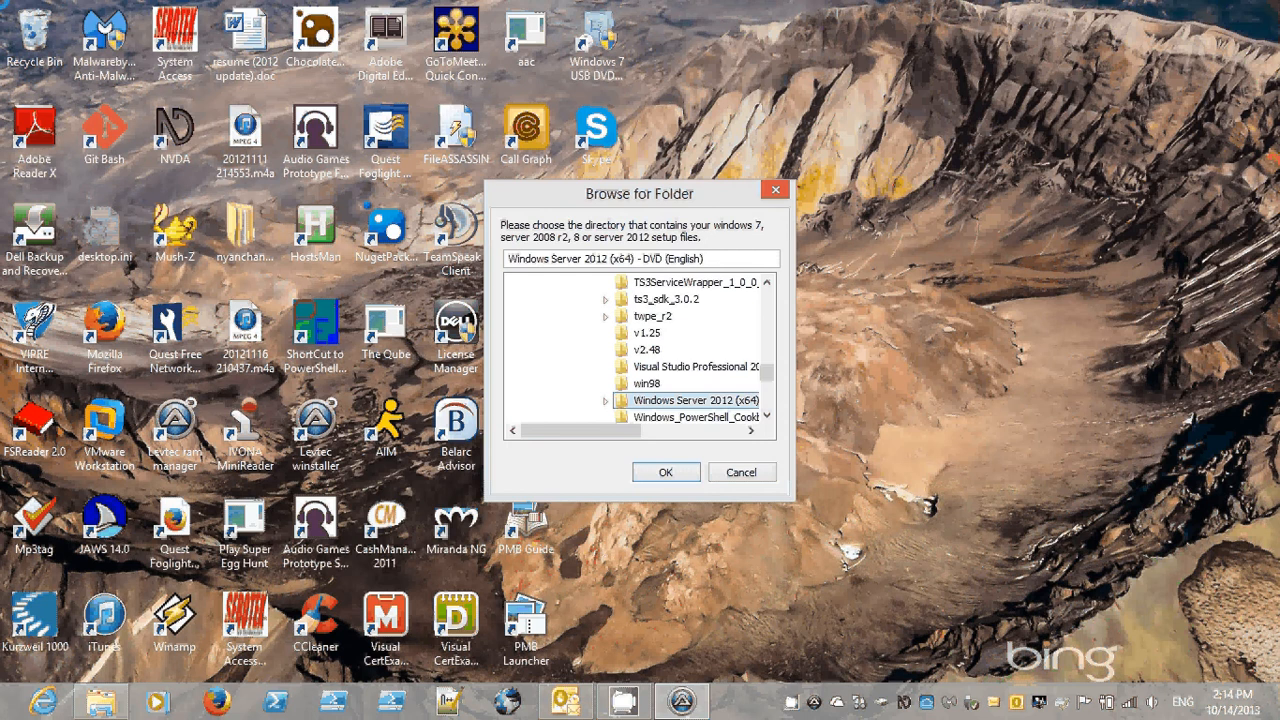
# Step: Expand the Windows Server 2012 folder and use its en_windows_server_2012_x64_dvd_915478 subfolder as the setup source
pyautogui.press('Right')
pyautogui.press('Right')
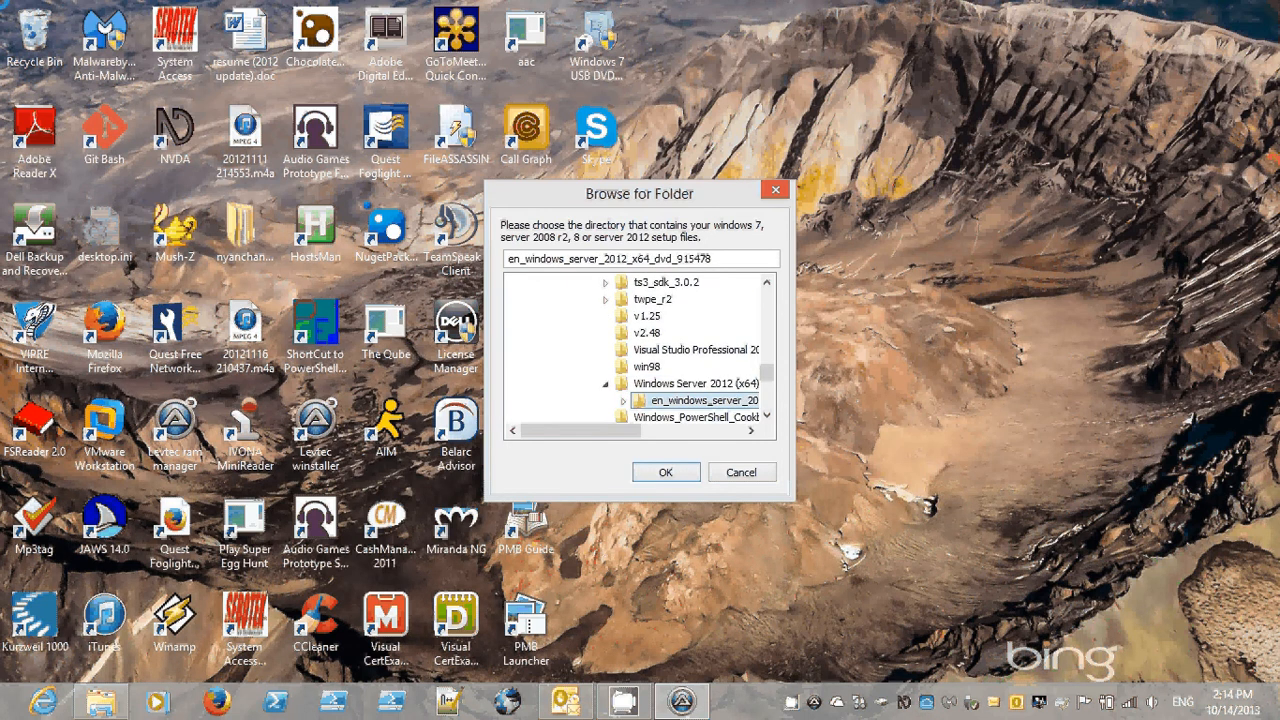
pyautogui.press('Down')
pyautogui.press('Up')
pyautogui.press('Up')
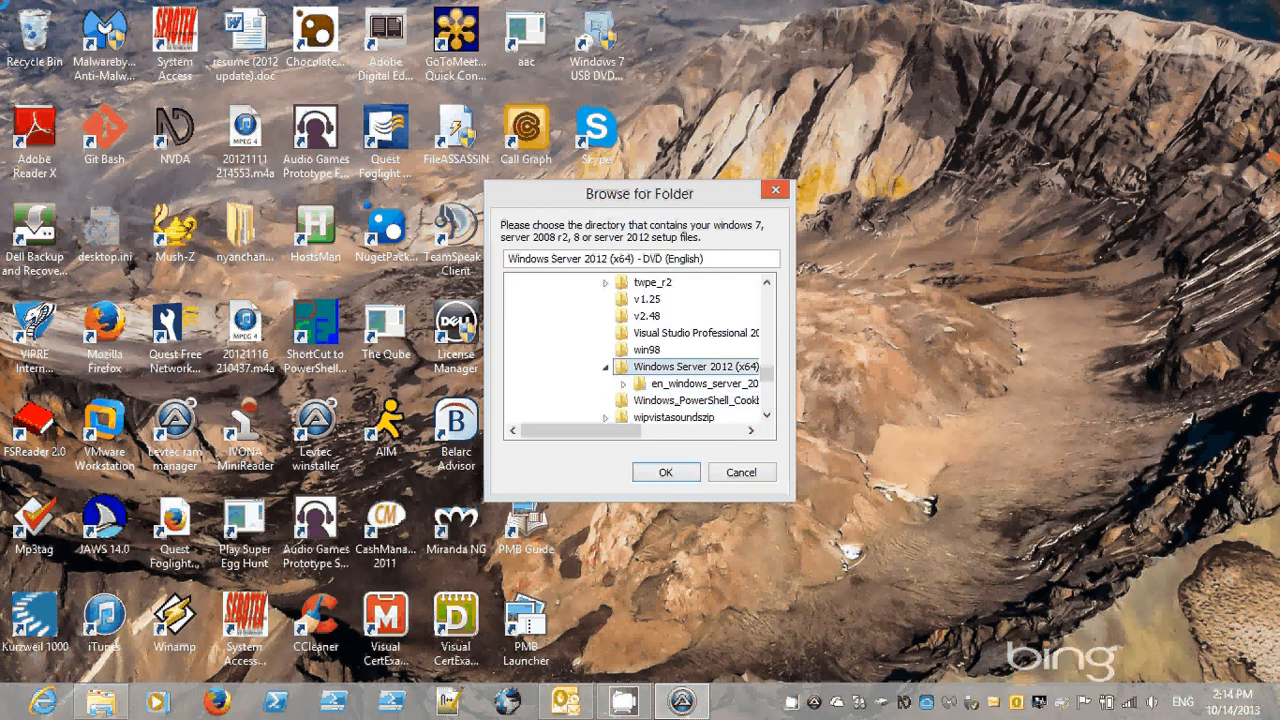
pyautogui.press('Down')
pyautogui.press('Tab')
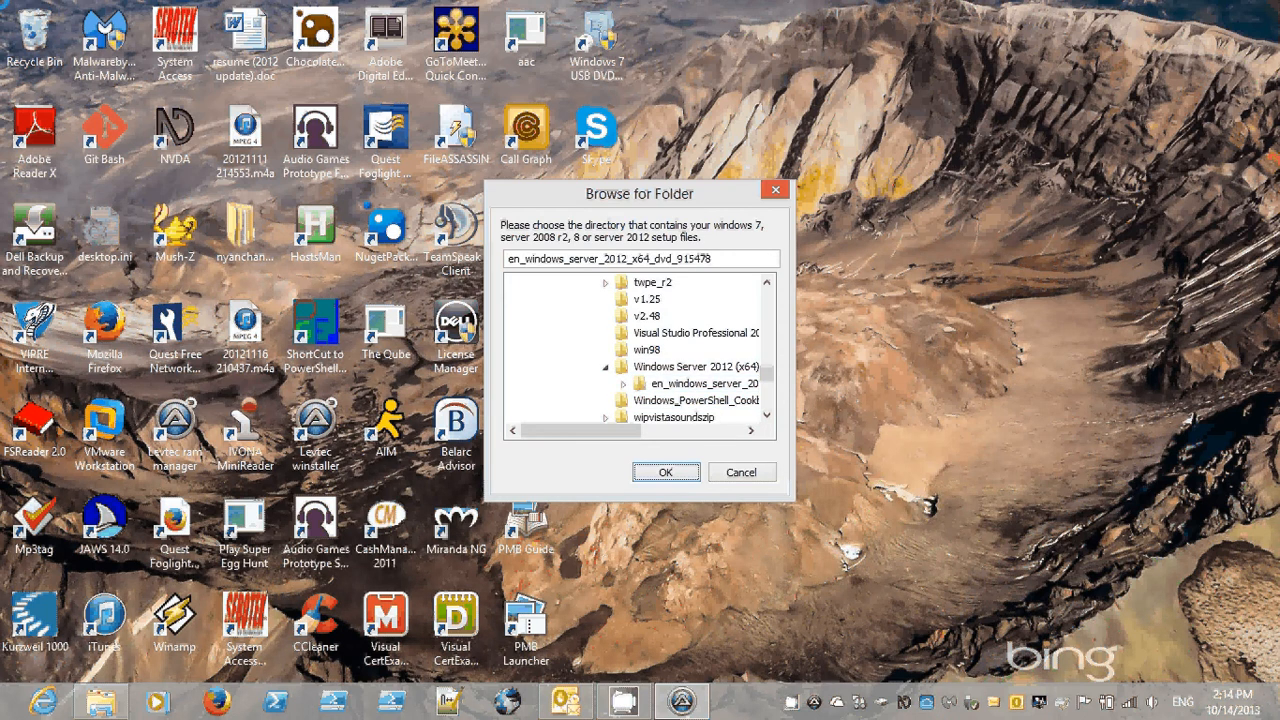
pyautogui.press('Return')
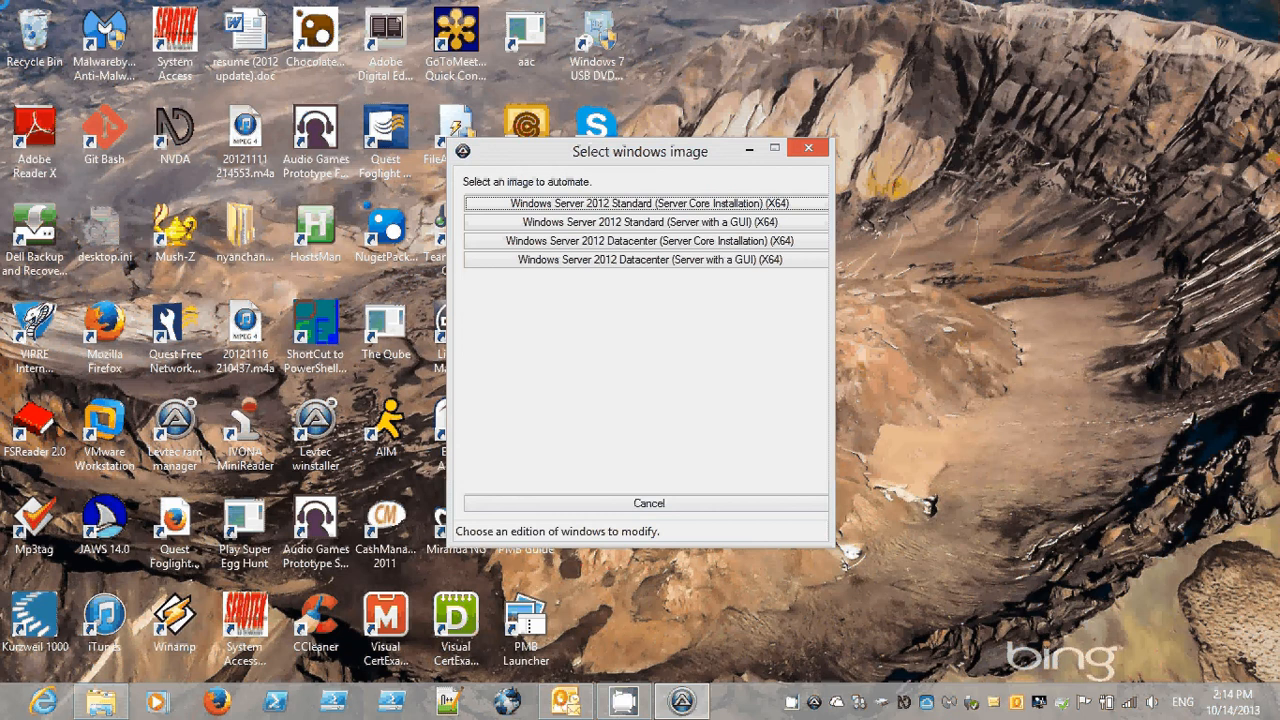
# Step: Choose Windows Server 2012 Standard (Server with a GUI) (X64) as the image to automate
pyautogui.press('Tab')
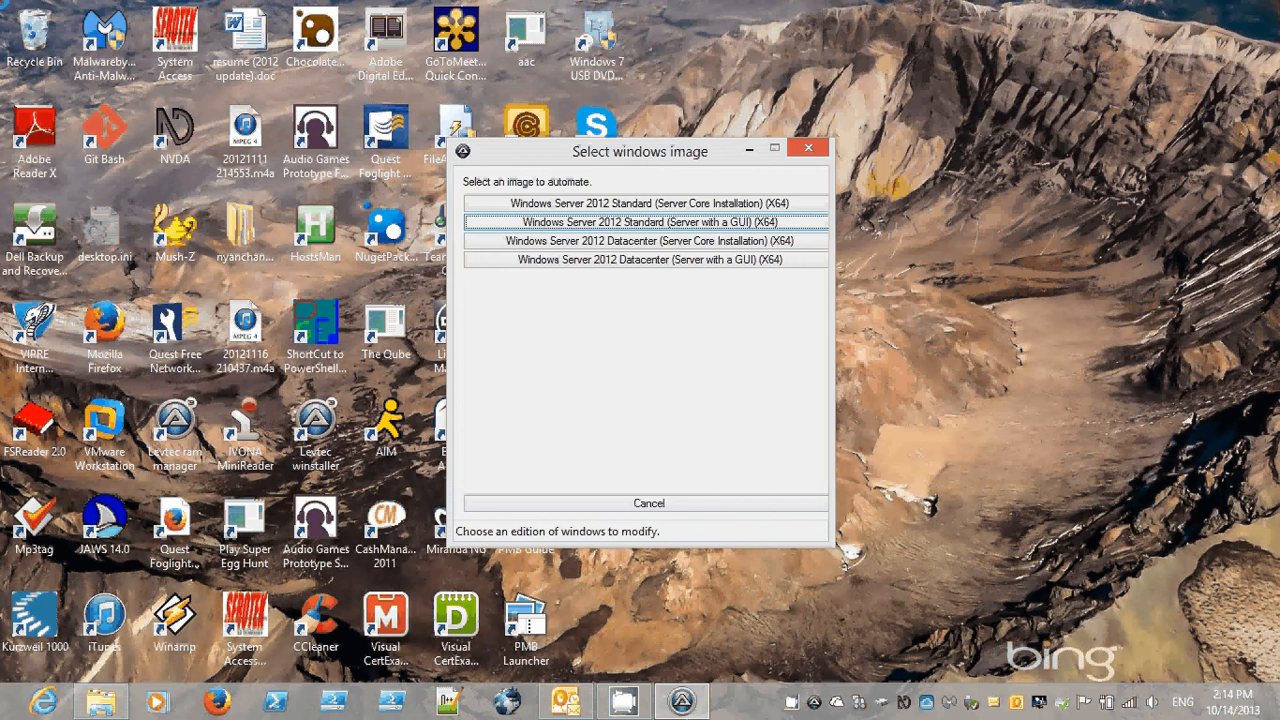
pyautogui.hotkey('shift', 'Tab')
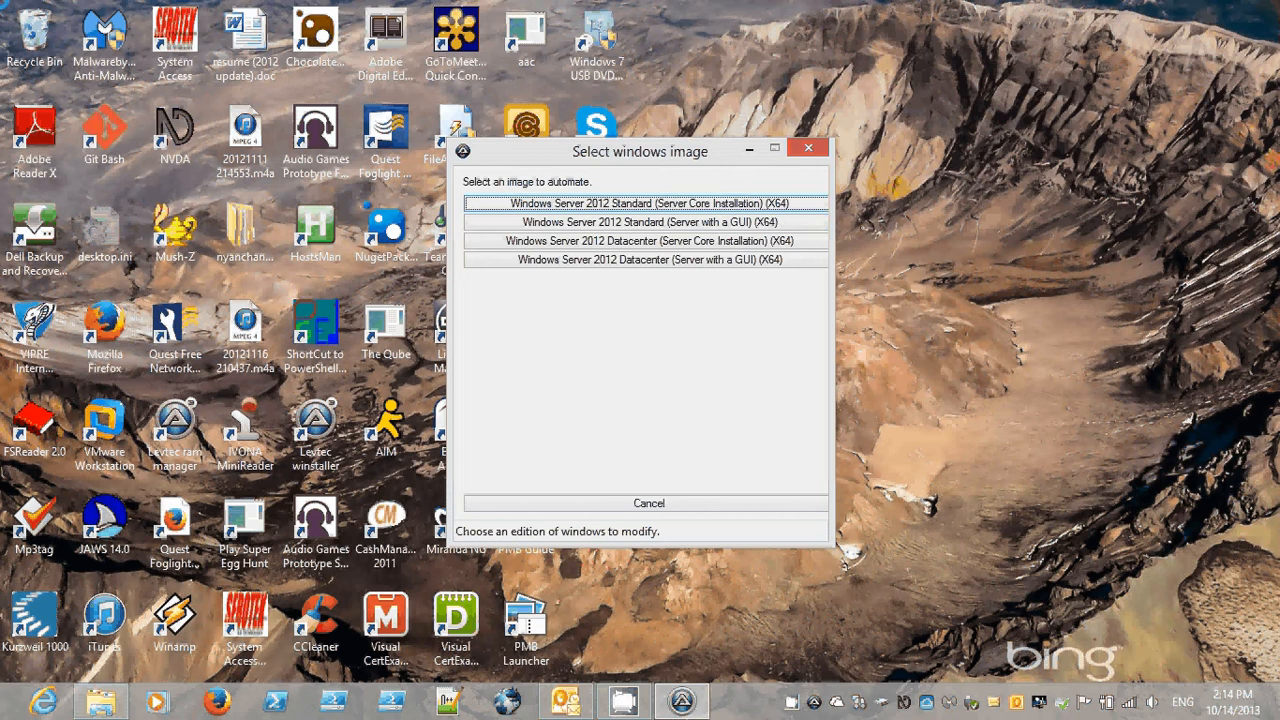
pyautogui.press('Tab')
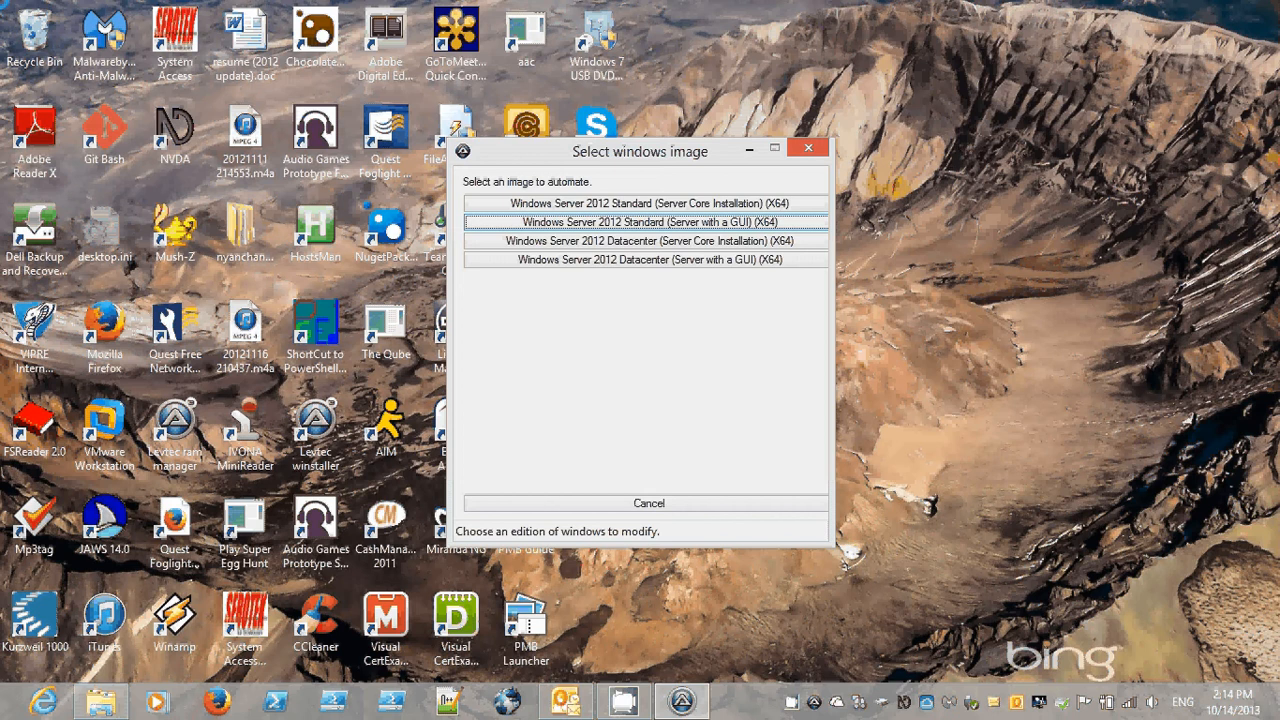
pyautogui.hotkey('shift', 'Tab')
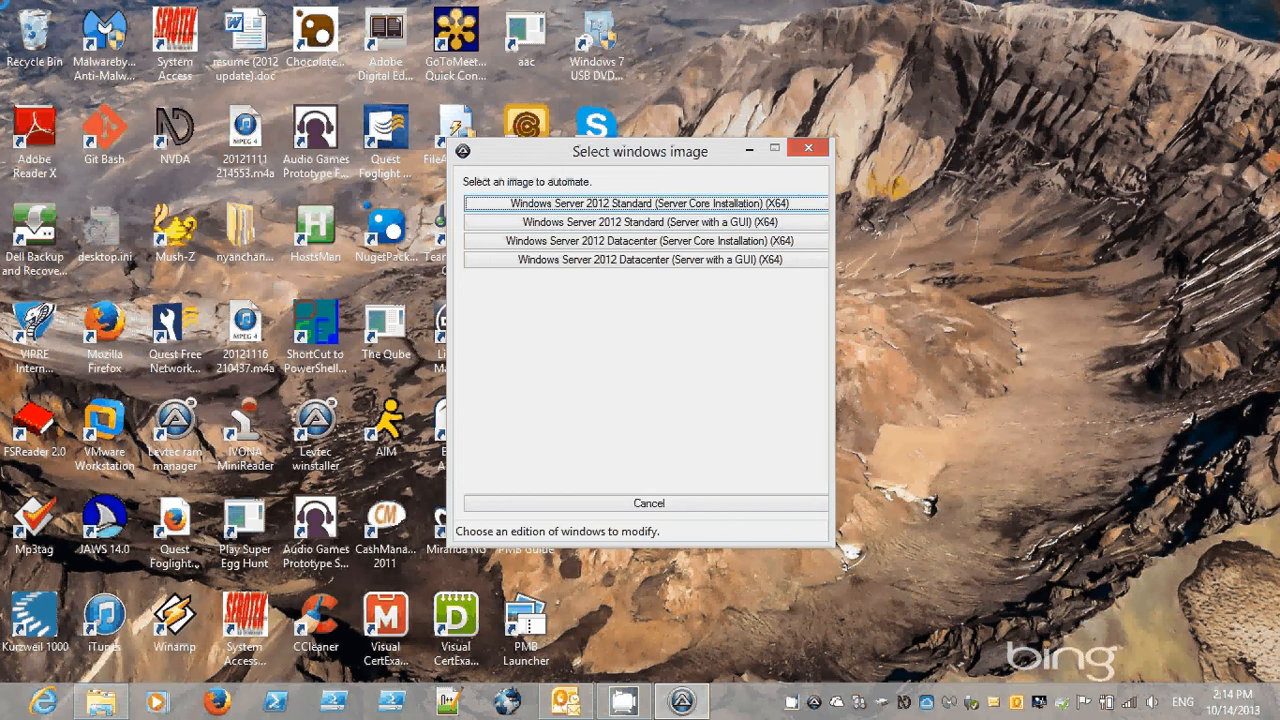
pyautogui.press('Tab')
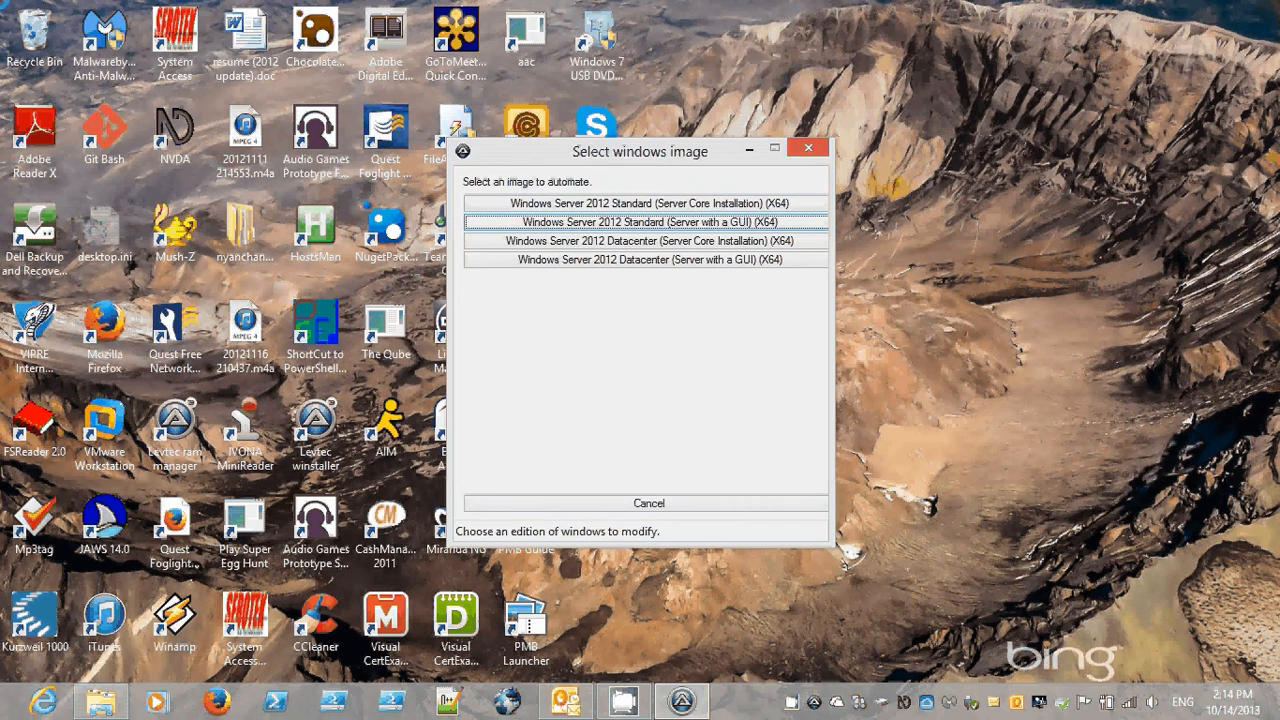
pyautogui.press('Return')
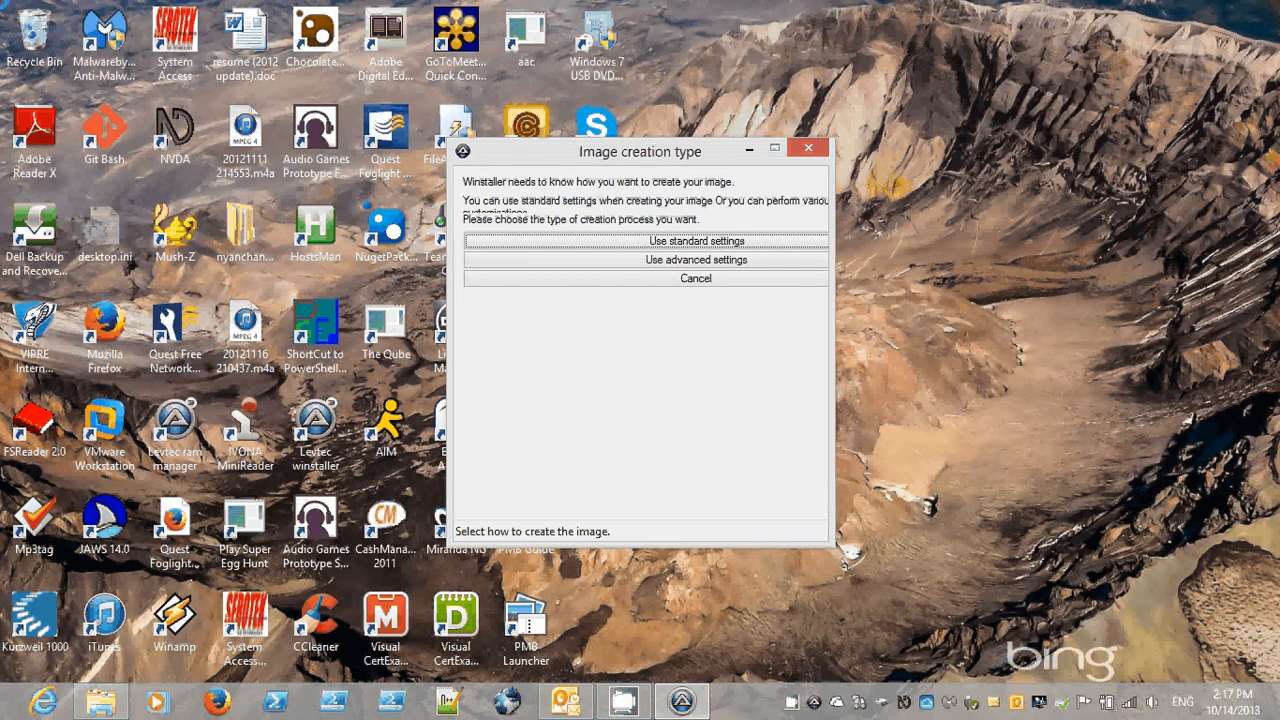
# Step: Use advanced settings for the image creation and choose Maximum compression for the Windows image
pyautogui.press('Tab')
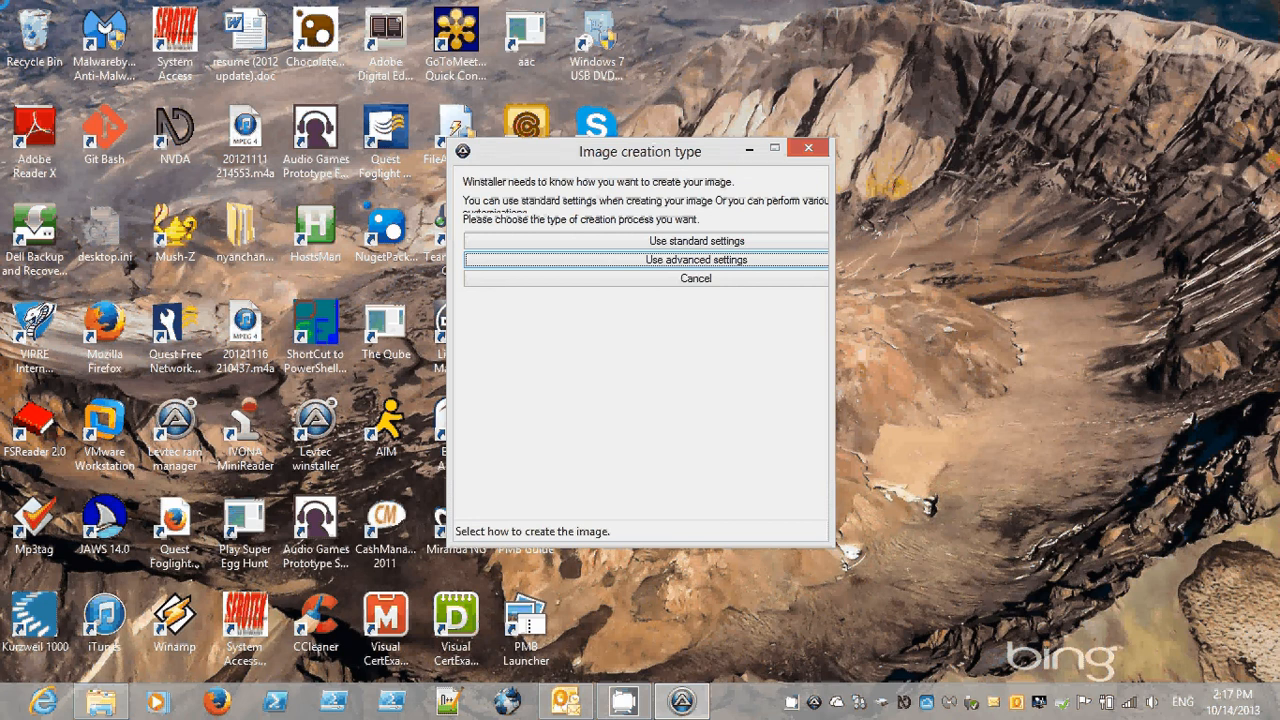
pyautogui.press('Return')
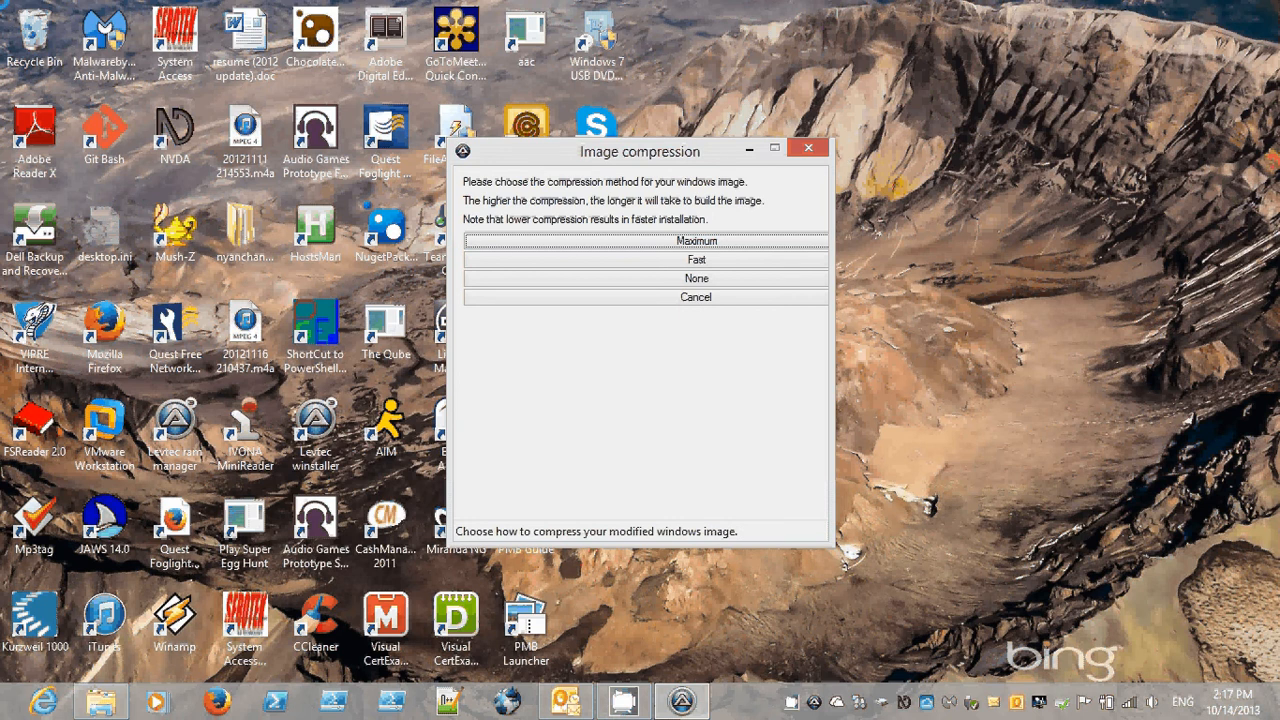
pyautogui.press('Down')
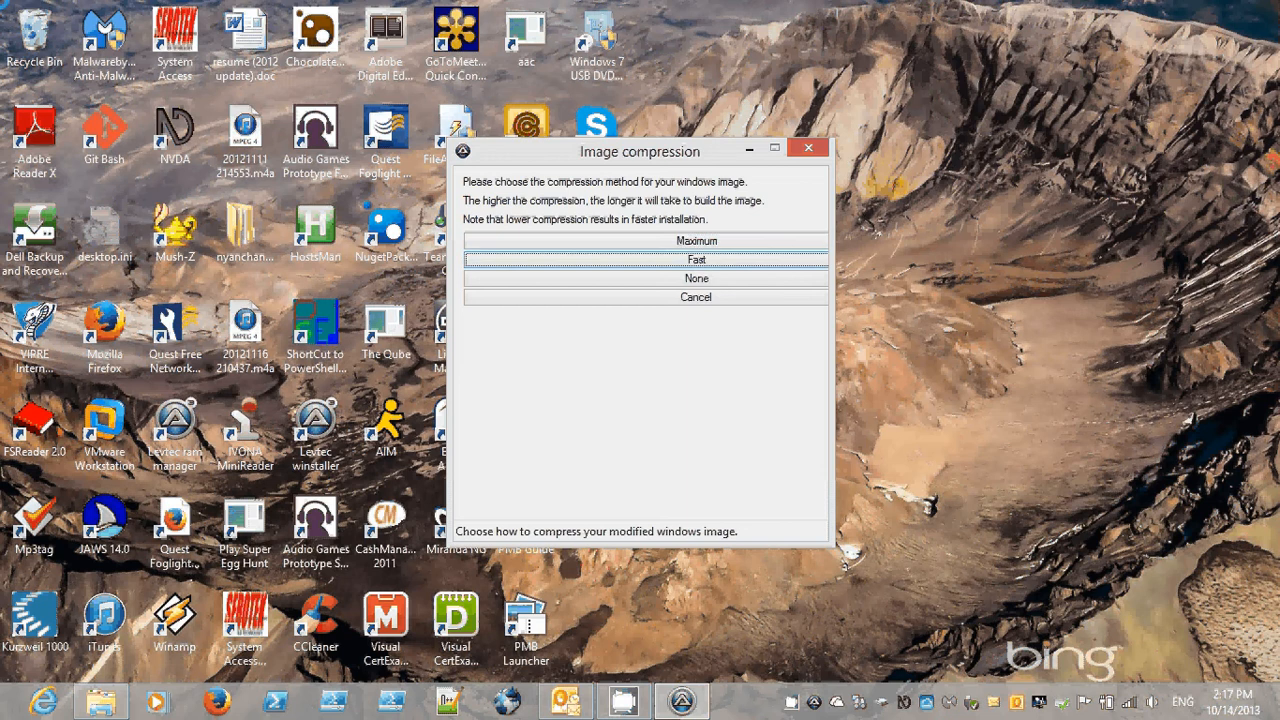
pyautogui.press('Up')
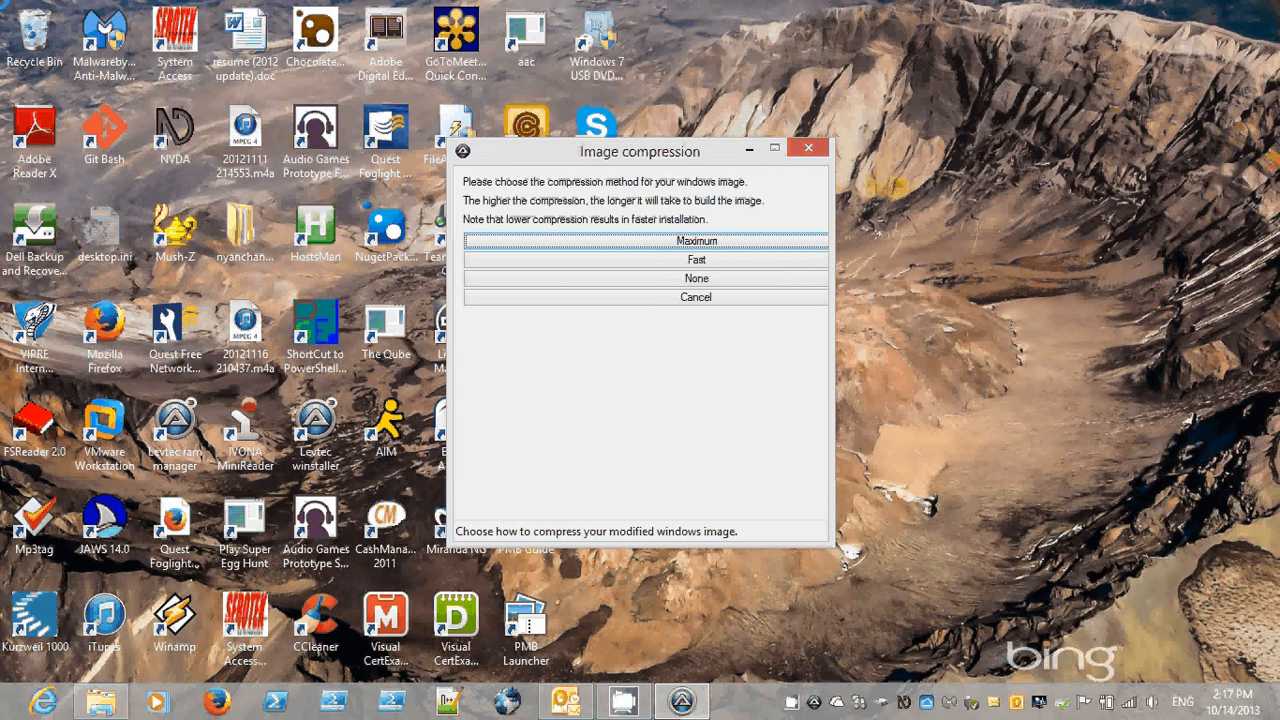
pyautogui.press('Return')
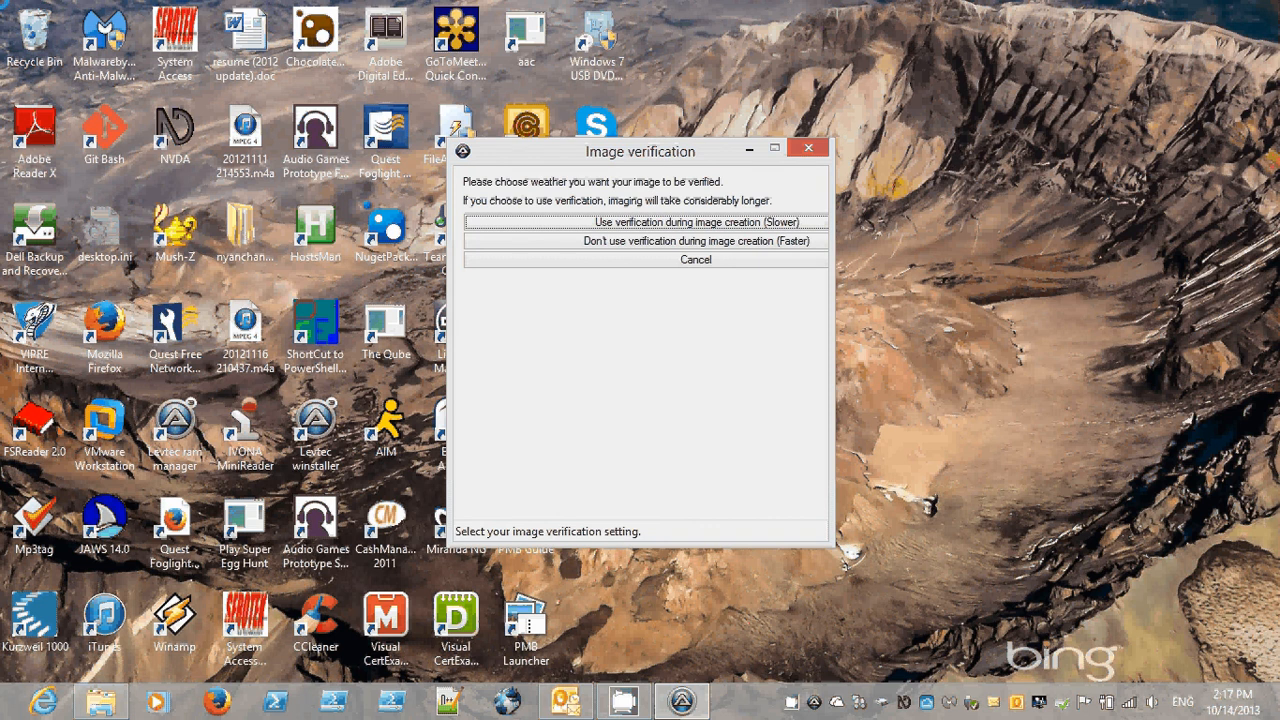
# Step: Choose to use verification during image creation
pyautogui.press('Tab')
pyautogui.hotkey('shift', 'Tab')
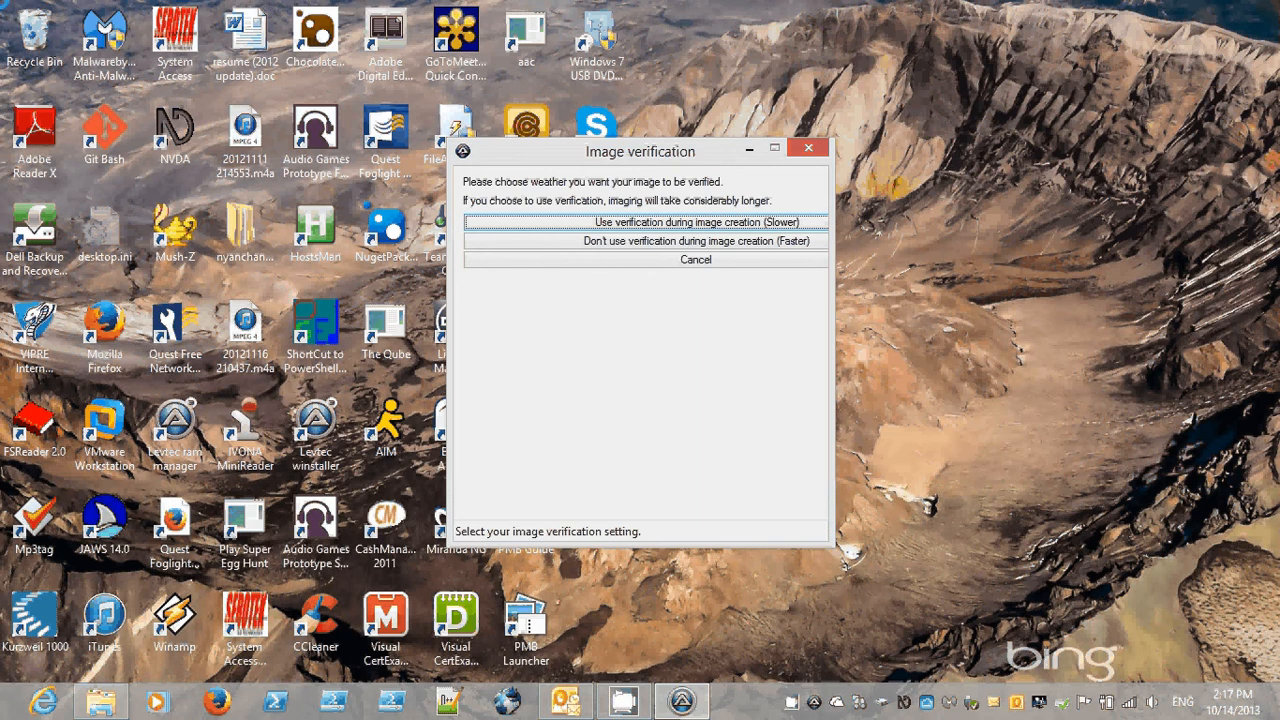
pyautogui.press('Return')
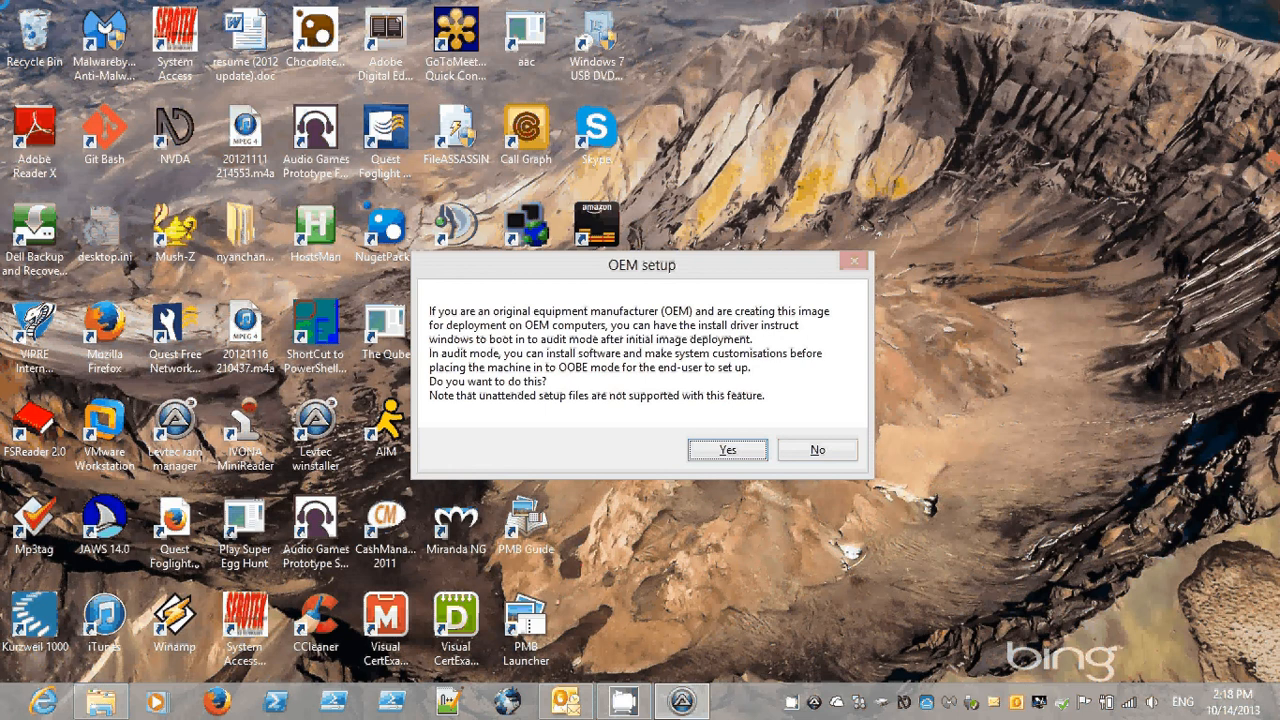
# Step: Decline the OEM setup option that boots Windows into audit mode after deployment
pyautogui.press('Tab')
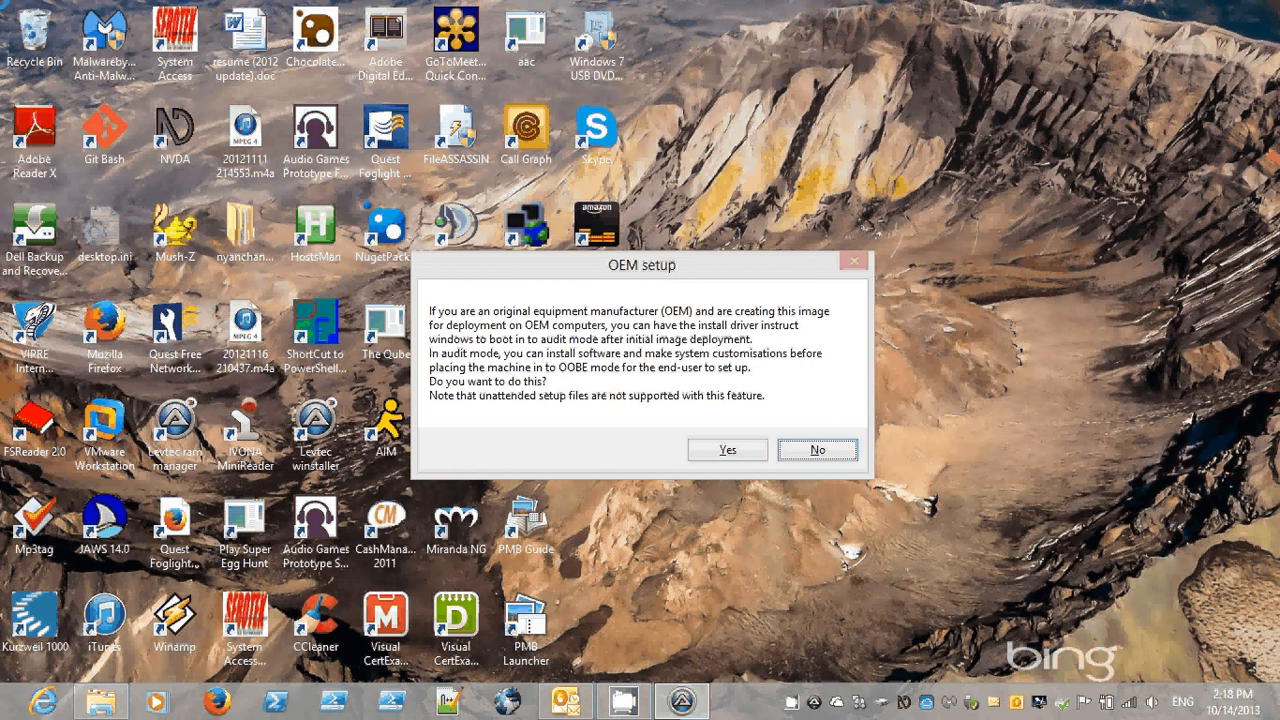
pyautogui.press('Tab')
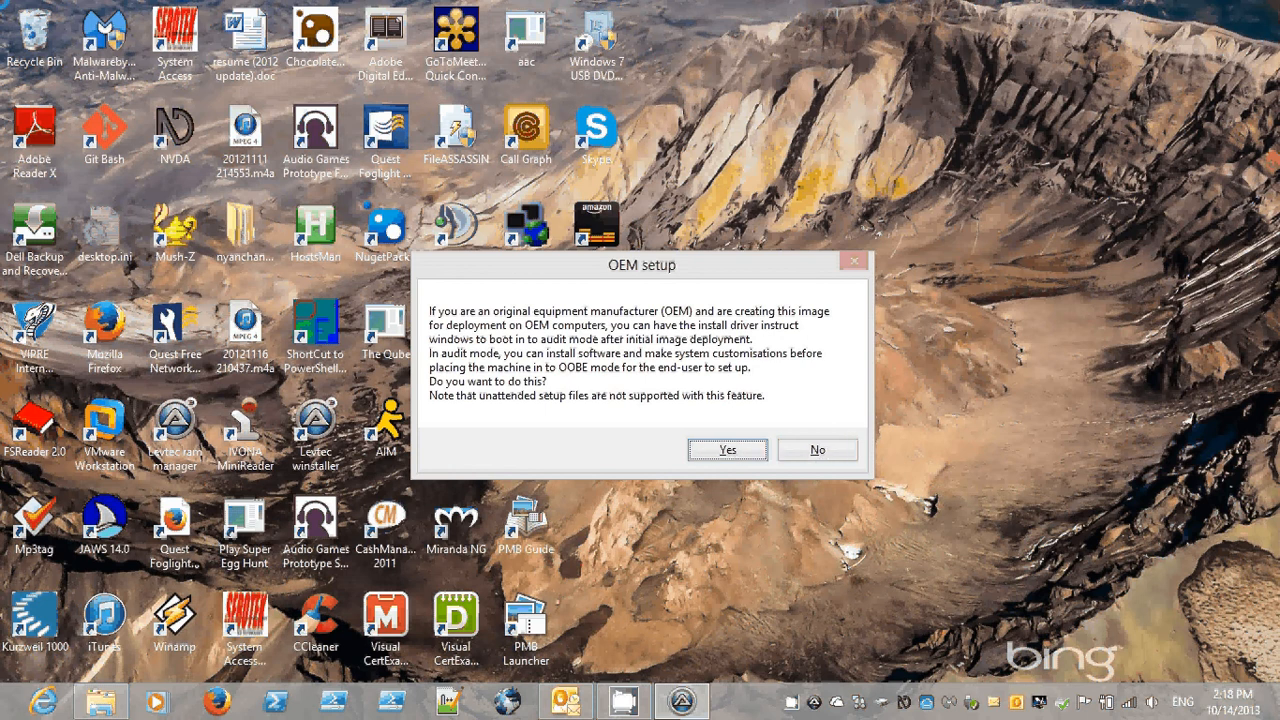
pyautogui.press('Tab')
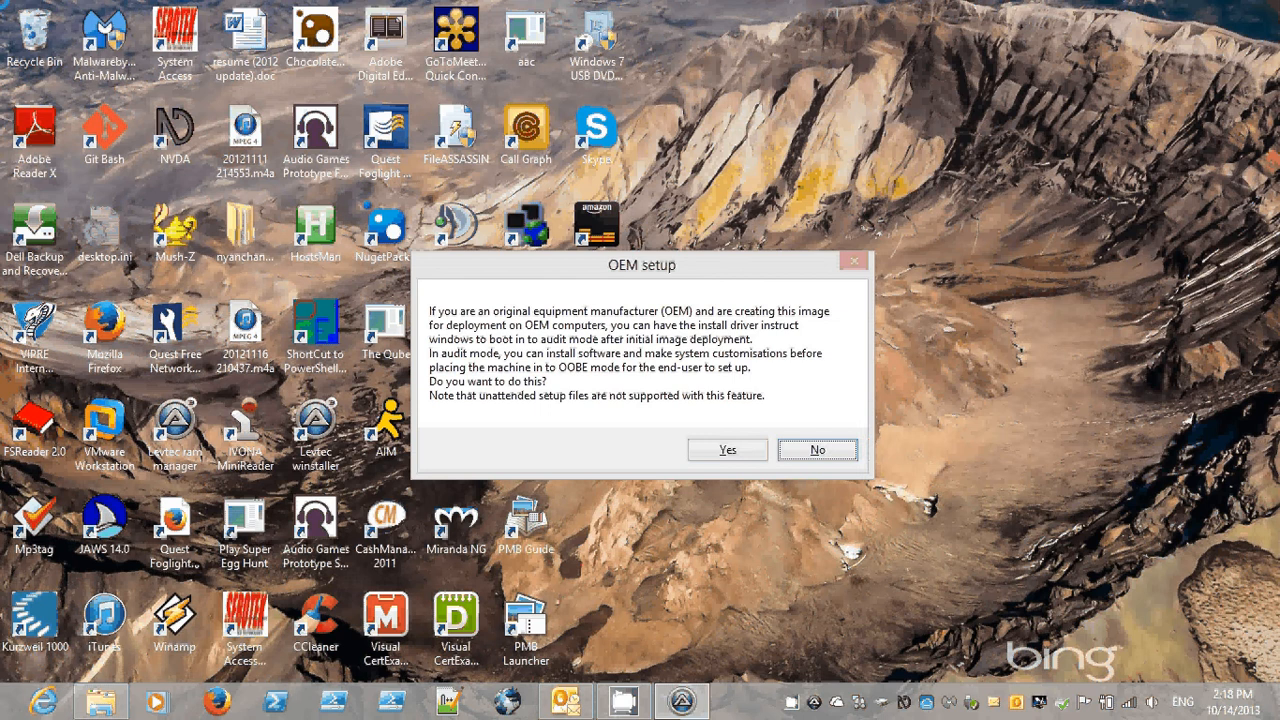
pyautogui.press('Return')
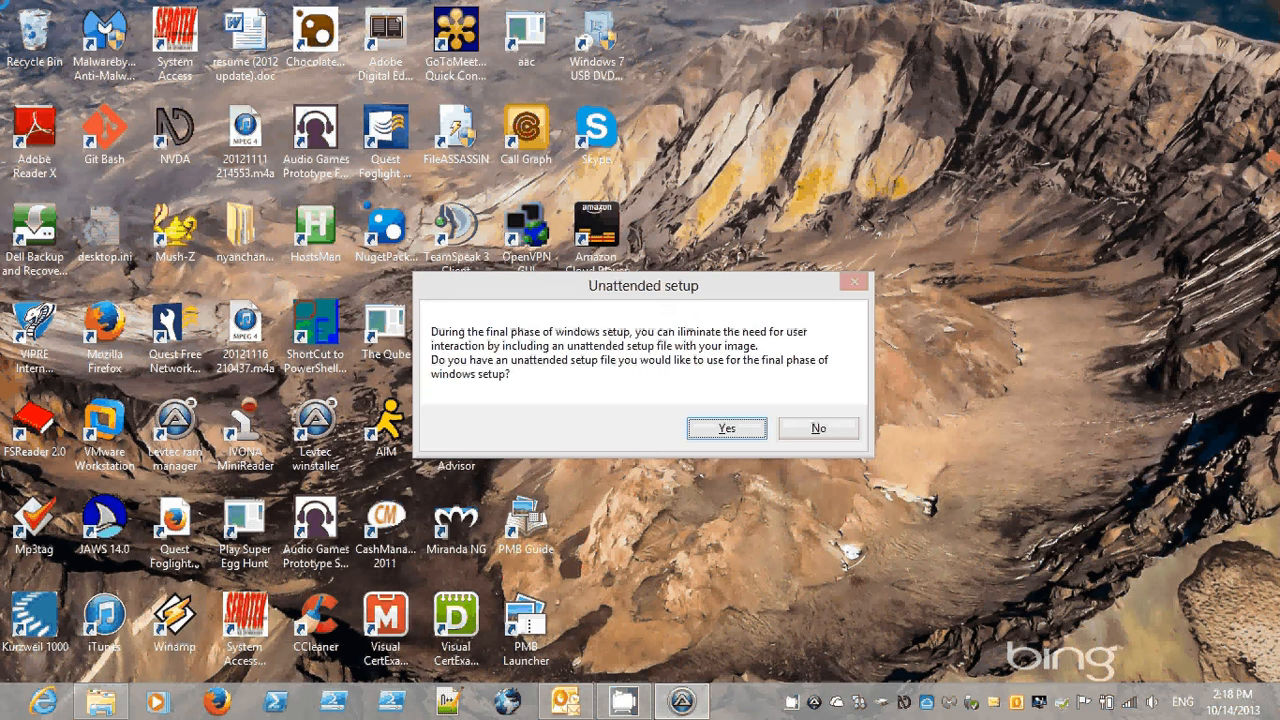
# Step: Decline using an unattended setup file and choose to integrate a product key into the custom Windows image
pyautogui.press('Tab')
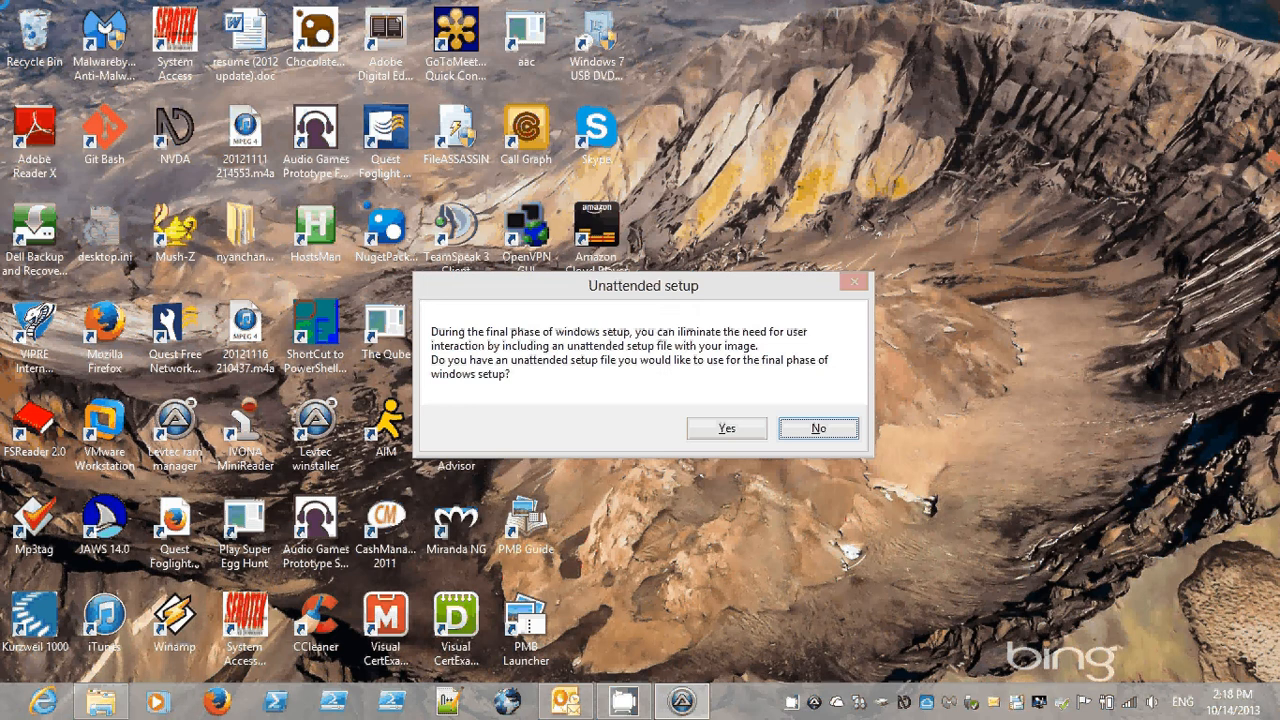
pyautogui.hotkey('shift', 'Tab')
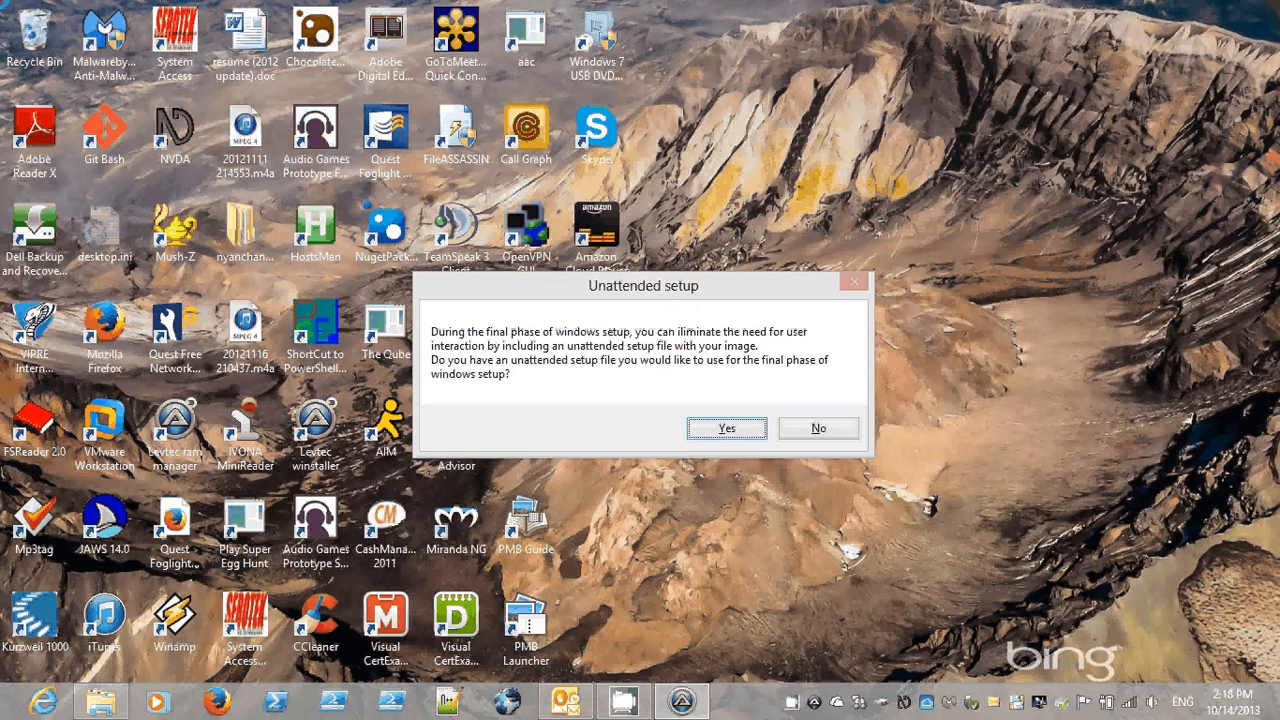
pyautogui.press('Tab')
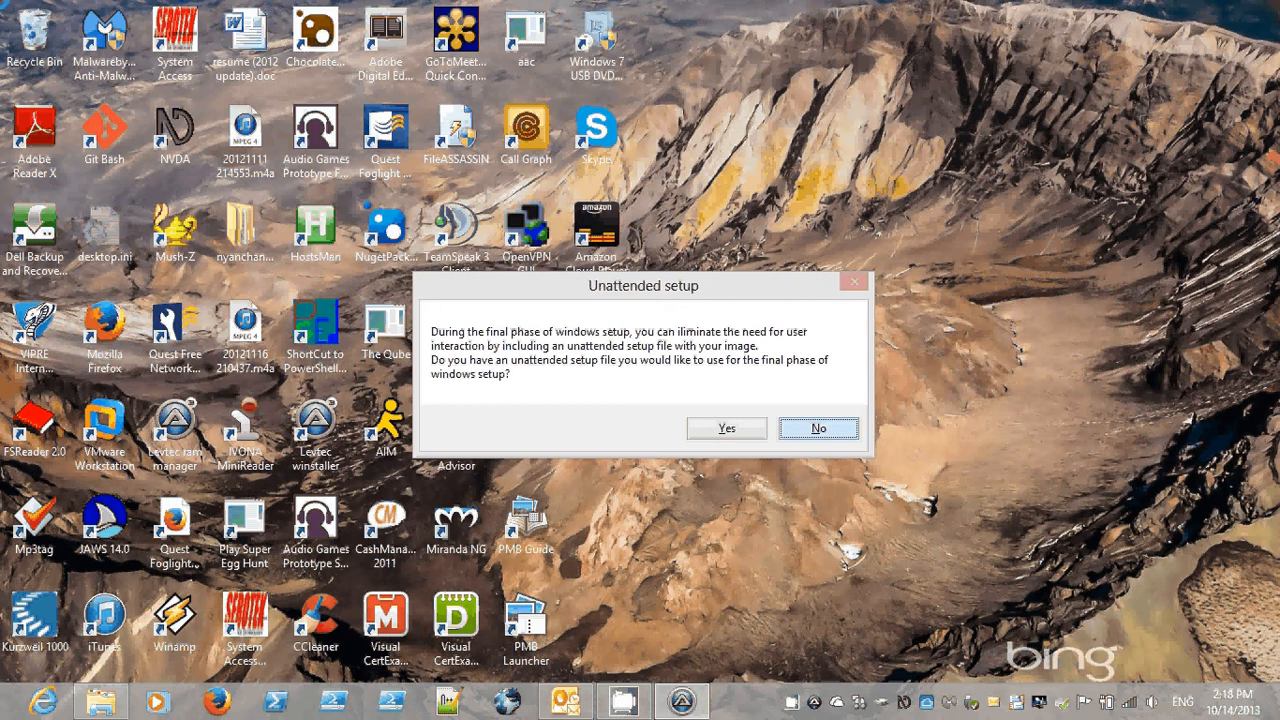
pyautogui.press('Return')
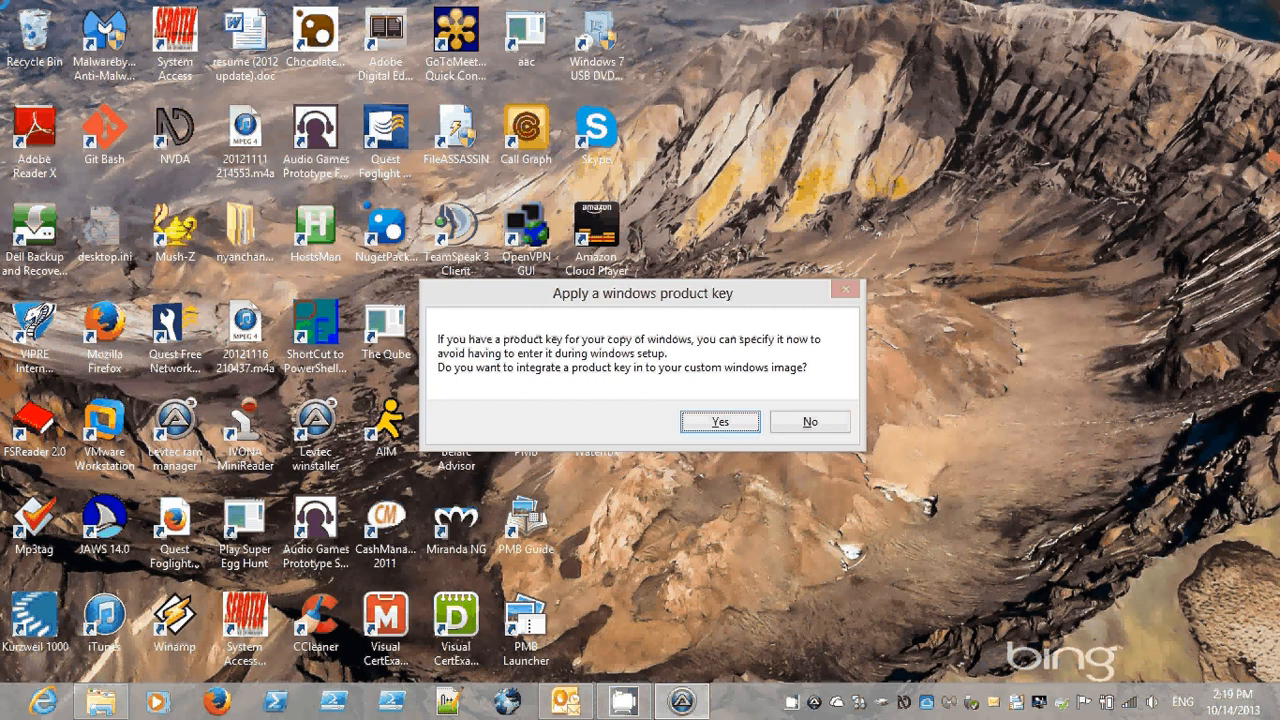
pyautogui.press('Return')
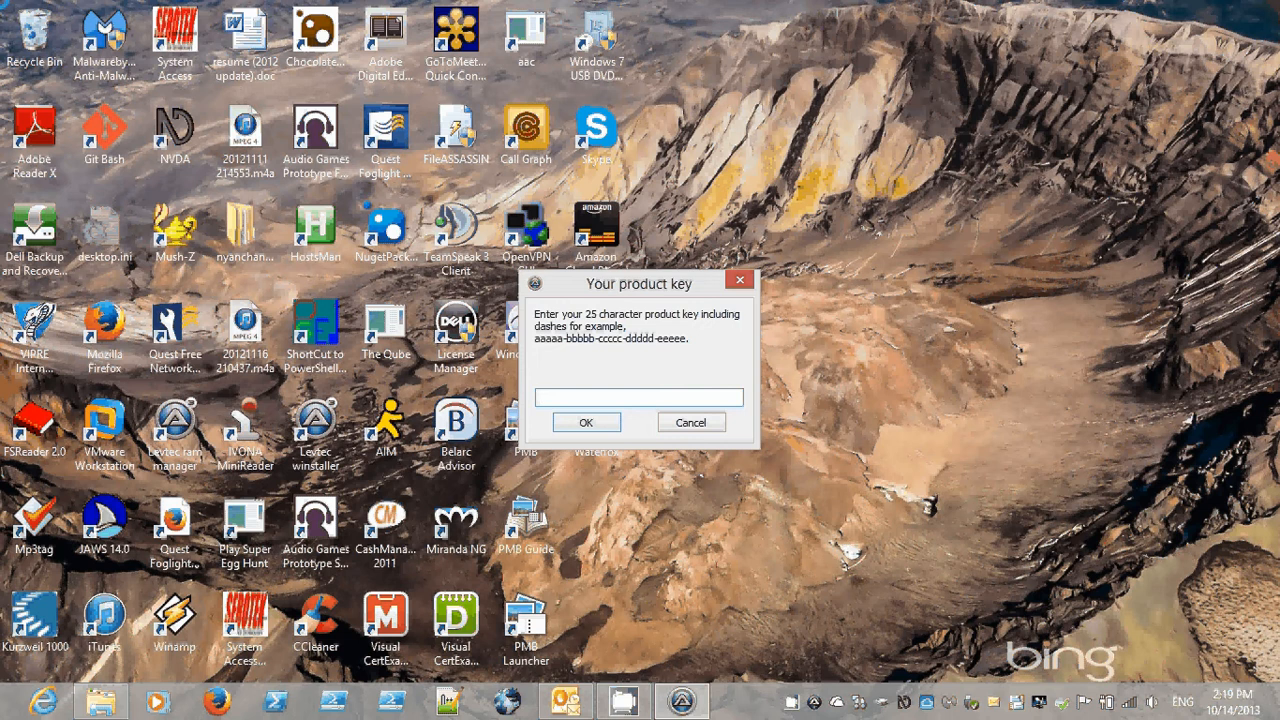
pyautogui.hotkey('ctrl', 'v')
pyautogui.press('Left')
pyautogui.hotkey('ctrl', 'a')
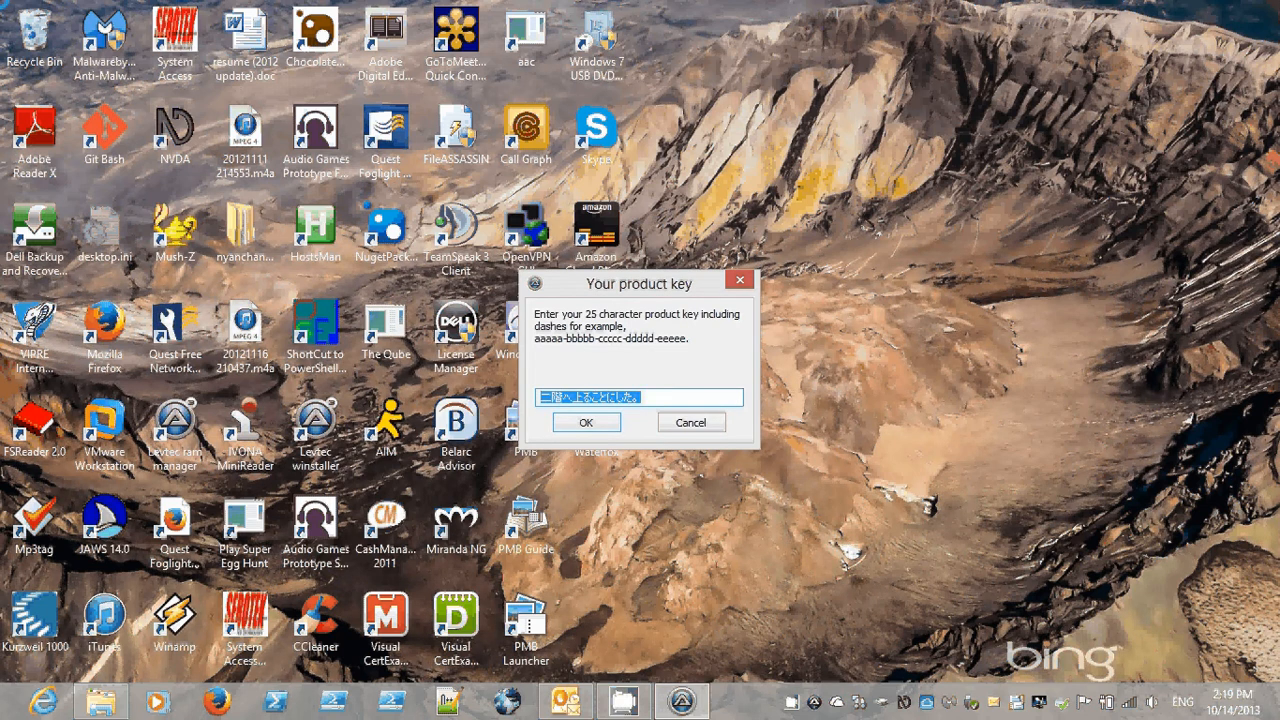
pyautogui.press('End')
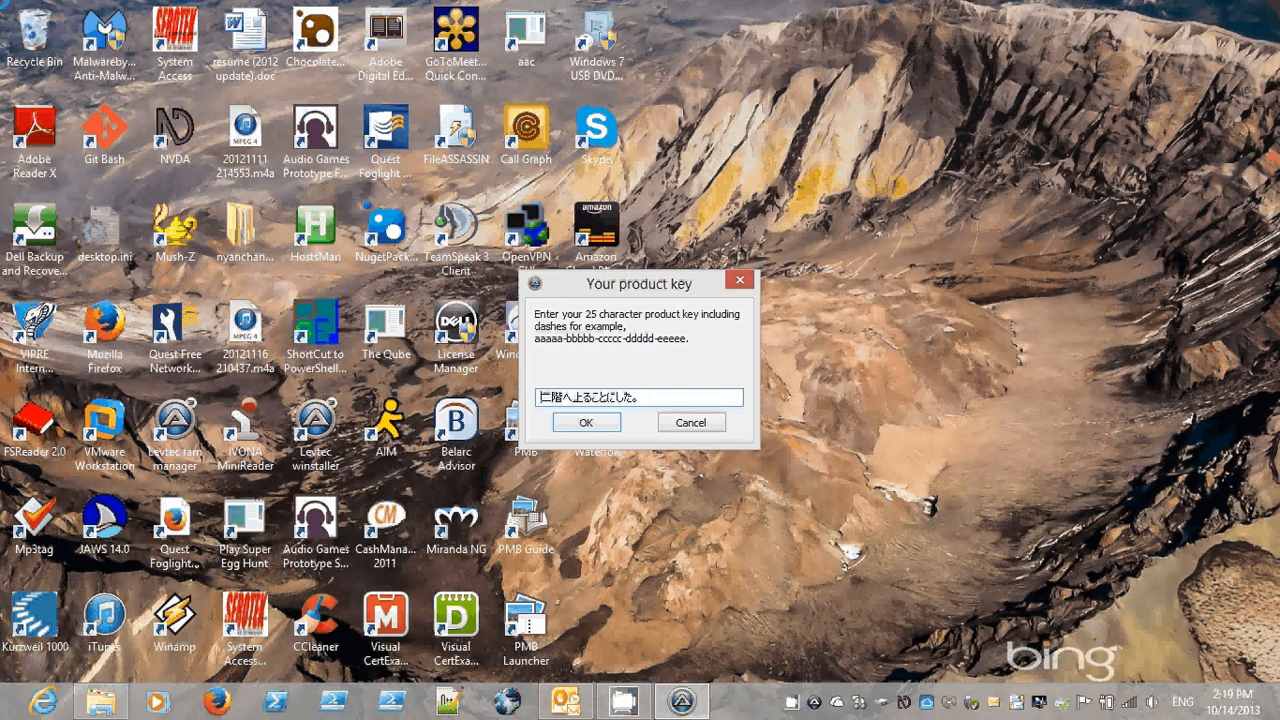
pyautogui.hotkey('alt', 'shift')
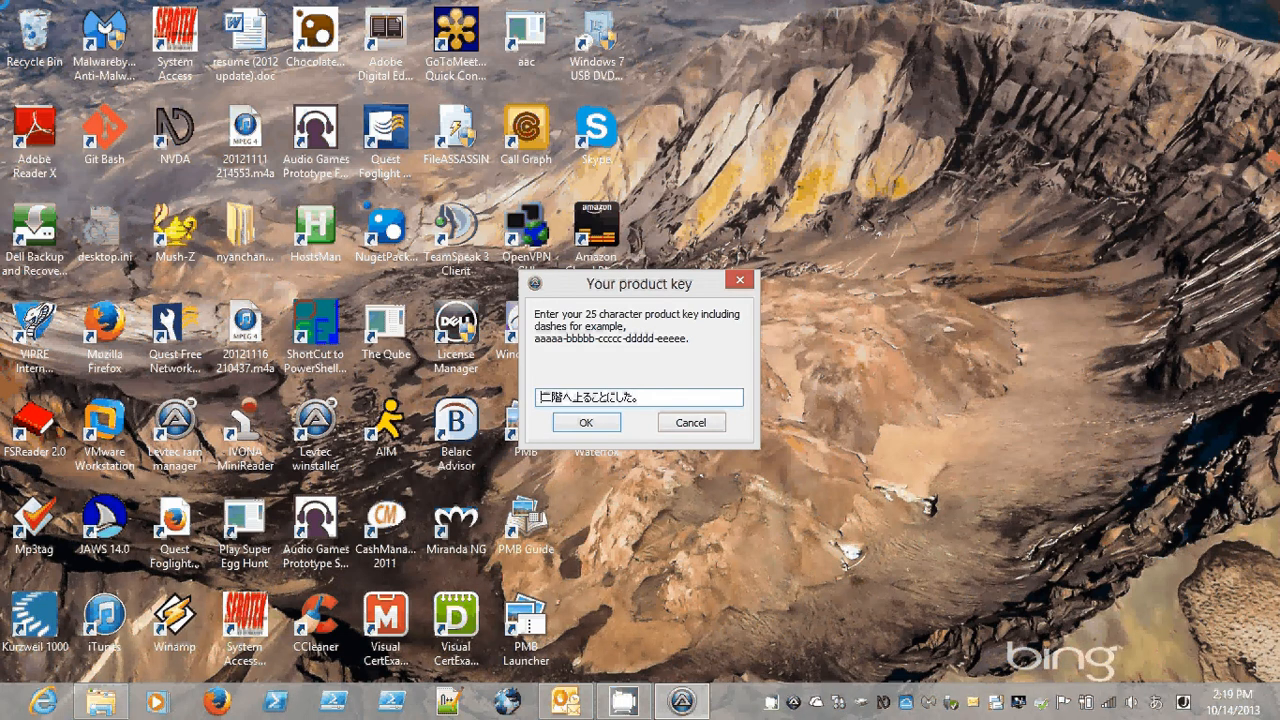
pyautogui.hotkey('alt', 'shift')
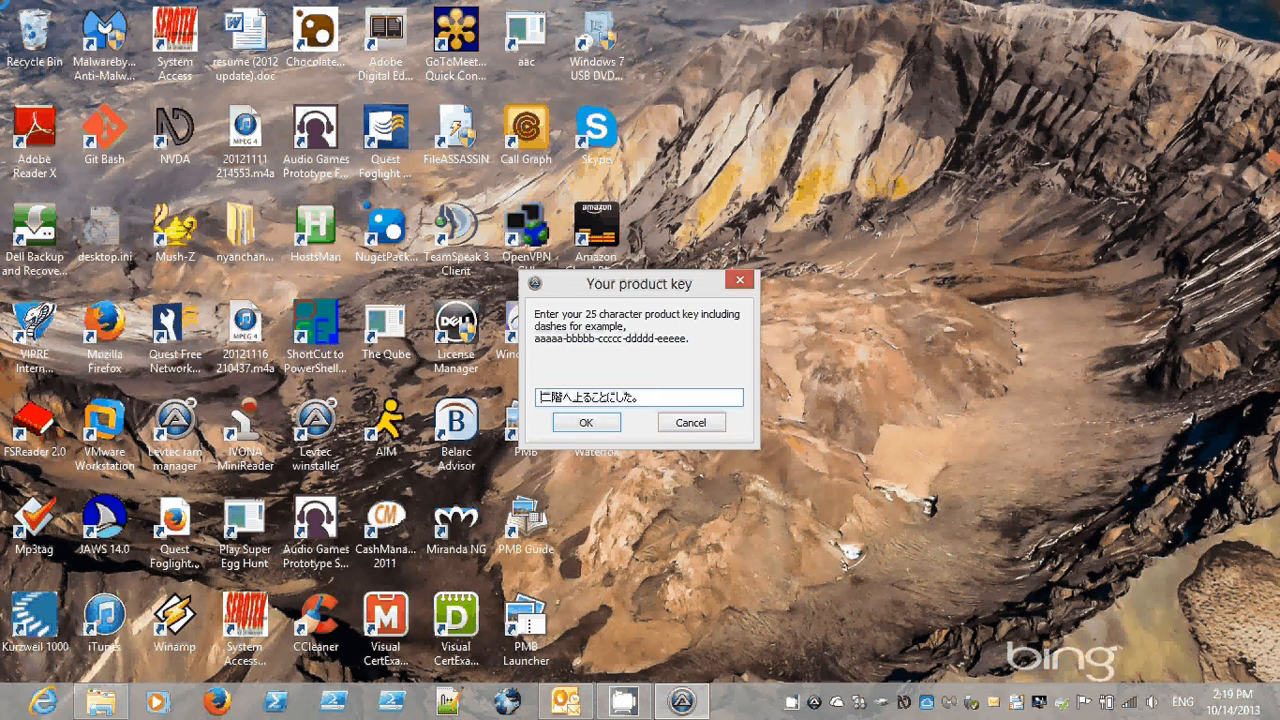
pyautogui.hotkey('shift', 'End')
pyautogui.press('Delete')
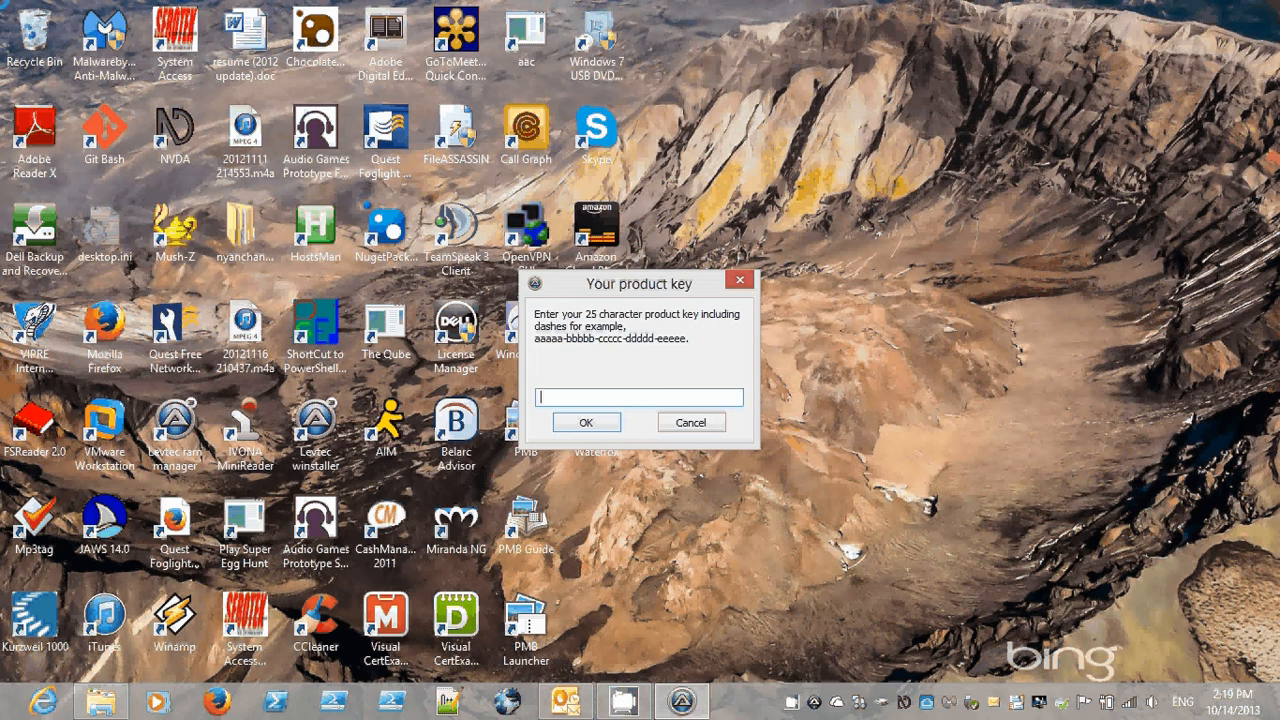
# Step: Switch to File Explorer and open the My Documents folder in the personal user folder on OS (C:)
pyautogui.press('super+m')
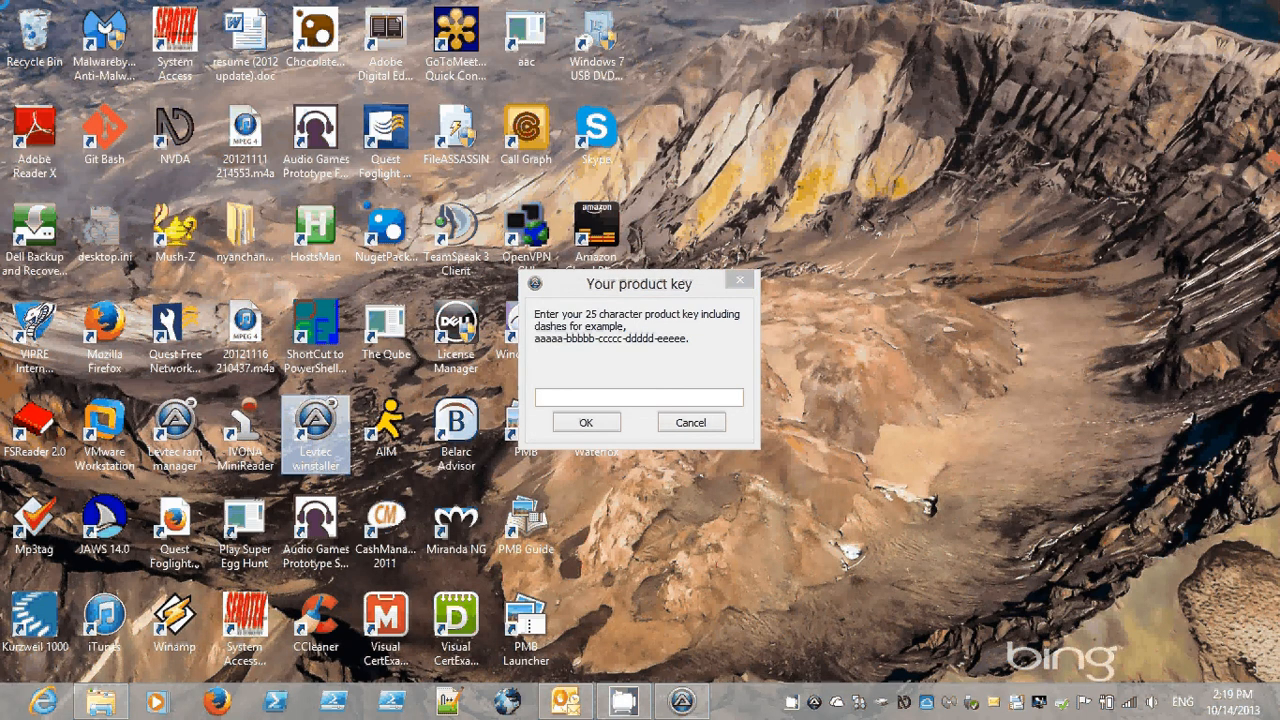
pyautogui.press('super+e')
pyautogui.press('Down')
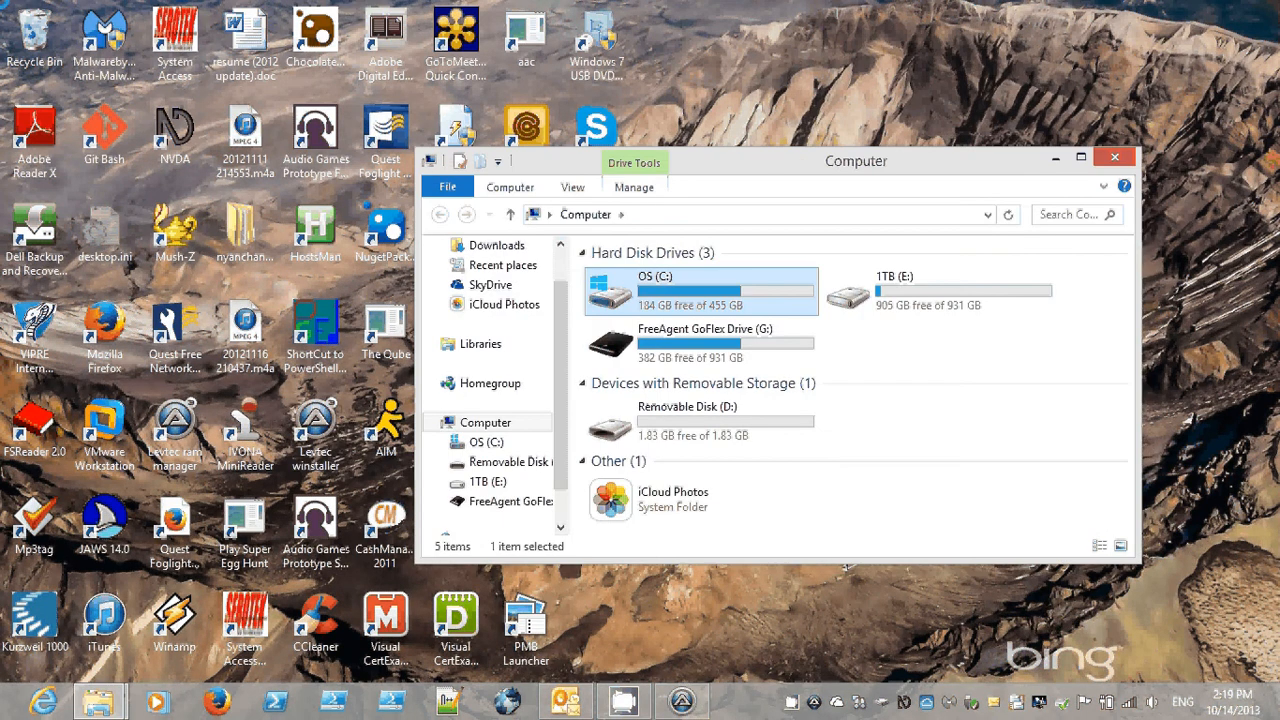
pyautogui.press('Return')
pyautogui.press('u')
pyautogui.press('Return')
pyautogui.press('k')
pyautogui.press('Return')
pyautogui.press('m')
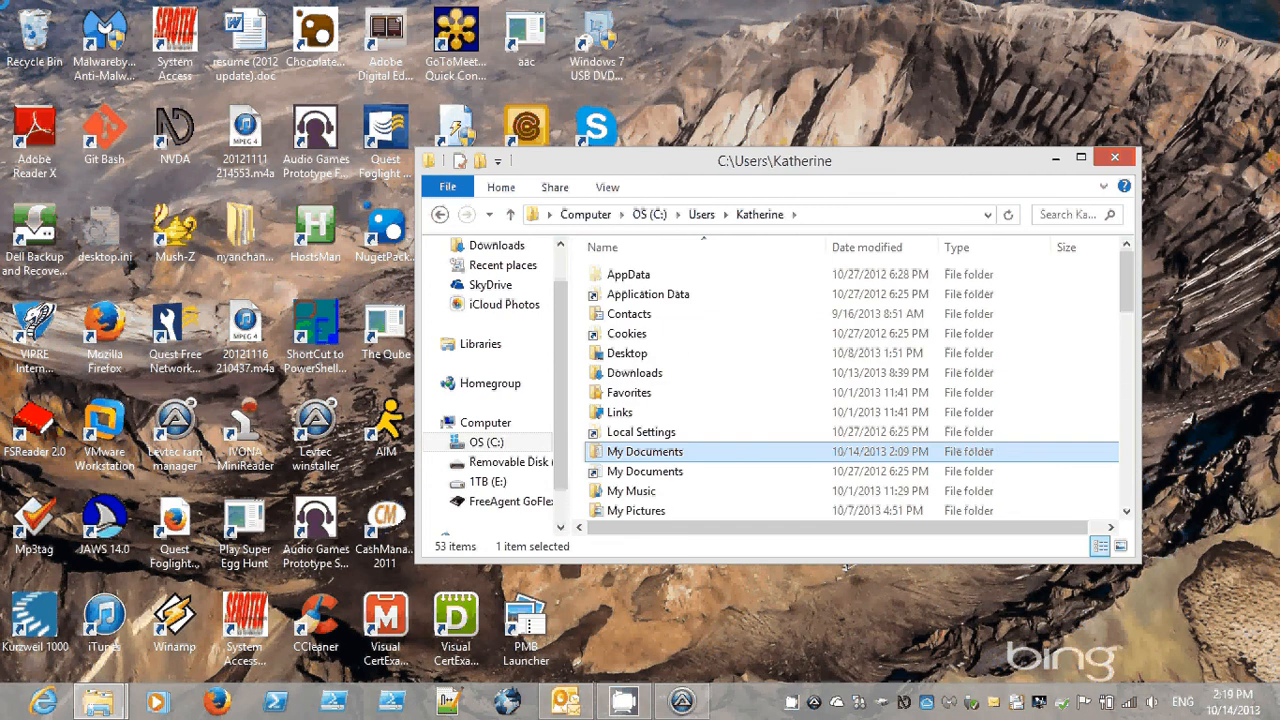
pyautogui.press('Return')
# Step: Find and open the text file Windows server 2012 product key.txt in My Documents
pyautogui.write('we')
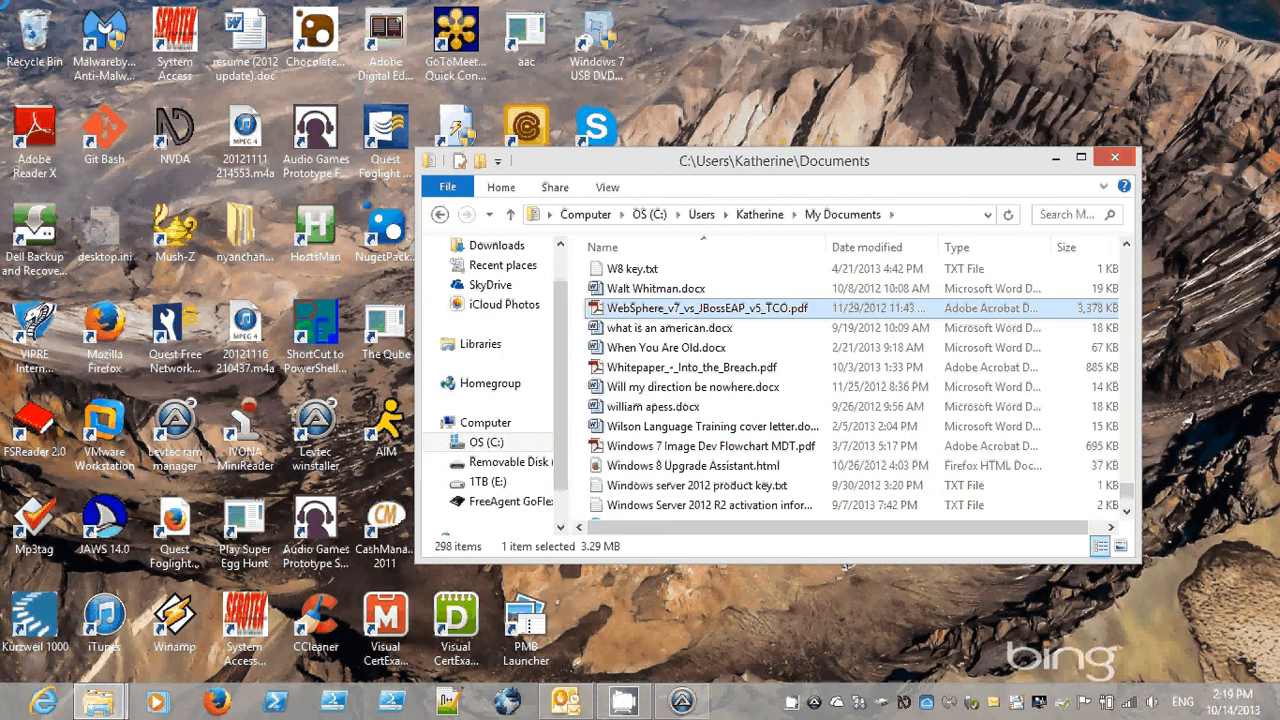
pyautogui.press('Down')
pyautogui.press('Down')
pyautogui.press('Down')
pyautogui.press('Down')
pyautogui.press('Down')
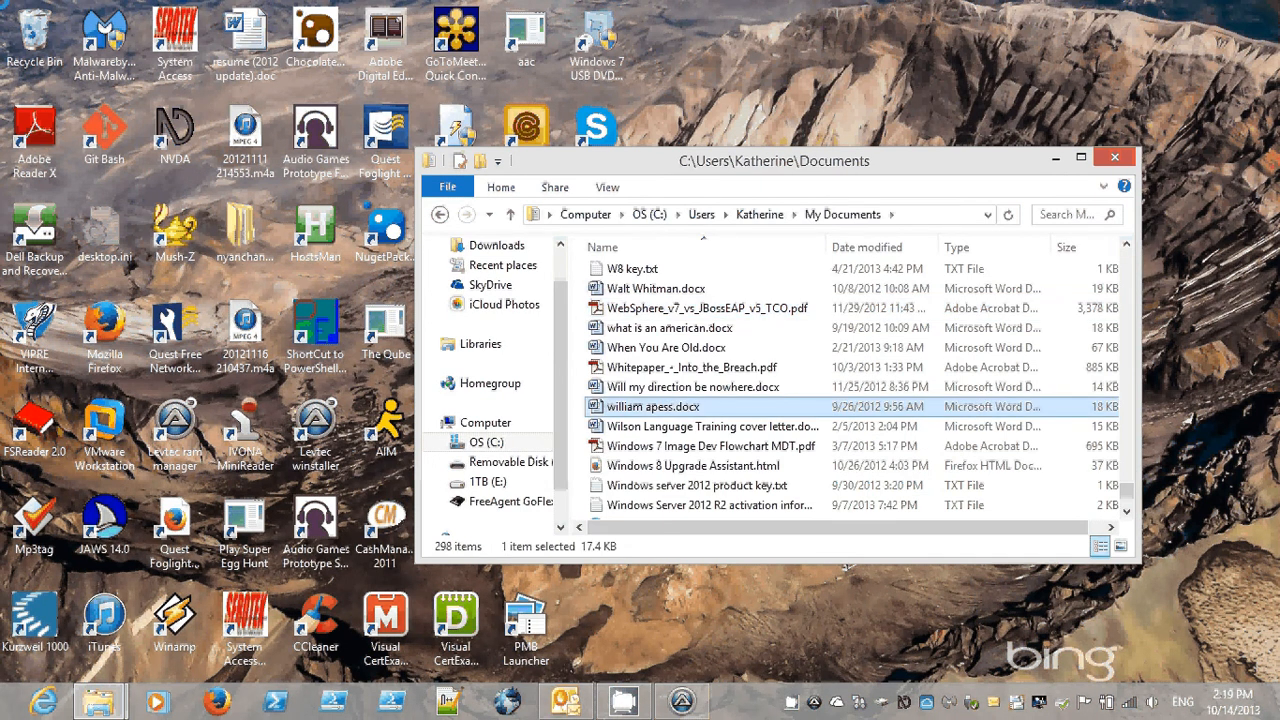
pyautogui.press('Down')
pyautogui.press('Down')
pyautogui.press('Down')
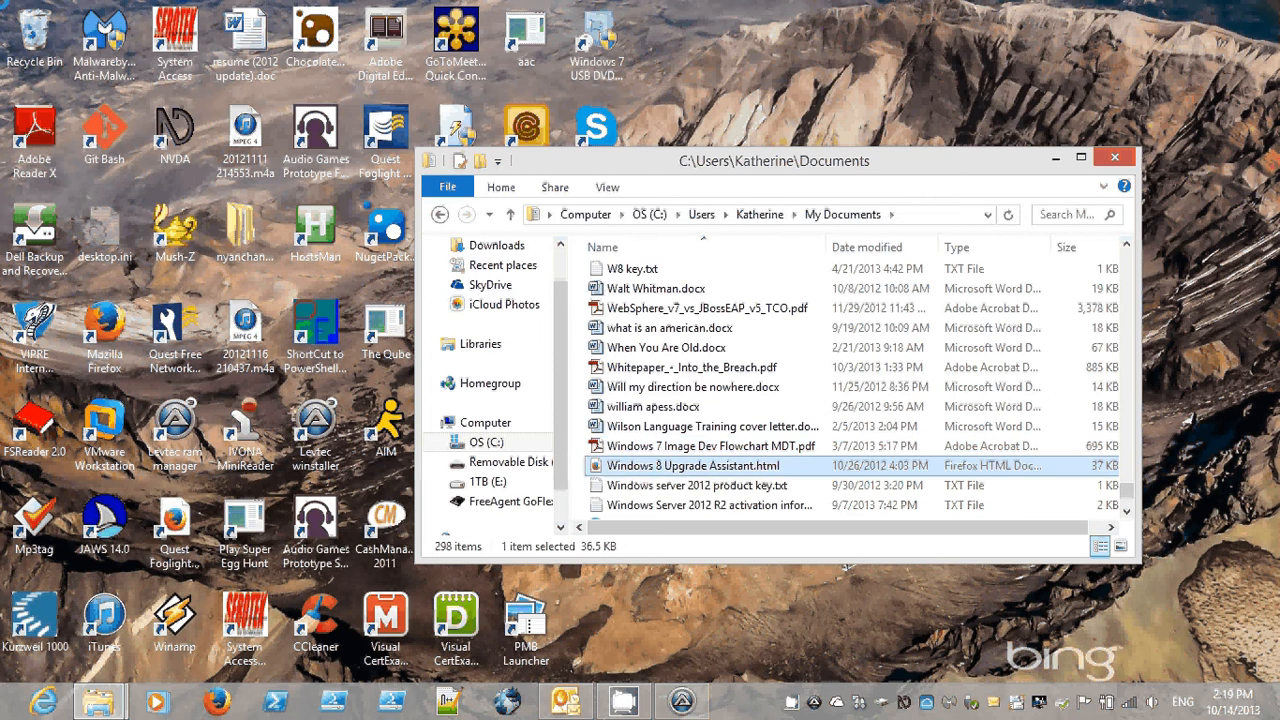
pyautogui.press('Down')
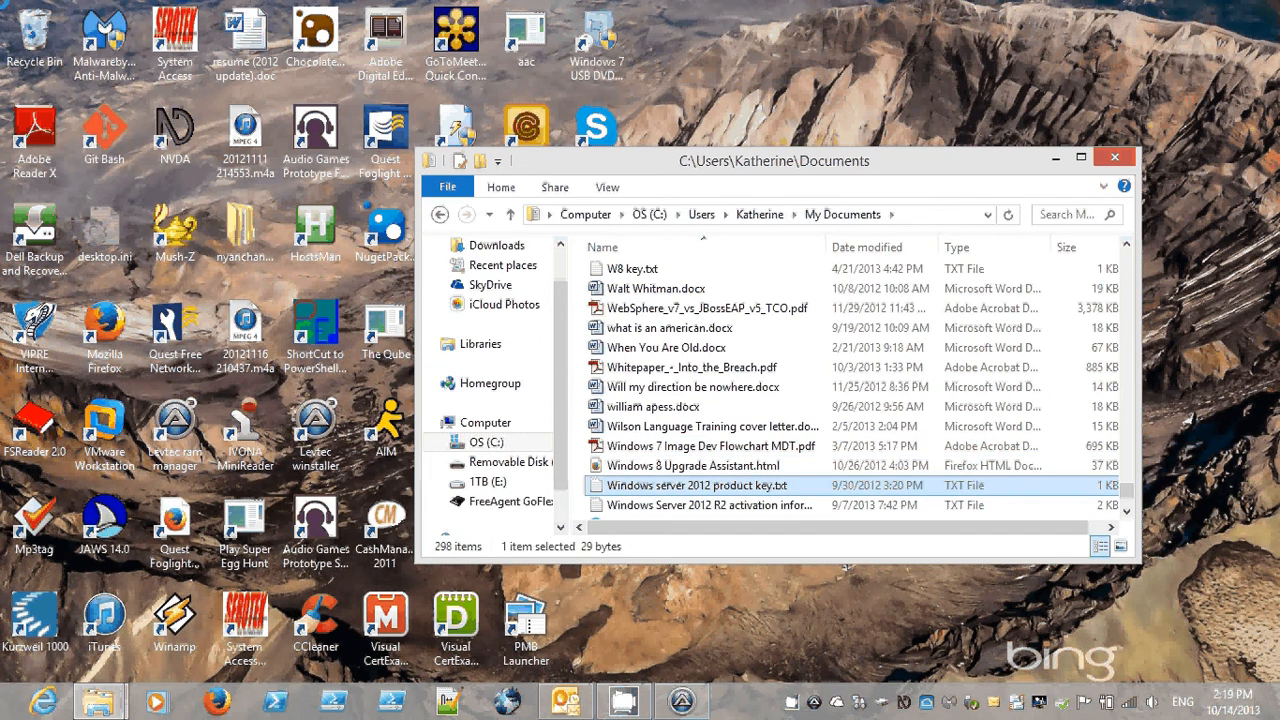
pyautogui.press('Down')
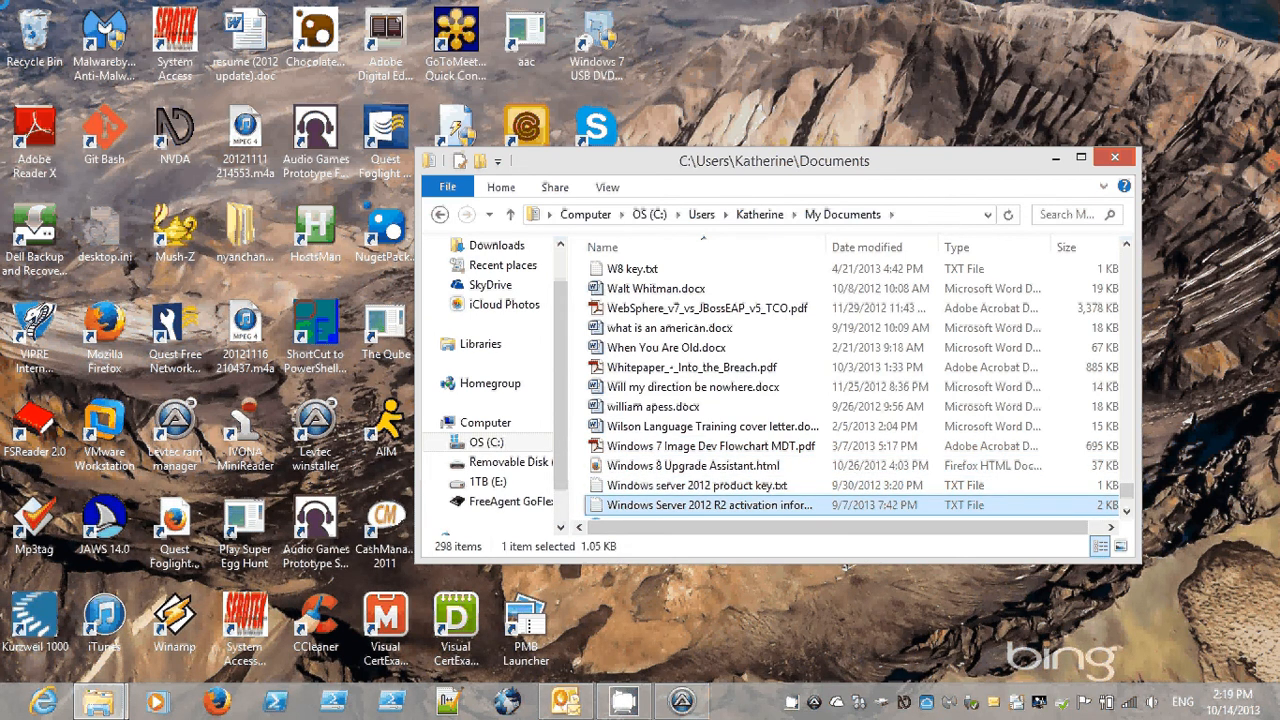
pyautogui.press('Up')
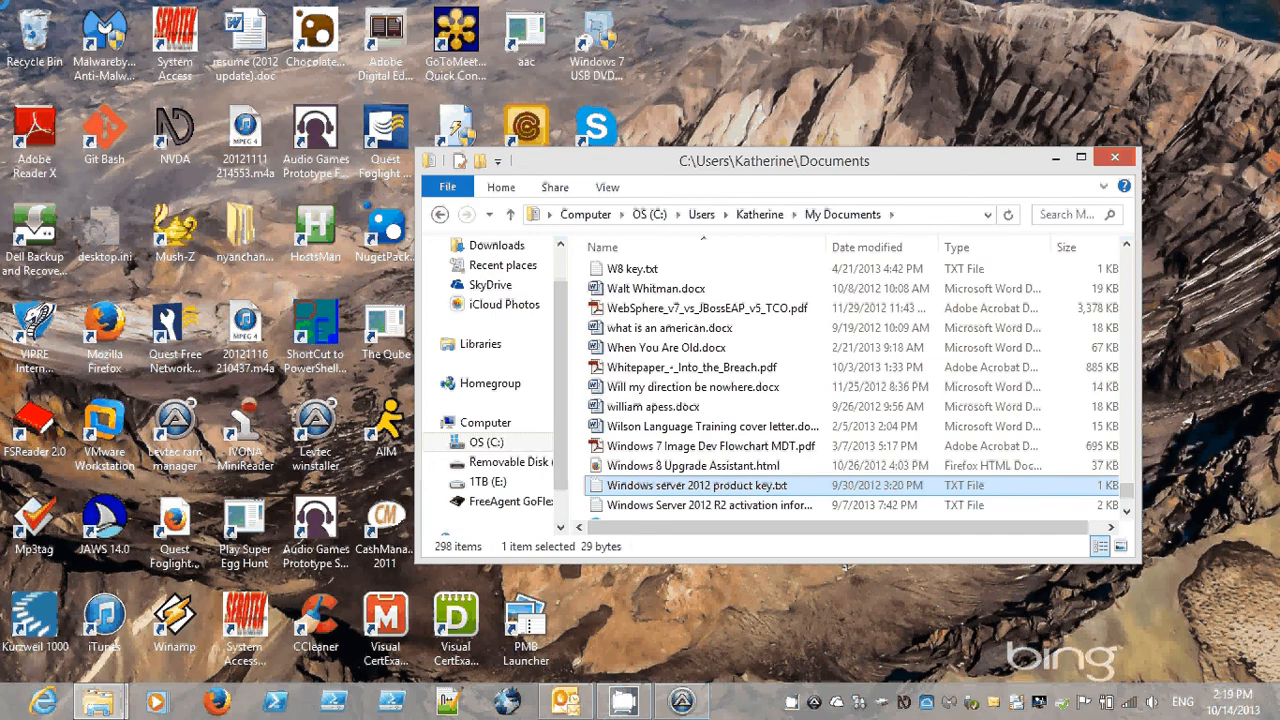
pyautogui.press('Return')
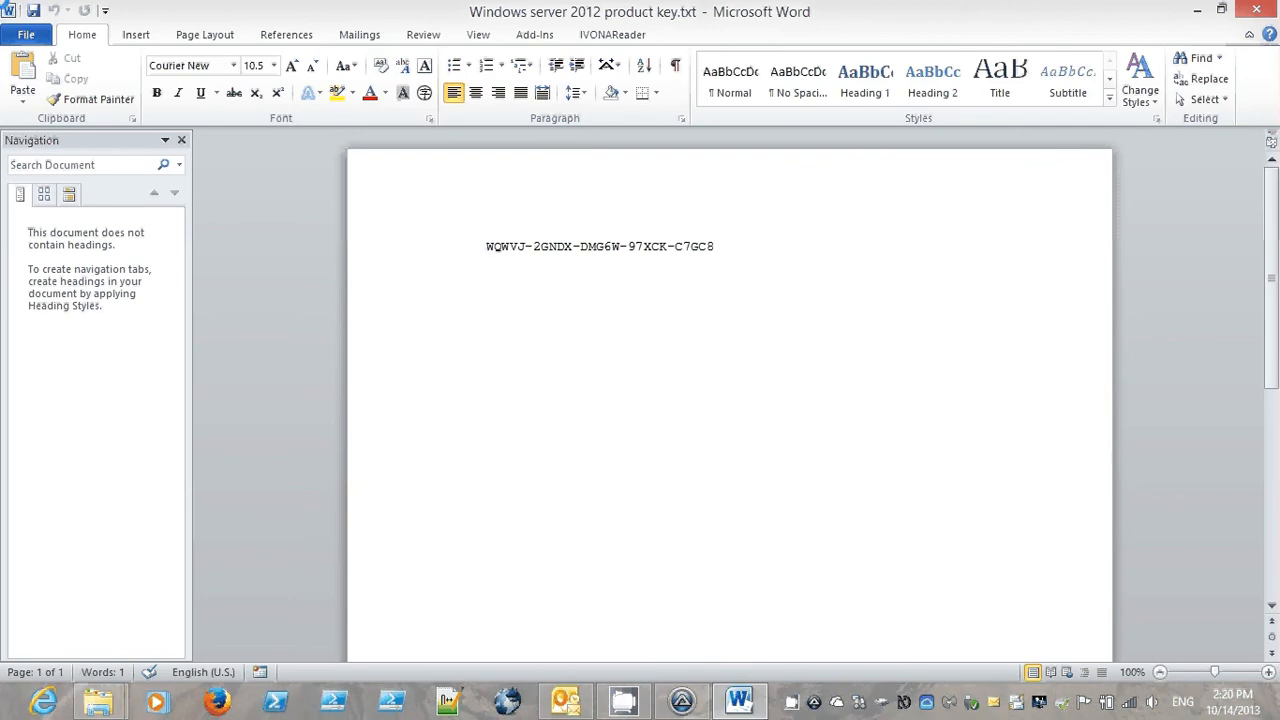
# Step: Copy the product key from the text document and submit it in Winstaller's product key prompt
pyautogui.hotkey('ctrl', 'a')
pyautogui.hotkey('ctrl', 'c')
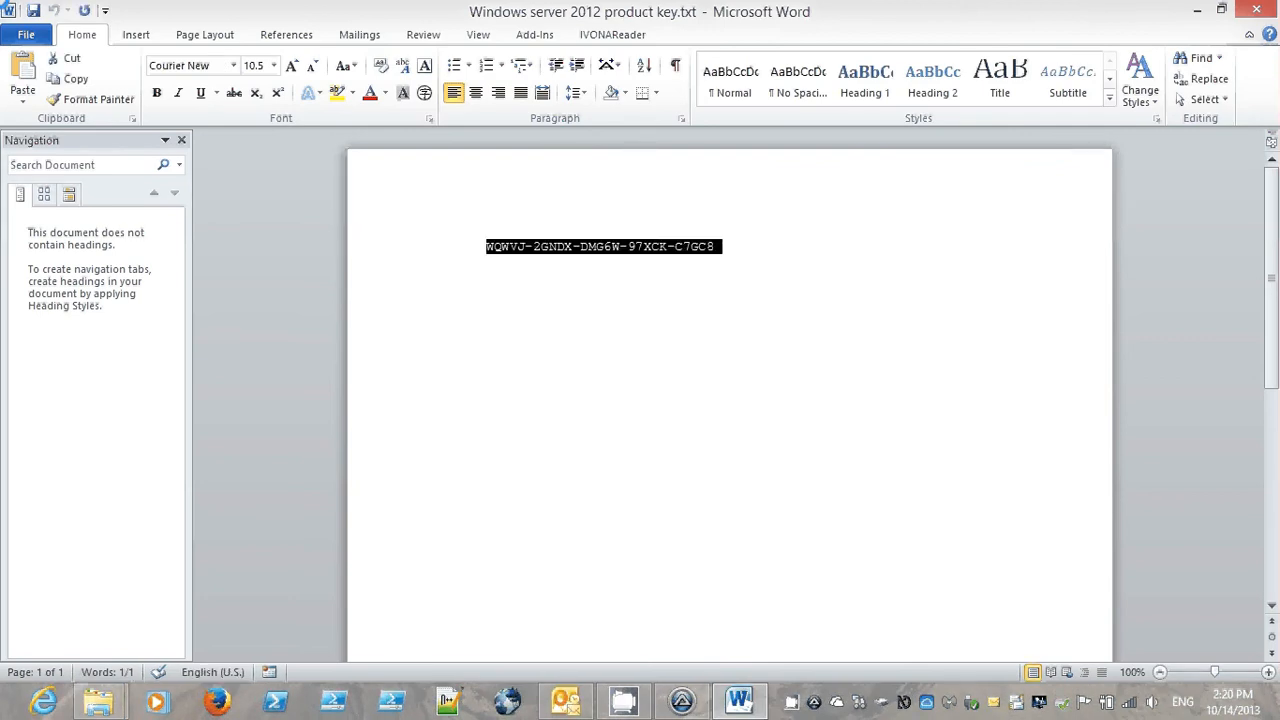
pyautogui.hotkey('alt', 'Tab')
pyautogui.hotkey('alt', 'Tab')
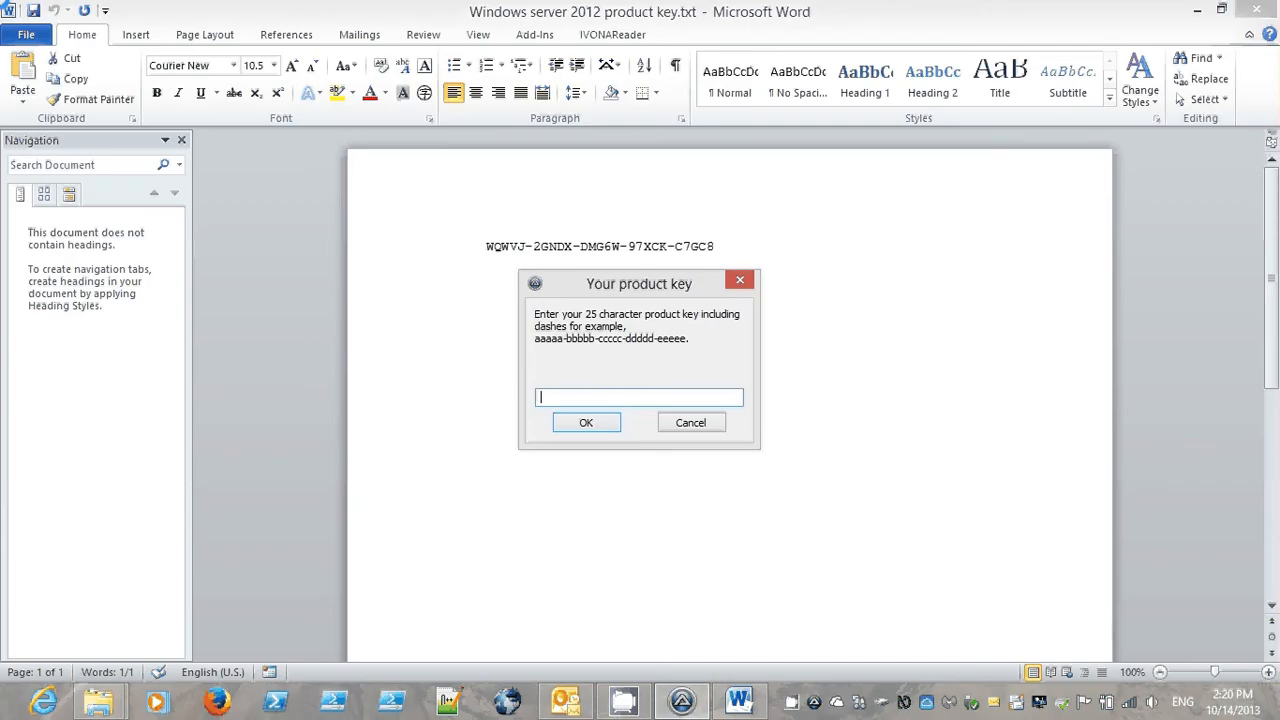
pyautogui.hotkey('ctrl', 'v')
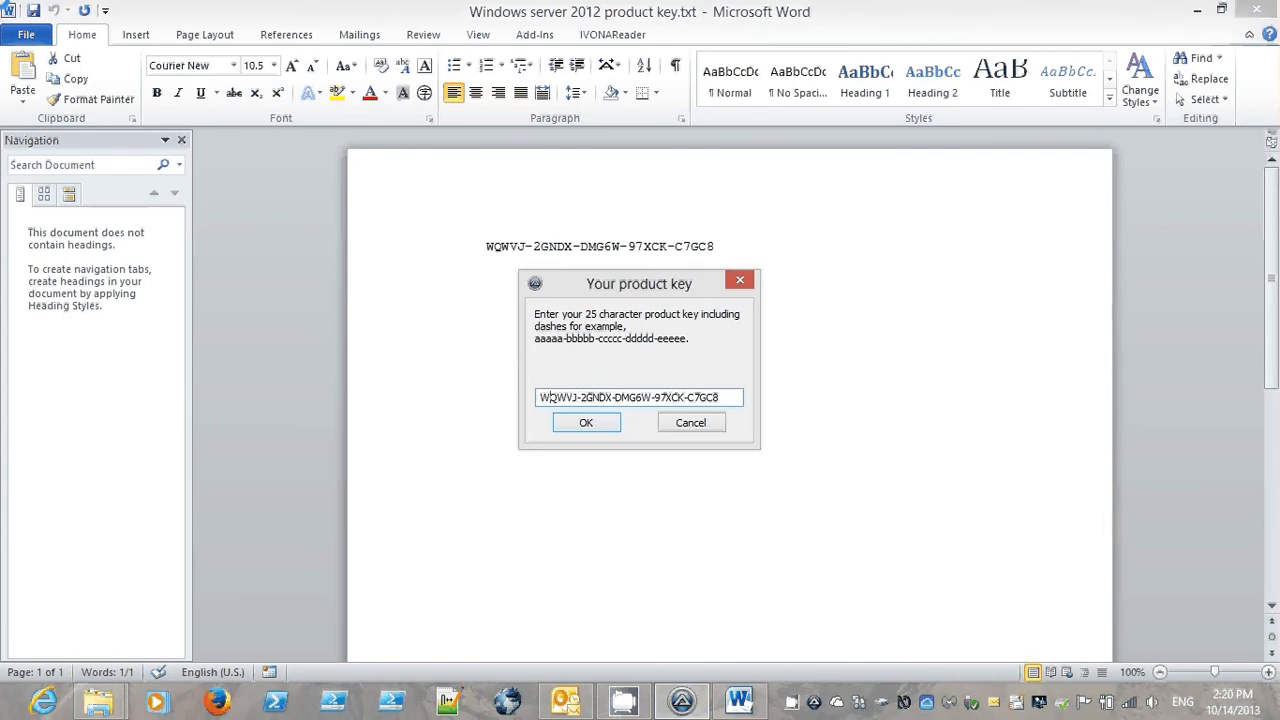
pyautogui.press('Tab')
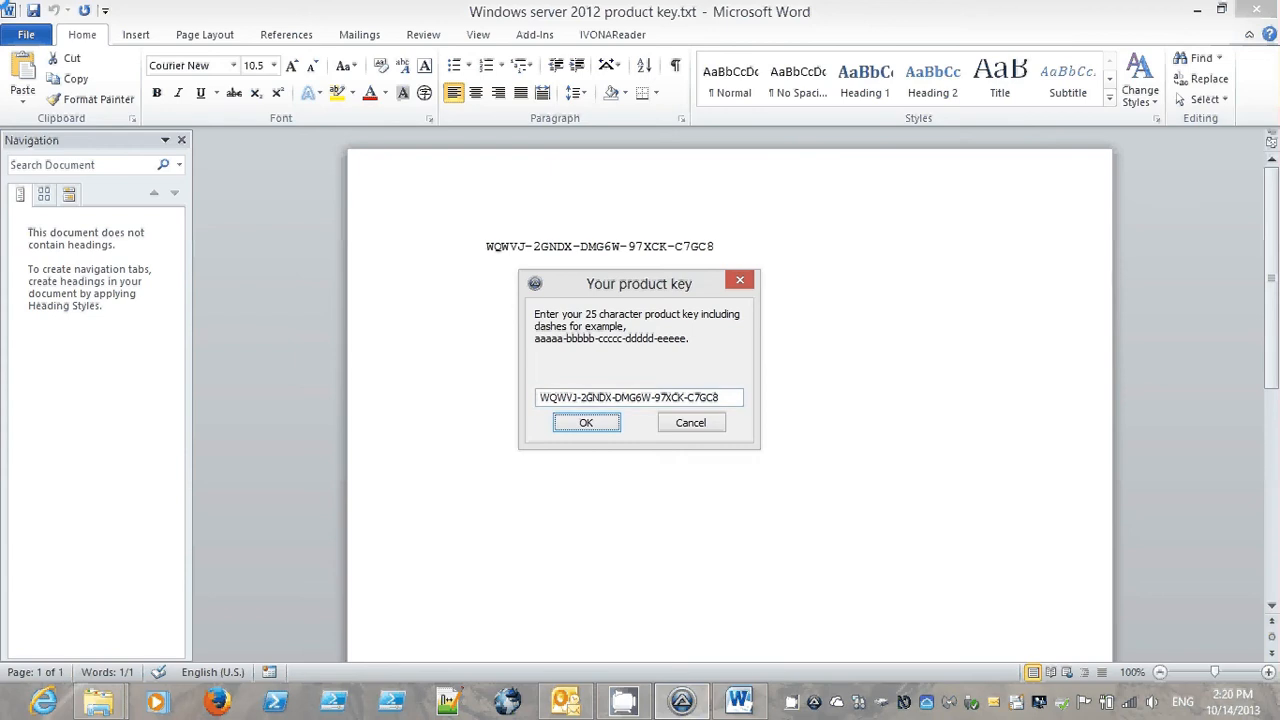
pyautogui.press('Return')
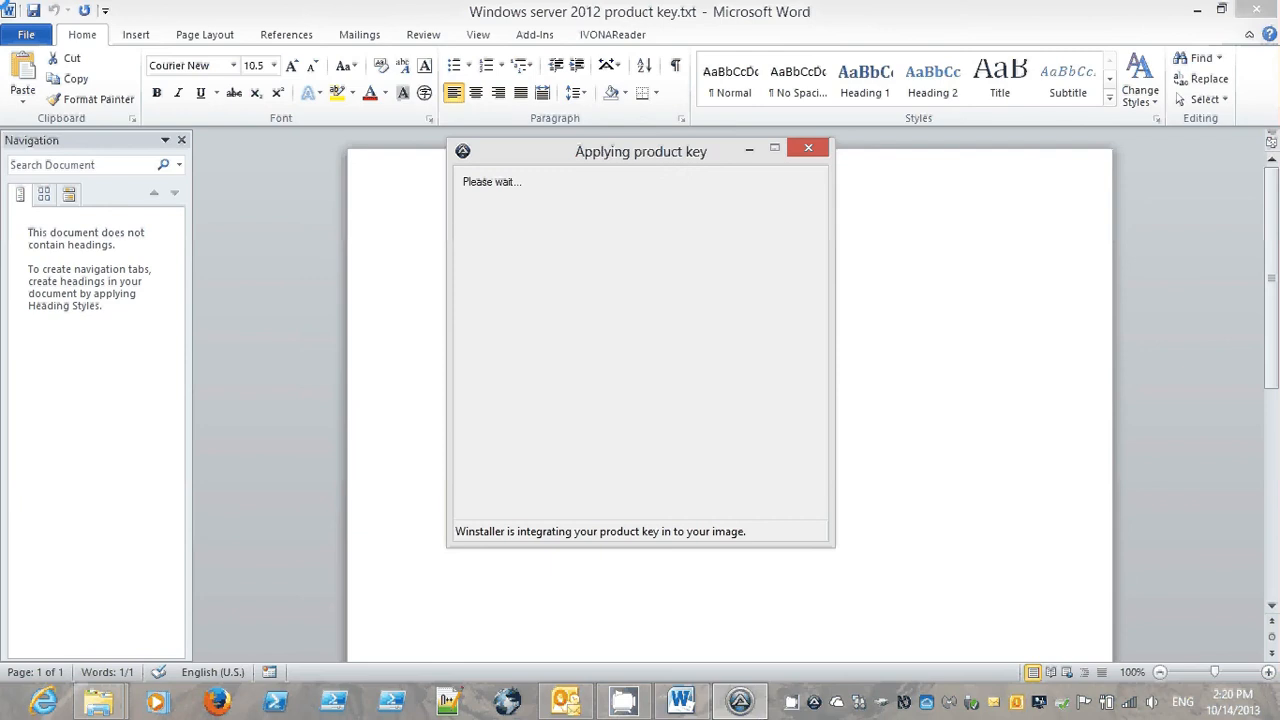
# Step: Switch back to the product key document in Word, close it without saving changes and exit Word
pyautogui.hotkey('alt', 'Tab')
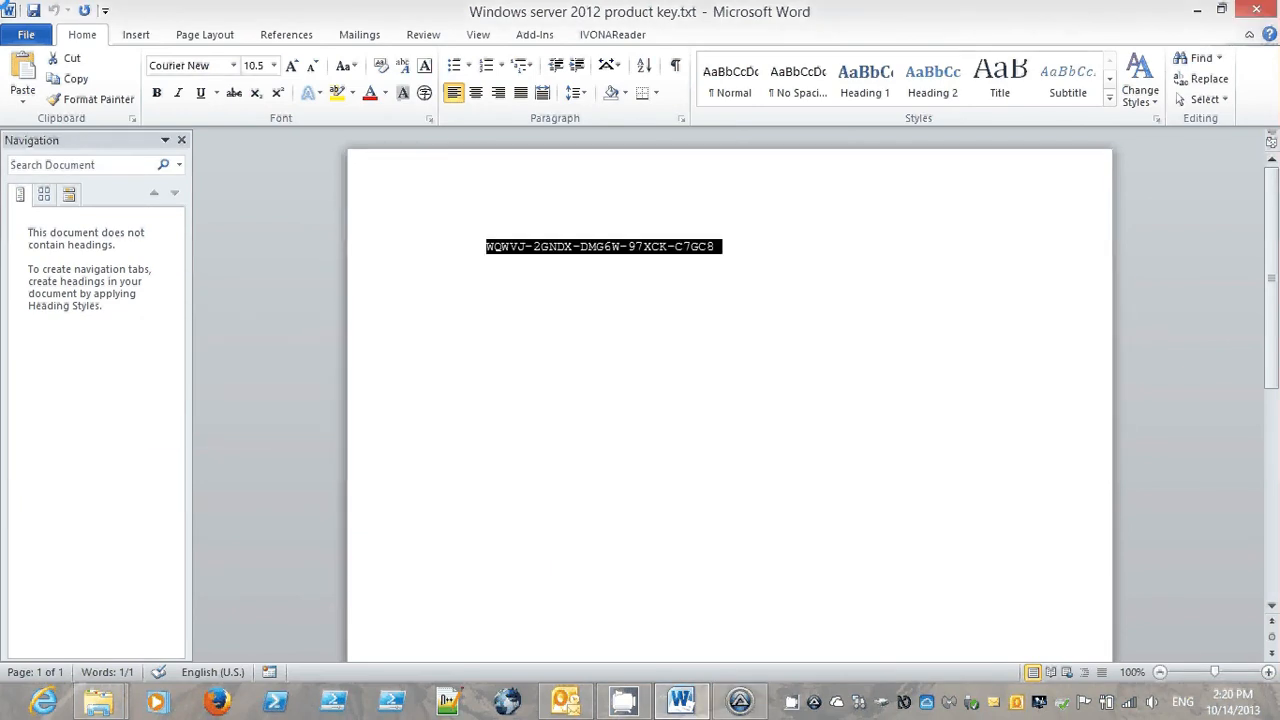
pyautogui.press('Home')
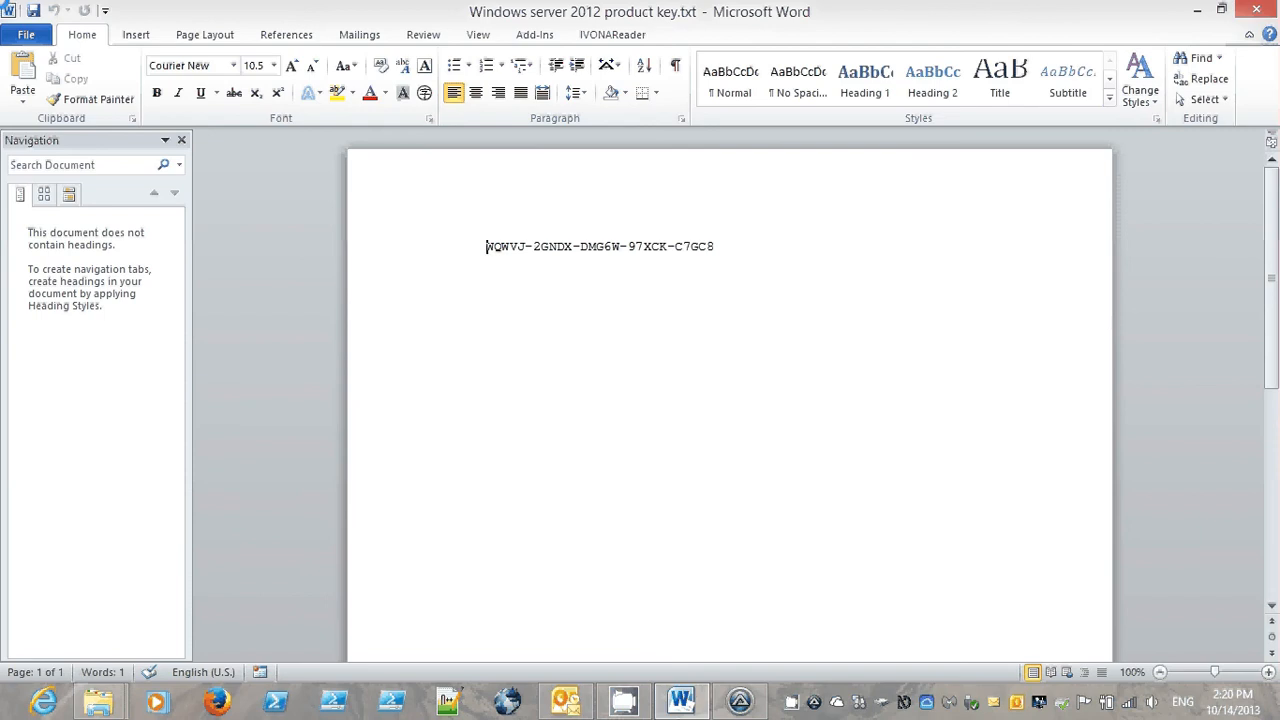
pyautogui.hotkey('ctrl', 'w')
pyautogui.press('Tab')
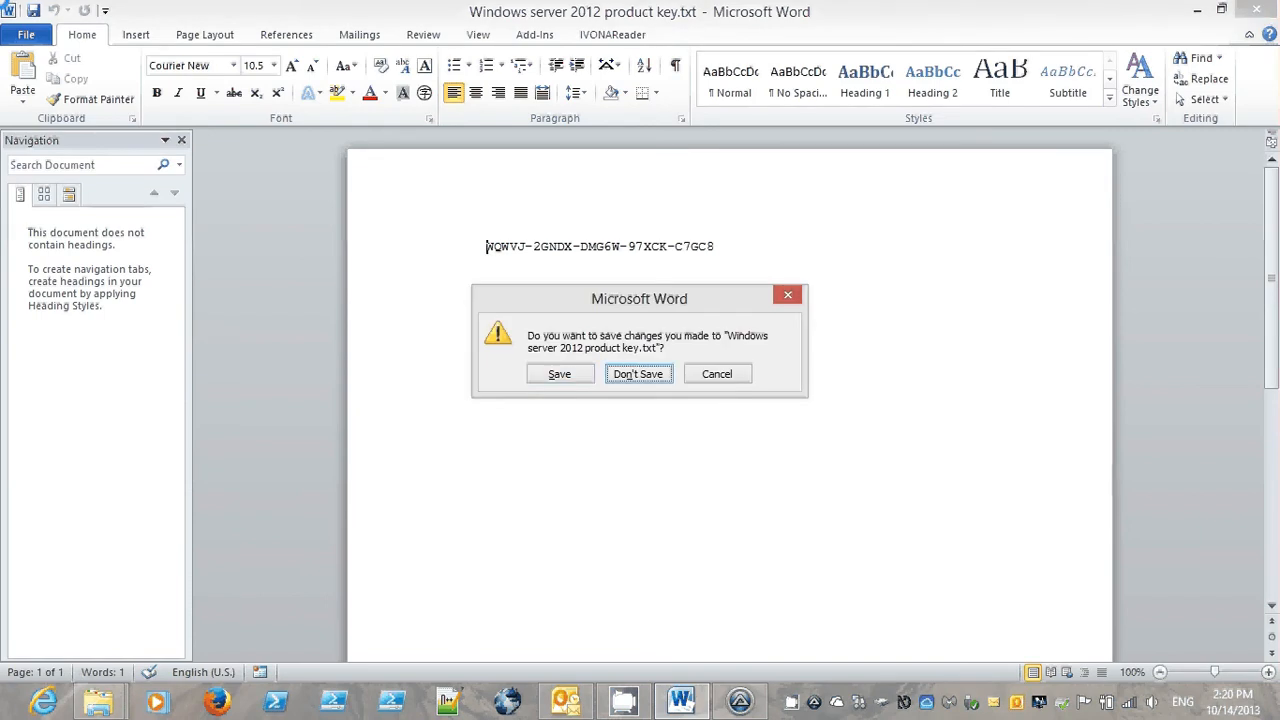
pyautogui.press('Return')
pyautogui.hotkey('alt', 'F4')
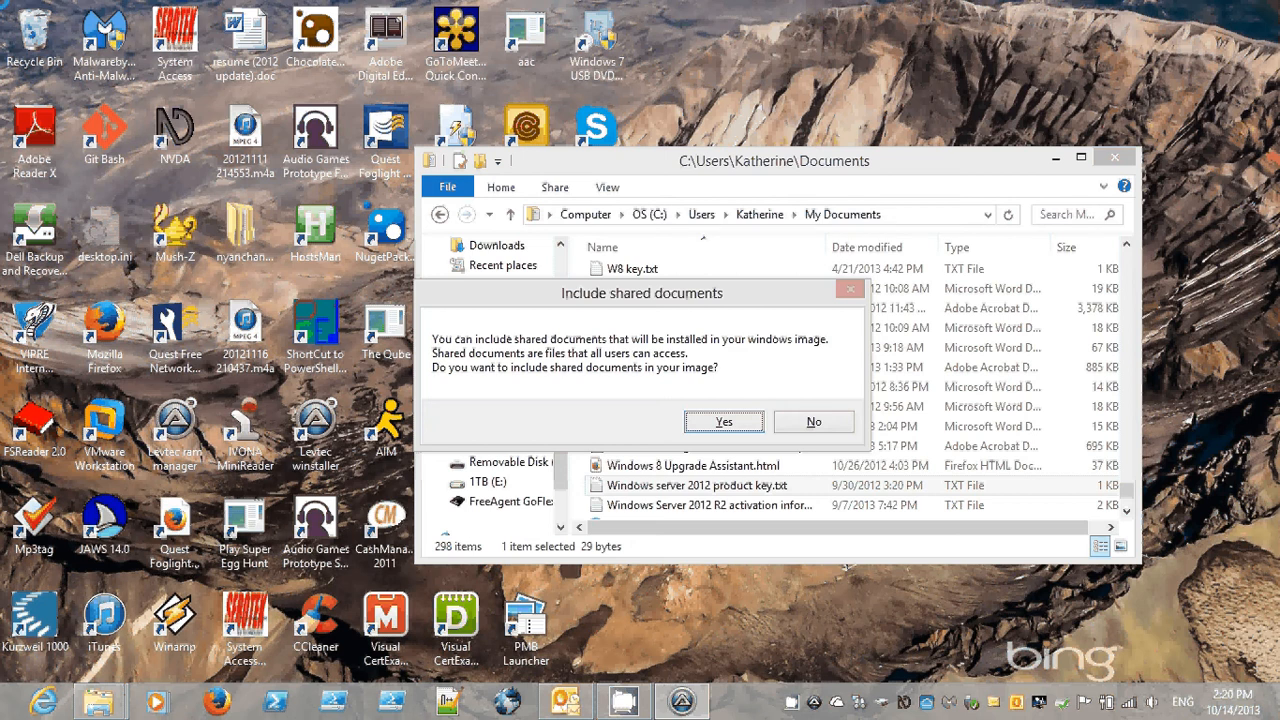
# Step: Decline including shared documents and choose not to slipstream device drivers into the image
pyautogui.press('Tab')
pyautogui.press('Return')
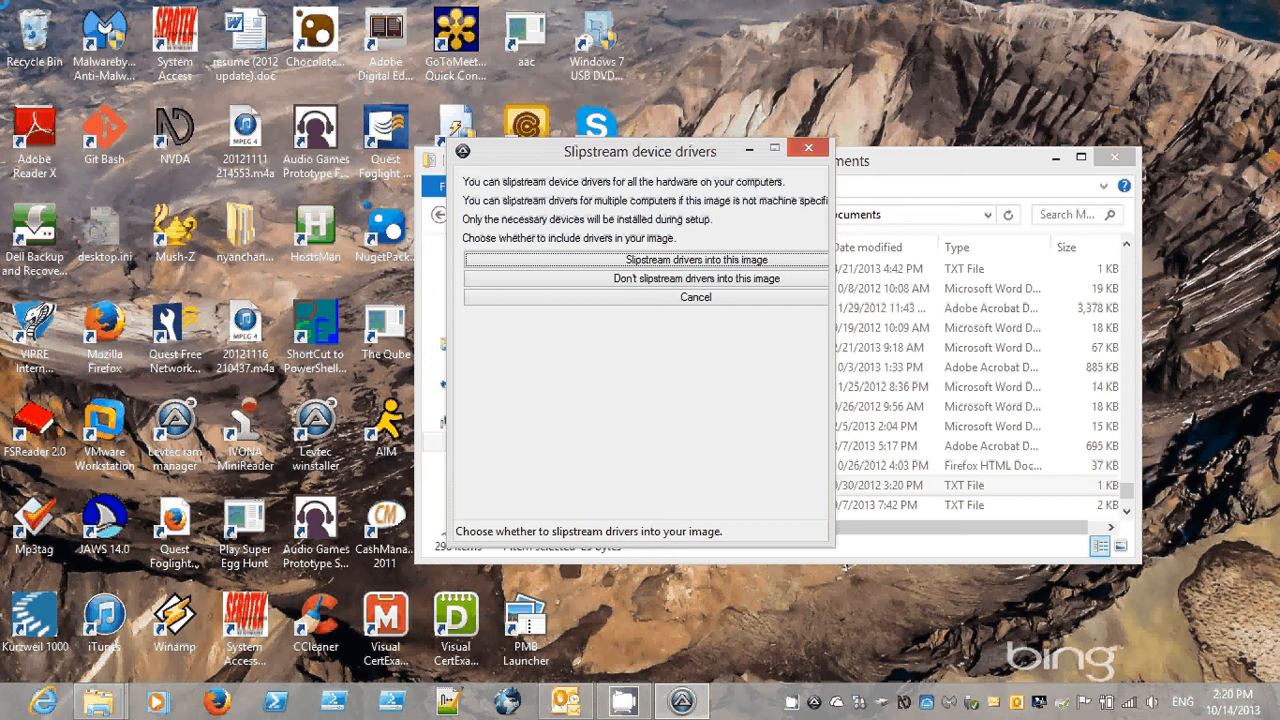
pyautogui.press('Tab')
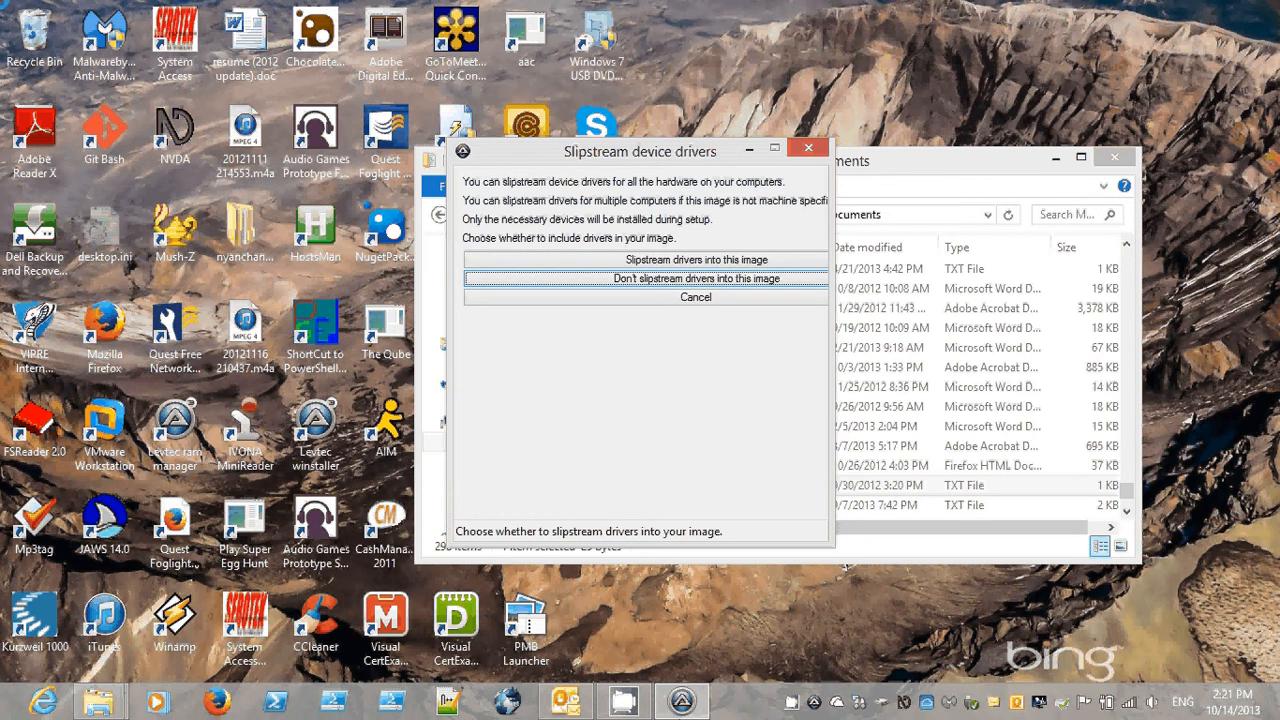
pyautogui.press('Return')
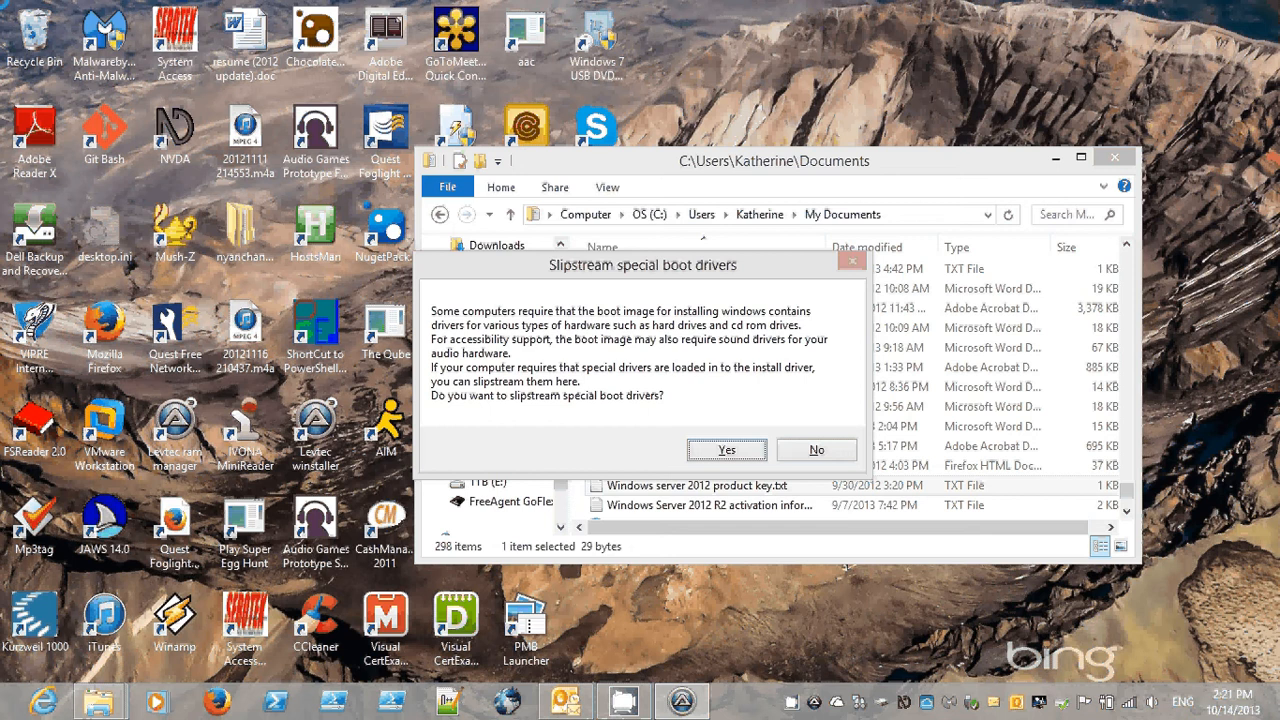
# Step: Decline slipstreaming special boot drivers and choose to slipstream Windows updates from a local source
pyautogui.press('Tab')
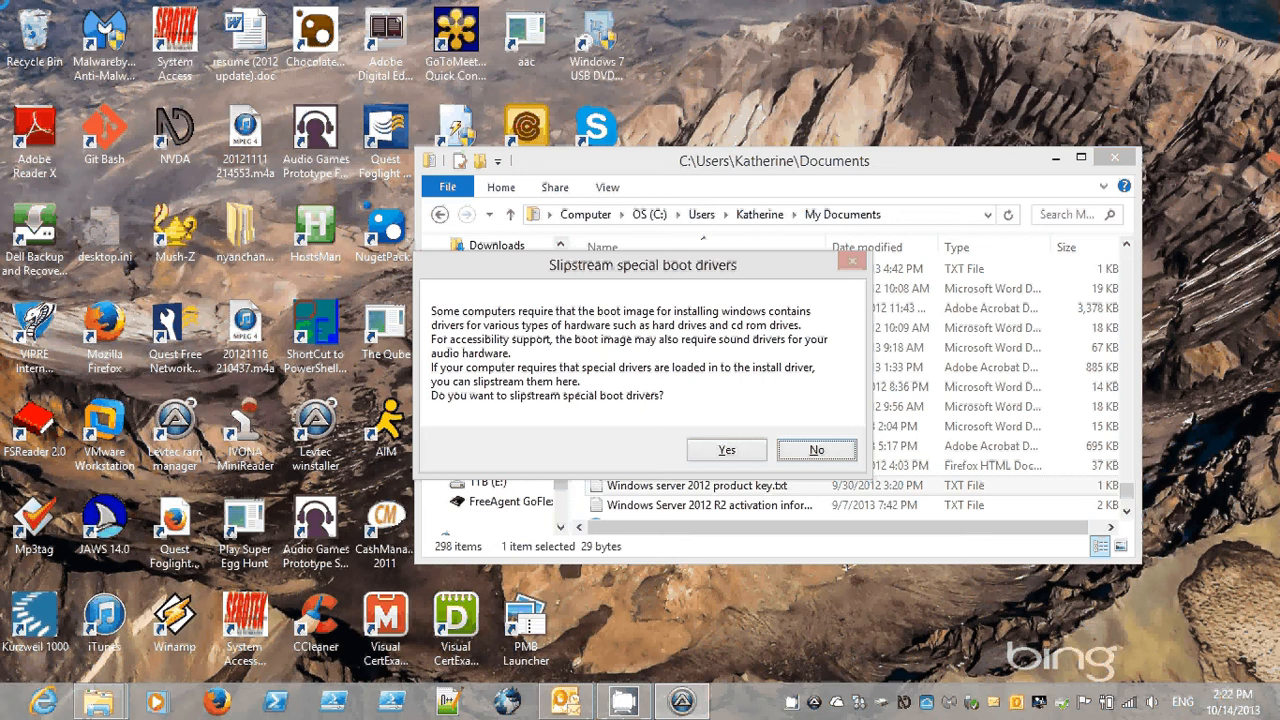
pyautogui.press('Return')
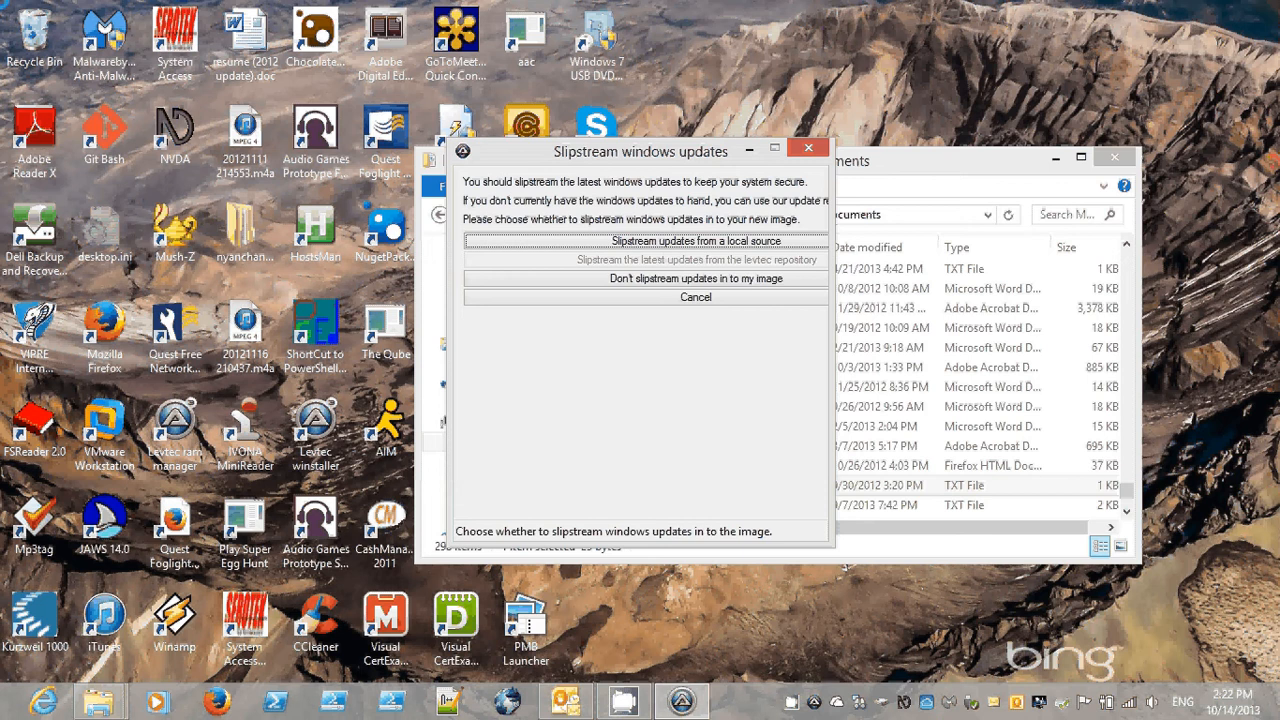
pyautogui.press('Tab')
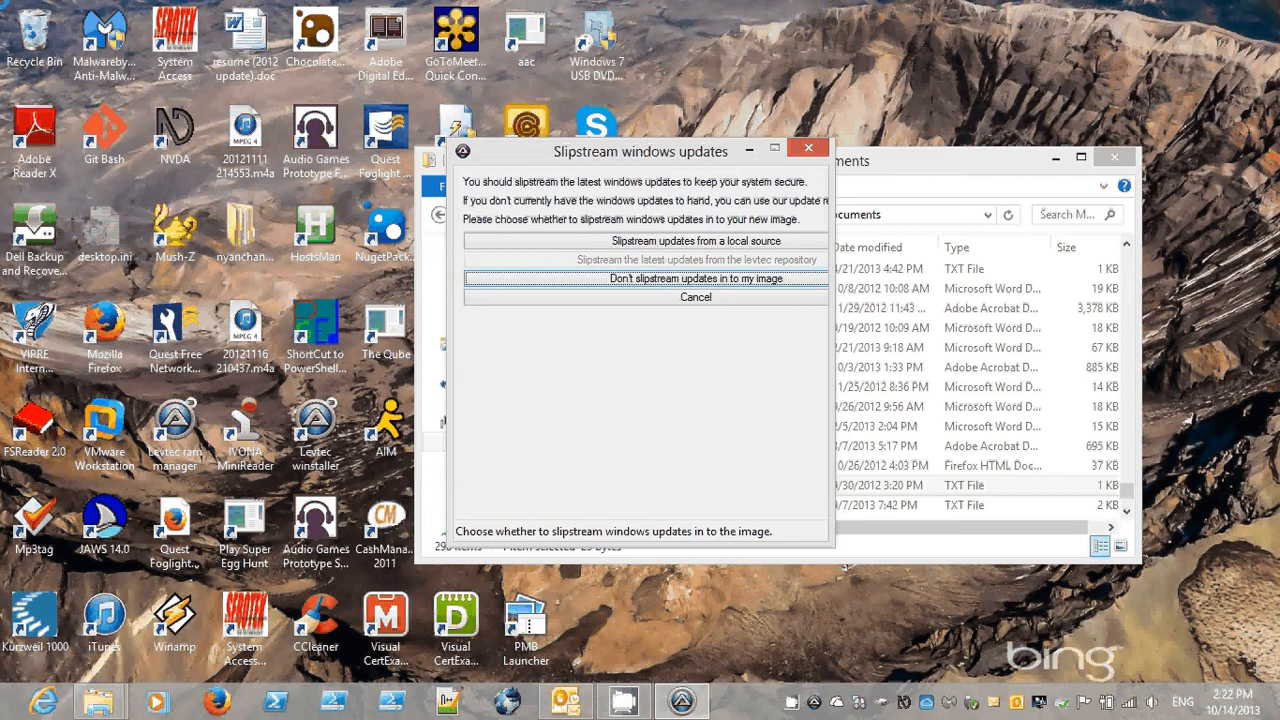
pyautogui.hotkey('shift', 'Tab')
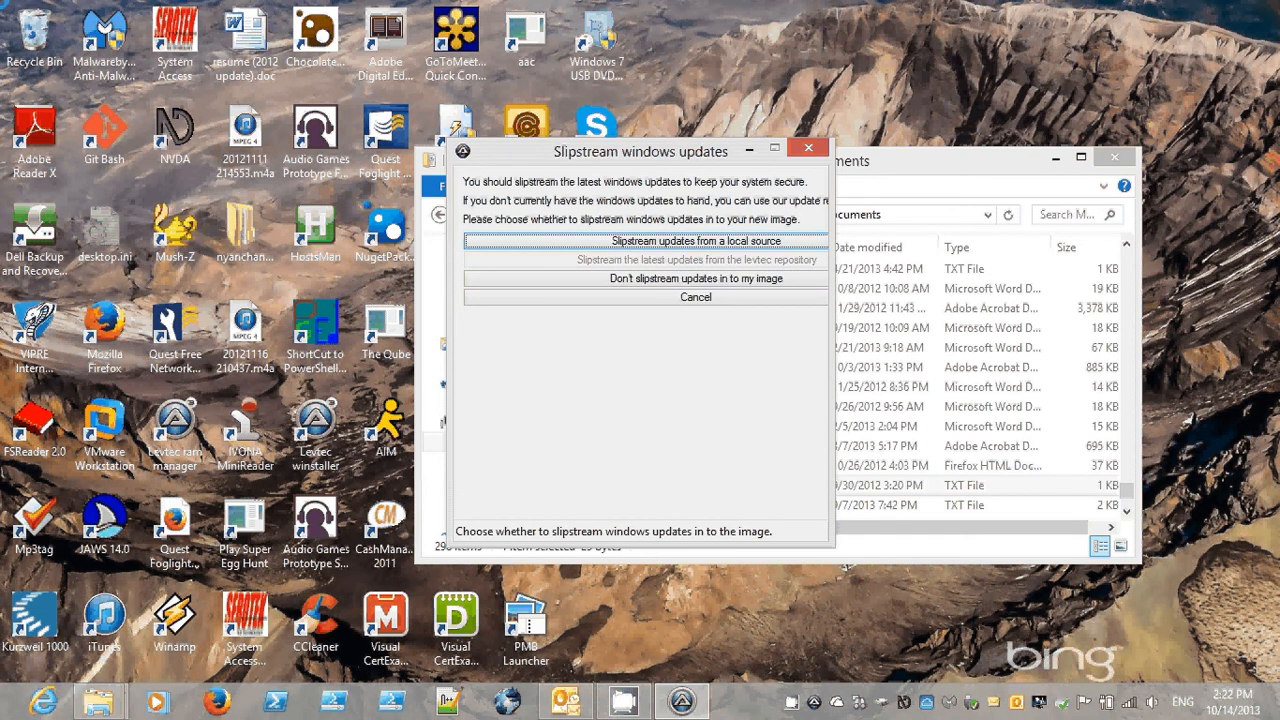
pyautogui.press('Tab')
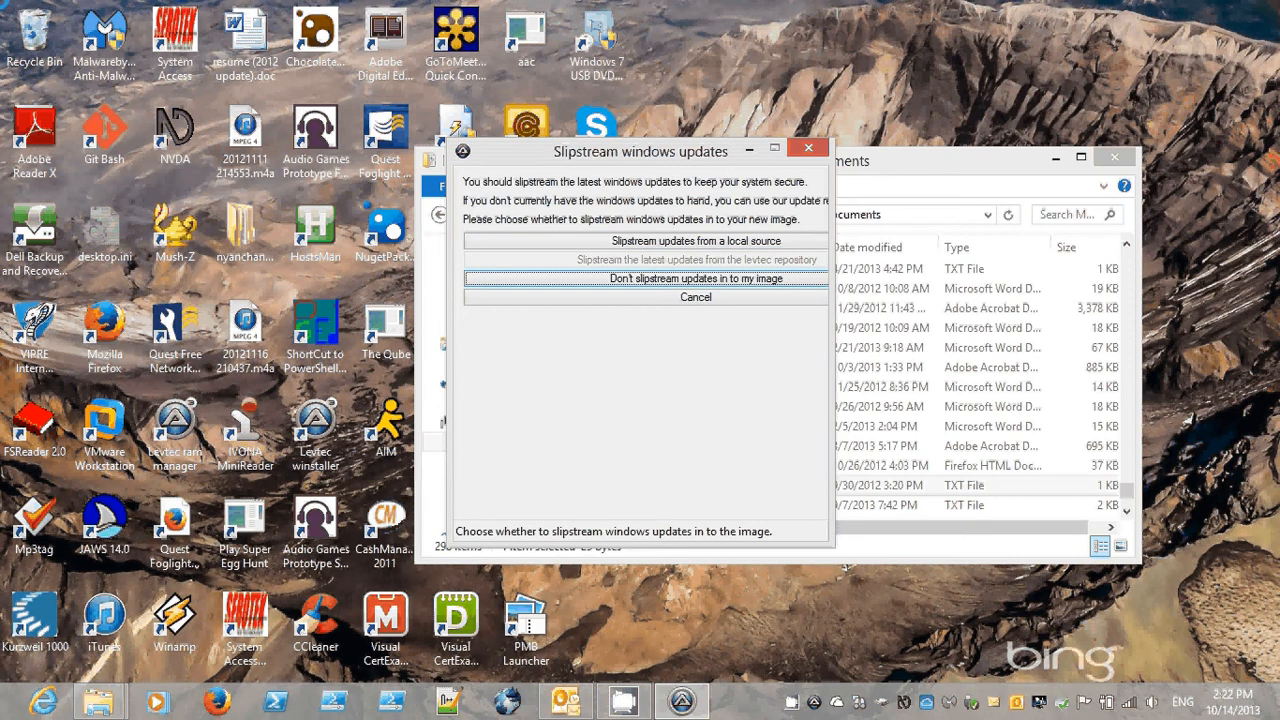
pyautogui.hotkey('shift', 'Tab')
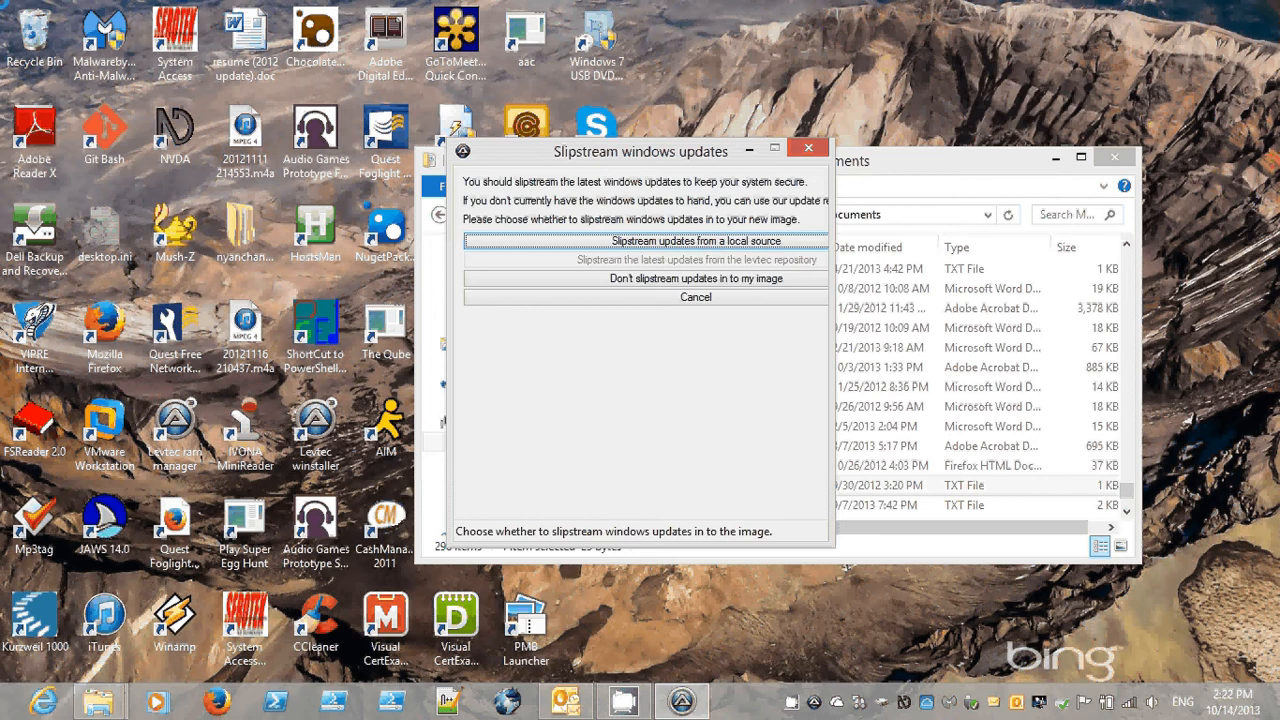
pyautogui.press('Return')
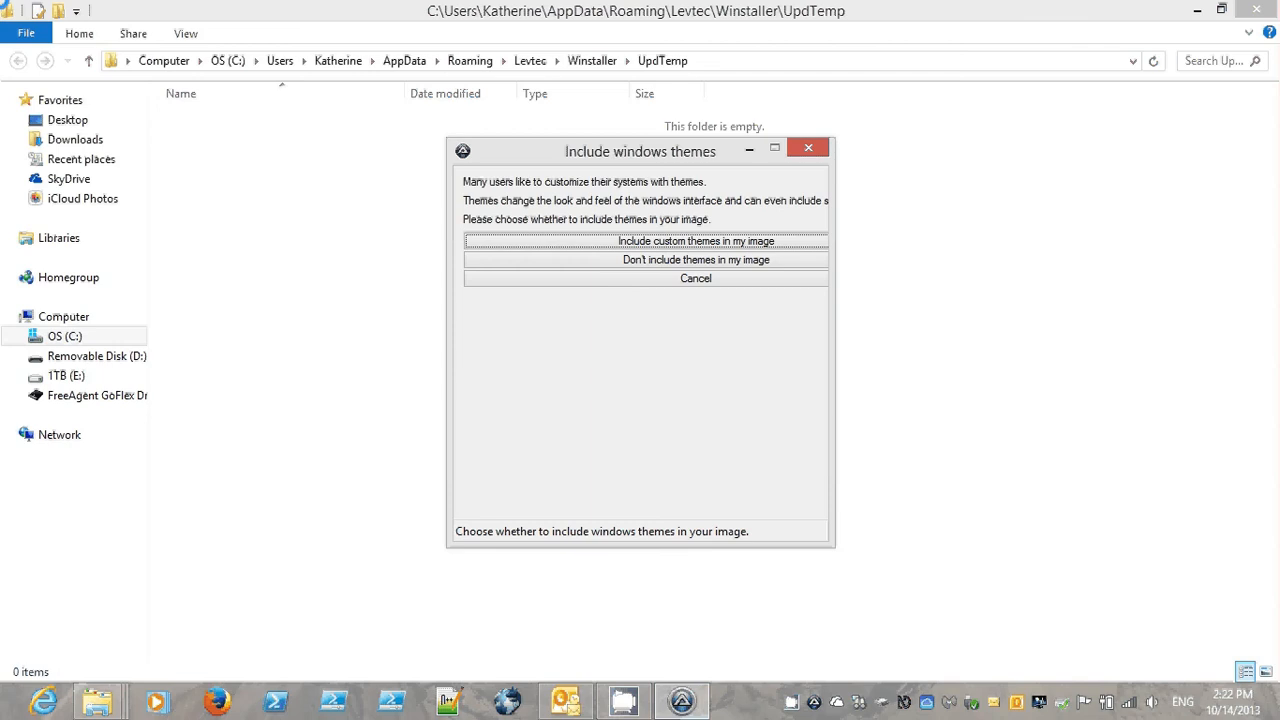
# Step: Switch to the File Explorer window showing Winstaller's UpdTemp folder and close it
pyautogui.press('Tab')
pyautogui.press('Tab')
pyautogui.press('Tab')
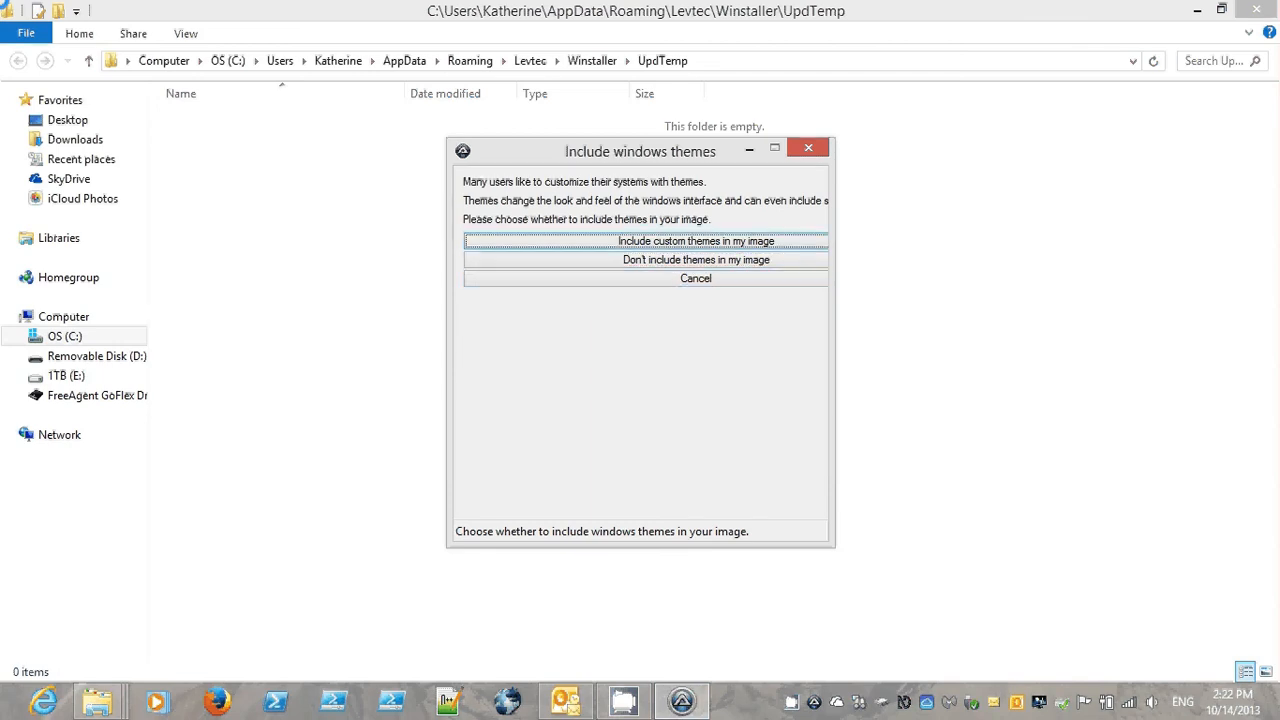
pyautogui.hotkey('alt', 'Tab')
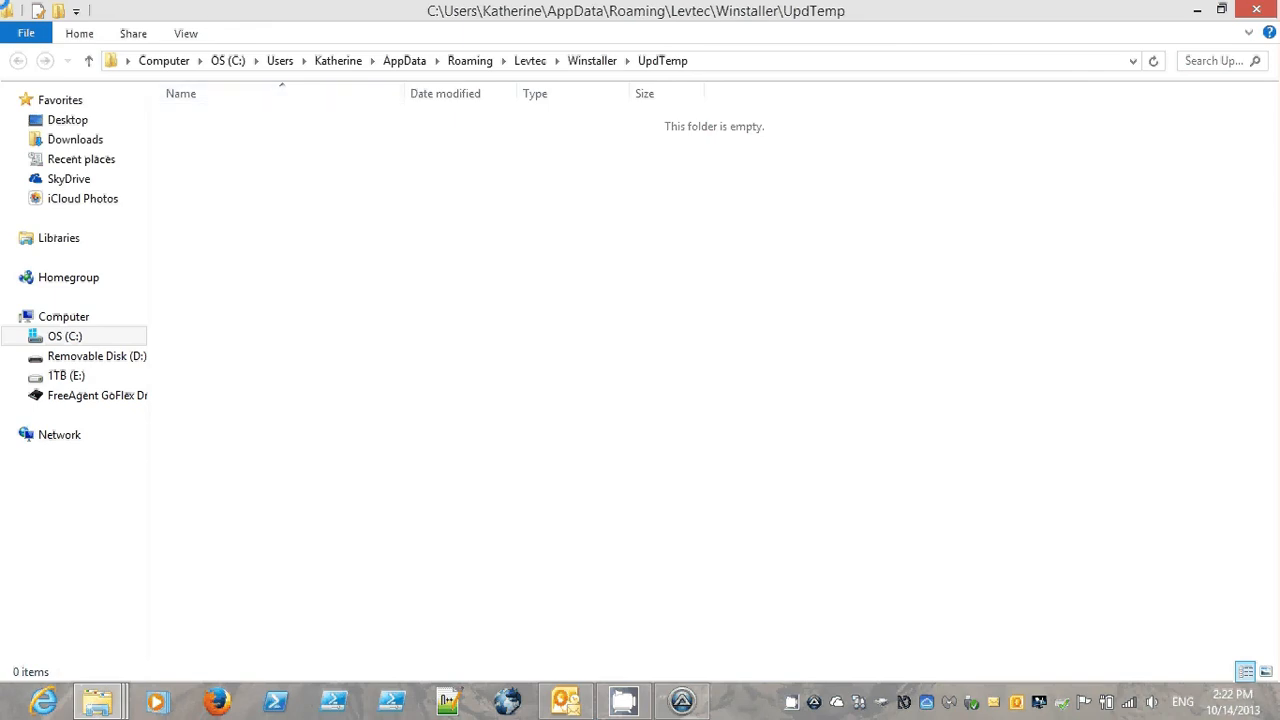
pyautogui.hotkey('alt', 'F4')
# Step: Choose not to include Windows themes in the image
pyautogui.press('Tab')
pyautogui.press('Tab')
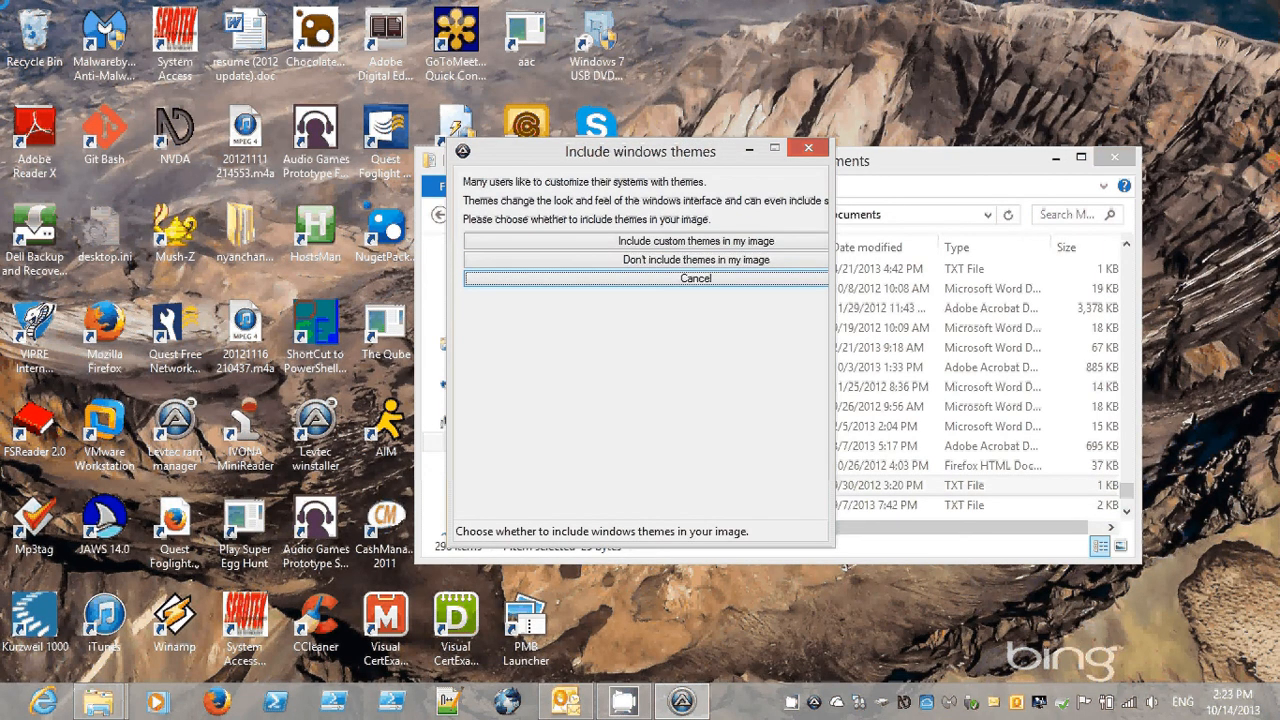
pyautogui.press('Tab')
pyautogui.press('Tab')
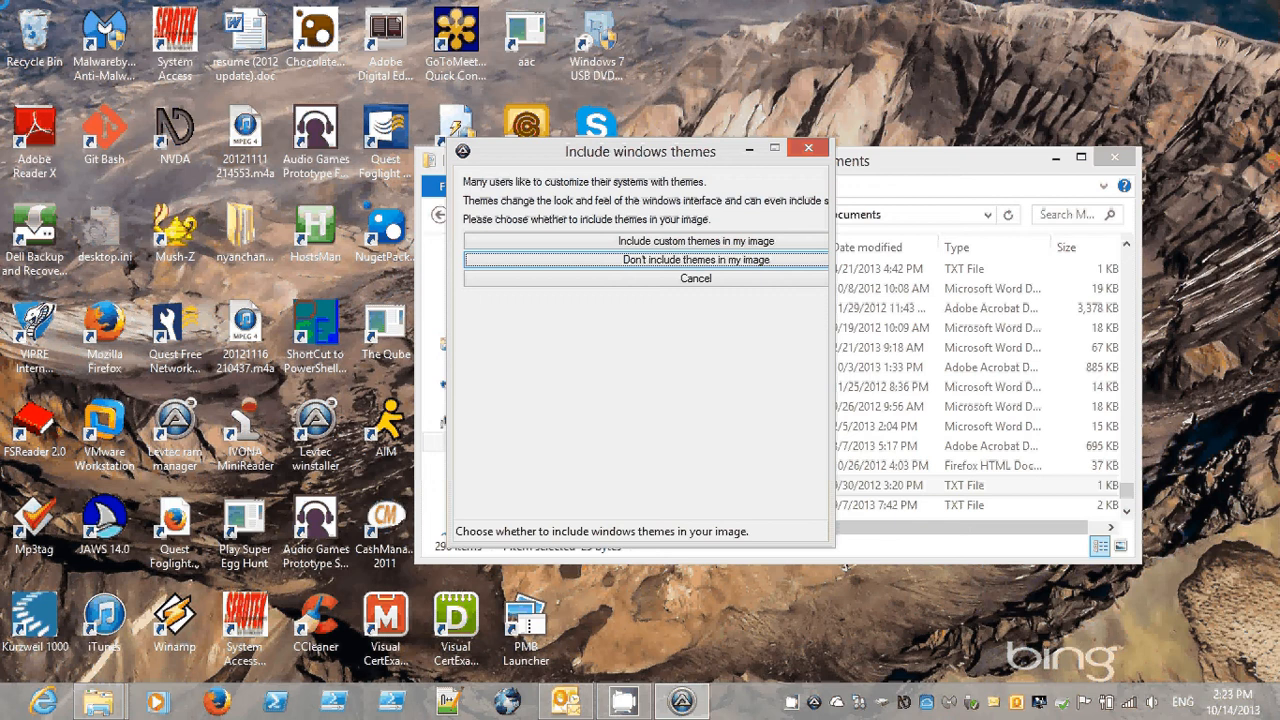
pyautogui.press('Up')
pyautogui.press('Down')
pyautogui.press('Return')
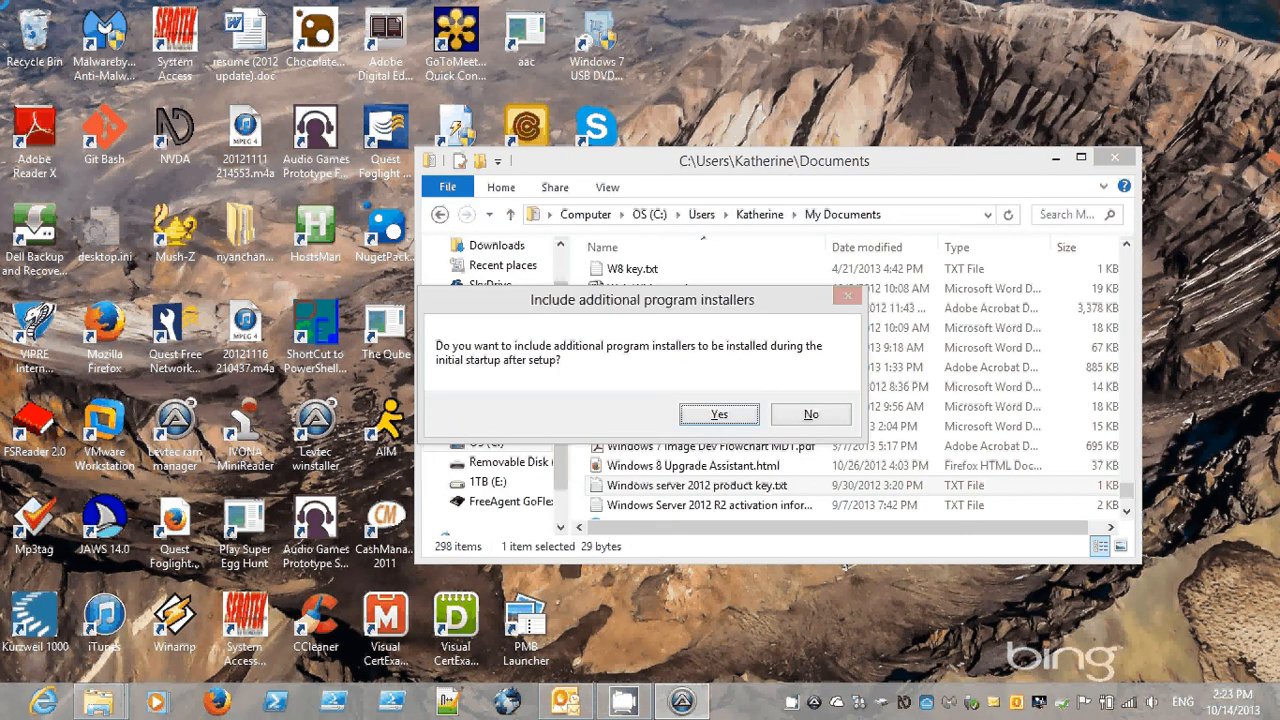
# Step: Choose to include additional program installers for the initial startup after setup and acknowledge the instructions about modifying setup.bat
pyautogui.press('Tab')
pyautogui.press('Tab')
pyautogui.press('Return')
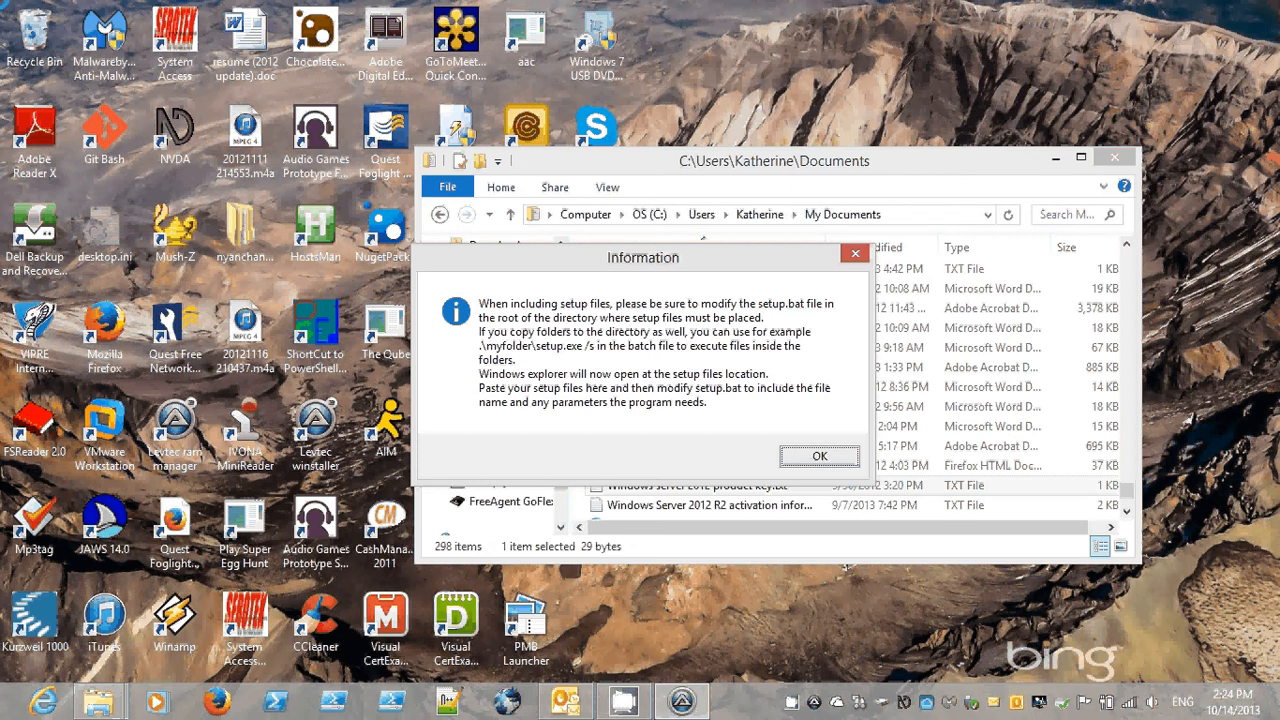
pyautogui.press('Return')
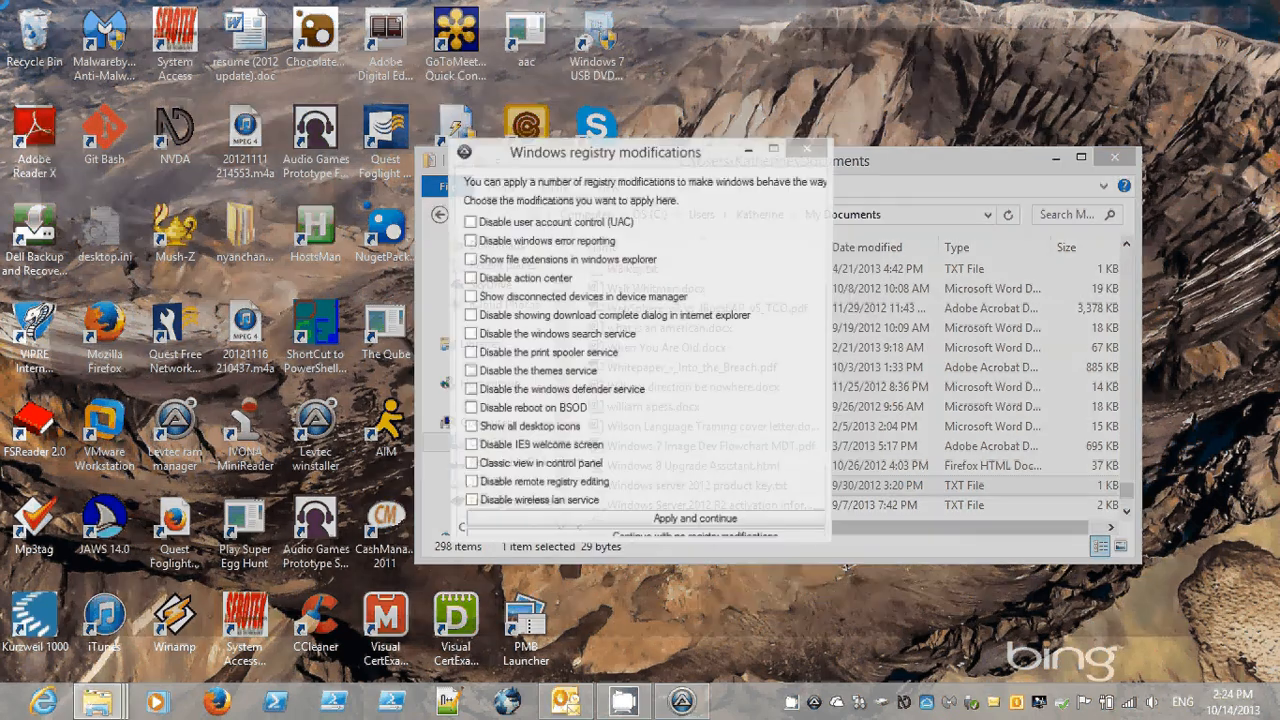
# Step: Bring forward the File Explorer window of Winstaller's temp\data folder containing setup.bat
pyautogui.press('Tab')
pyautogui.hotkey('shift', 'Tab')
pyautogui.hotkey('alt', 'Tab')
pyautogui.hotkey('alt', 'shift', 'Tab')
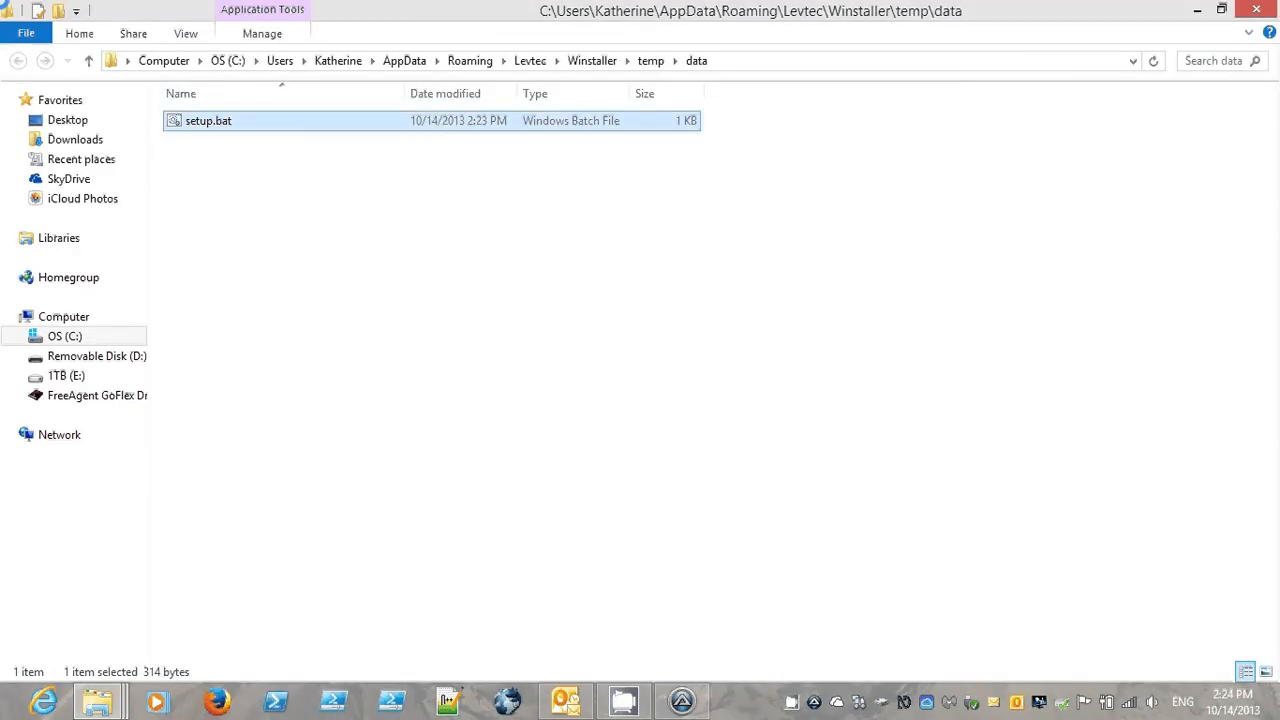
# Step: Switch to the File Explorer window showing Computer
pyautogui.hotkey('alt', 'Tab')
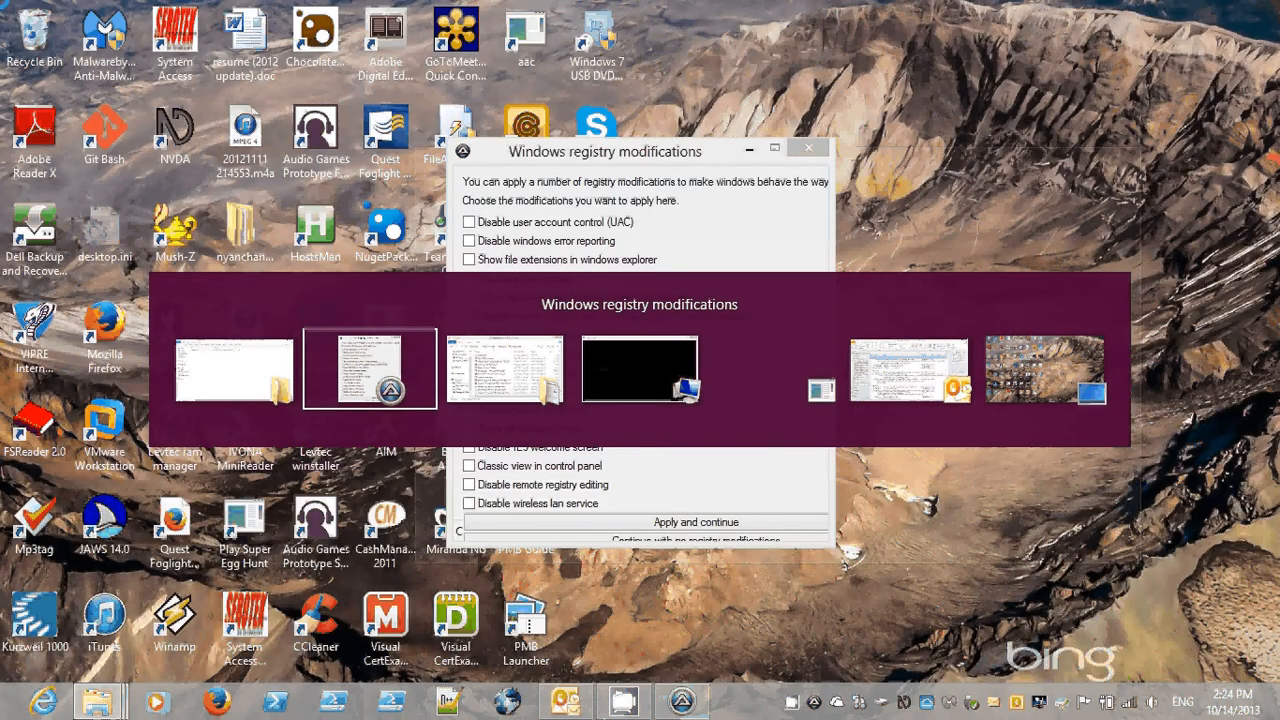
pyautogui.hotkey('alt', 'Tab')
pyautogui.hotkey('alt', 'Tab')
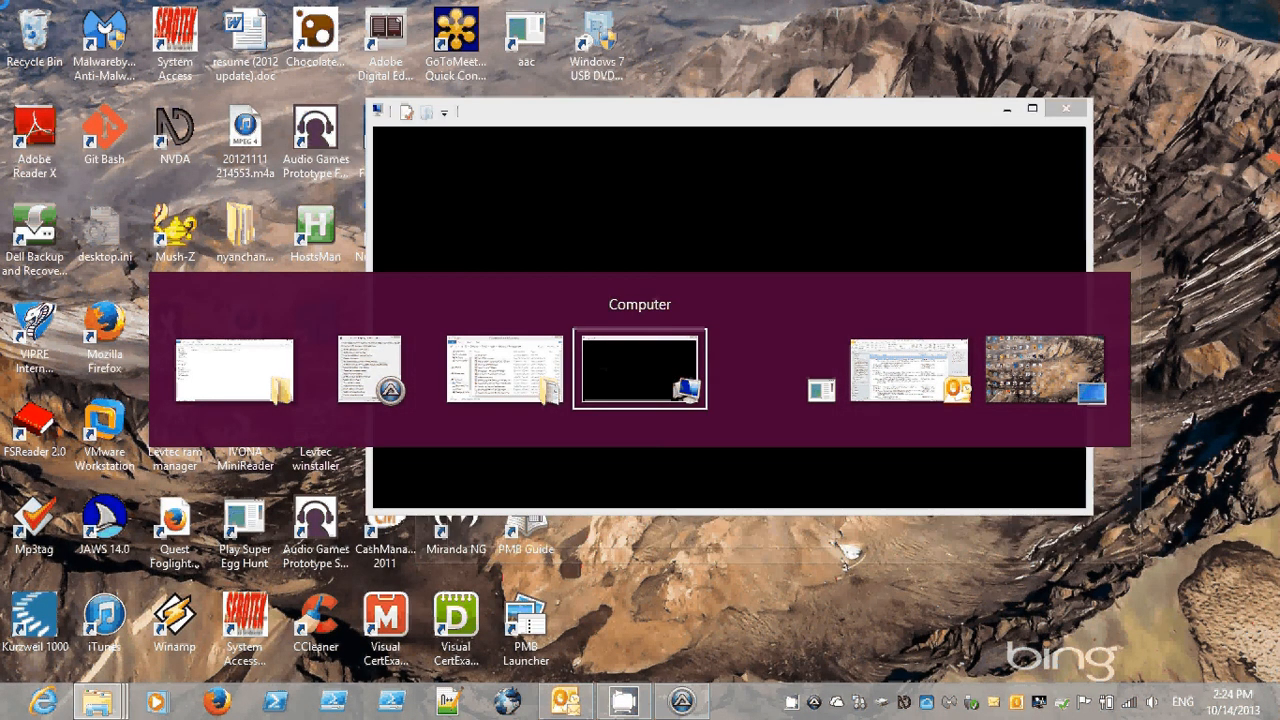
pyautogui.hotkey('alt', 'Tab')
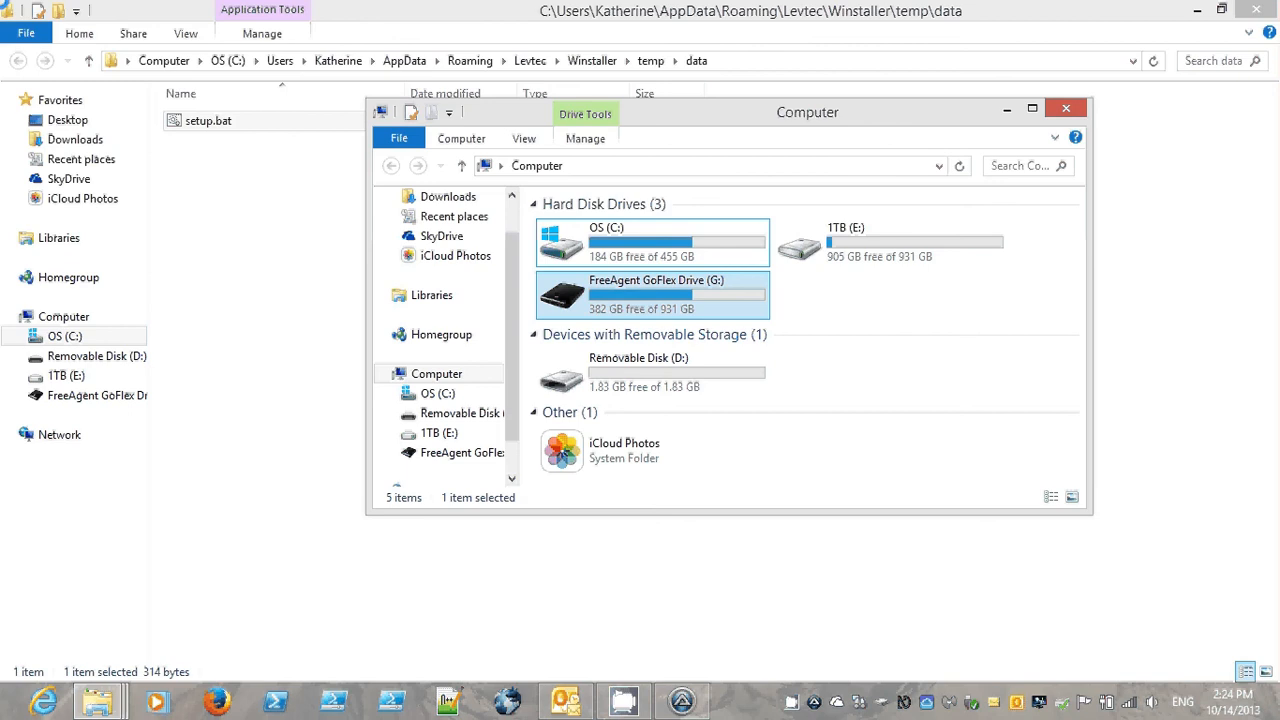
# Step: Open the Downloads folder in the personal user folder on OS (C:)
pyautogui.click(556, 248)
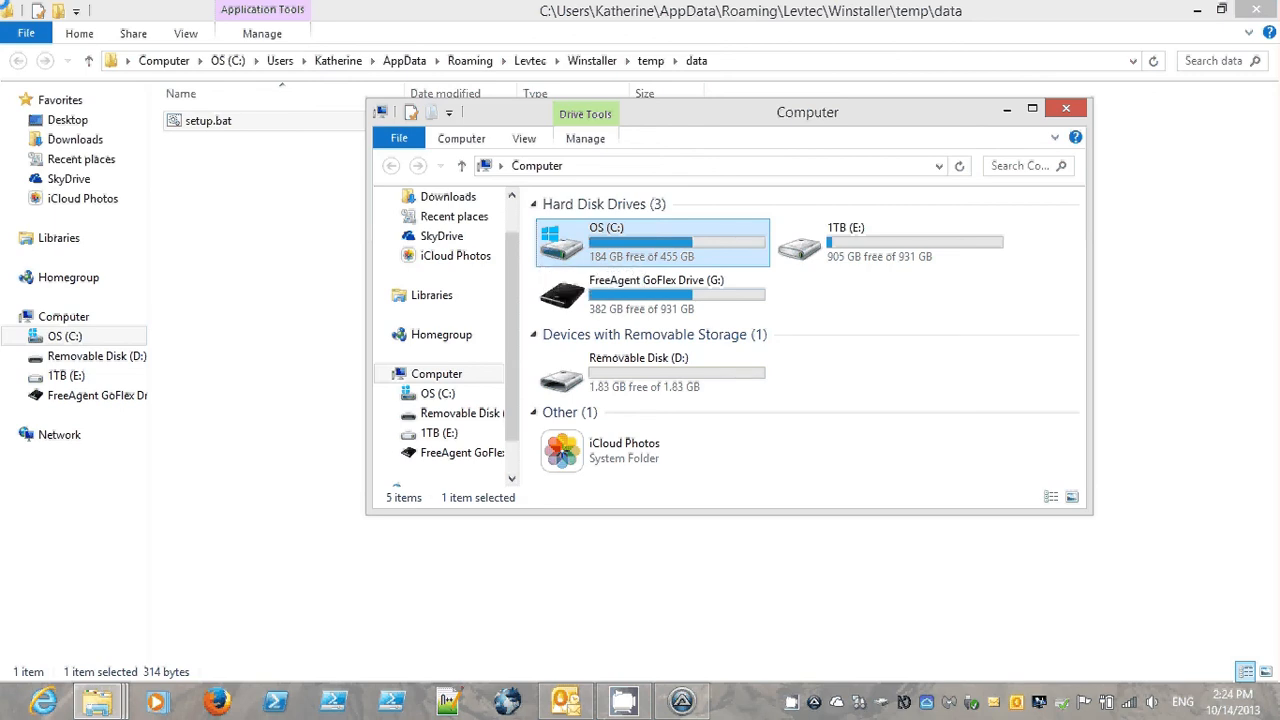
pyautogui.click(600, 294)
pyautogui.click(620, 244)
pyautogui.press('Return')
pyautogui.press('u')
pyautogui.press('Return')
pyautogui.press('k')
pyautogui.press('Return')
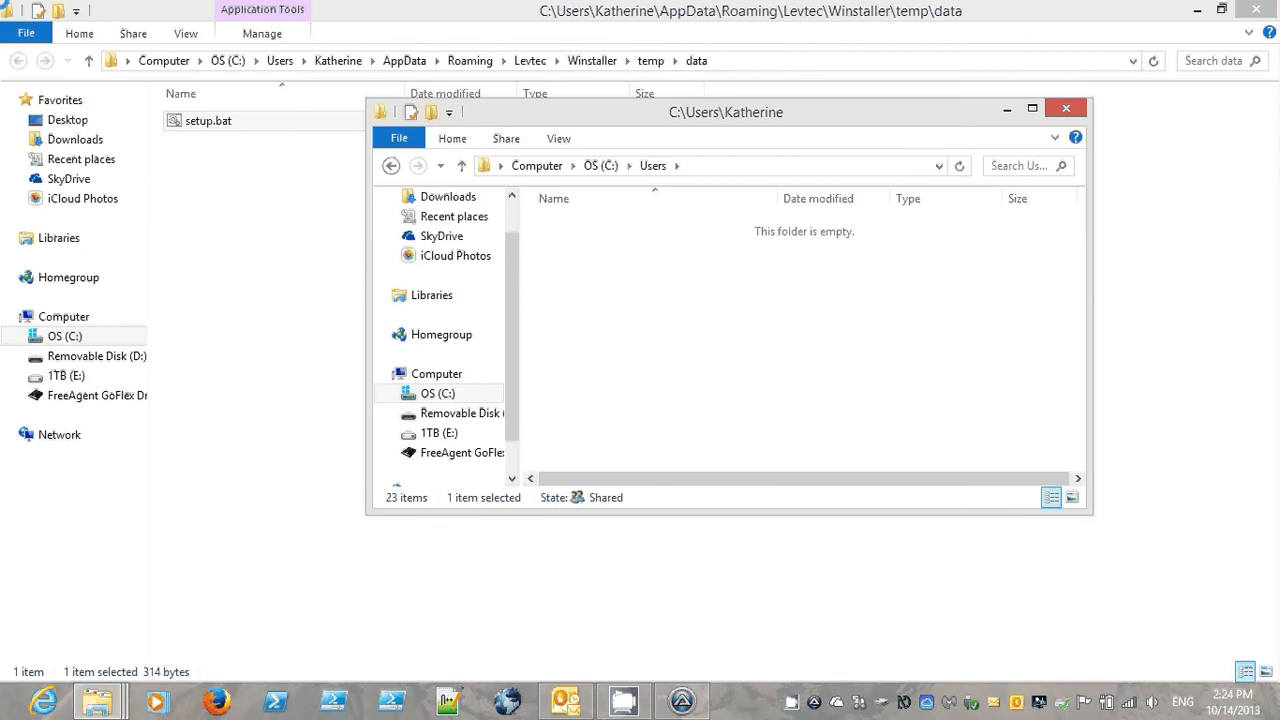
pyautogui.press('m')
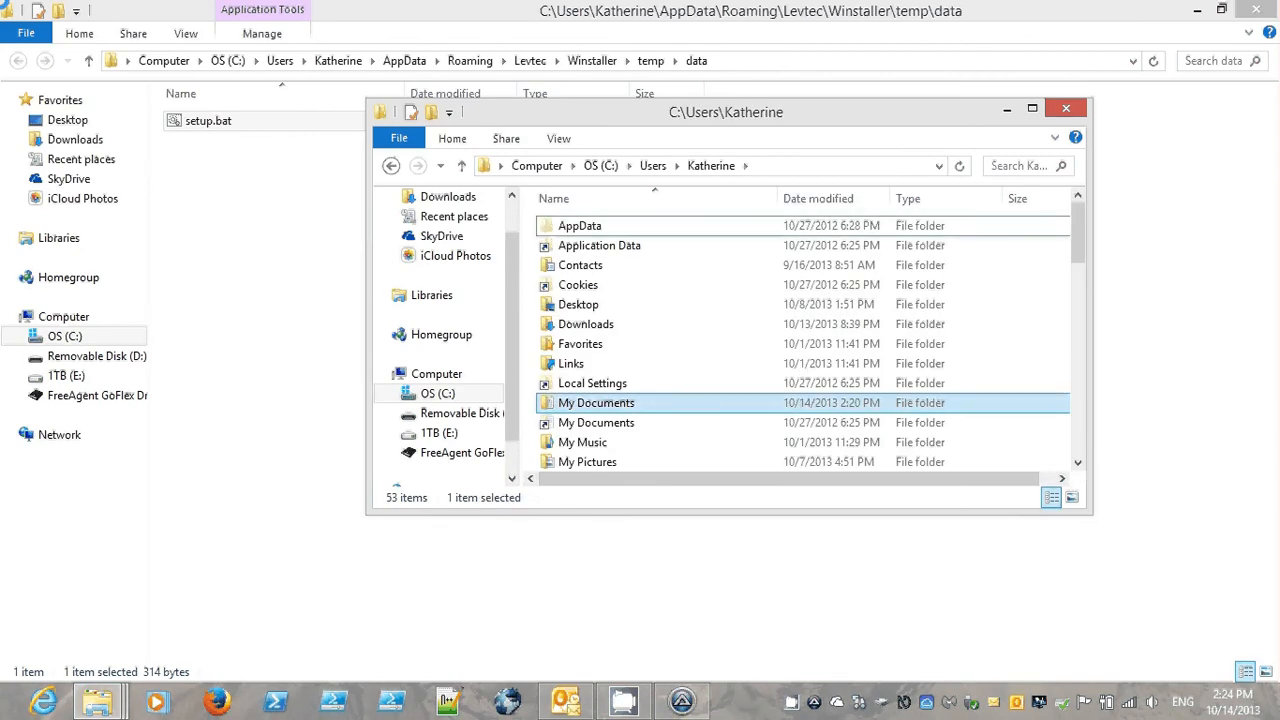
pyautogui.press('d')
pyautogui.press('o')
pyautogui.press('Return')
# Step: Extract teamspeak3-server_win64-3.0.7.1.zip in Downloads with 7-Zip into its own teamspeak3-server_win64-3.0.7.1 folder, viewing the window full screen
pyautogui.press('t')
pyautogui.press('t')
pyautogui.press('t')
pyautogui.press('t')
pyautogui.press('t')
pyautogui.press('t')
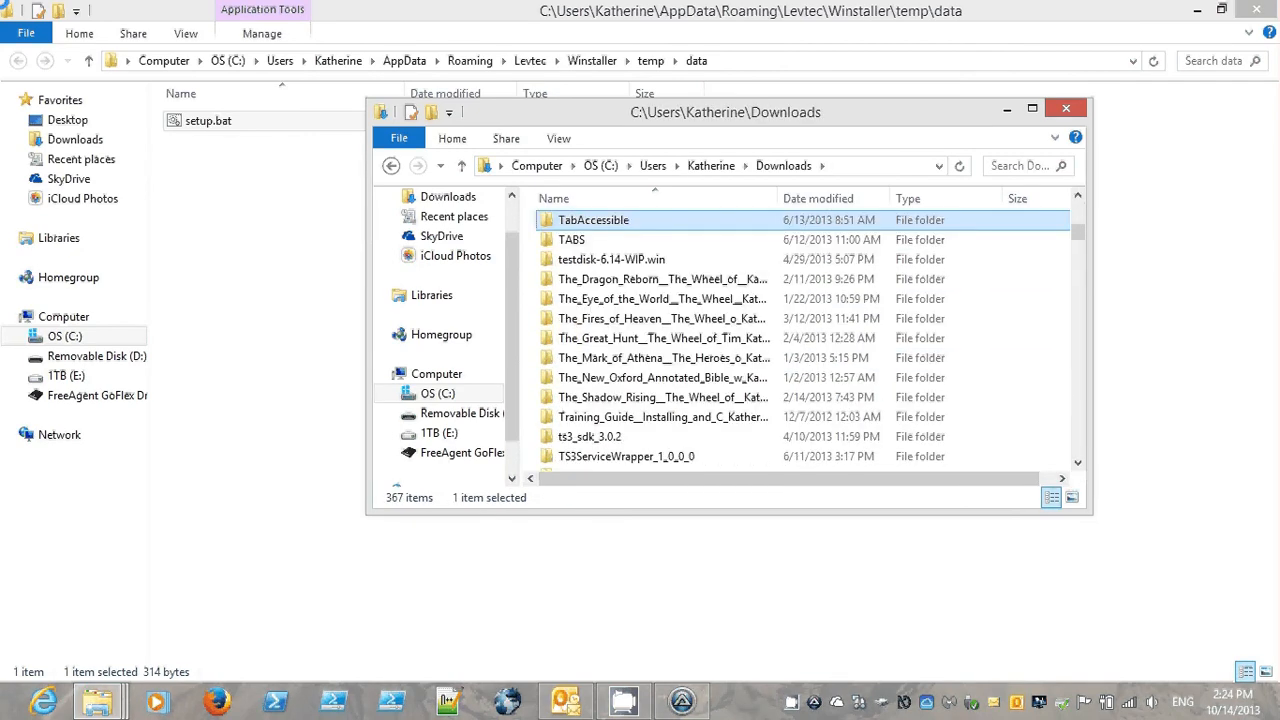
pyautogui.press('t')
pyautogui.press('t')
pyautogui.press('t')
pyautogui.press('t')
pyautogui.press('t')
pyautogui.press('t')
pyautogui.press('t')
pyautogui.press('t')
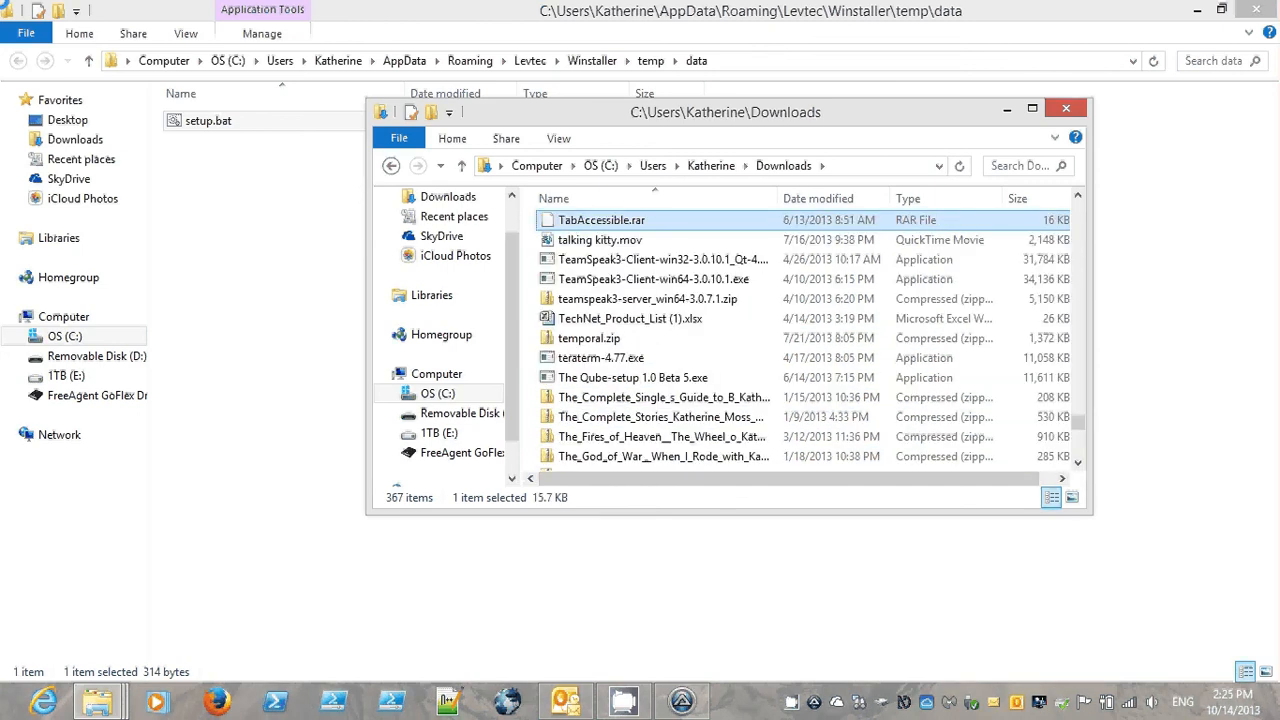
pyautogui.press('t')
pyautogui.press('t')
pyautogui.press('t')
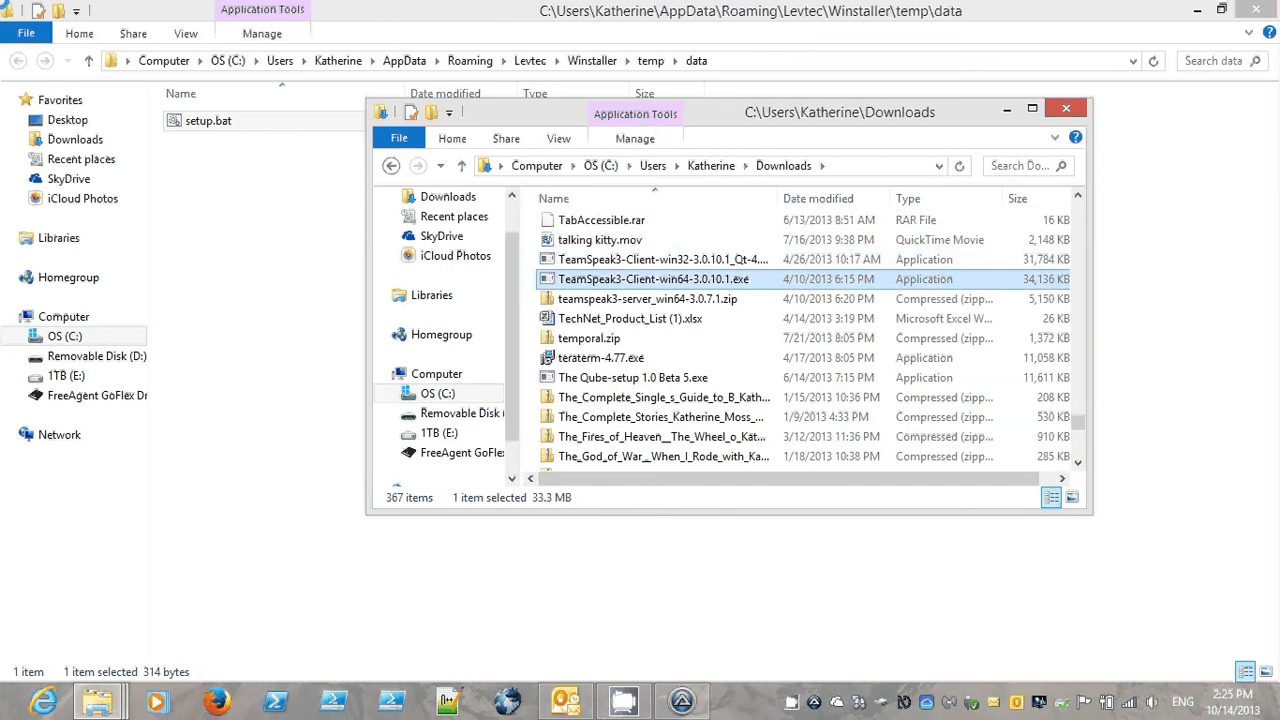
pyautogui.press('t')
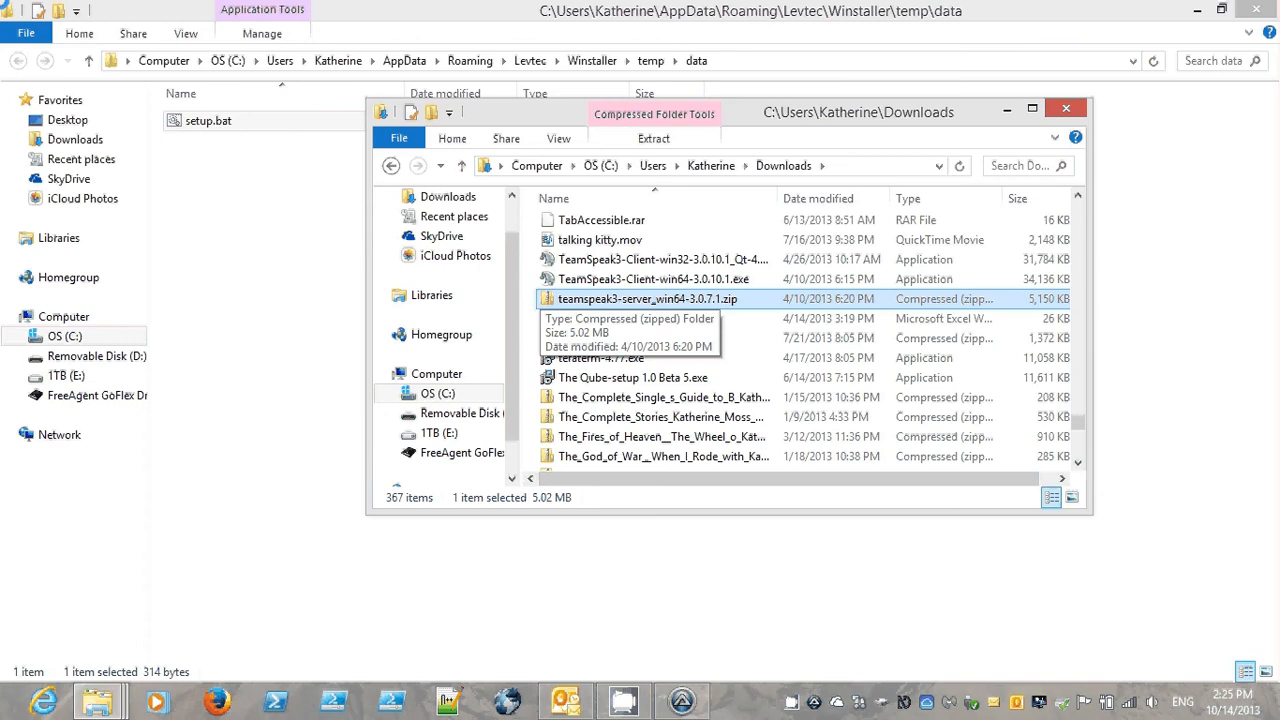
pyautogui.press('F11')
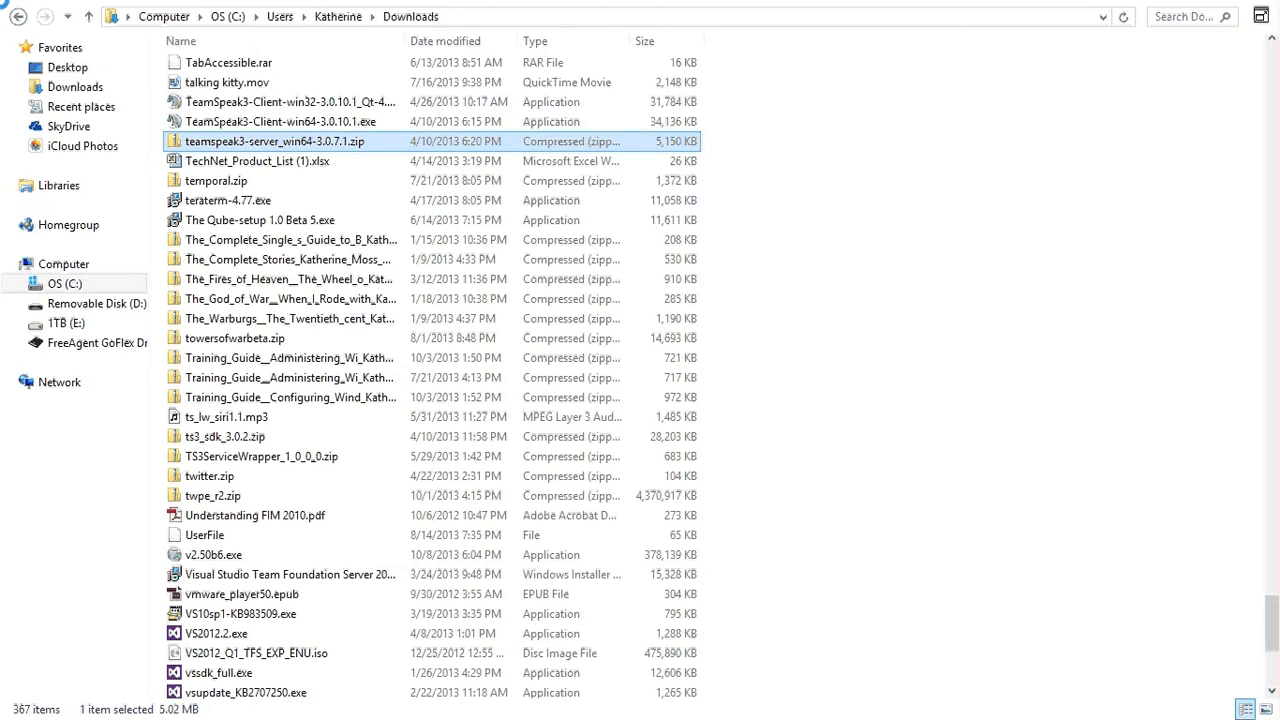
pyautogui.hotkey('shift', 'F10')
pyautogui.press('Down')
pyautogui.press('Up')
pyautogui.press('Down')
pyautogui.press('Down')
pyautogui.press('Down')
pyautogui.press('Down')
pyautogui.press('Down')
pyautogui.press('Down')
pyautogui.press('Down')
pyautogui.press('Down')
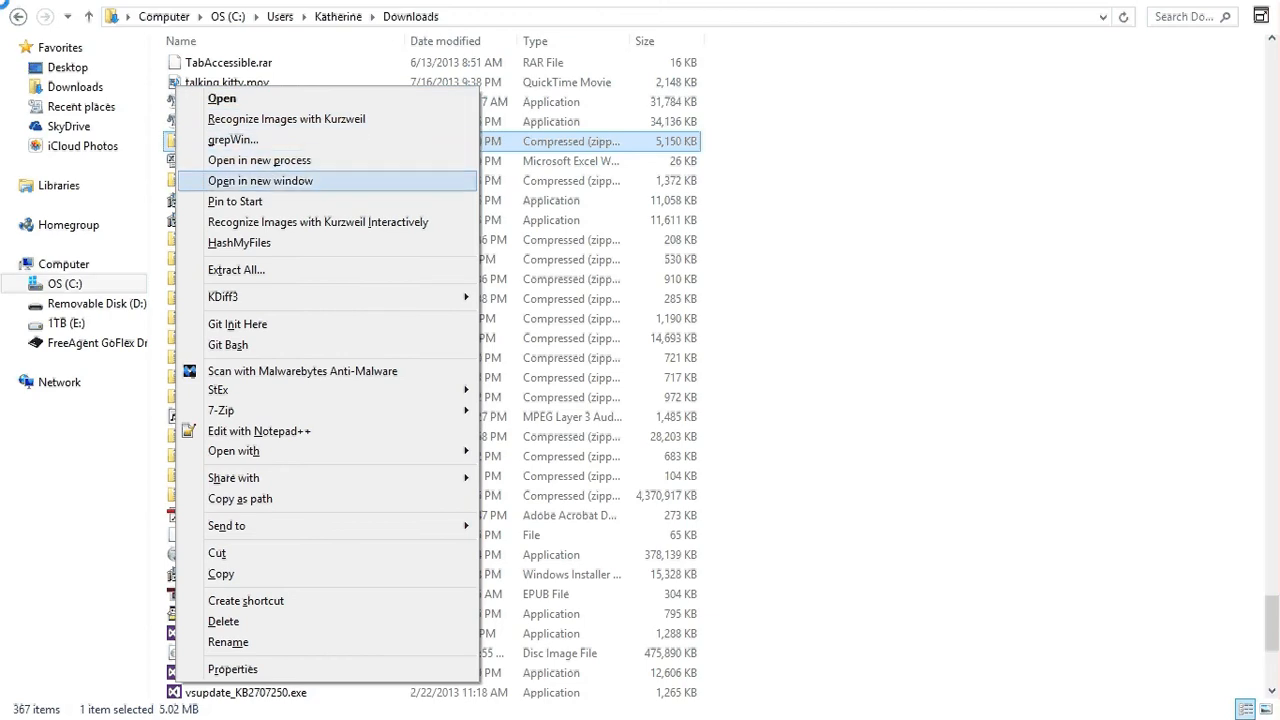
pyautogui.press('Down')
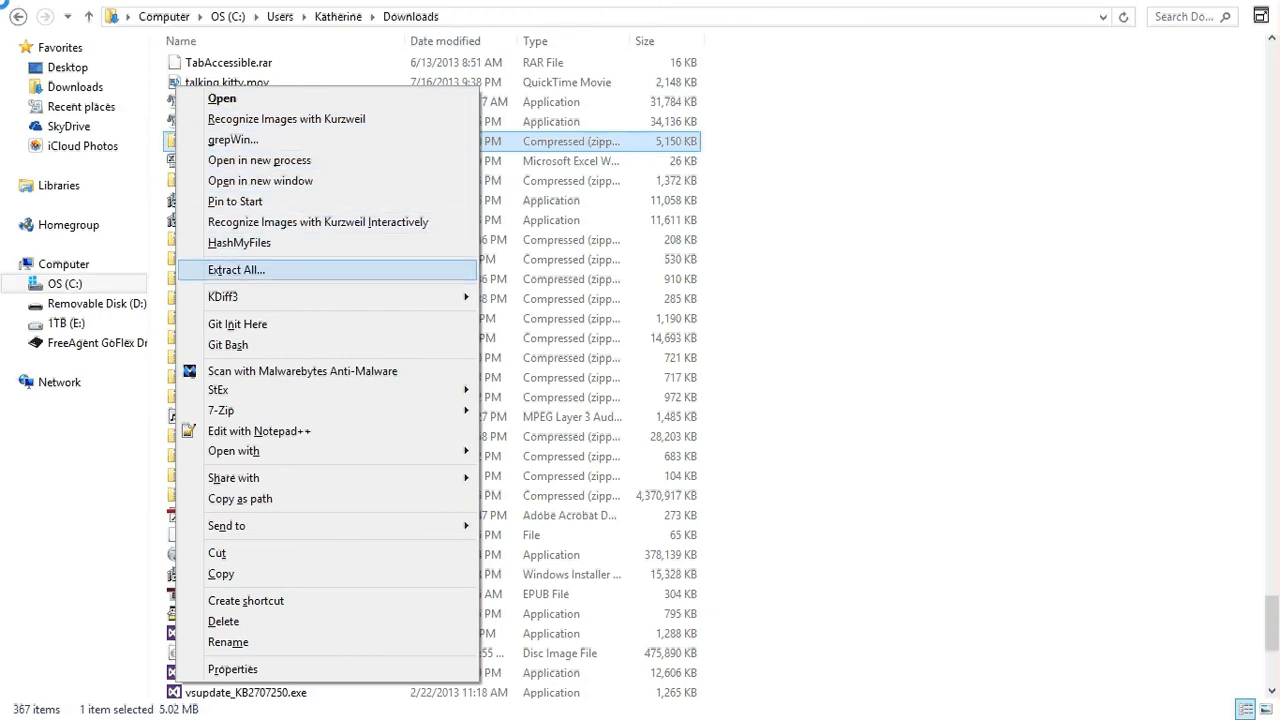
pyautogui.press('Down')
pyautogui.press('Down')
pyautogui.press('Down')
pyautogui.press('Down')
pyautogui.press('Down')
pyautogui.press('Down')
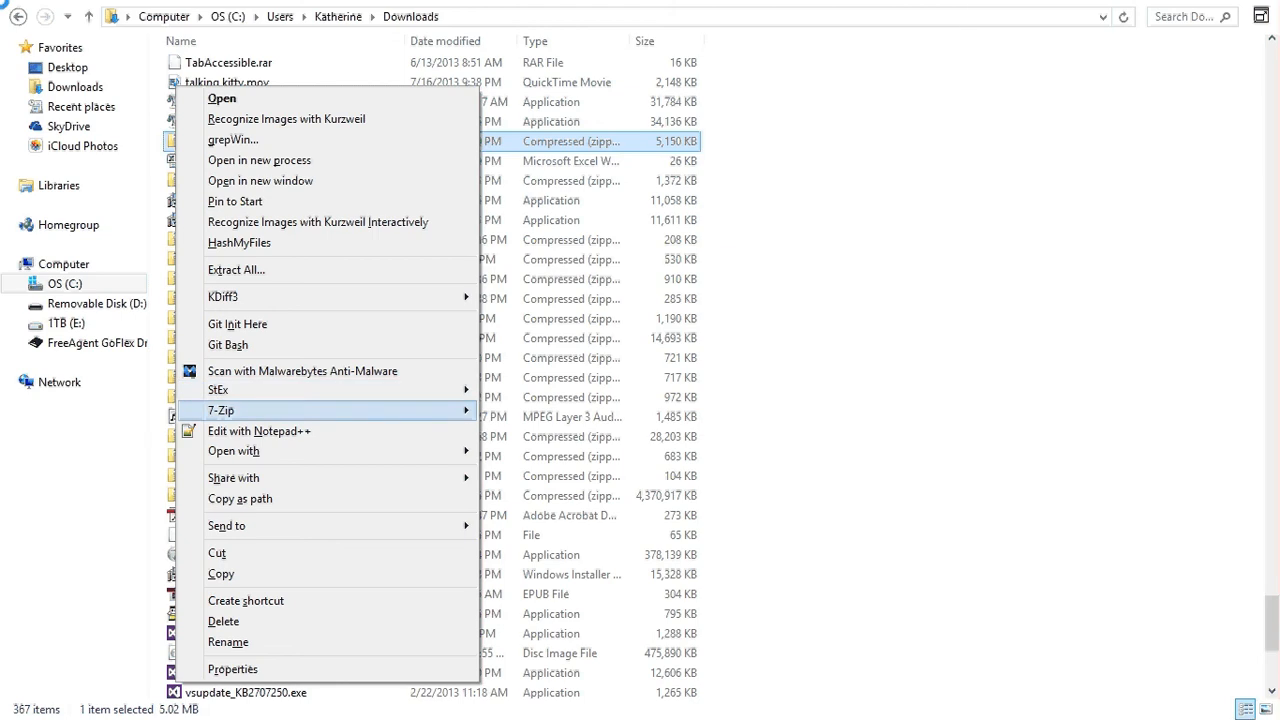
pyautogui.press('Right')
pyautogui.press('Down')
pyautogui.press('Down')
pyautogui.press('Down')
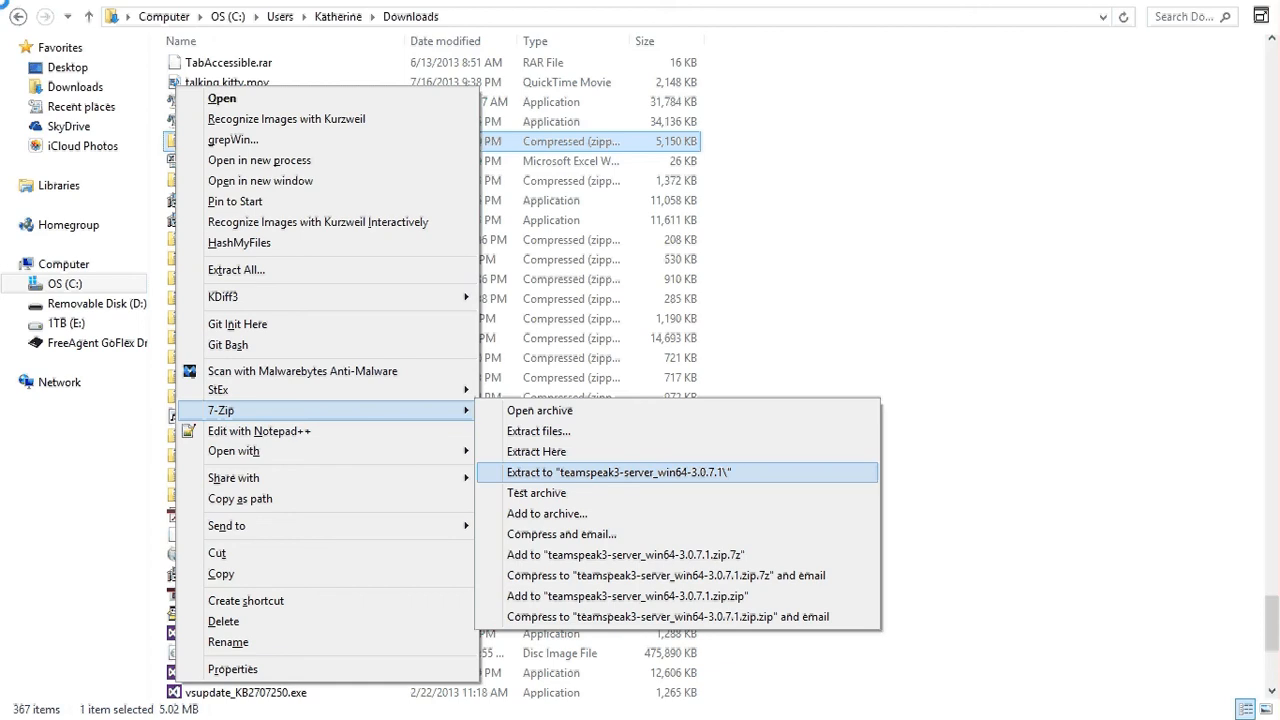
pyautogui.press('Return')
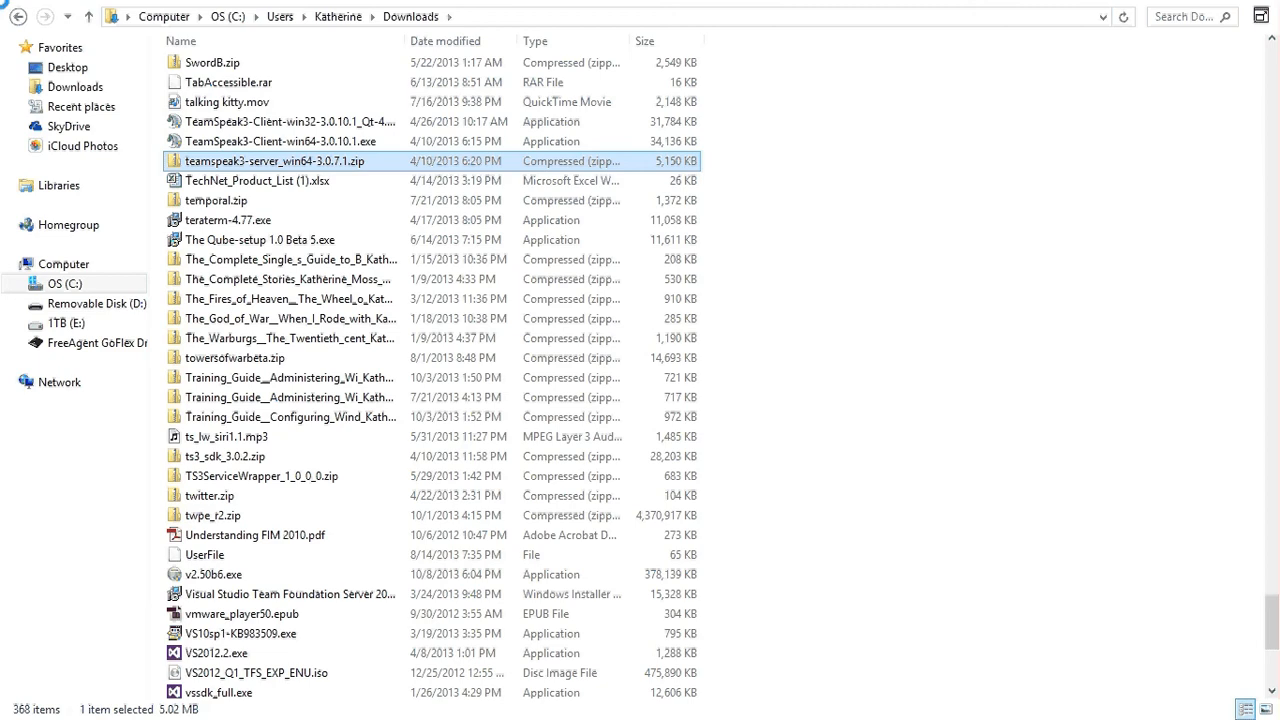
# Step: Look through the files in Downloads that follow teamspeak3-server_win64-3.0.7.1.zip for further program installers
pyautogui.press('Down')
pyautogui.press('Down')
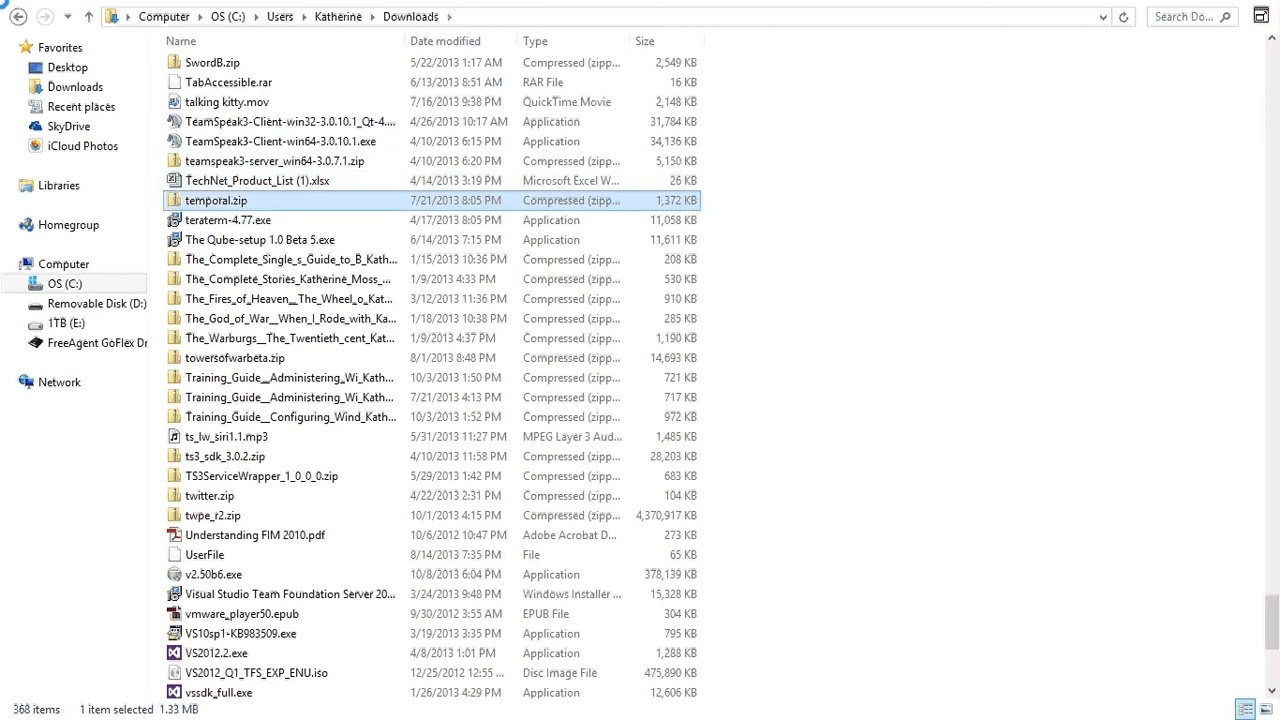
pyautogui.press('Down')
pyautogui.press('Down')
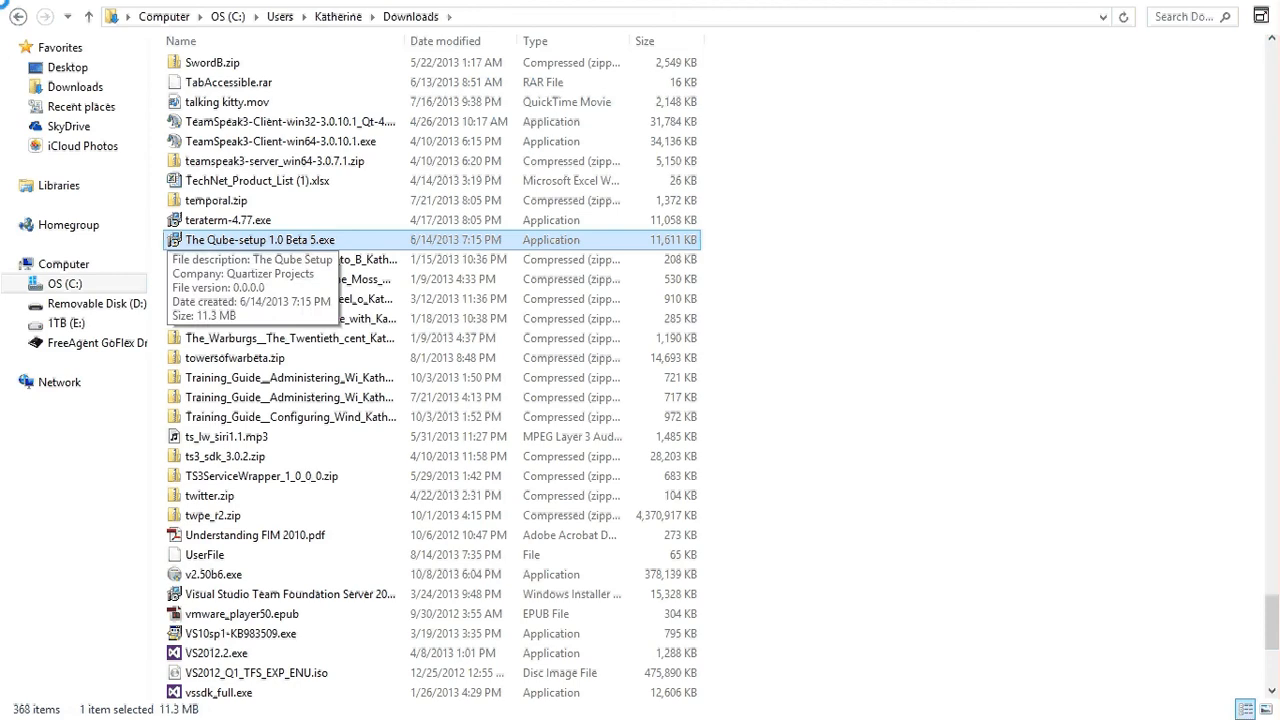
pyautogui.press('Down')
pyautogui.press('Down')
pyautogui.press('Down')
pyautogui.press('Down')
pyautogui.press('Down')
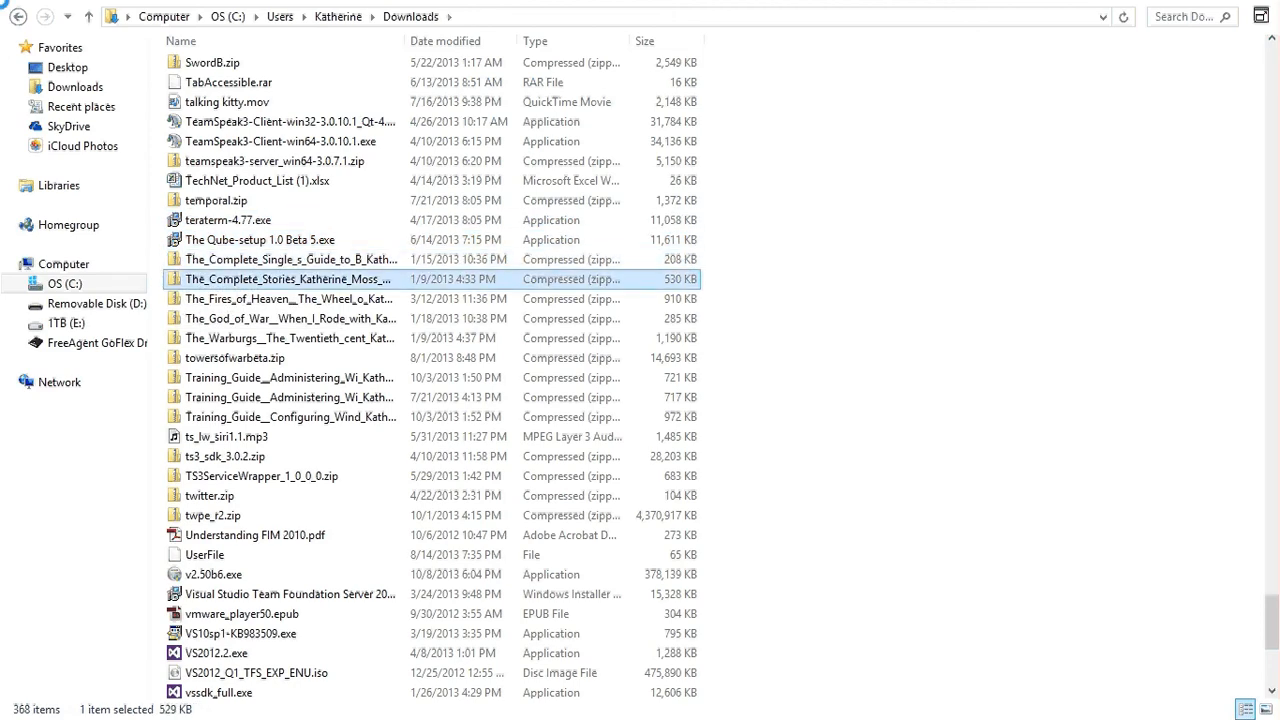
pyautogui.press('Down')
pyautogui.press('Down')
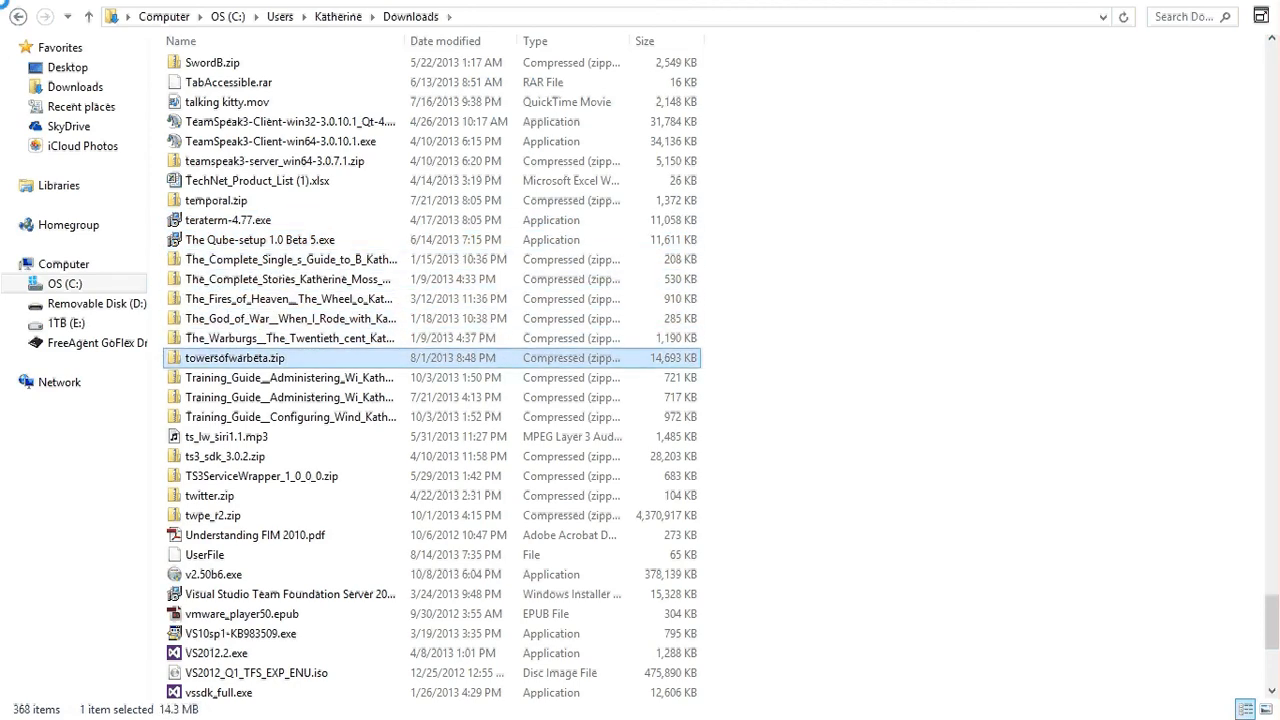
pyautogui.press('Down')
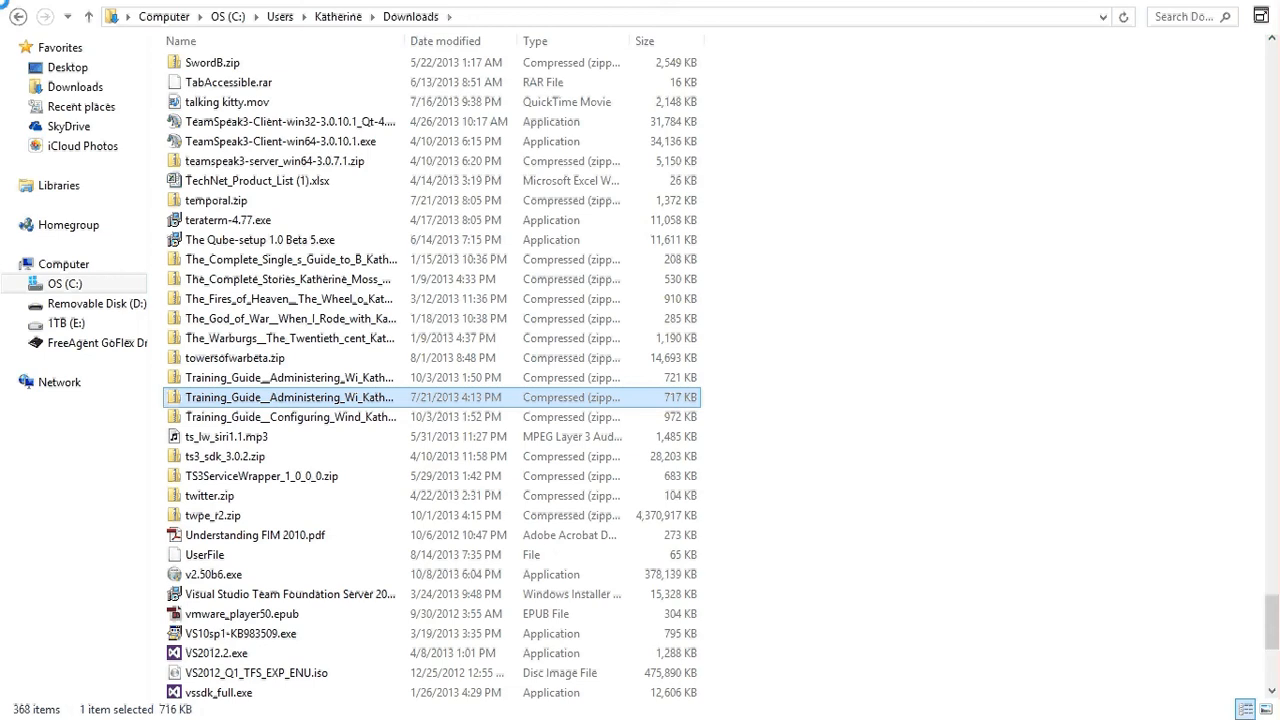
pyautogui.press('Down')
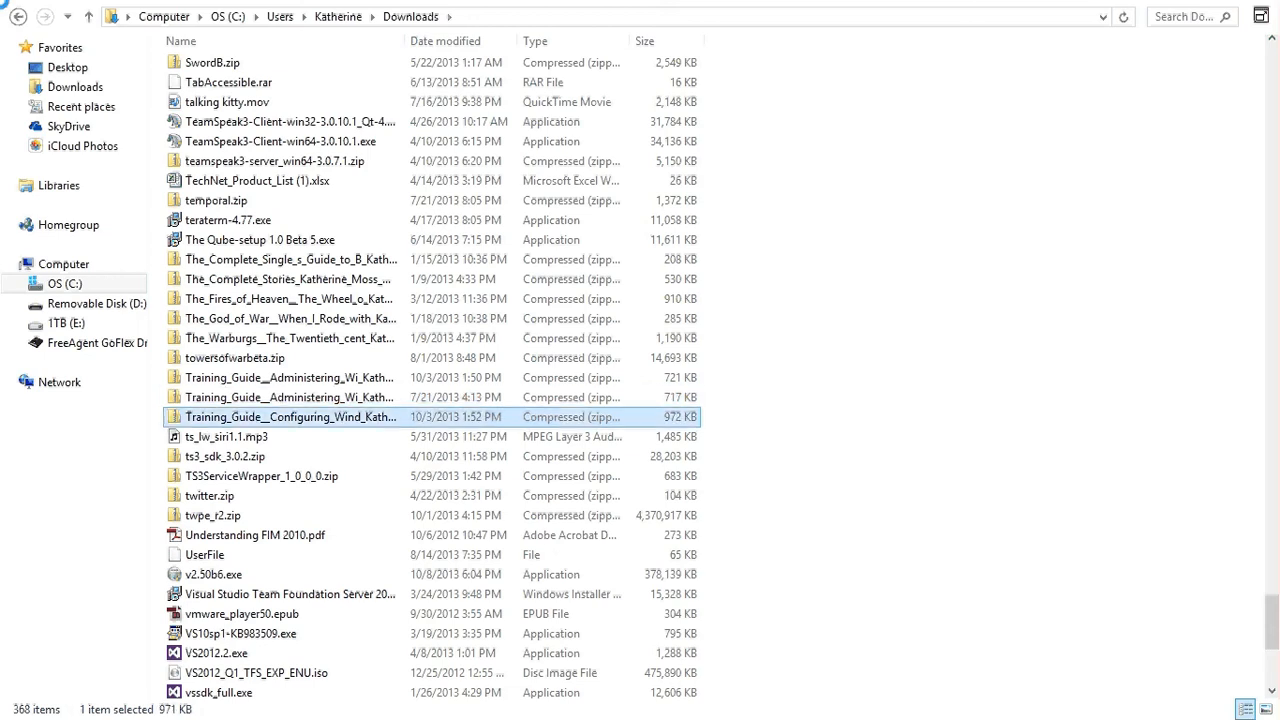
pyautogui.press('Down')
pyautogui.press('Down')
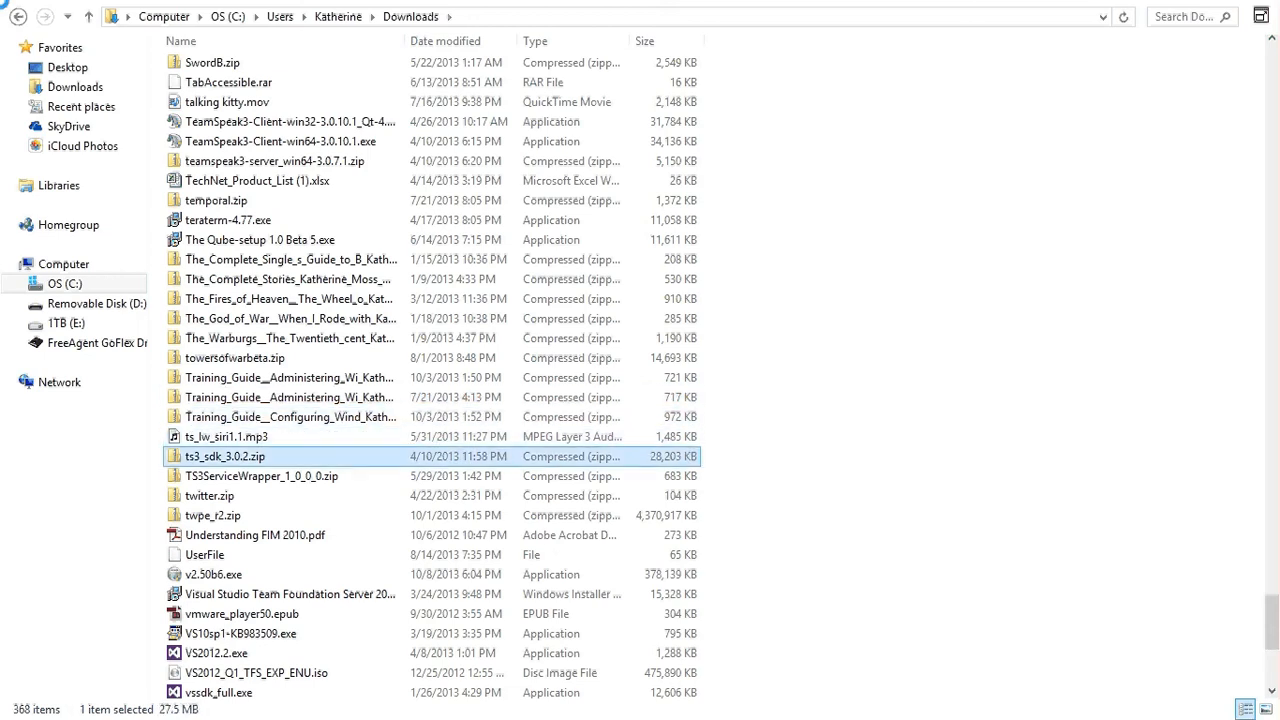
pyautogui.press('Down')
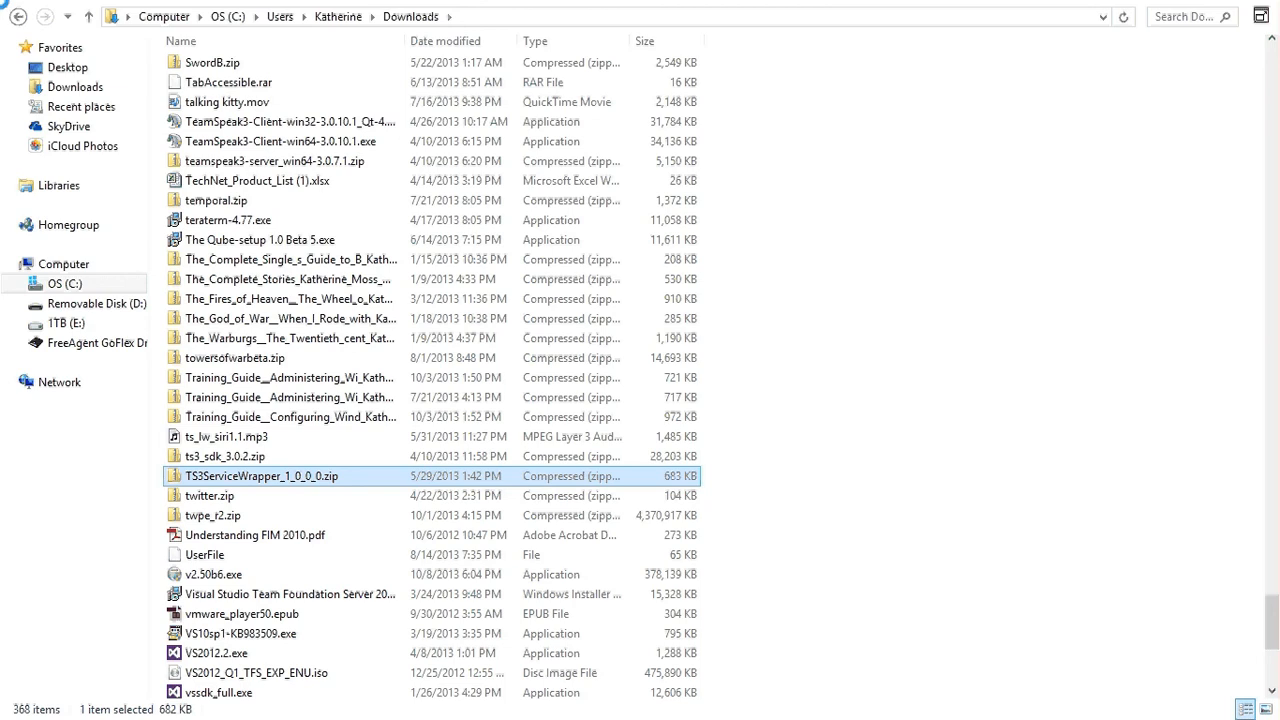
pyautogui.press('Down')
pyautogui.press('Down')
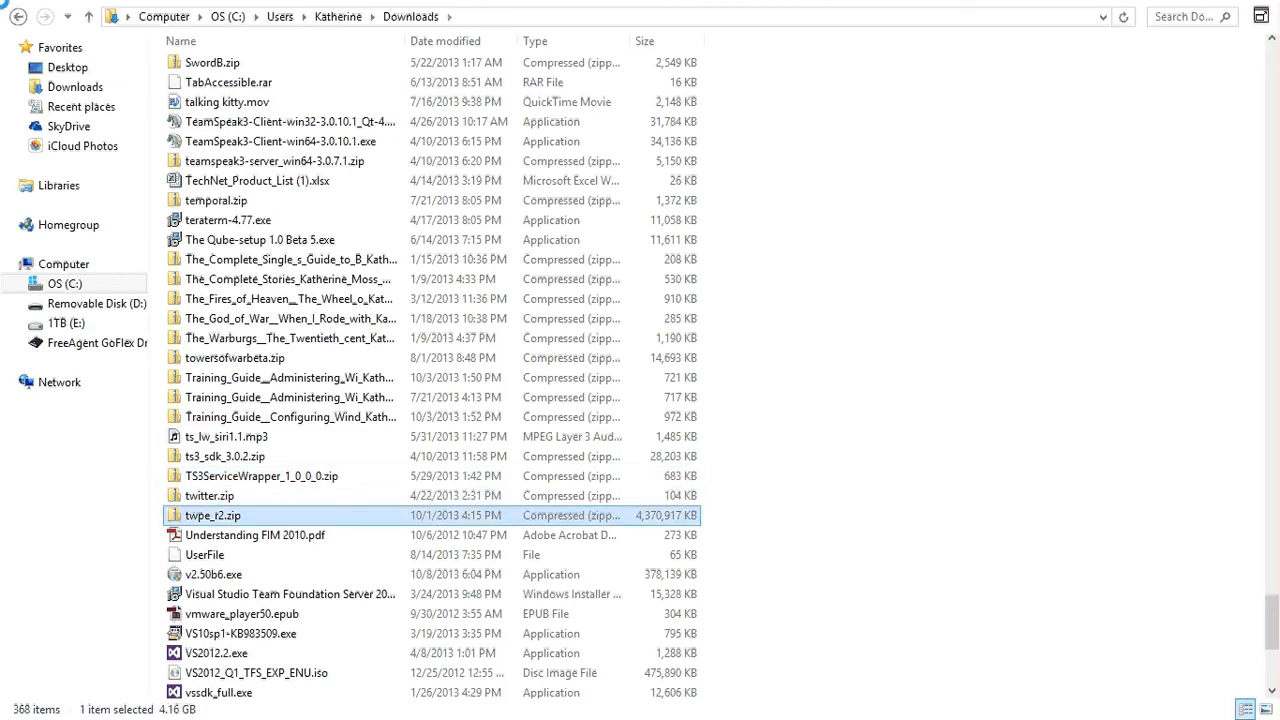
pyautogui.press('Down')
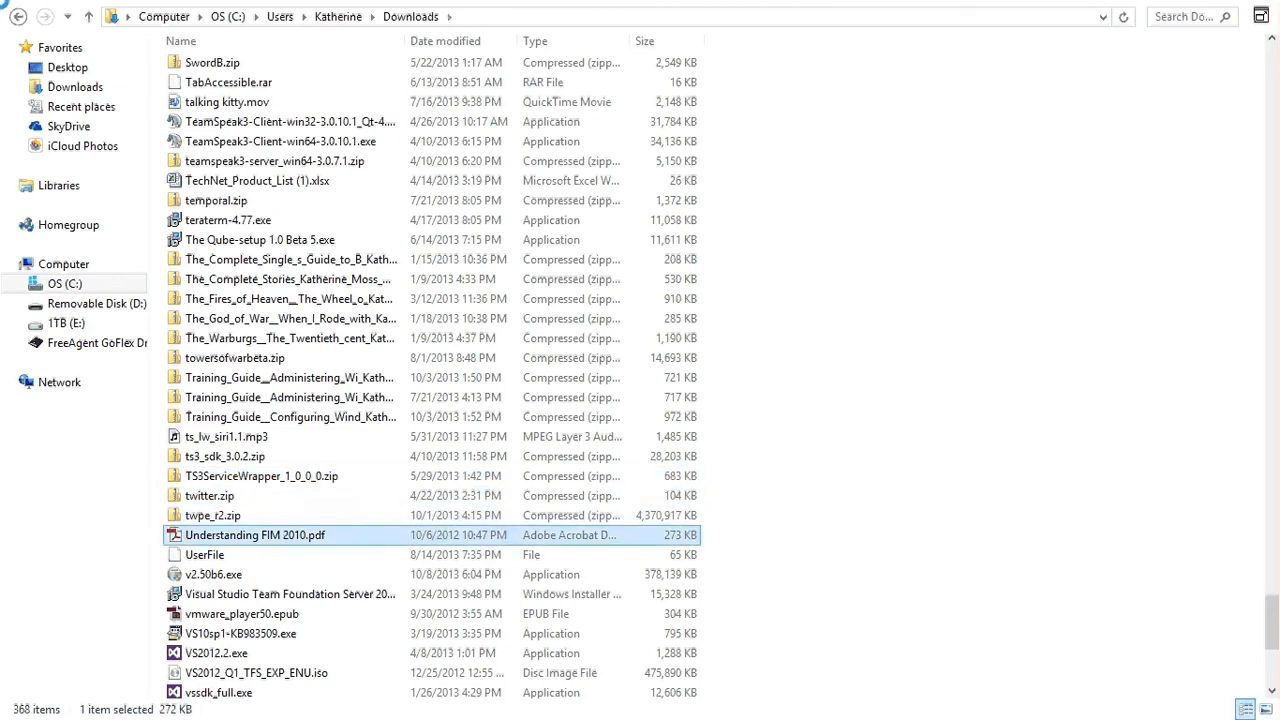
# Step: Copy setup-PSServer-nosyslog.exe from Downloads into Winstaller's temp\data folder next to setup.bat
pyautogui.hotkey('ctrl', 'Home')
pyautogui.press('s')
pyautogui.press('s')
pyautogui.press('s')
pyautogui.press('s')
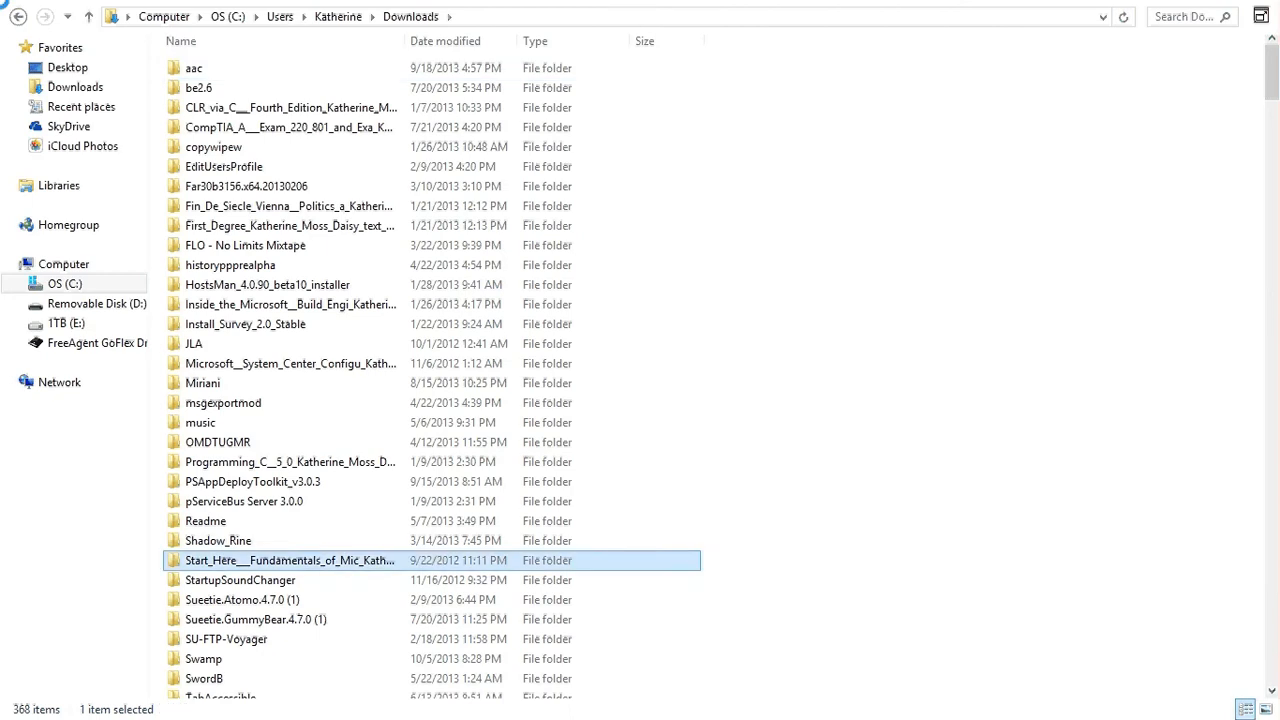
pyautogui.press('s')
pyautogui.press('s')
pyautogui.press('s')
pyautogui.press('s')
pyautogui.press('s')
pyautogui.press('s')
pyautogui.press('s')
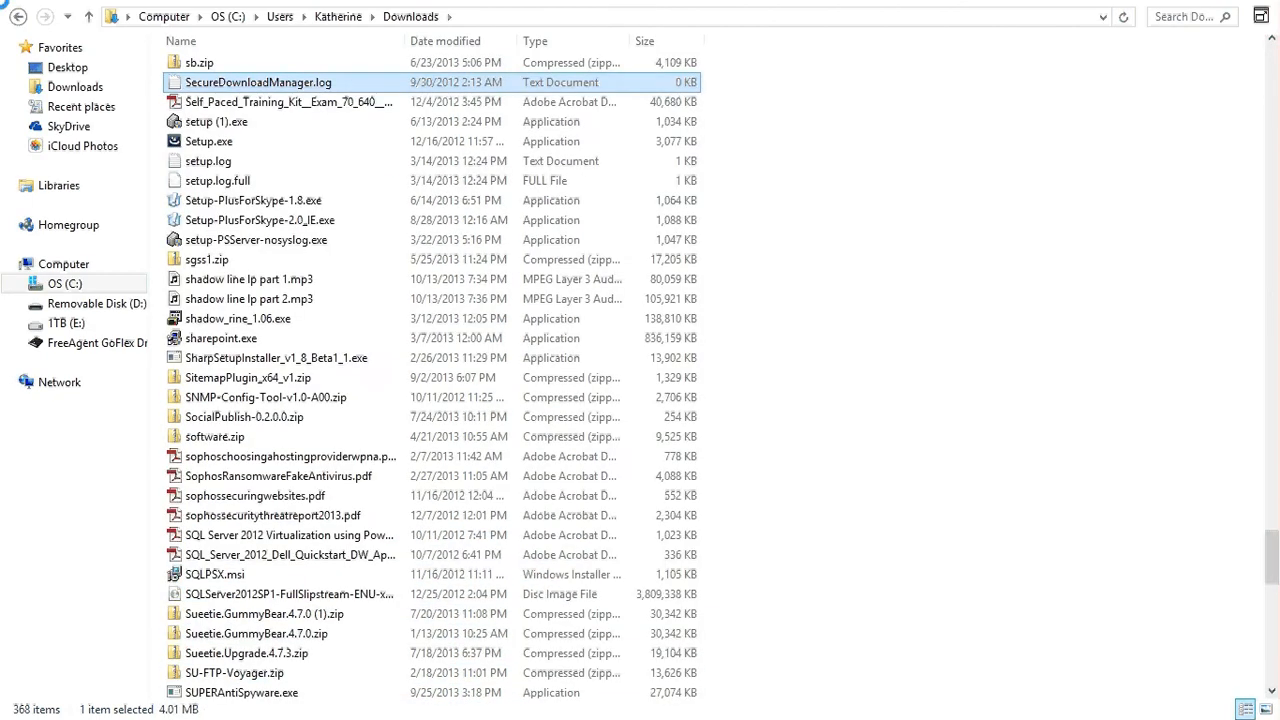
pyautogui.press('s')
pyautogui.press('s')
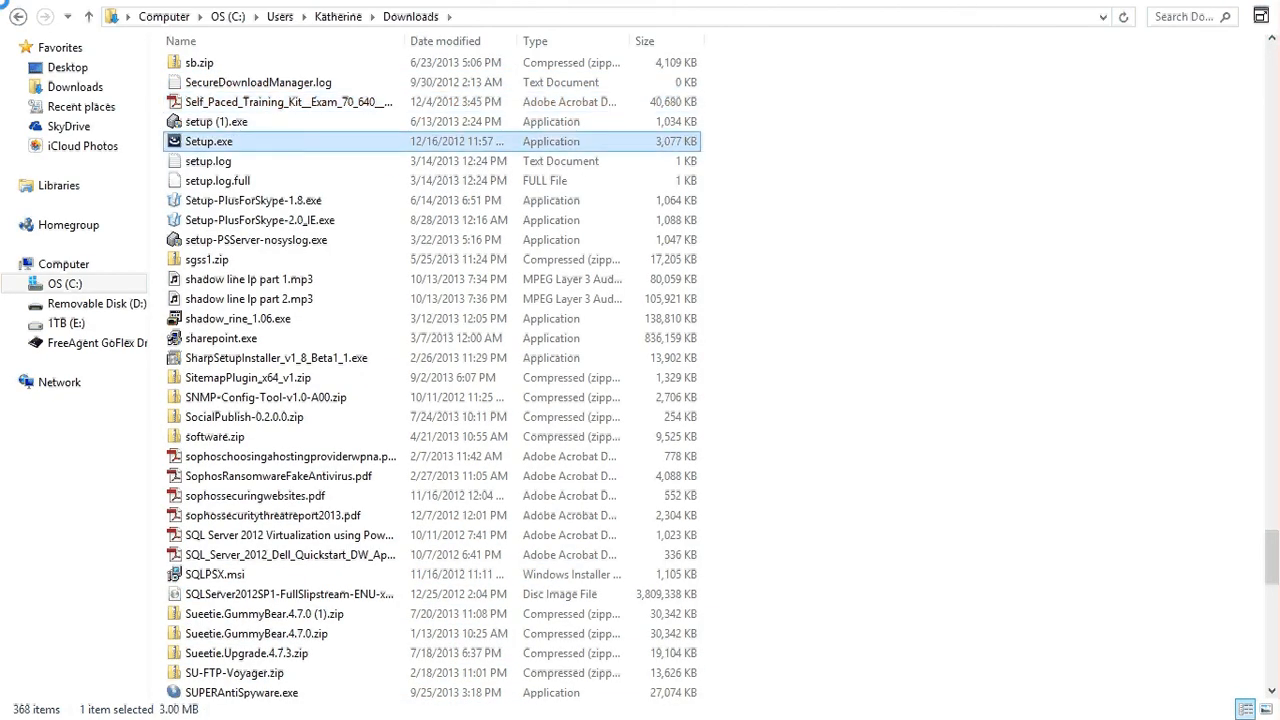
pyautogui.press('s')
pyautogui.press('s')
pyautogui.press('s')
pyautogui.press('s')
pyautogui.press('s')
pyautogui.press('s')
pyautogui.press('Up')
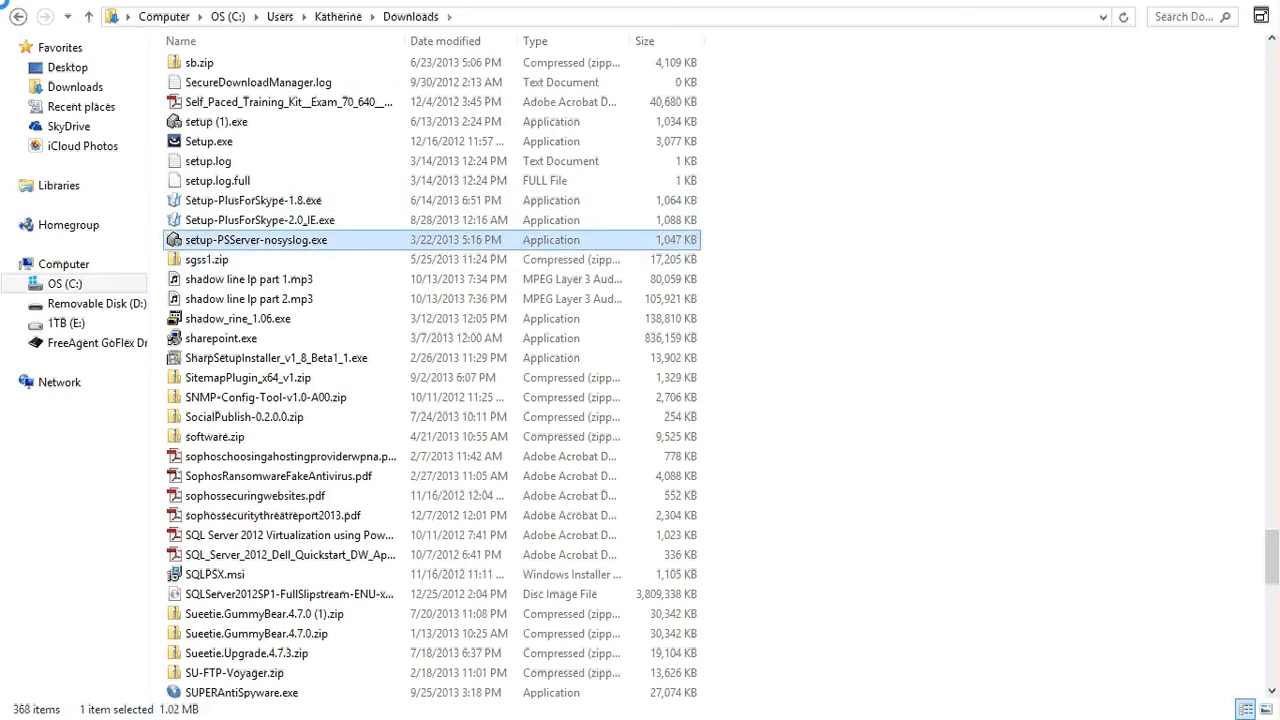
pyautogui.press('Down')
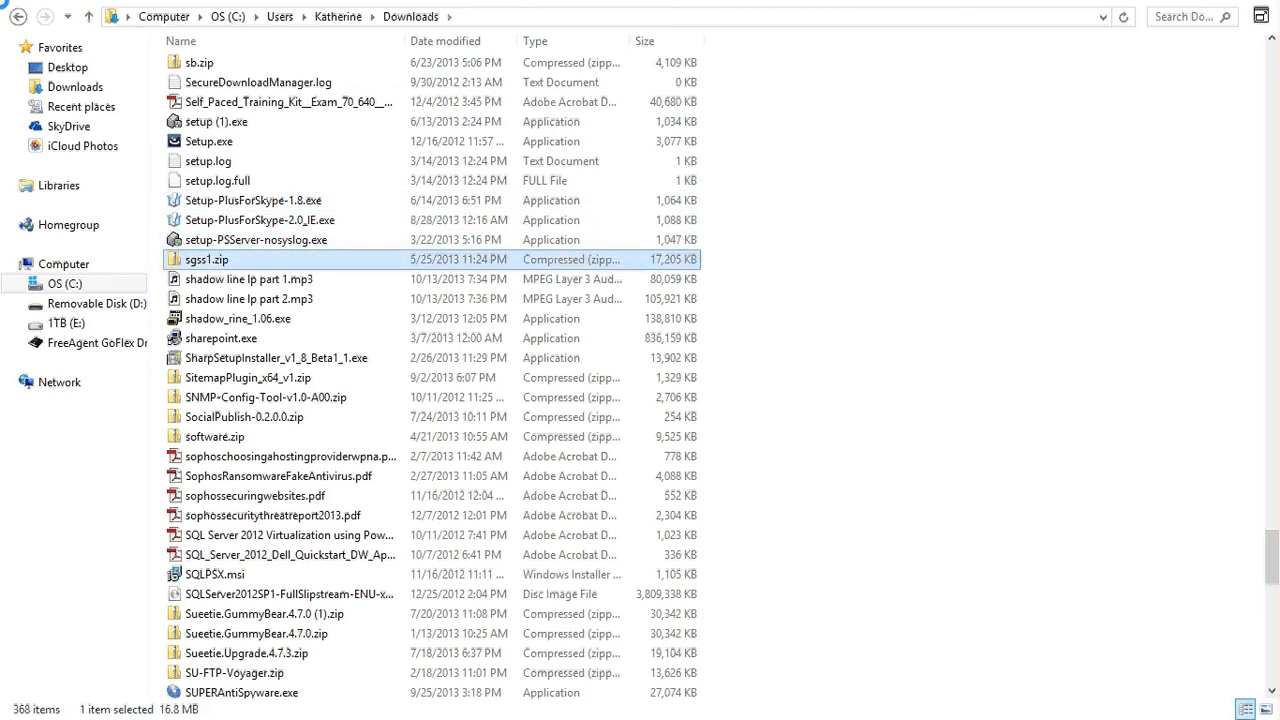
pyautogui.press('Down')
pyautogui.press('Up')
pyautogui.press('Up')
pyautogui.press('Up')
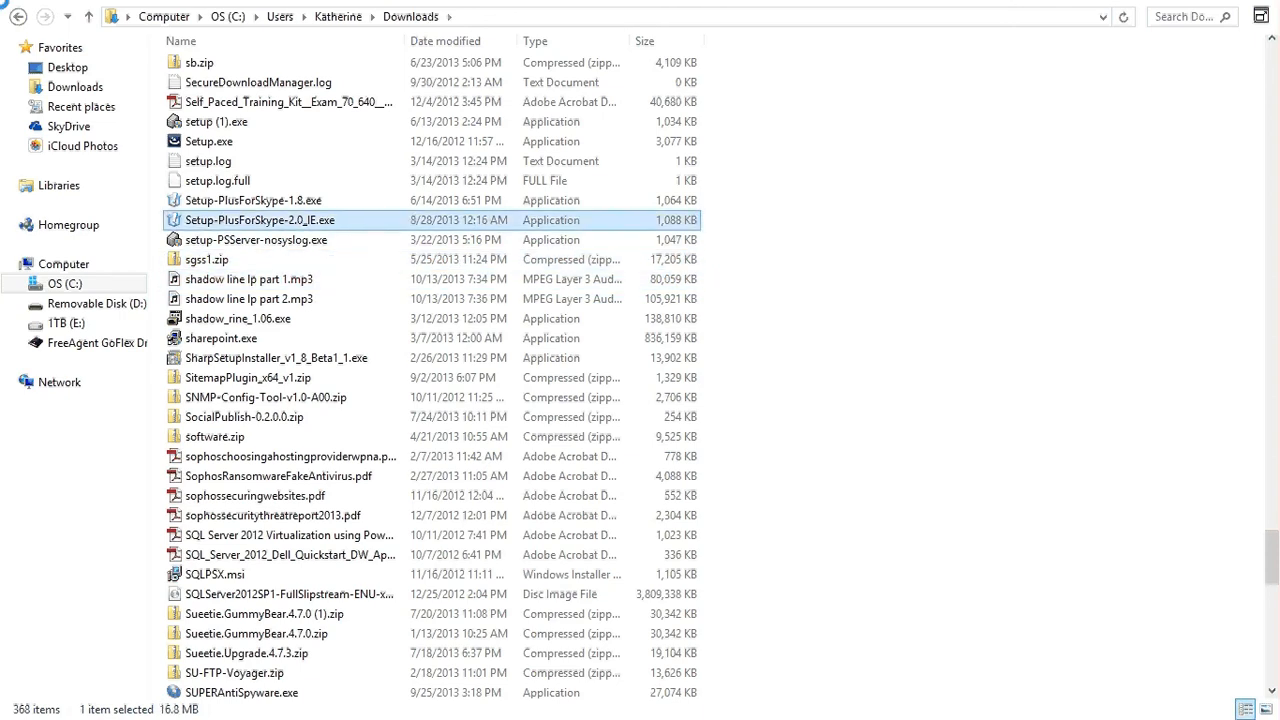
pyautogui.press('Up')
pyautogui.press('Up')
pyautogui.press('Up')
pyautogui.press('Up')
pyautogui.press('Up')
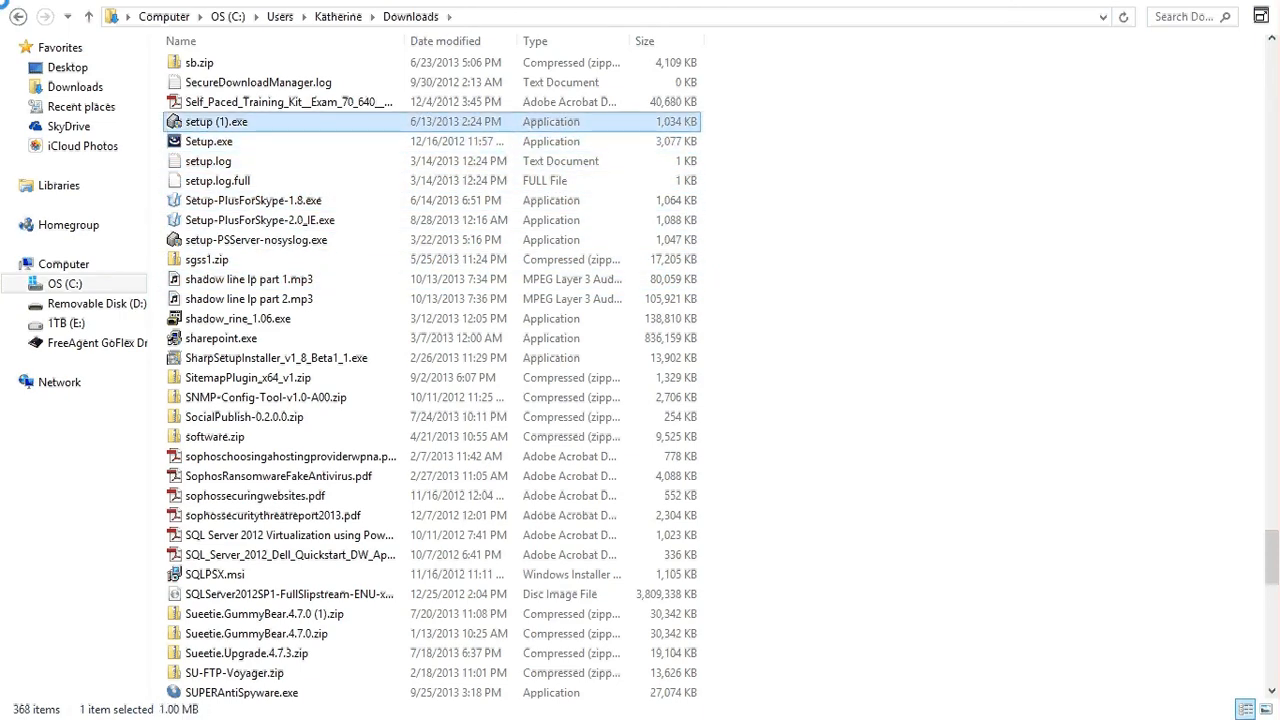
pyautogui.press('Up')
pyautogui.press('Up')
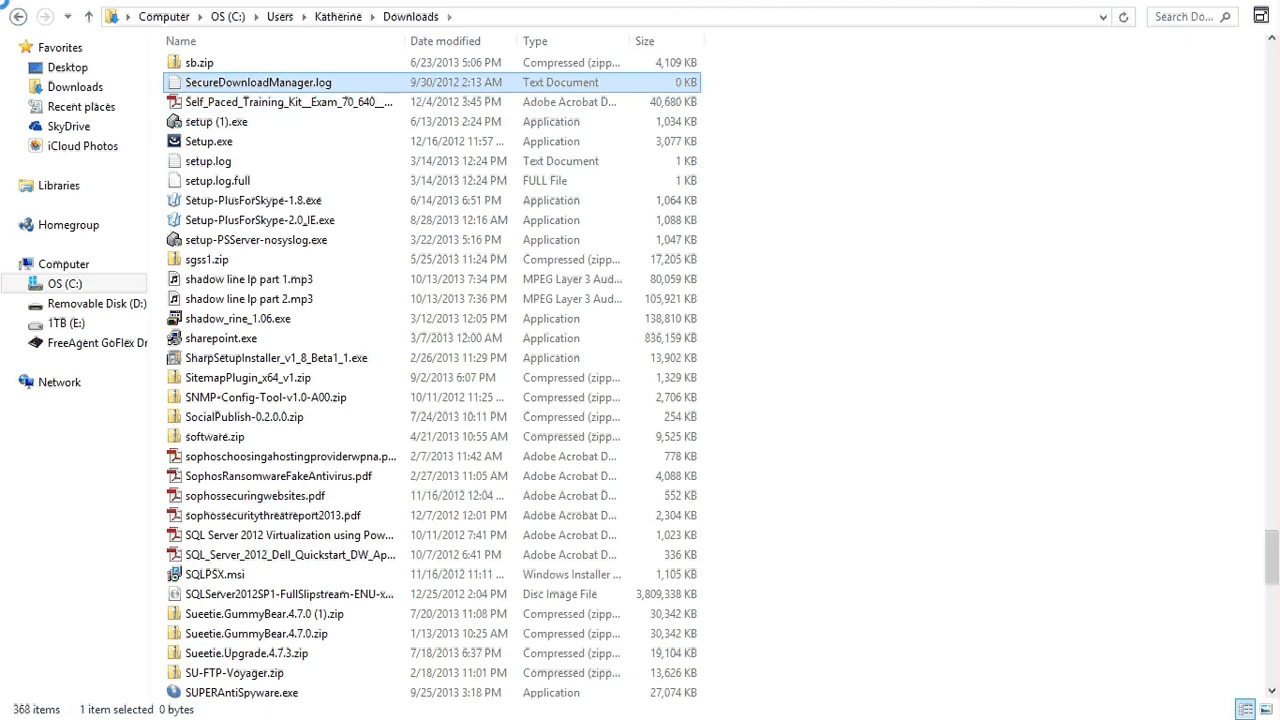
pyautogui.press('Down')
pyautogui.press('Down')
pyautogui.press('Down')
pyautogui.press('Down')
pyautogui.press('Down')
pyautogui.press('Down')
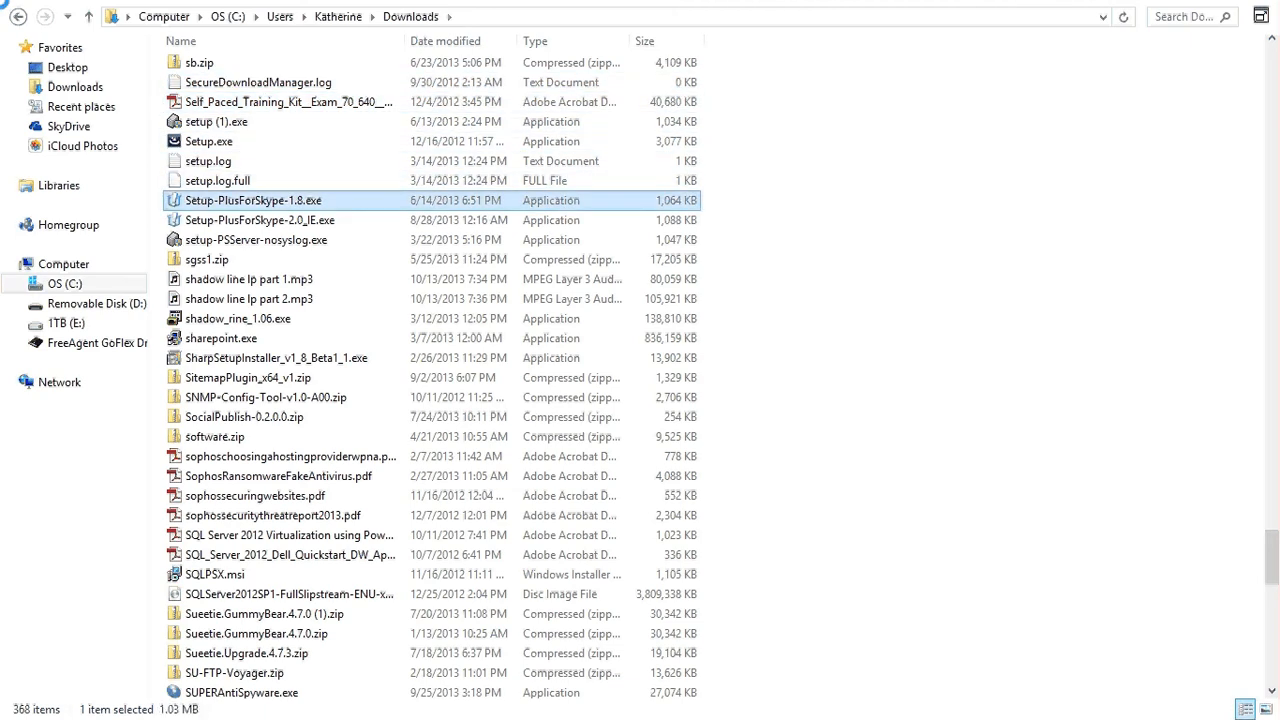
pyautogui.press('Down')
pyautogui.press('Down')
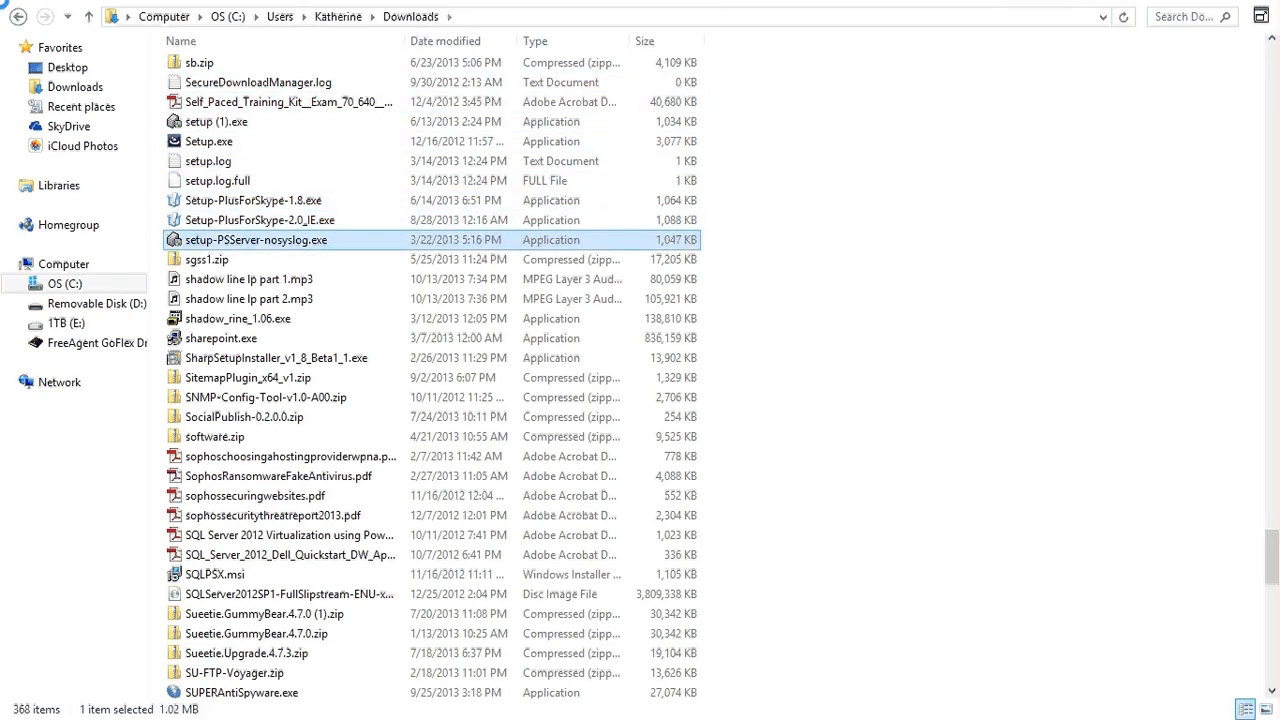
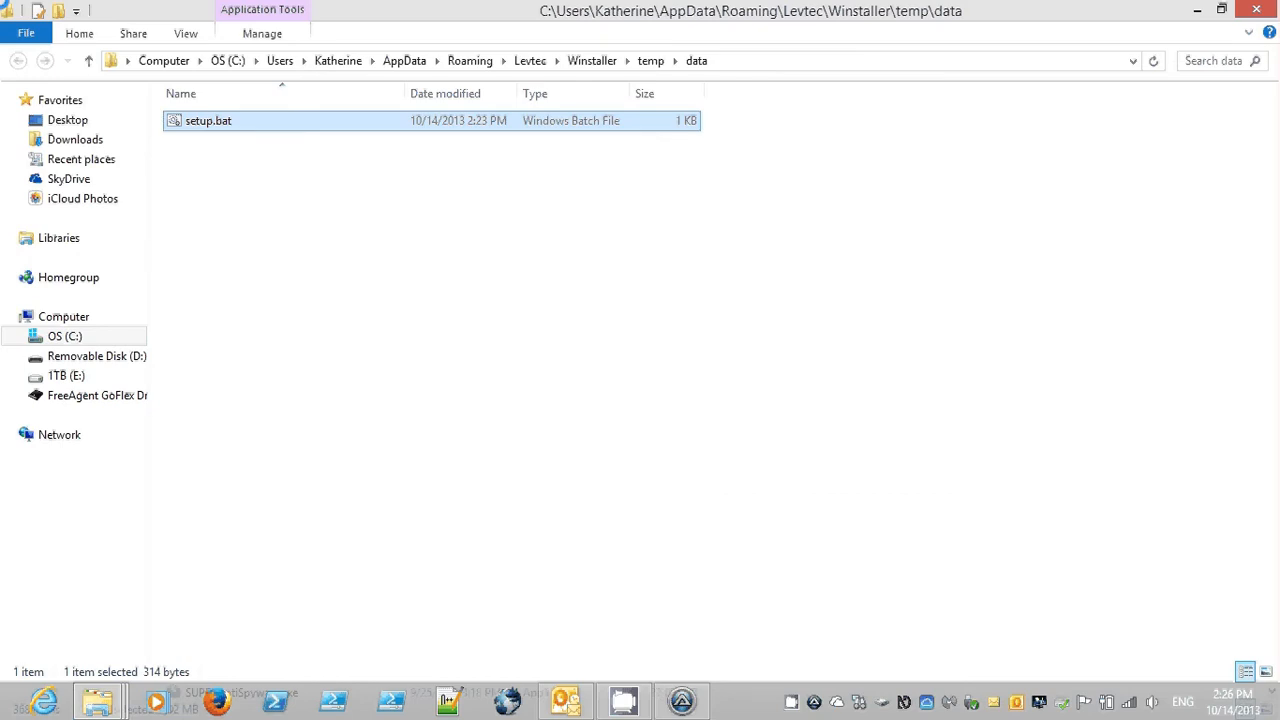
pyautogui.hotkey('ctrl', 'v')
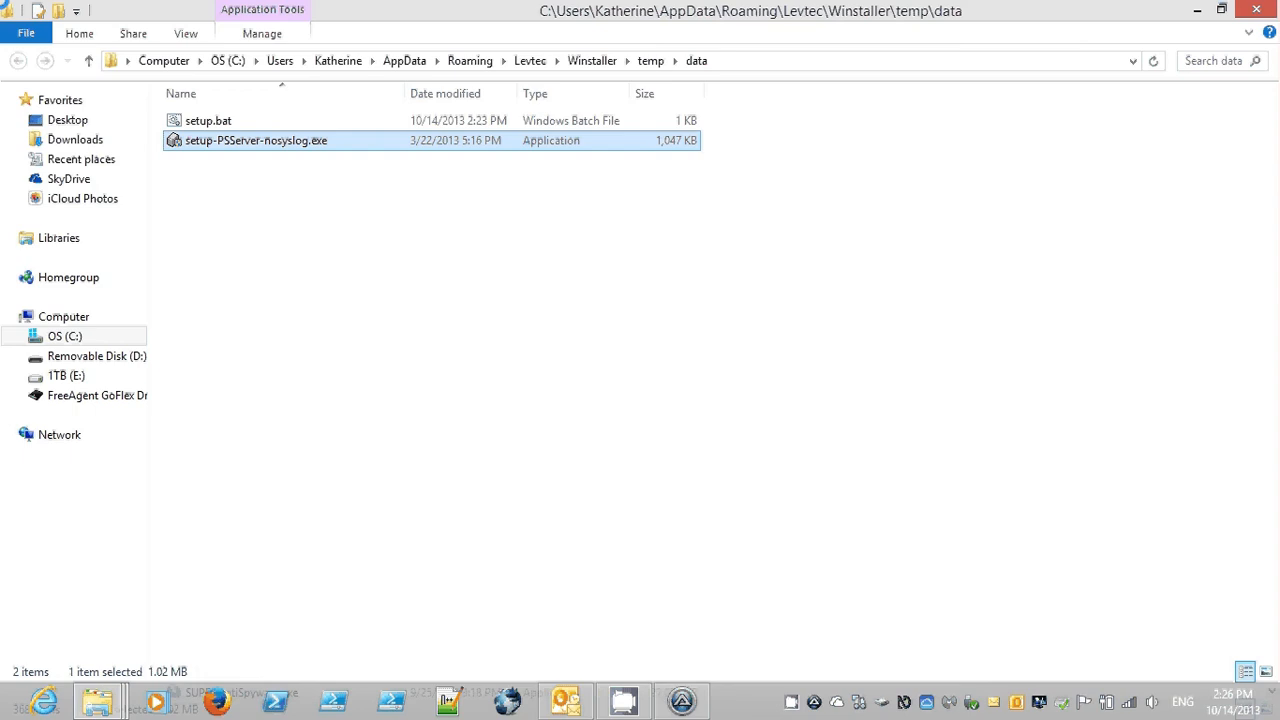
# Step: Switch to Downloads and open the teamspeak3-server_win64 folder inside the extracted teamspeak3-server_win64-3.0.7.1 folder
pyautogui.click(208, 121)
pyautogui.hotkey('alt', 'Tab')
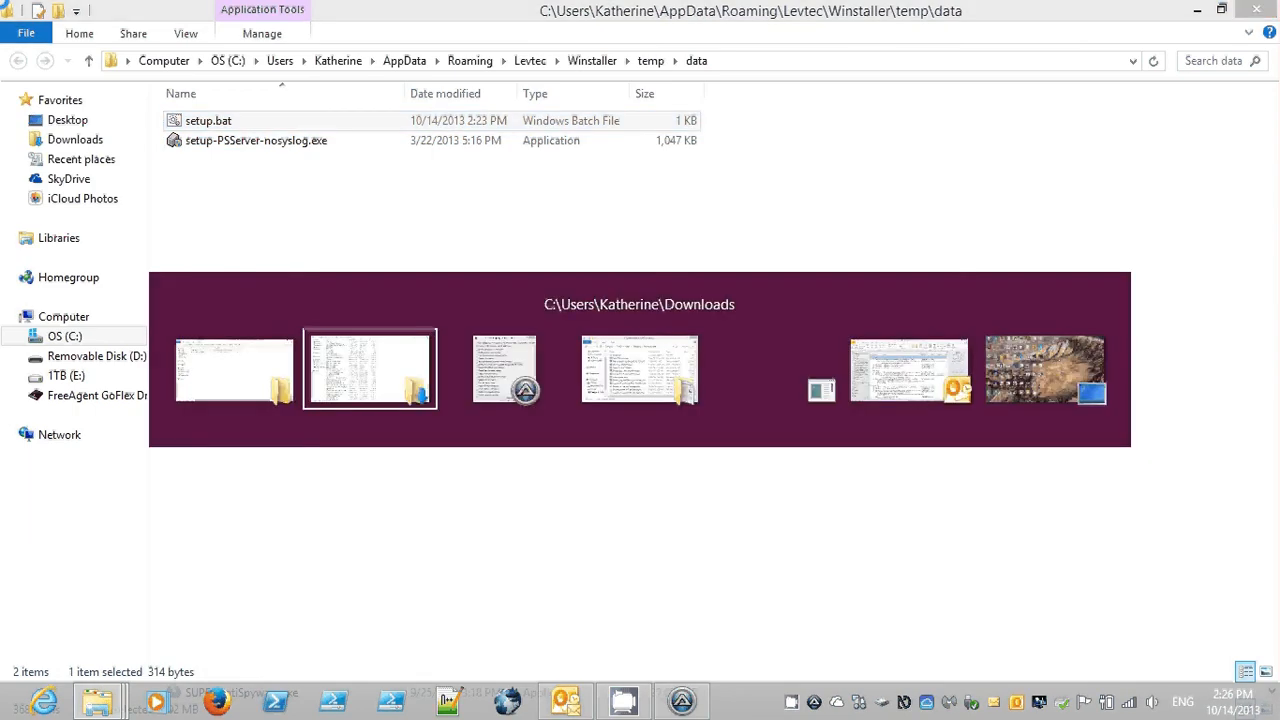
pyautogui.press('Home')
pyautogui.press('pagedown')
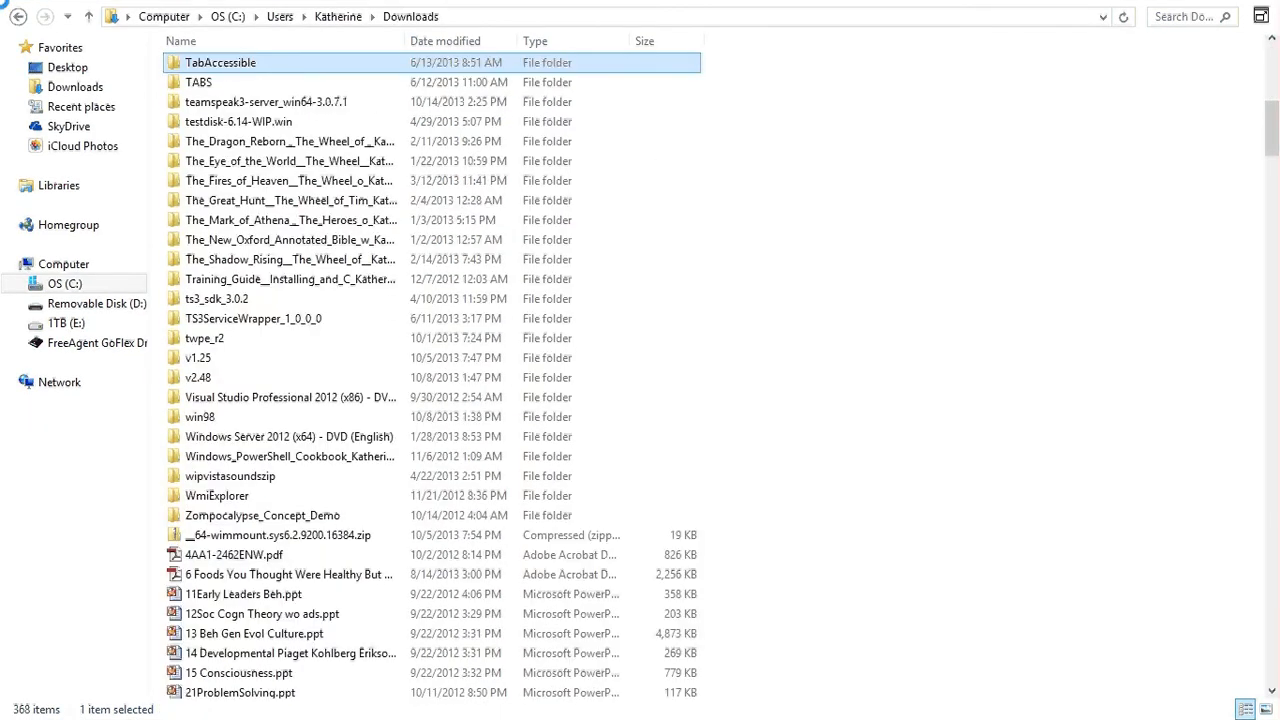
pyautogui.press('pageup')
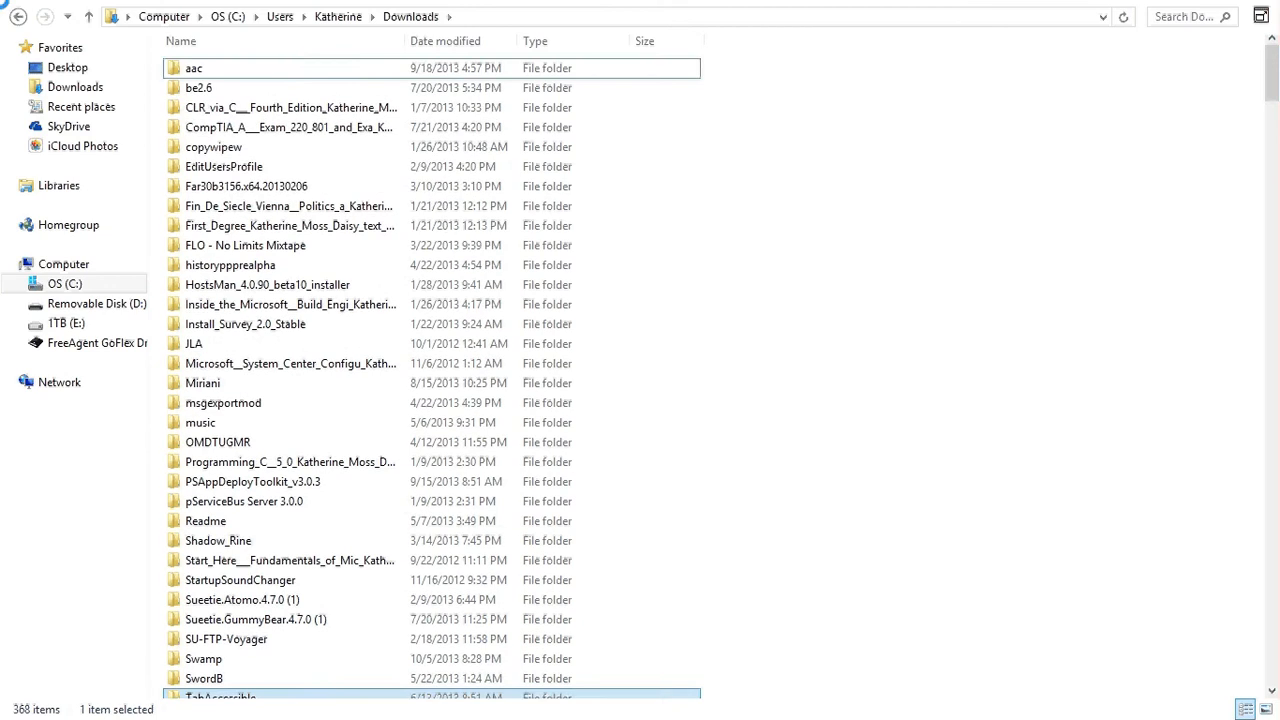
pyautogui.press('pagedown')
pyautogui.press('Down')
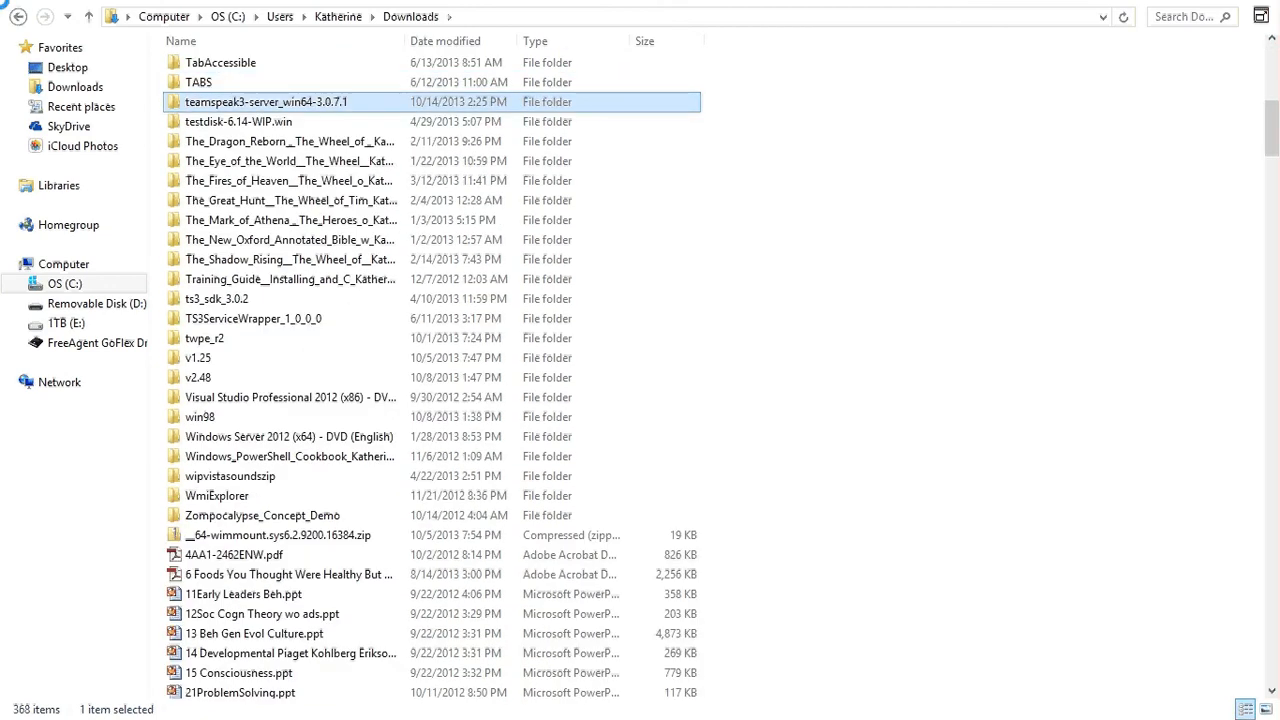
pyautogui.press('Return')
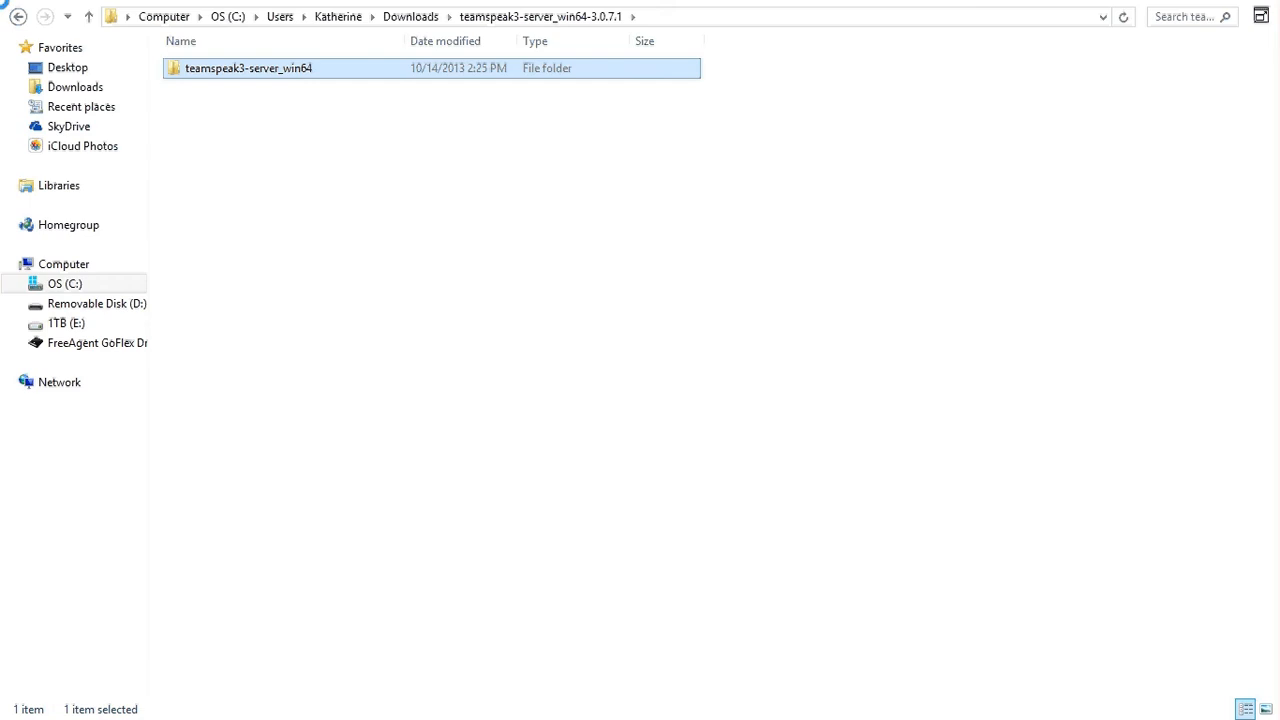
pyautogui.press('Return')
# Step: Look through the contents of the teamspeak3-server_win64 folder, from the doc folder down to ts3server_win64.exe, for an installer
pyautogui.press('Down')
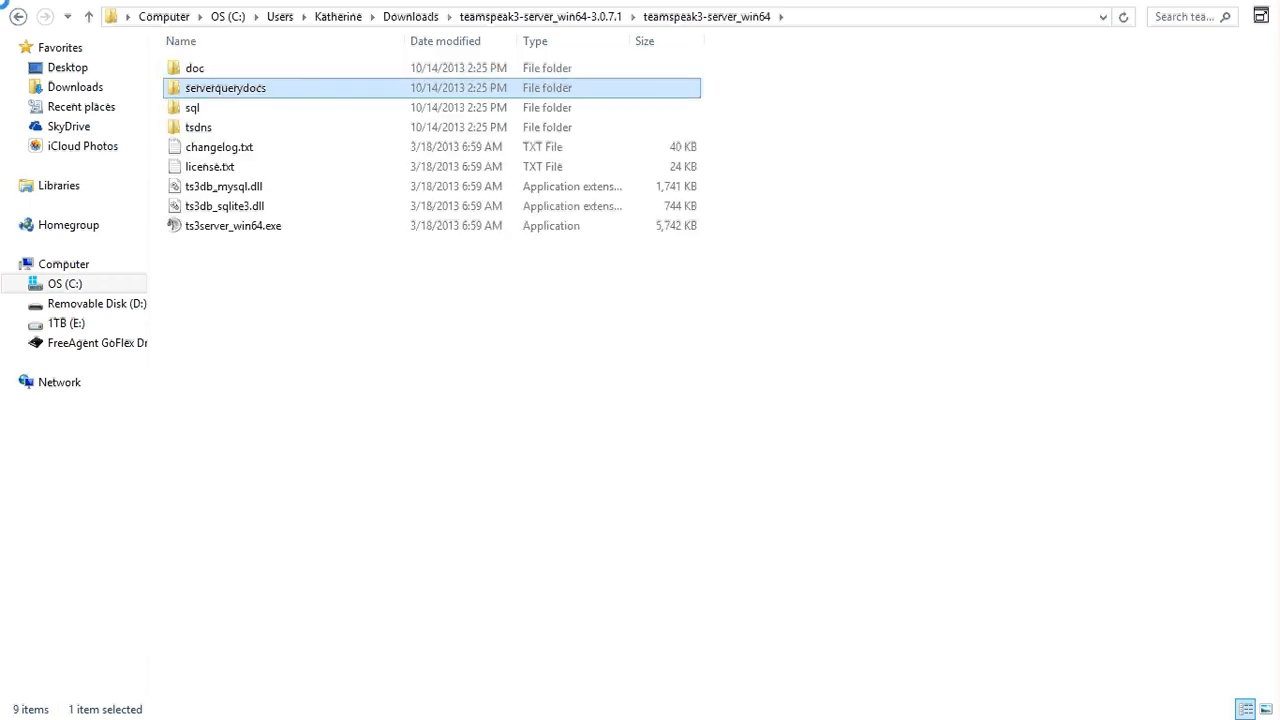
pyautogui.press('Up')
pyautogui.press('Down')
pyautogui.press('Down')
pyautogui.press('Down')
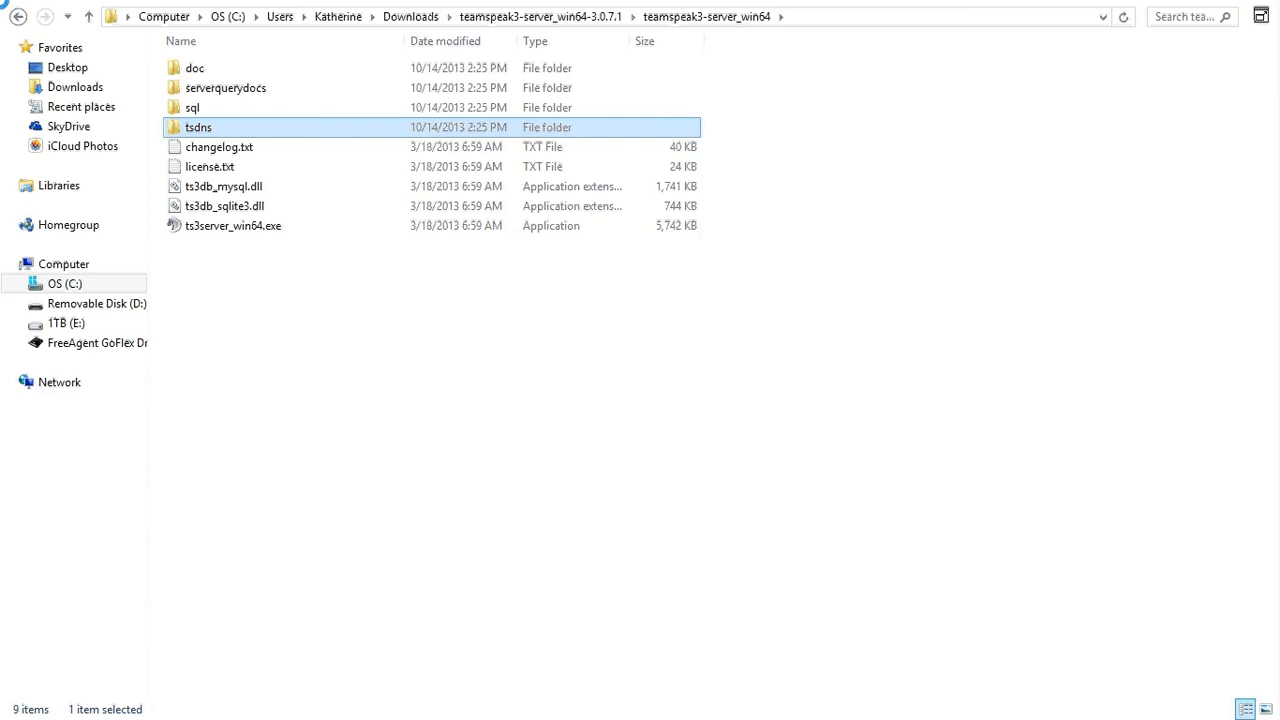
pyautogui.press('Down')
pyautogui.press('Down')
pyautogui.press('Down')
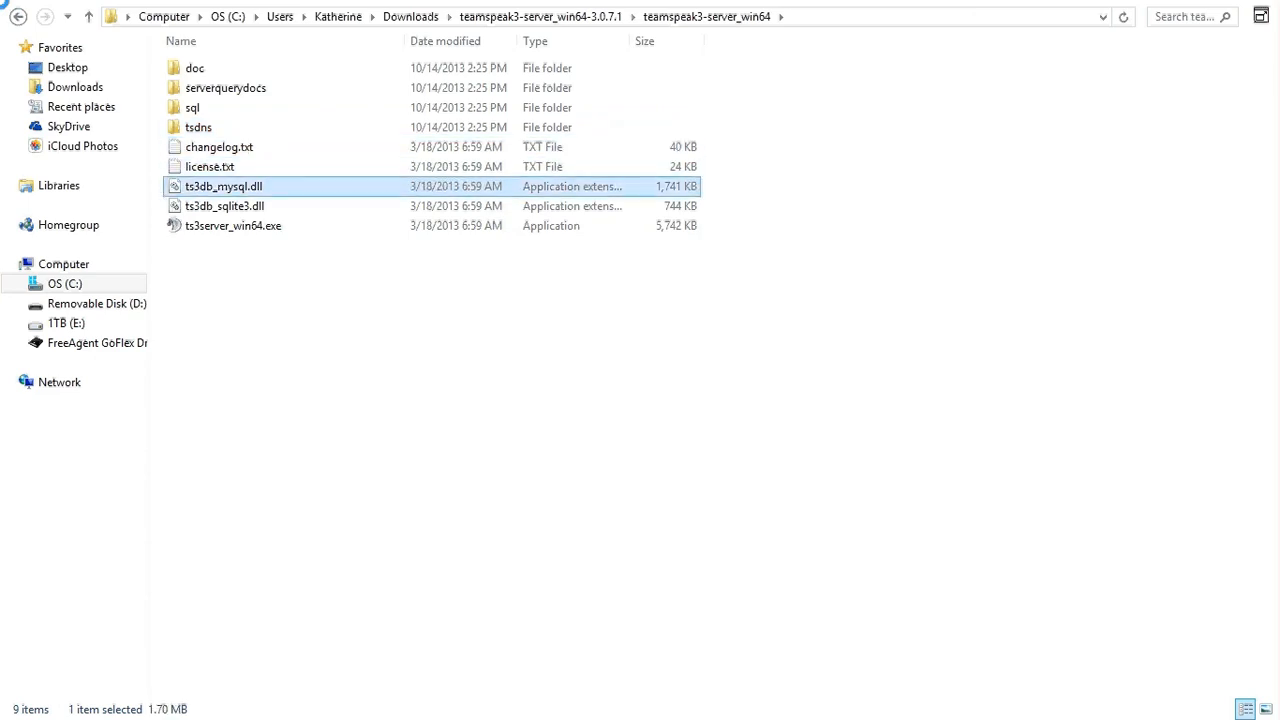
pyautogui.press('Down')
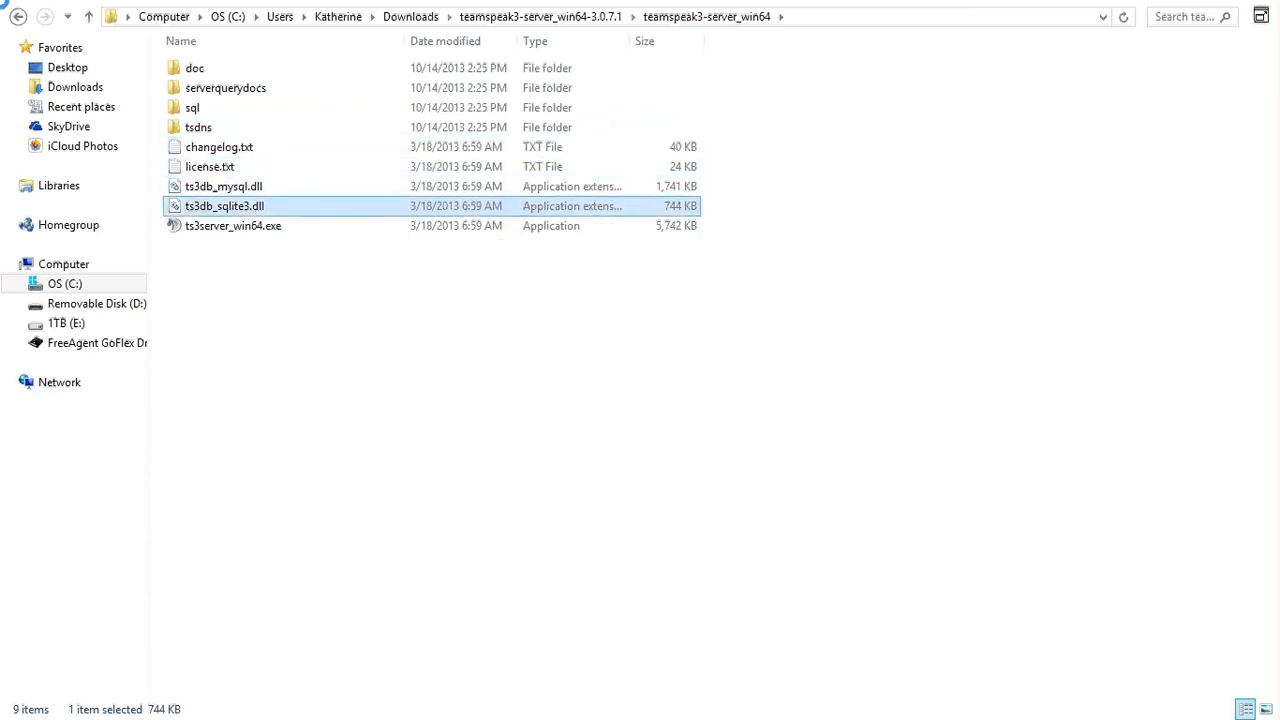
pyautogui.press('Down')
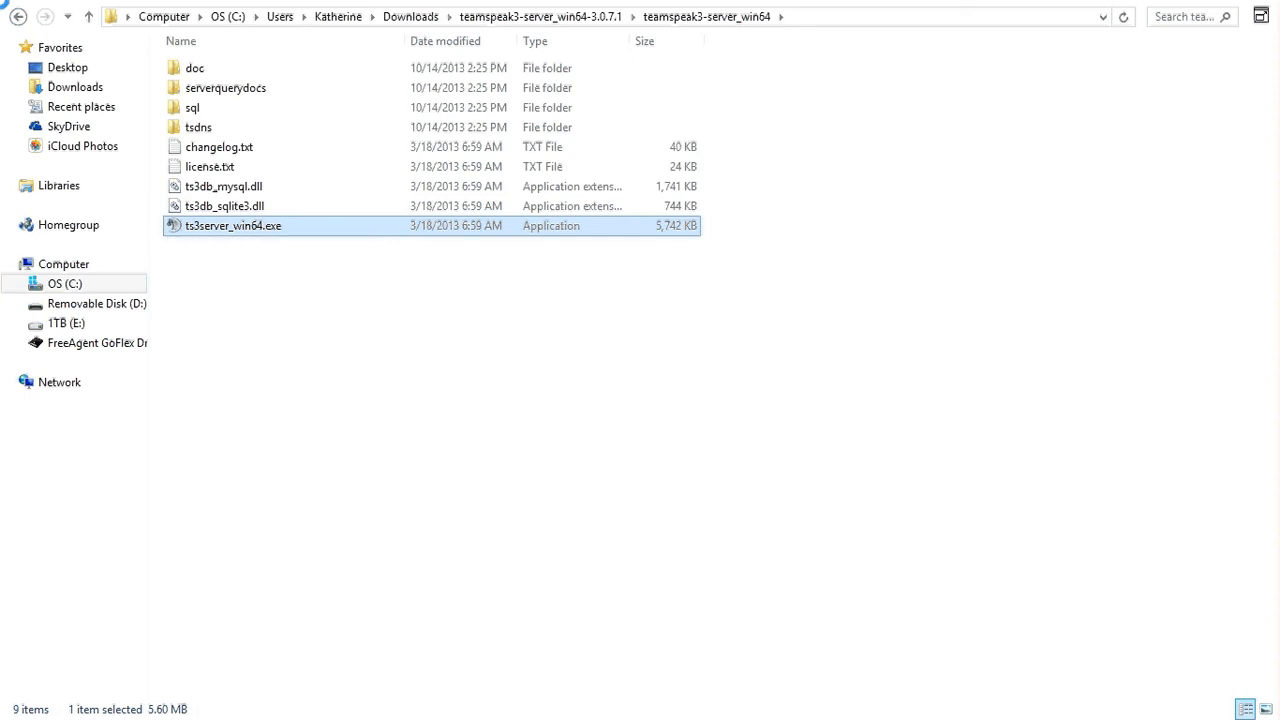
# Step: Go back up from the TeamSpeak folder to Downloads, and return to Winstaller's temp\data folder
pyautogui.press('BackSpace')
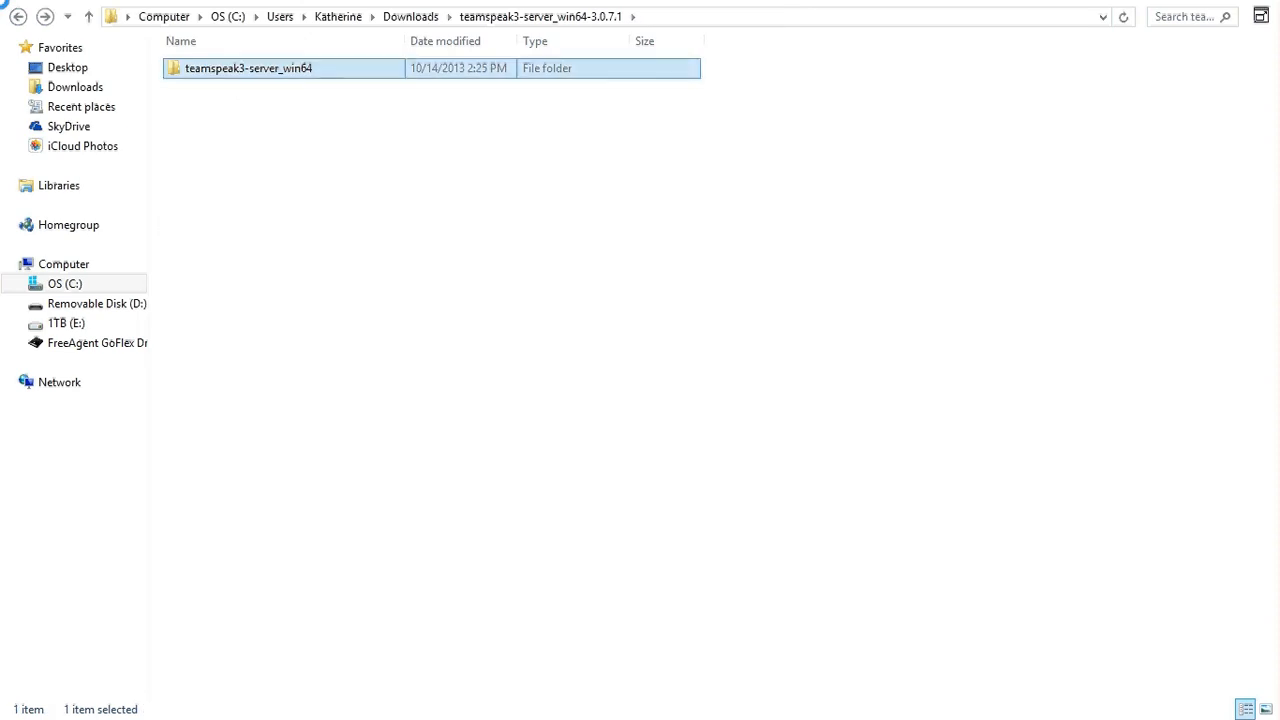
pyautogui.press('BackSpace')
pyautogui.press('Up')
pyautogui.press('Down')
pyautogui.press('Down')
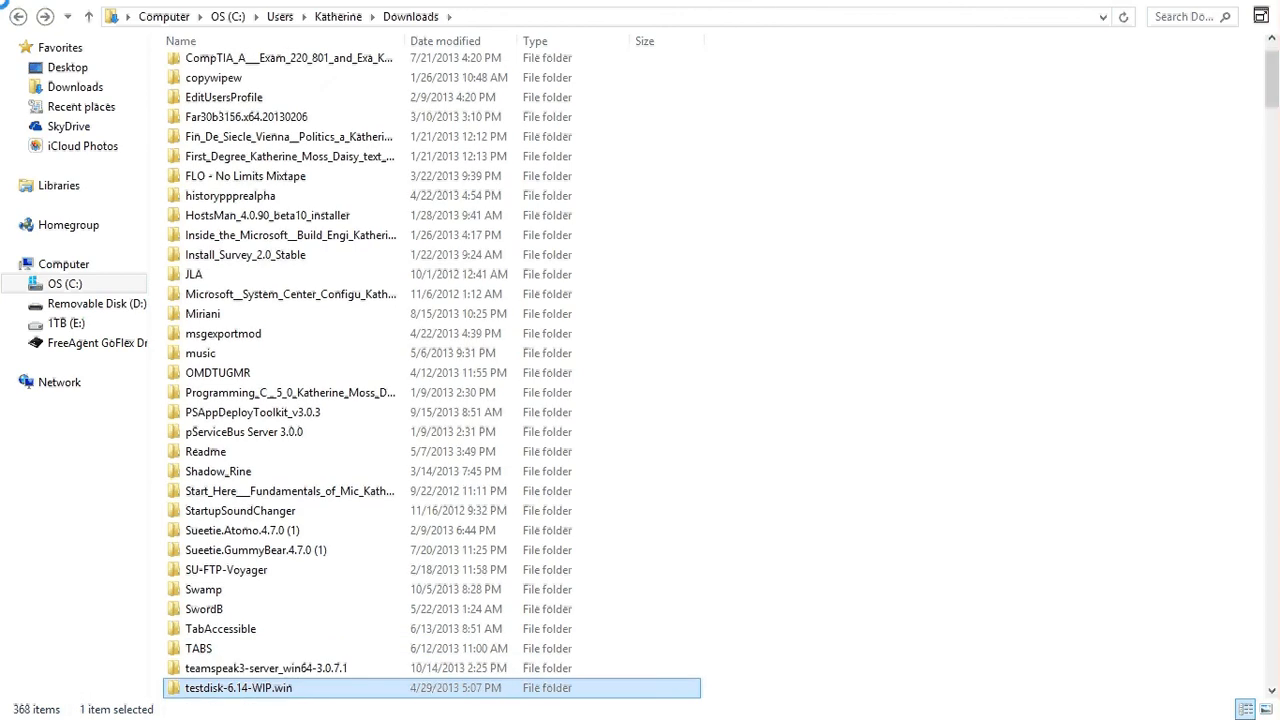
pyautogui.press('Down')
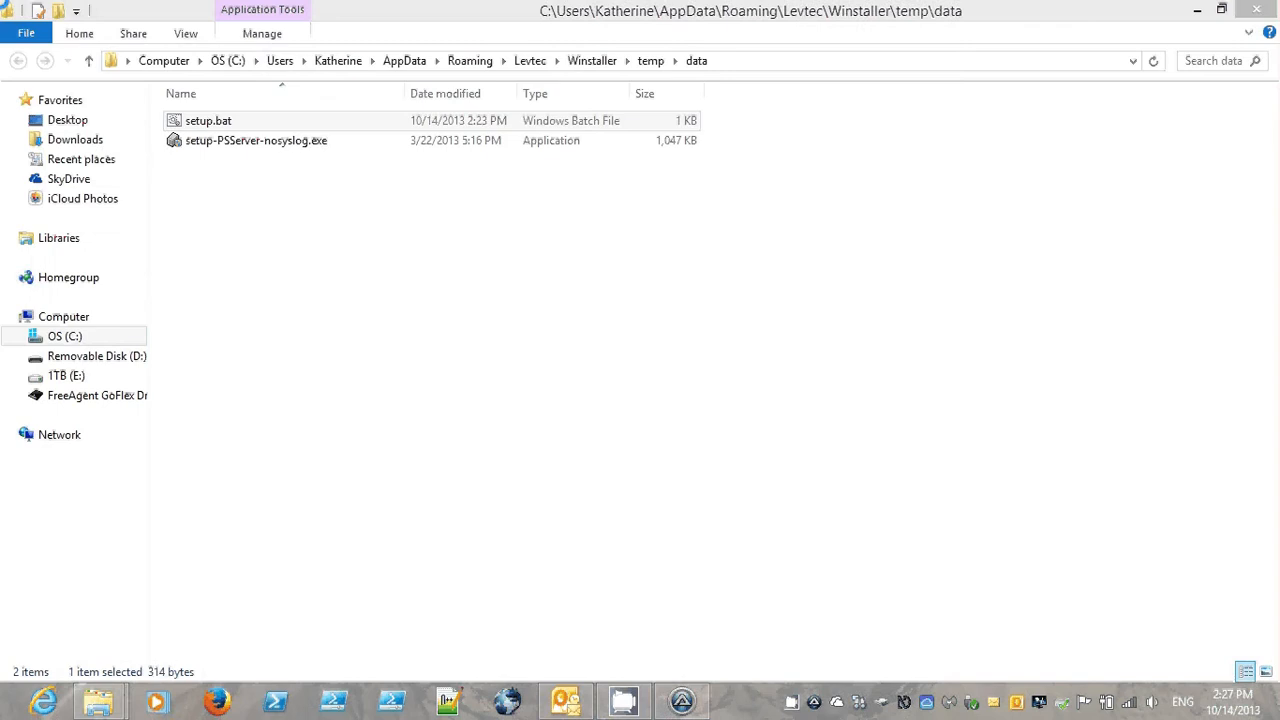
pyautogui.press('alt')
pyautogui.press('f')
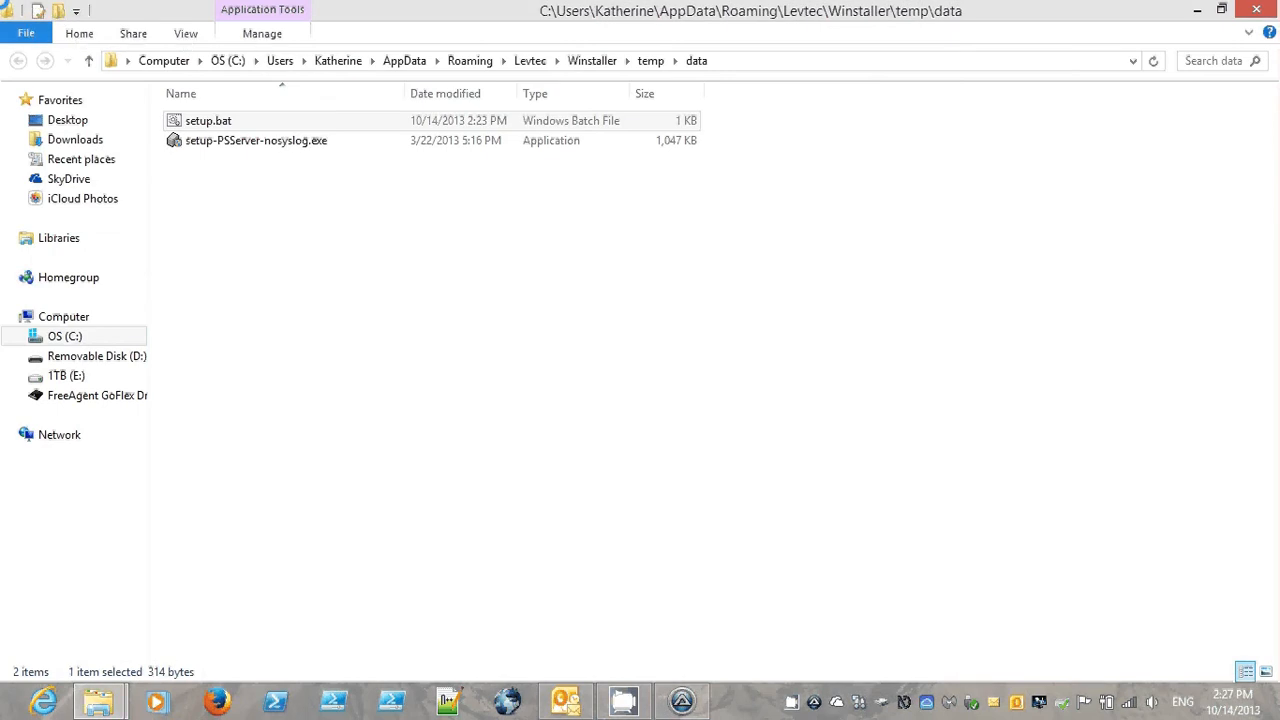
pyautogui.press('Down')
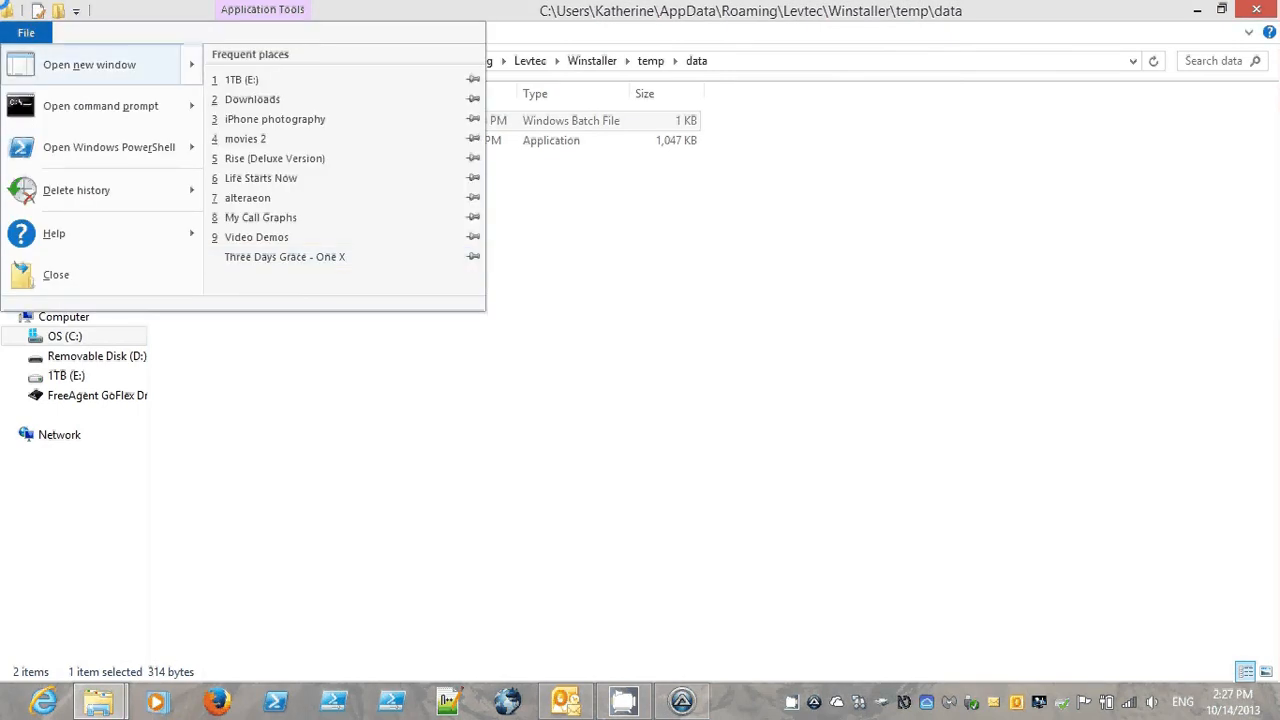
pyautogui.press('Right')
pyautogui.press('Left')
pyautogui.press('Escape')
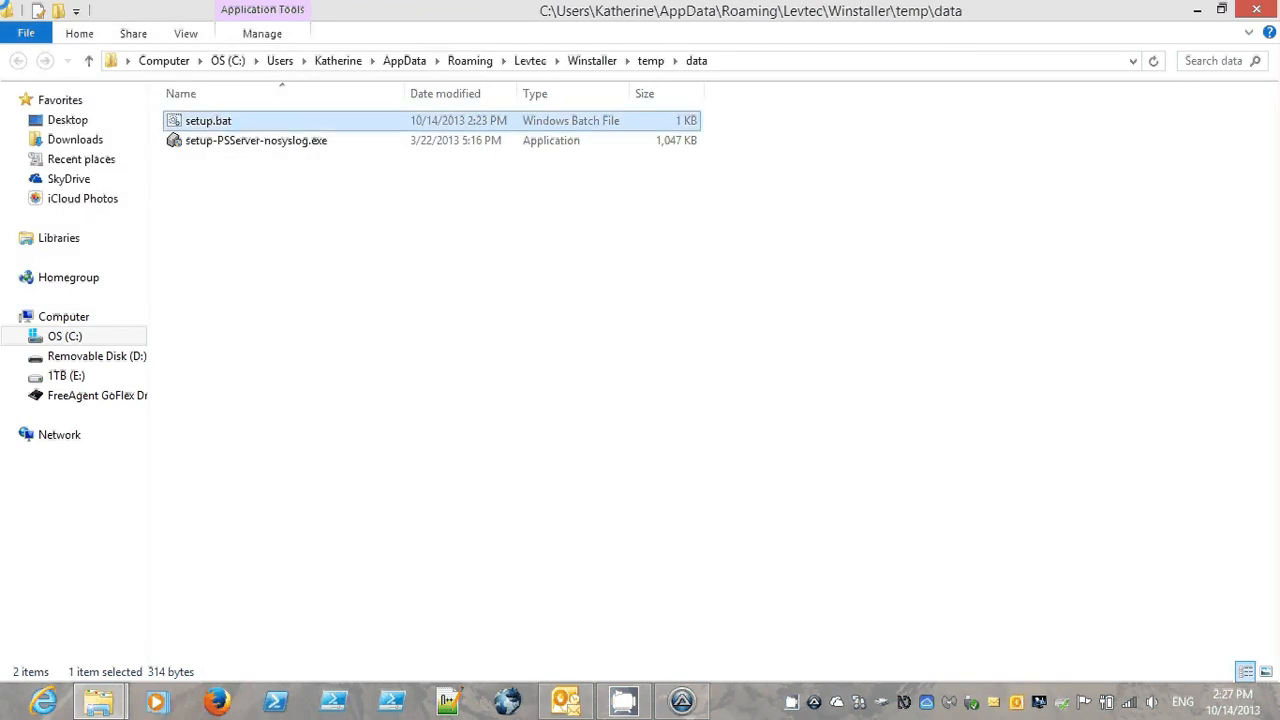
# Step: Open setup.bat from the temp\data folder for editing in Notepad++, with the folder window shown full screen
pyautogui.click(256, 141)
pyautogui.click(208, 121)
pyautogui.press('F11')
pyautogui.rightClick(176, 70)
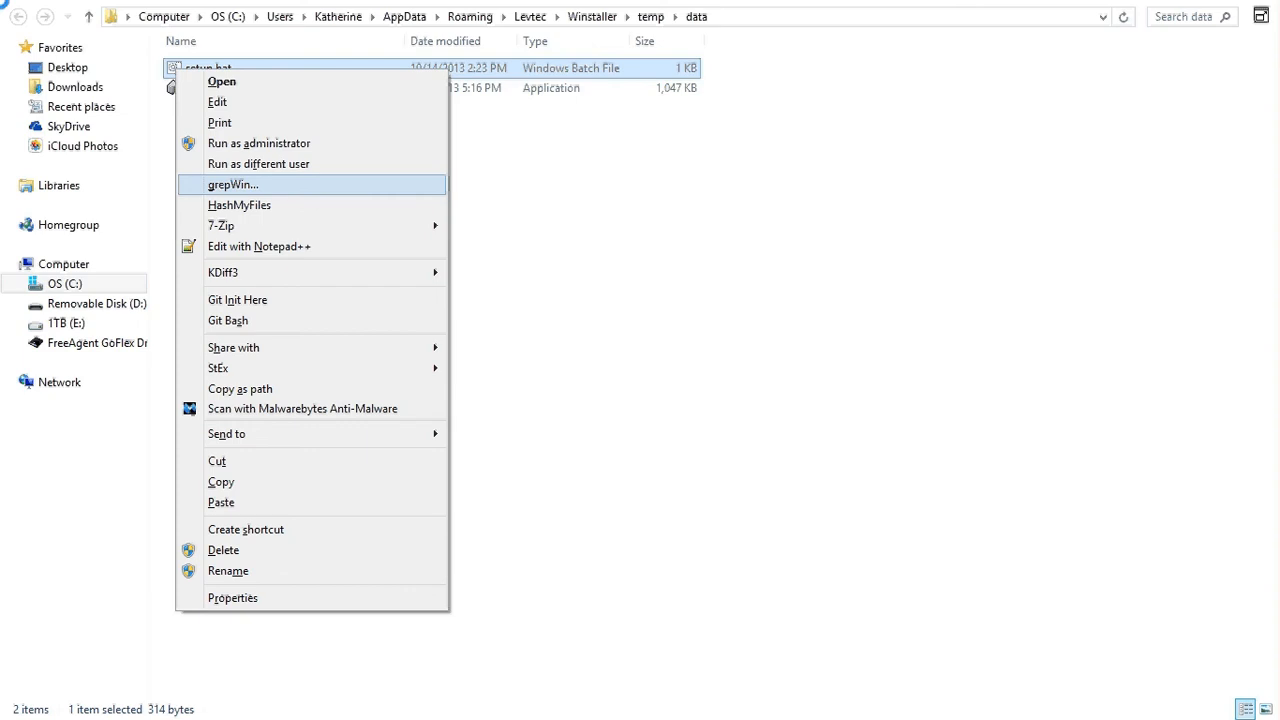
pyautogui.press('Up')
pyautogui.press('Up')
pyautogui.press('Up')
pyautogui.press('Up')
pyautogui.press('Up')
pyautogui.press('Up')
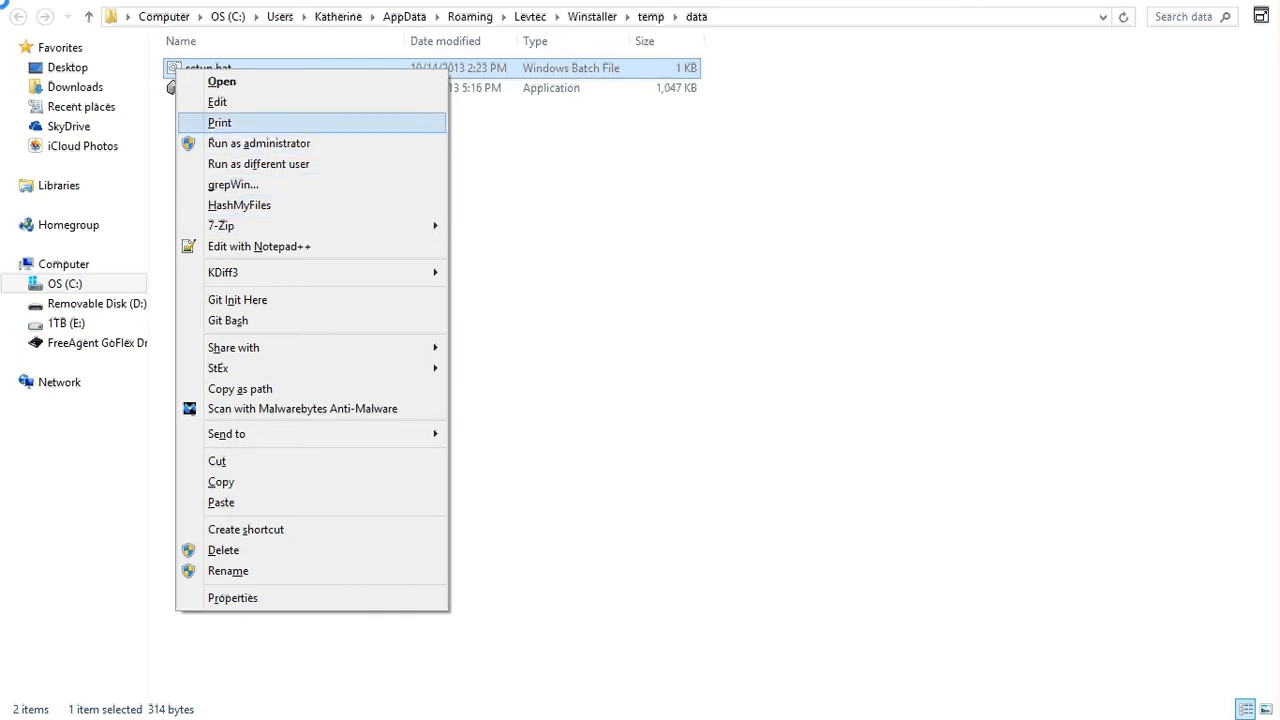
pyautogui.press('Down')
pyautogui.press('Down')
pyautogui.press('Down')
pyautogui.press('Down')
pyautogui.press('Down')
pyautogui.press('Down')
pyautogui.press('Down')
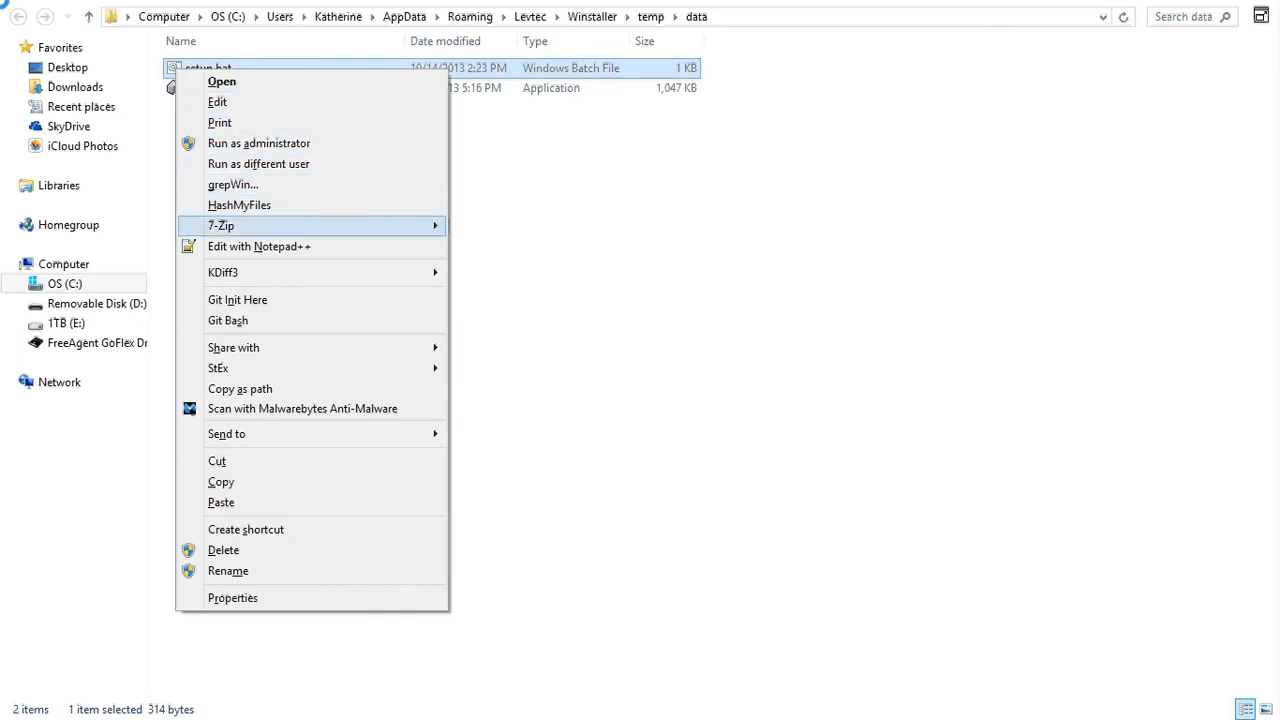
pyautogui.press('Down')
pyautogui.press('Up')
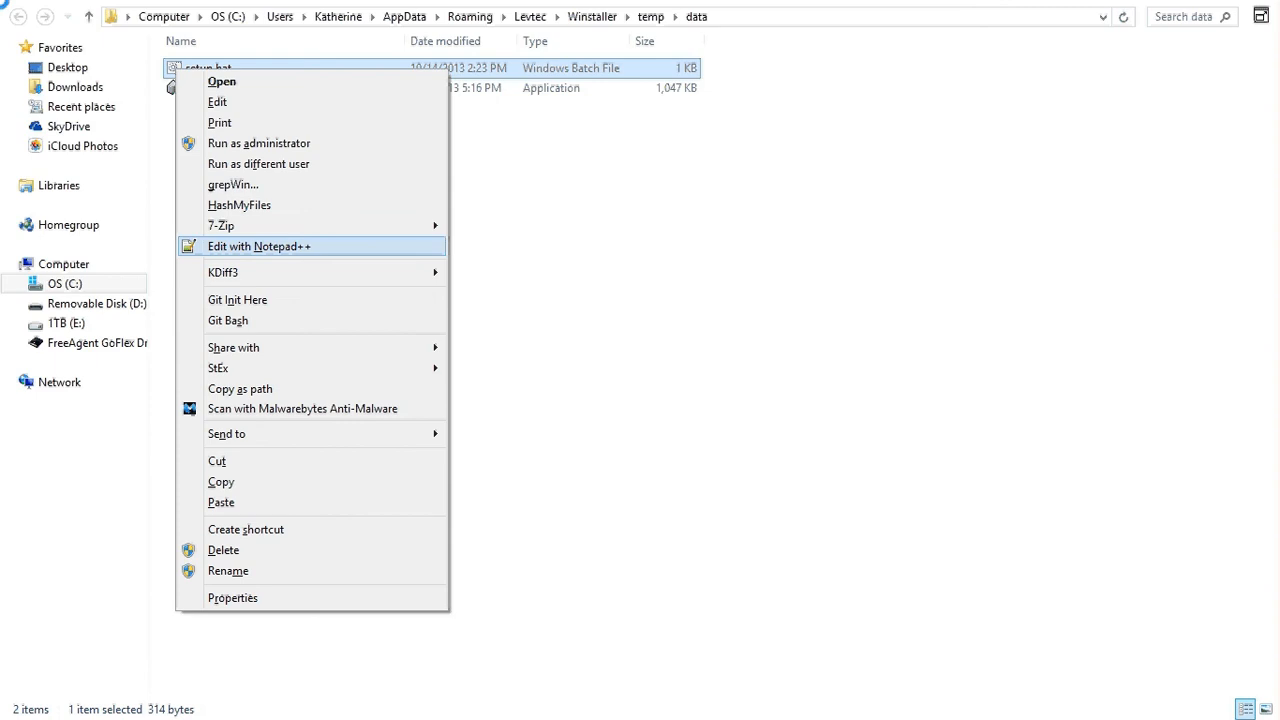
pyautogui.press('Return')
# Step: Read through setup.bat line by line, from the opening comments and the example batch file to the last empty line
pyautogui.press('Down')
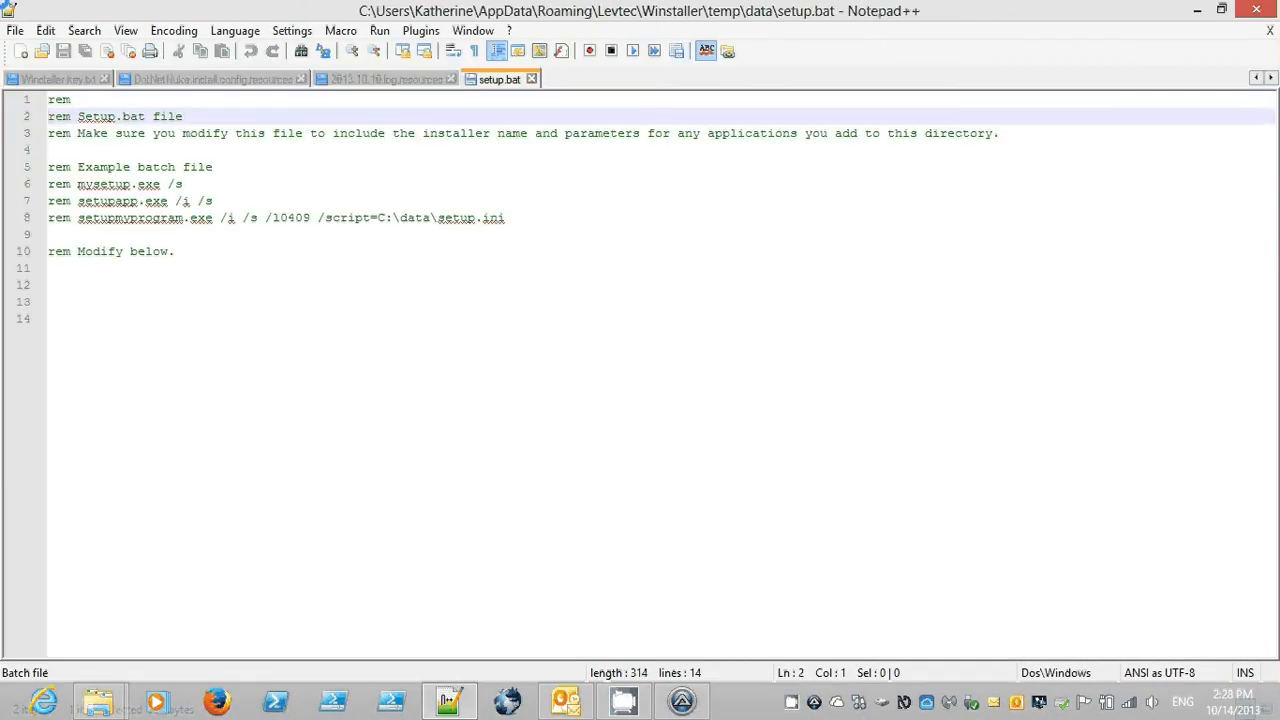
pyautogui.press('Down')
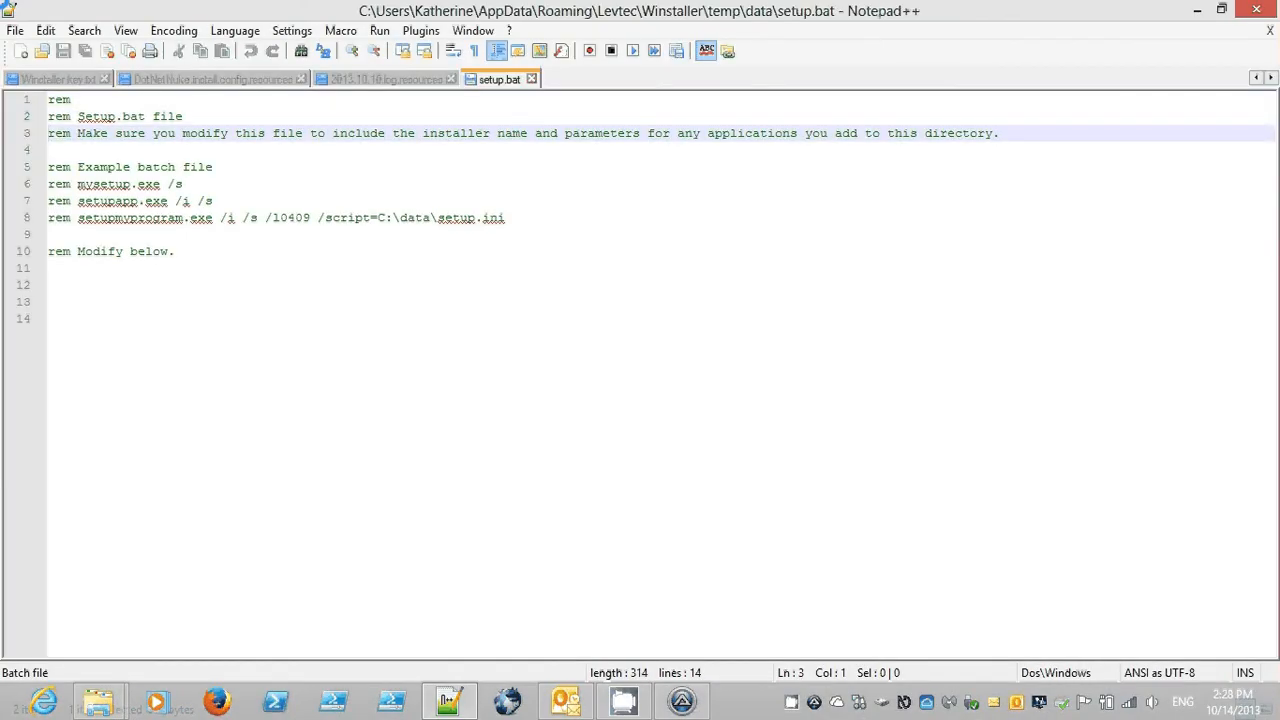
pyautogui.press('Down')
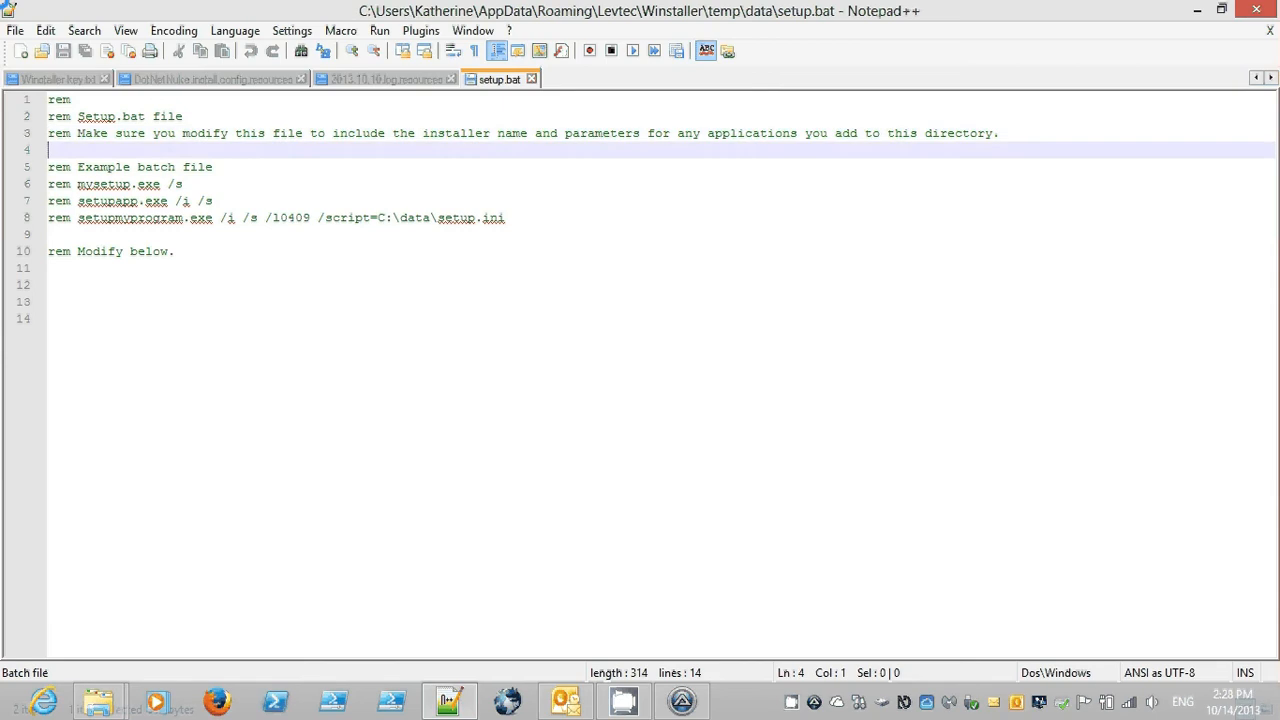
pyautogui.press('Down')
pyautogui.press('Down')
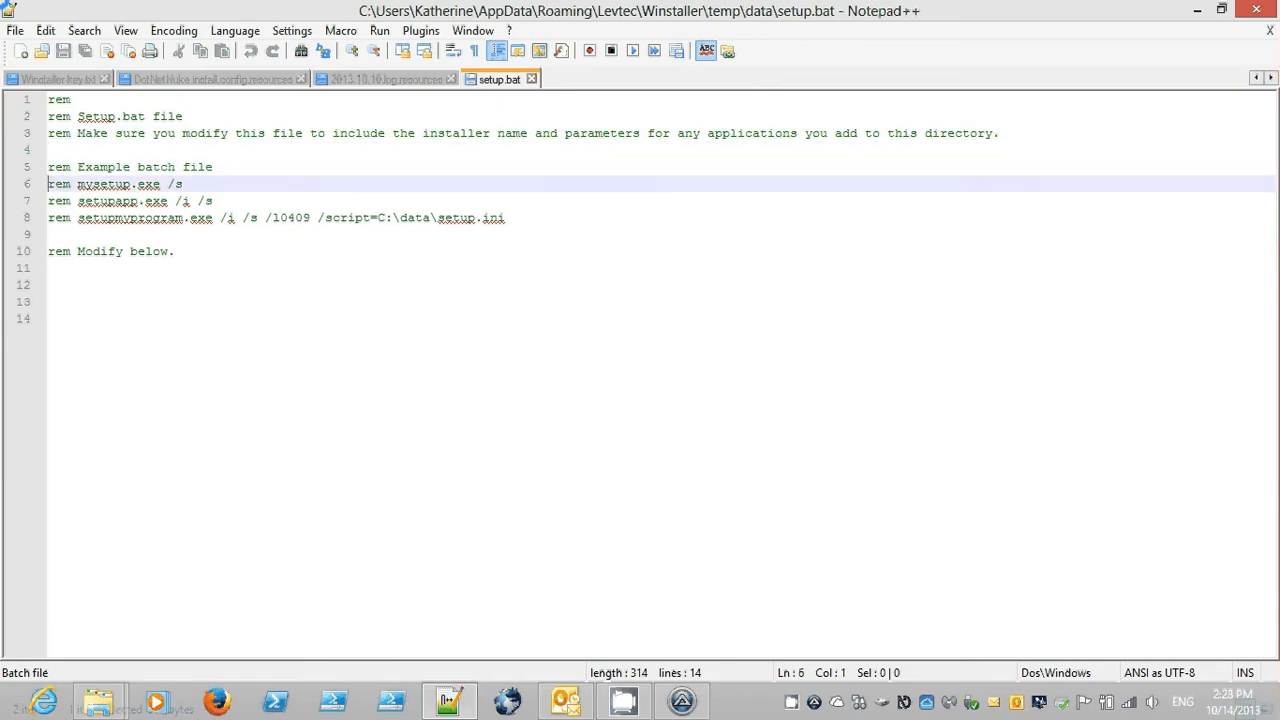
pyautogui.press('Down')
pyautogui.press('Down')
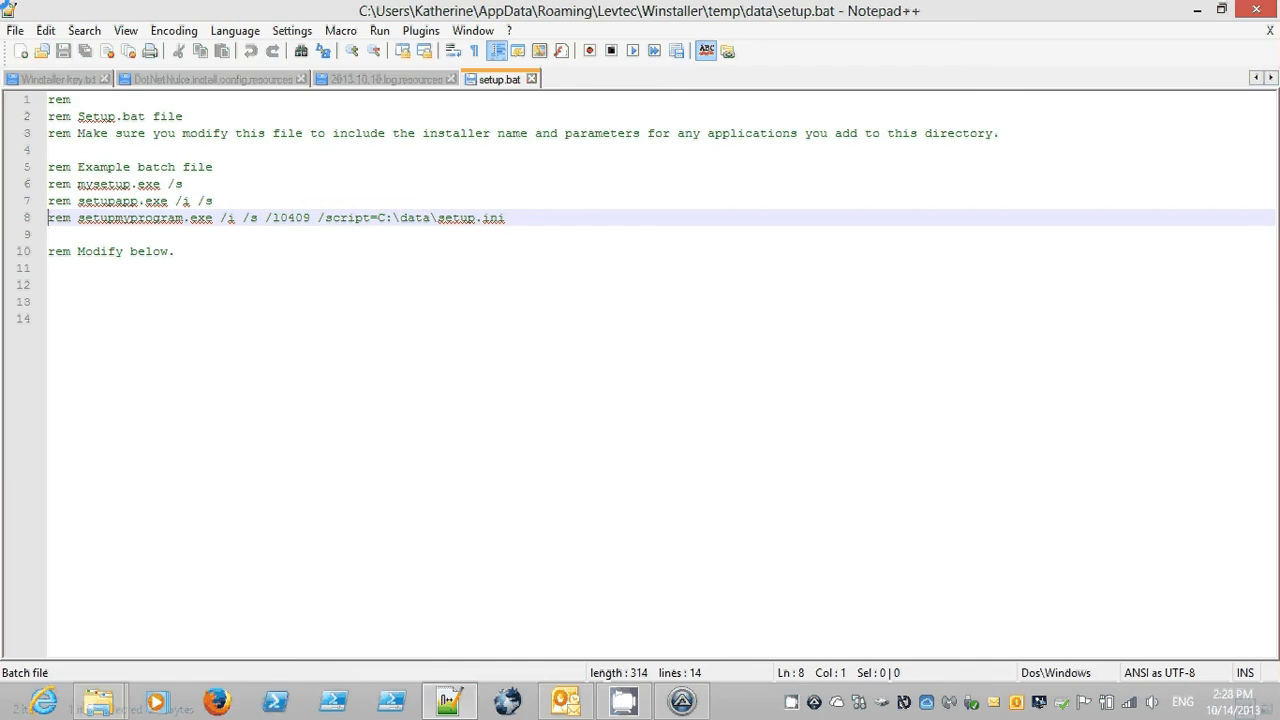
pyautogui.press('Down')
pyautogui.press('Down')
pyautogui.press('Down')
pyautogui.press('Down')
pyautogui.press('Down')
pyautogui.press('Down')
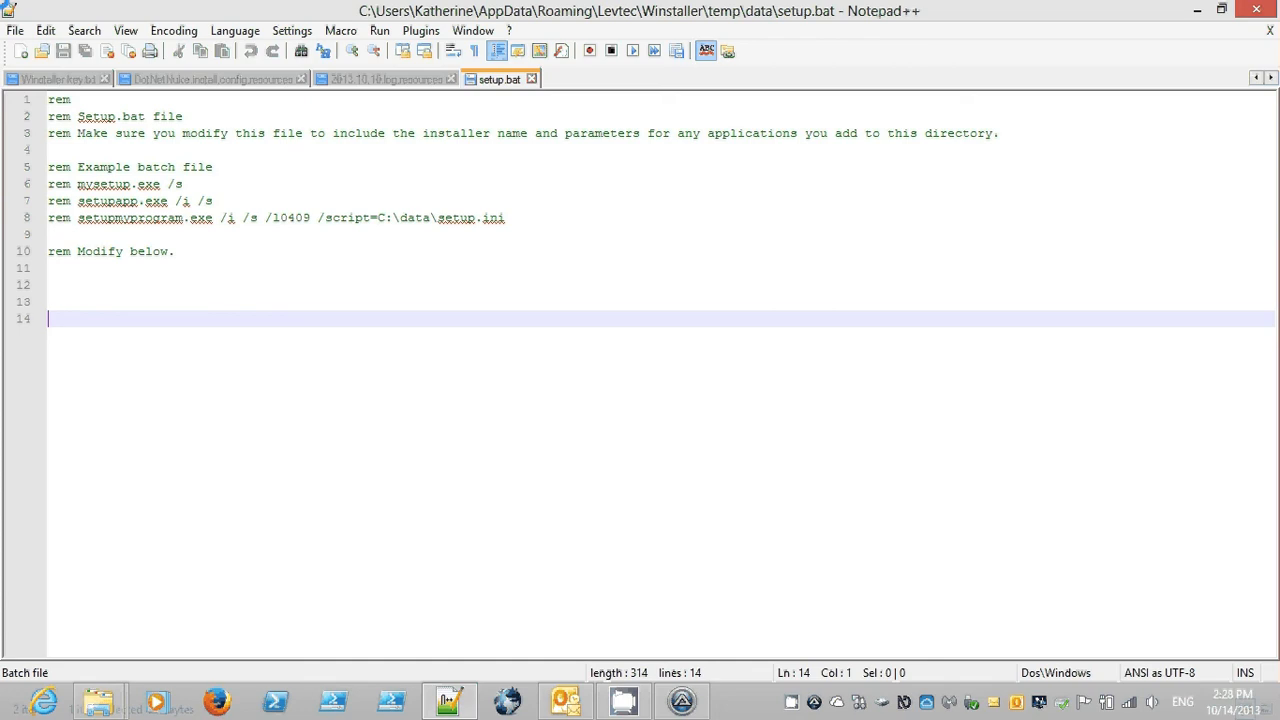
# Step: Examine the parameters of the example setupmyprogram.exe line in setup.bat, word by word, including the language and script options
pyautogui.press('Up')
pyautogui.press('Up')
pyautogui.press('Up')
pyautogui.press('Up')
pyautogui.press('Up')
pyautogui.press('Up')
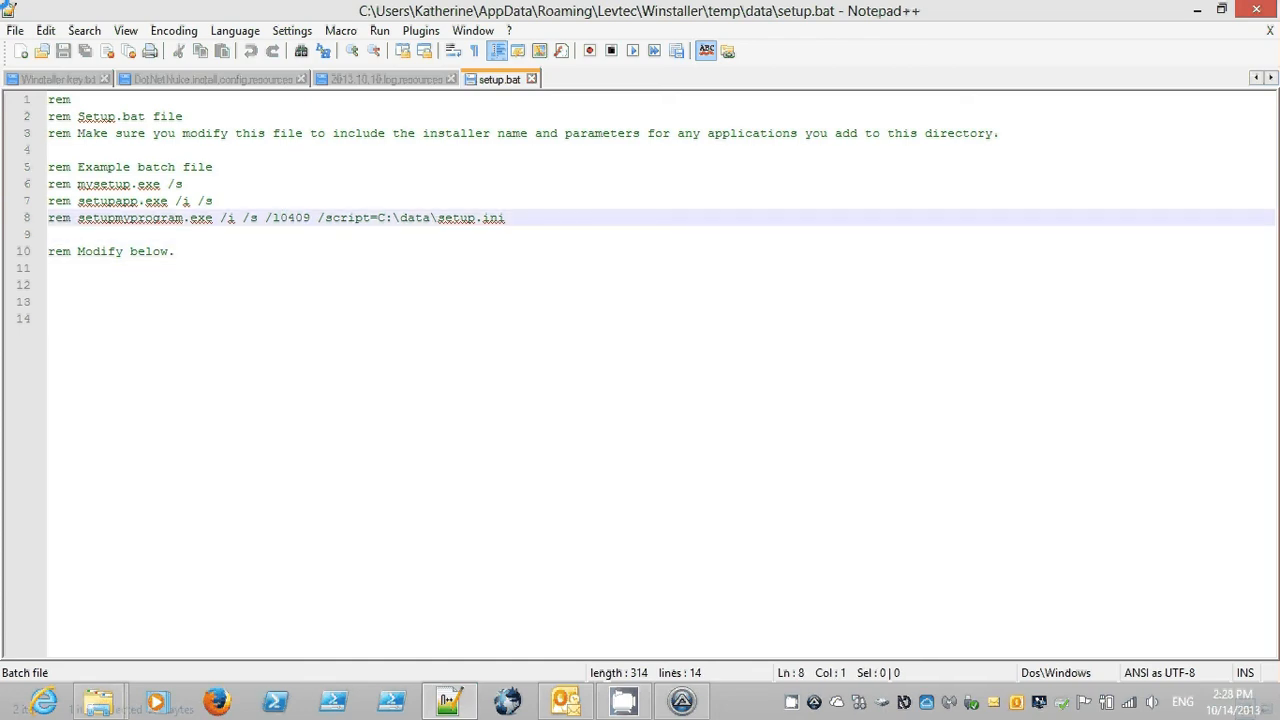
pyautogui.hotkey('ctrl', 'Right')
pyautogui.hotkey('ctrl', 'Right')
pyautogui.hotkey('ctrl', 'Right')
pyautogui.hotkey('ctrl', 'Right')
pyautogui.hotkey('ctrl', 'Right')
pyautogui.hotkey('ctrl', 'Right')
pyautogui.hotkey('ctrl', 'Right')
pyautogui.hotkey('ctrl', 'Right')
pyautogui.hotkey('ctrl', 'Right')
pyautogui.hotkey('ctrl', 'Right')
pyautogui.press('Up')
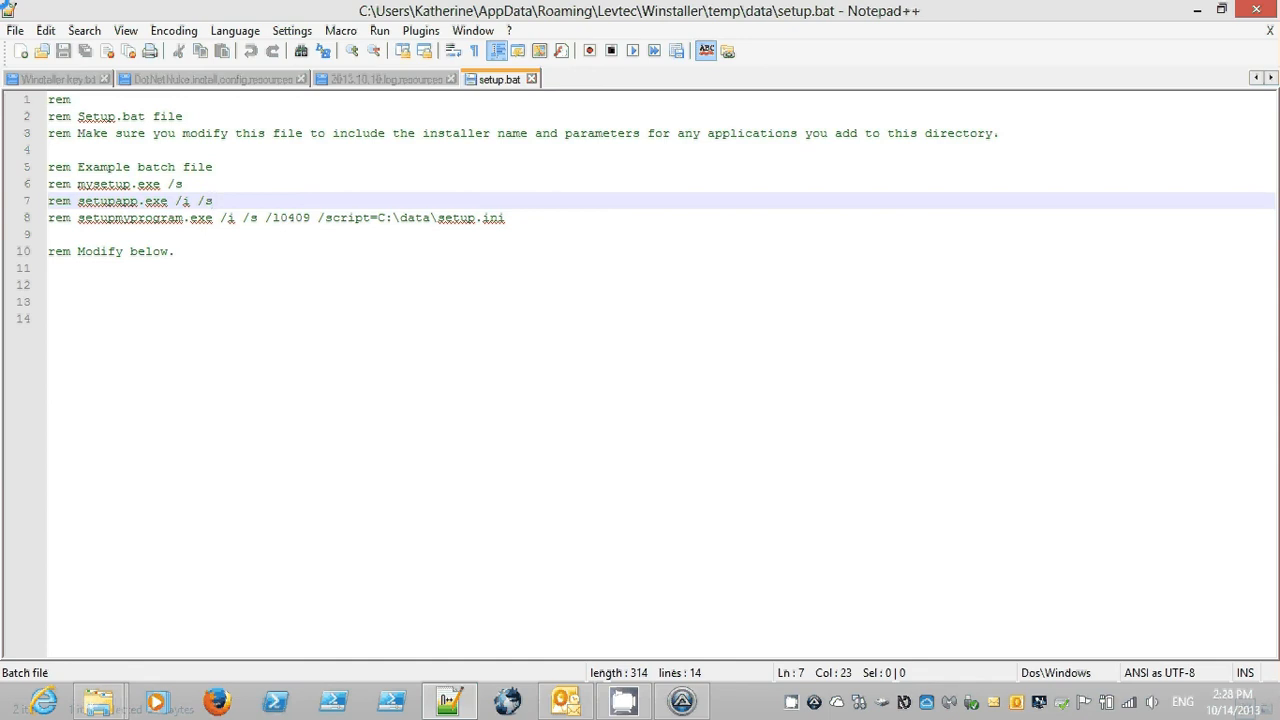
pyautogui.press('Down')
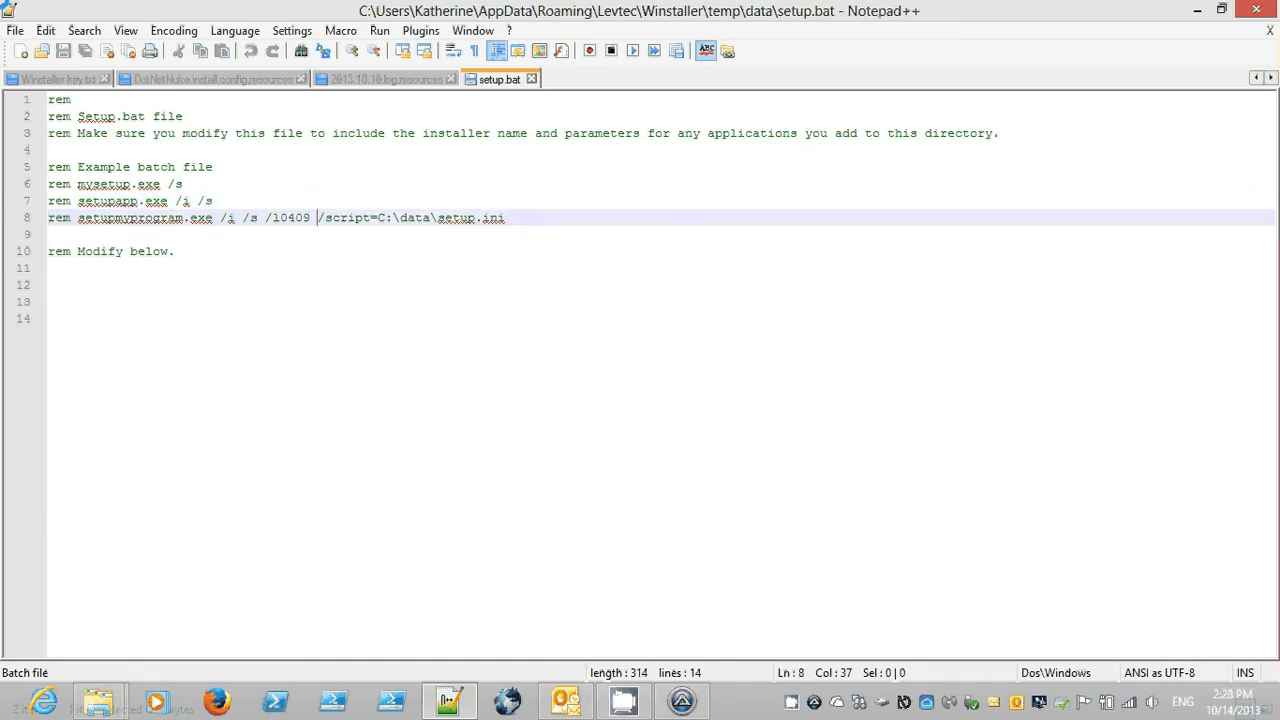
pyautogui.hotkey('ctrl', 'Right')
pyautogui.hotkey('ctrl', 'Right')
pyautogui.hotkey('ctrl', 'Right')
pyautogui.hotkey('ctrl', 'Right')
pyautogui.hotkey('ctrl', 'Right')
pyautogui.hotkey('ctrl', 'Right')
pyautogui.hotkey('ctrl', 'Right')
pyautogui.hotkey('ctrl', 'Right')
# Step: Place the cursor on empty line 14 of setup.bat, below the "rem Modify below." comment
pyautogui.press('Down')
pyautogui.press('Down')
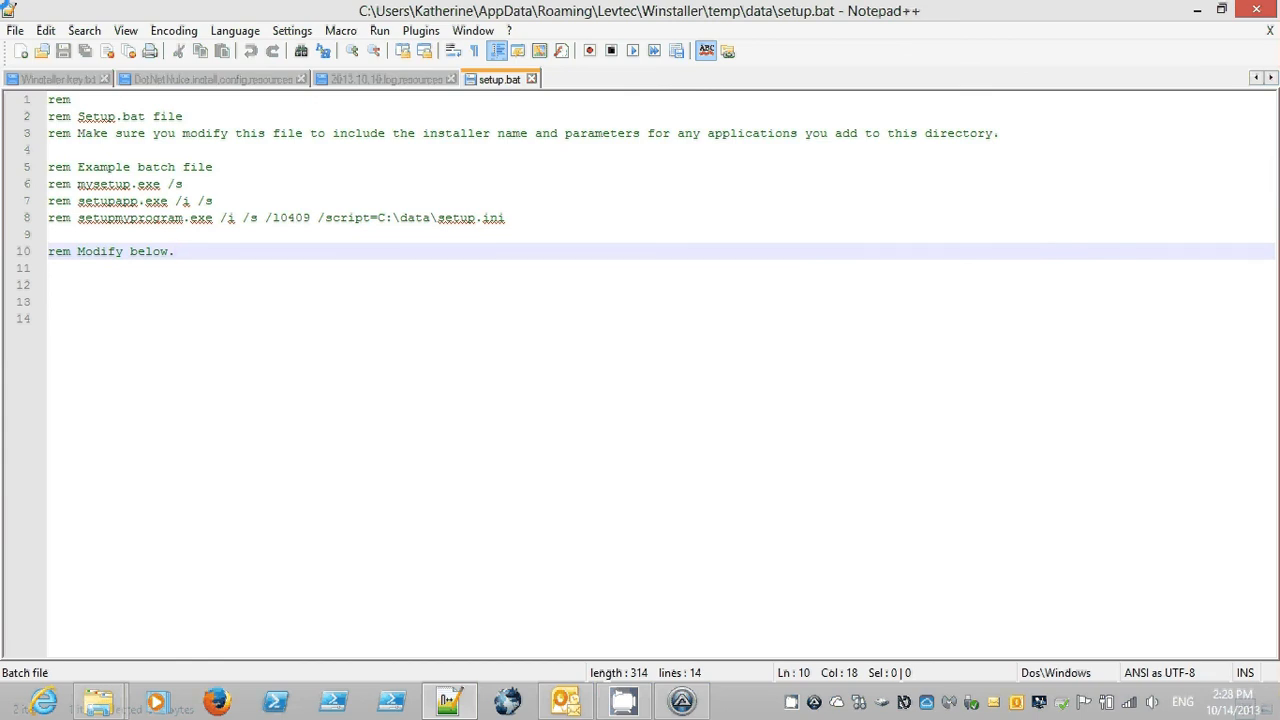
pyautogui.press('Down')
pyautogui.press('Down')
pyautogui.press('Down')
pyautogui.press('Down')
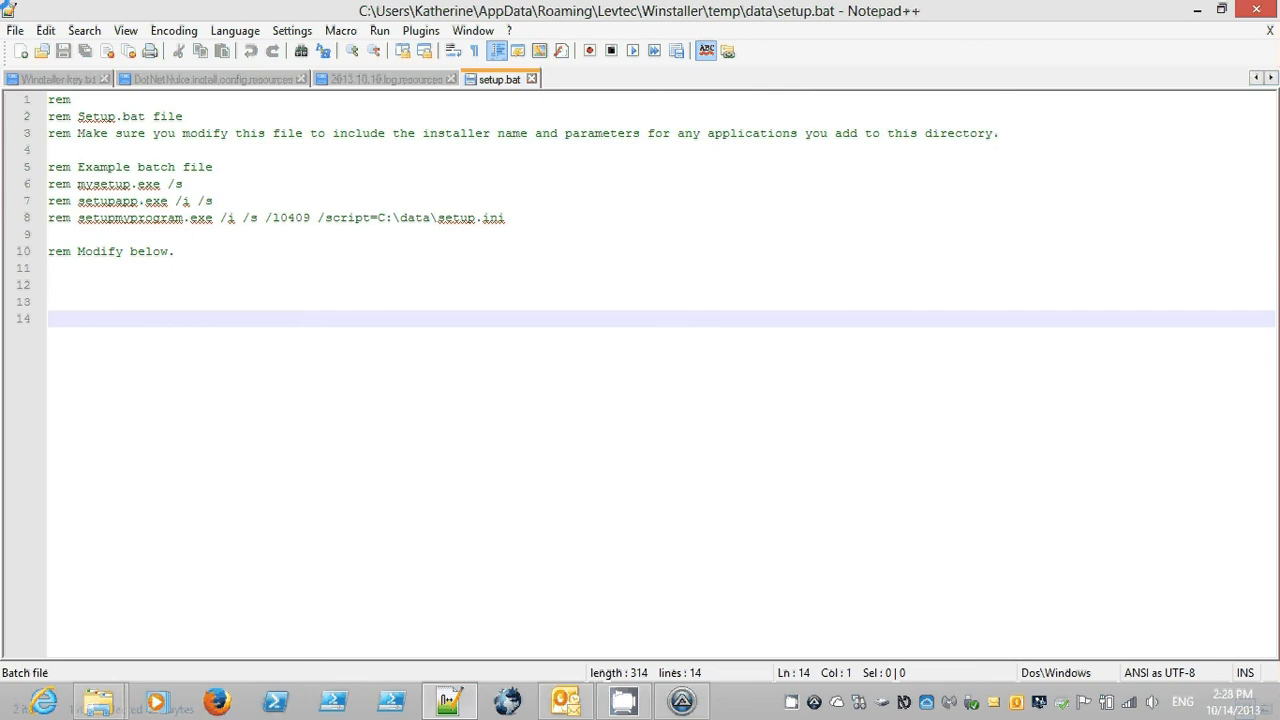
# Step: Switch to the temp\data folder in File Explorer and check the file names of the PSServer installer and setup.bat
pyautogui.hotkey('alt', 'Tab')
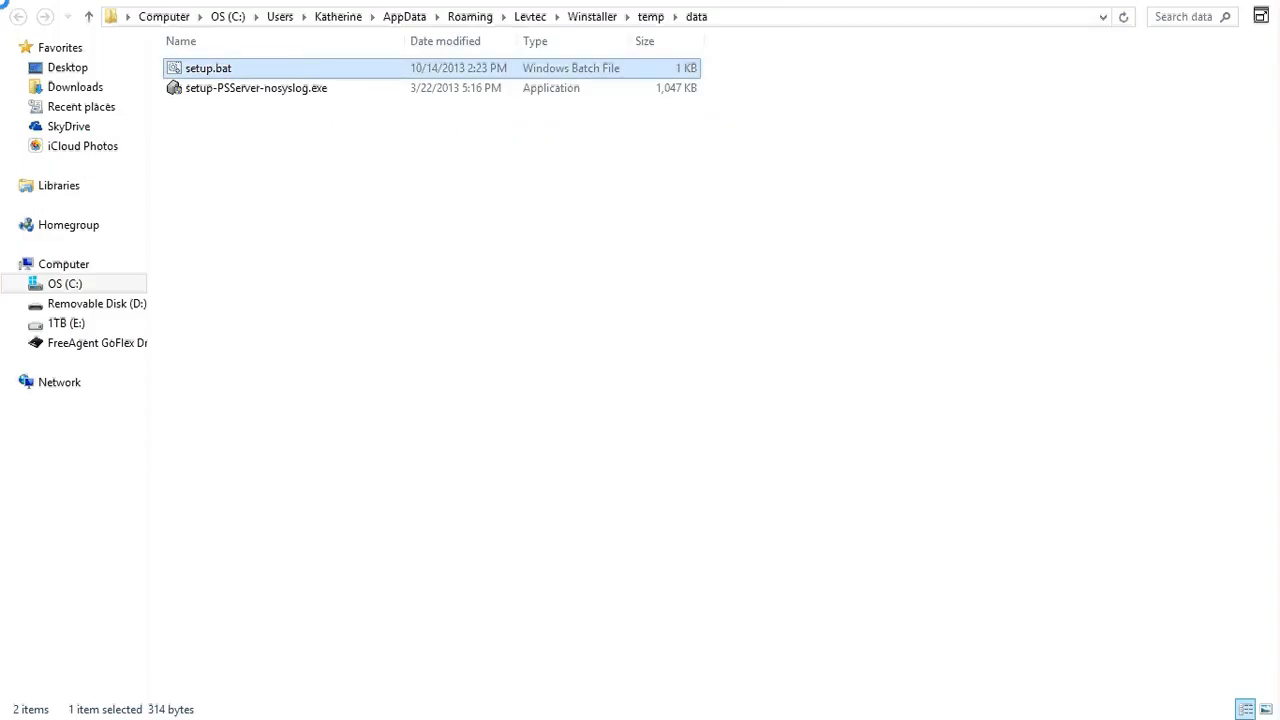
pyautogui.press('Down')
pyautogui.hotkey('alt', 'Tab')
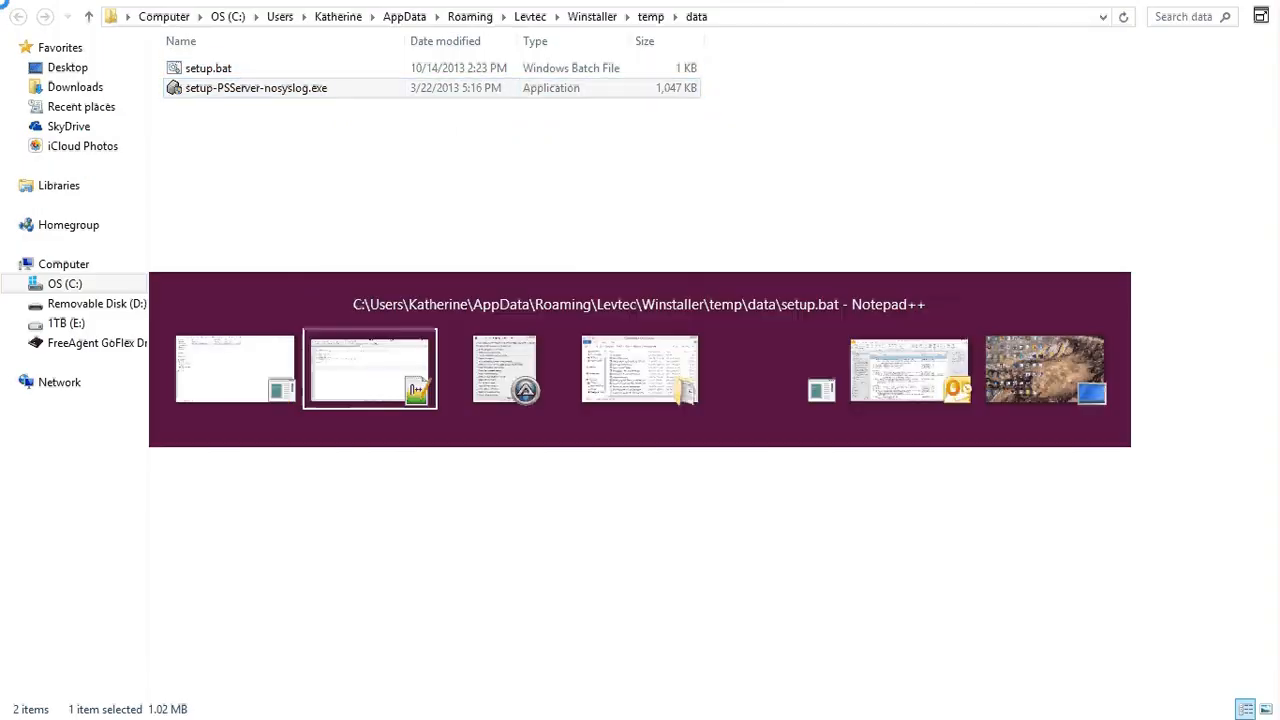
pyautogui.hotkey('alt', 'shift', 'Tab')
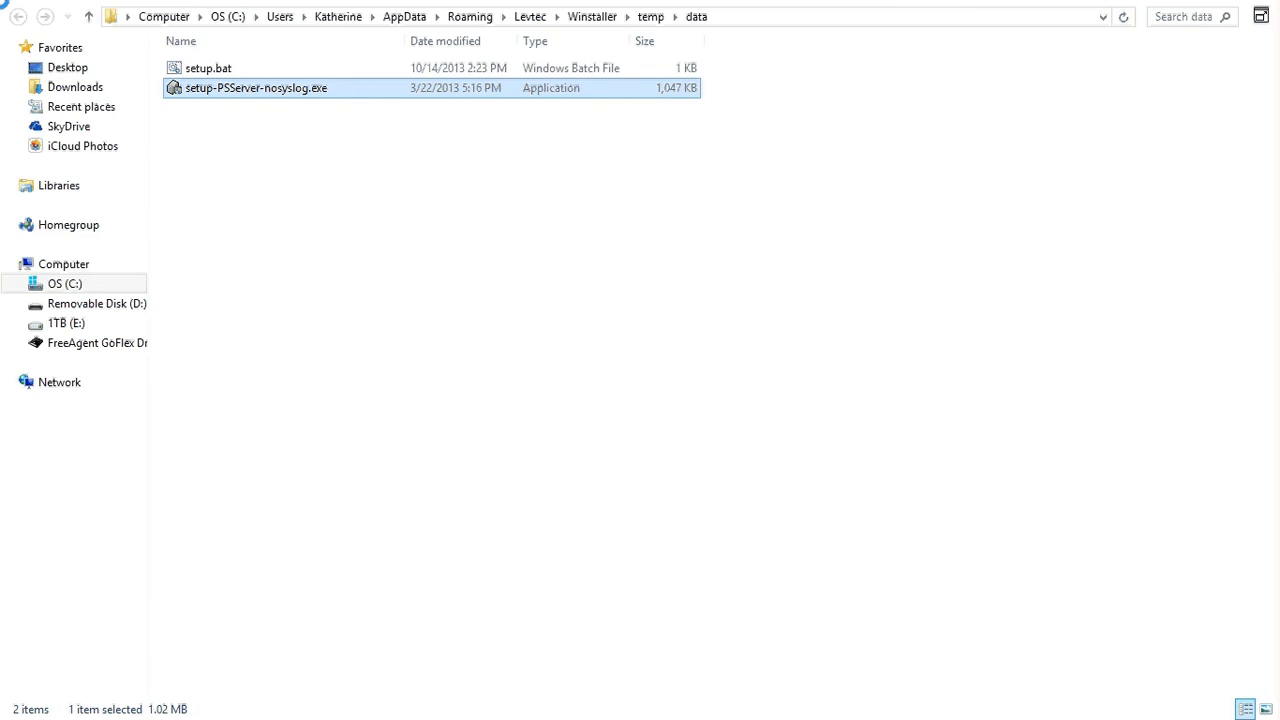
pyautogui.press('Up')
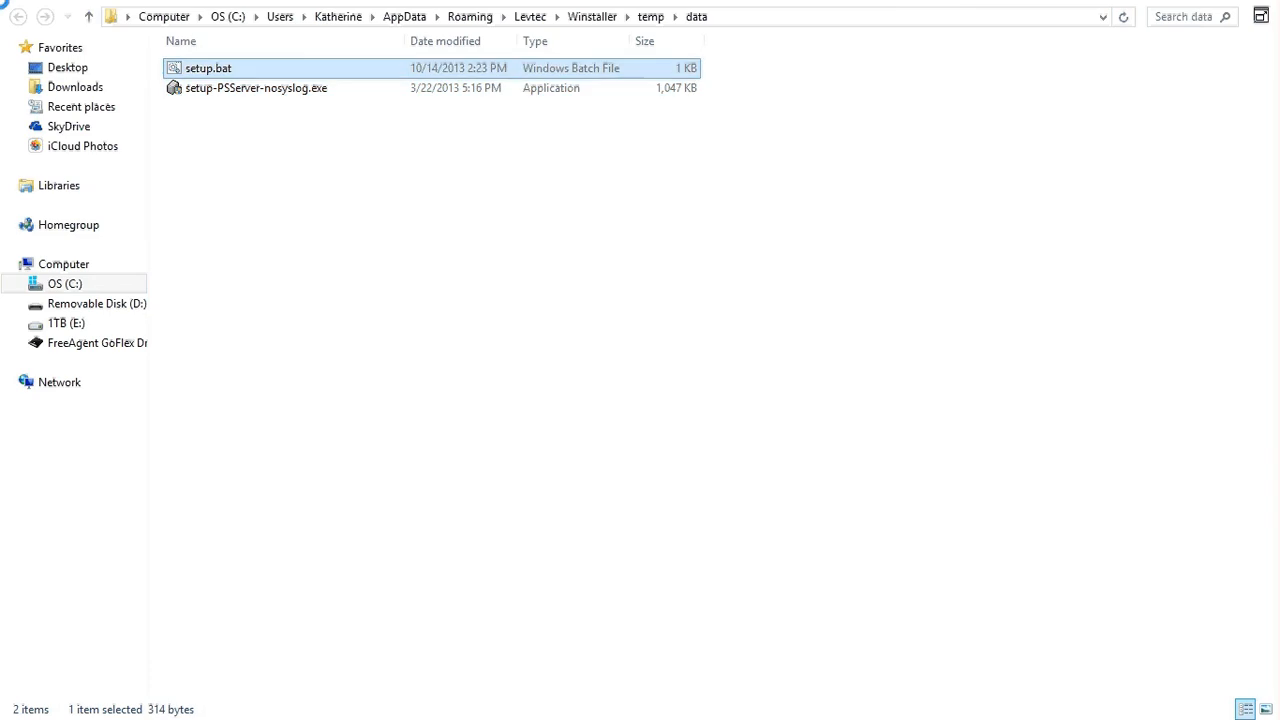
# Step: Select setup-PSServer-nosyslog.exe in the data folder and open its file name for editing
pyautogui.press('Down')
pyautogui.press('Tab')
pyautogui.hotkey('shift', 'Tab')
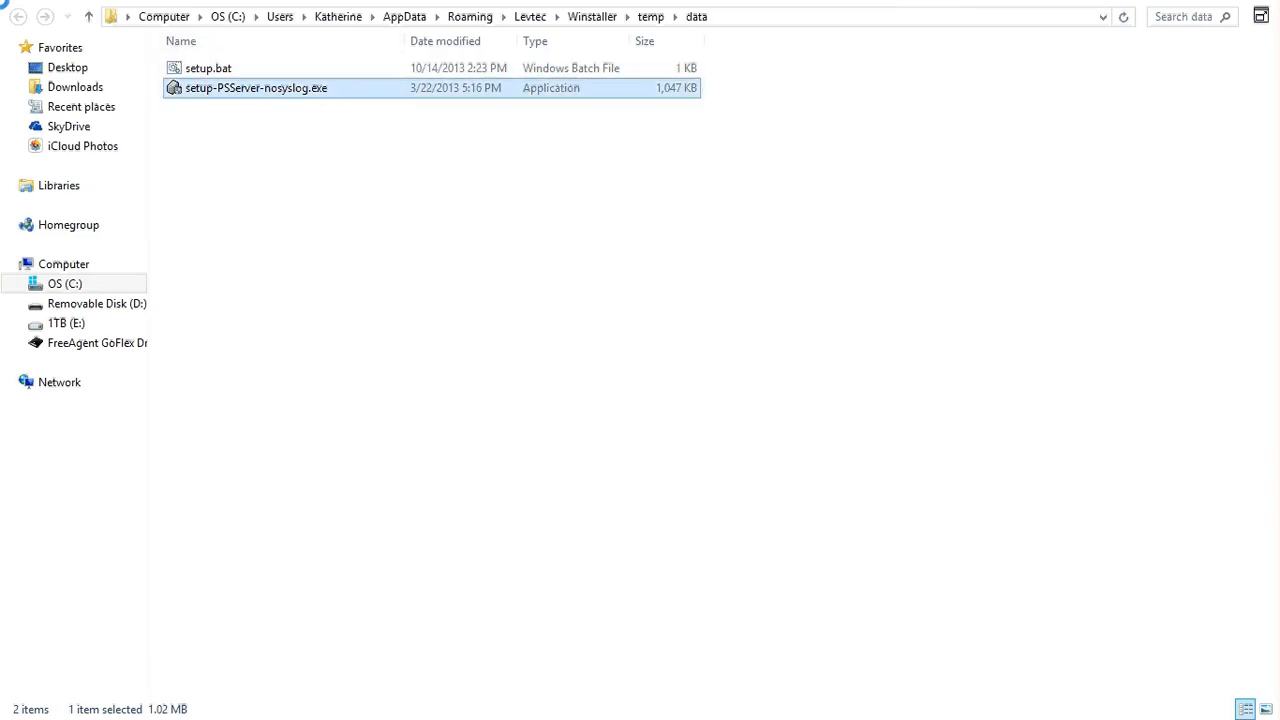
pyautogui.hotkey('shift', 'Tab')
pyautogui.hotkey('shift', 'Tab')
pyautogui.hotkey('shift', 'Tab')
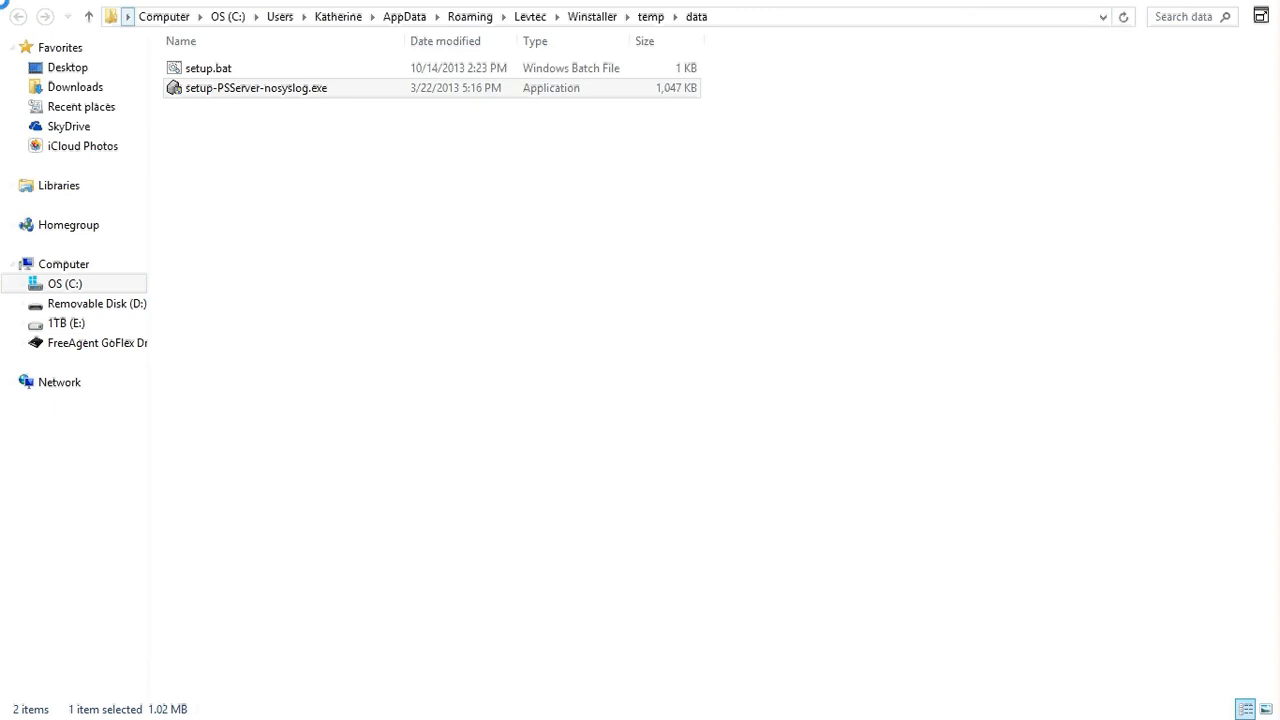
pyautogui.hotkey('shift', 'Tab')
pyautogui.press('Tab')
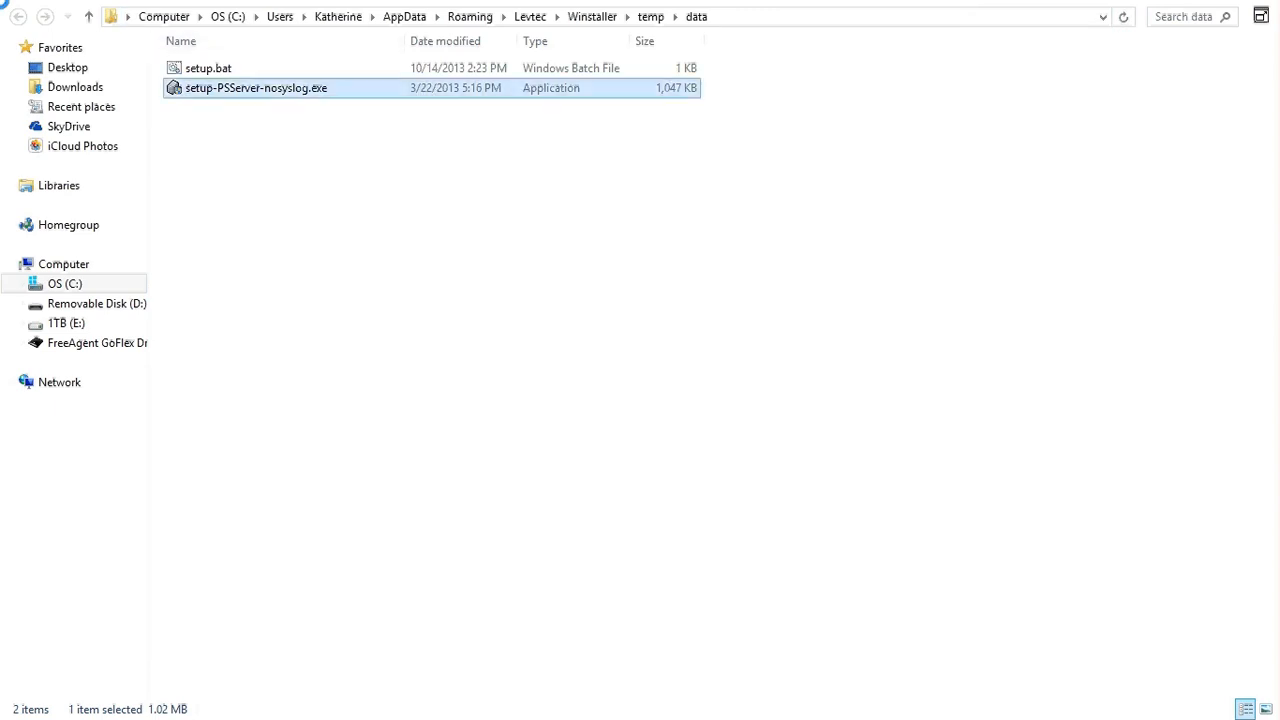
pyautogui.press('F2')
pyautogui.hotkey('ctrl', 'Left')
pyautogui.hotkey('ctrl', 'Left')
pyautogui.hotkey('ctrl', 'Left')
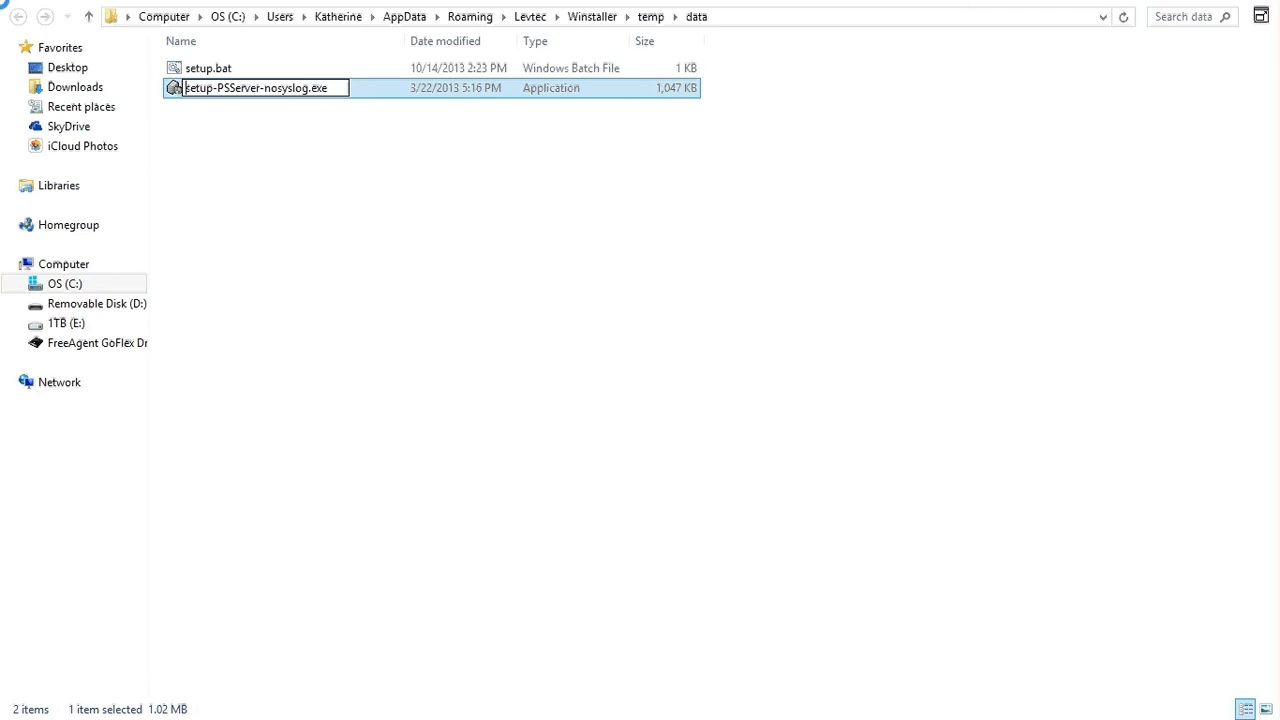
# Step: Read through the PSServer installer's file name character by character and return to its beginning
pyautogui.press('Right')
pyautogui.press('Right')
pyautogui.press('Right')
pyautogui.press('Right')
pyautogui.press('Right')
pyautogui.press('Right')
pyautogui.press('Right')
pyautogui.press('Right')
pyautogui.press('Right')
pyautogui.press('Right')
pyautogui.press('Right')
pyautogui.press('Right')
pyautogui.press('Right')
pyautogui.press('Right')
pyautogui.press('Right')
pyautogui.press('Right')
pyautogui.press('Right')
pyautogui.press('Left')
pyautogui.press('Left')
pyautogui.press('Left')
pyautogui.press('Left')
pyautogui.press('Left')
pyautogui.press('Left')
pyautogui.press('Left')
pyautogui.press('Left')
pyautogui.press('Left')
pyautogui.press('Left')
pyautogui.press('Left')
pyautogui.press('Left')
pyautogui.press('Left')
pyautogui.press('Left')
pyautogui.press('Left')
# Step: Copy the PSServer installer's full file name, including the .exe extension
pyautogui.hotkey('shift', 'Right')
pyautogui.hotkey('shift', 'Right')
pyautogui.hotkey('shift', 'Right')
pyautogui.hotkey('shift', 'Right')
pyautogui.hotkey('shift', 'Right')
pyautogui.hotkey('shift', 'Right')
pyautogui.hotkey('ctrl', 'shift', 'Right')
pyautogui.hotkey('shift', 'End')
pyautogui.hotkey('ctrl', 'c')
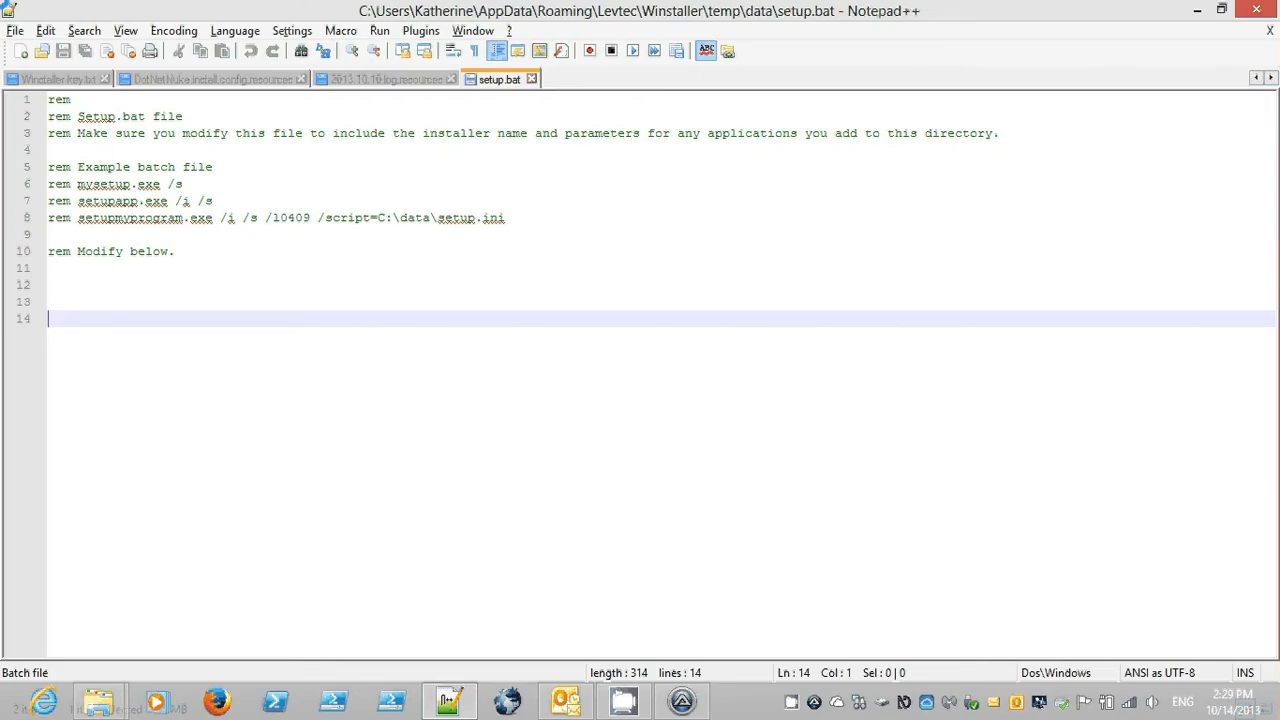
# Step: Switch to setup.bat in Notepad++ and insert setup-PSServer-nosyslog.exe on line 14
pyautogui.press('Up')
pyautogui.press('Down')
pyautogui.hotkey('ctrl', 'v')
pyautogui.press('Up')
pyautogui.press('Down')
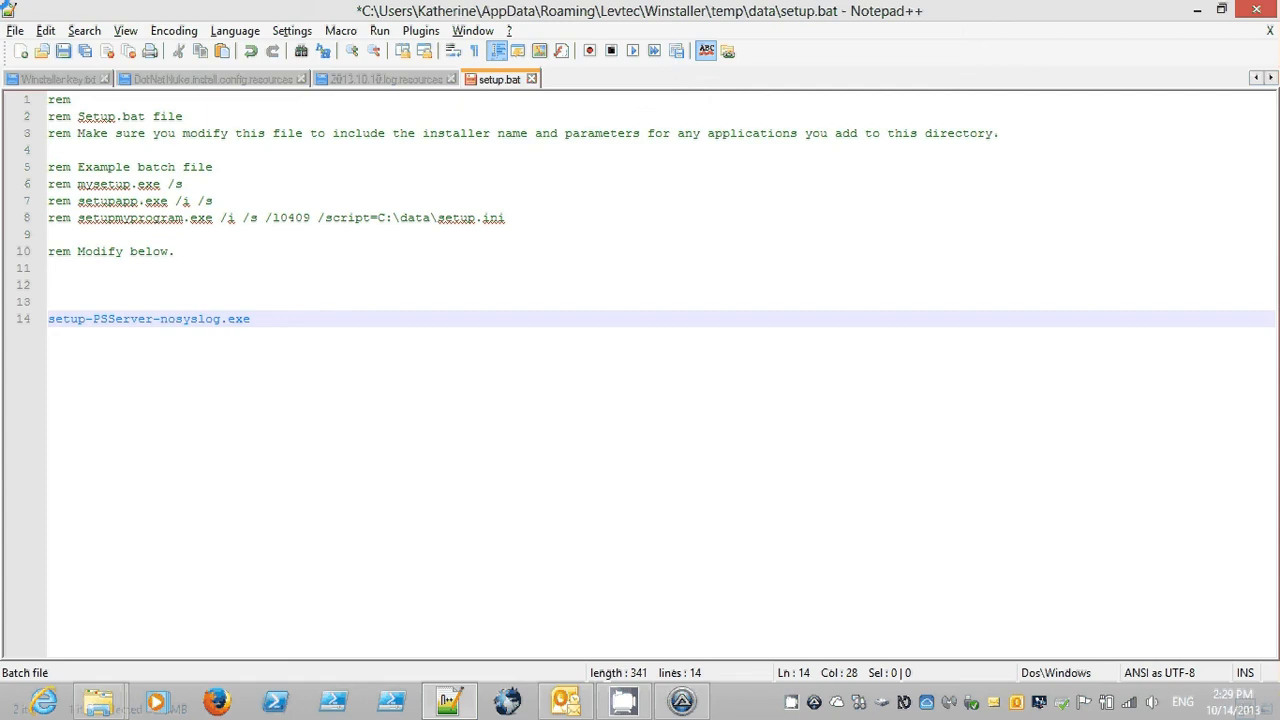
# Step: Try to save setup.bat, check the lines below the "rem Modify below." comment, and attempt the save again
pyautogui.hotkey('ctrl', 's')
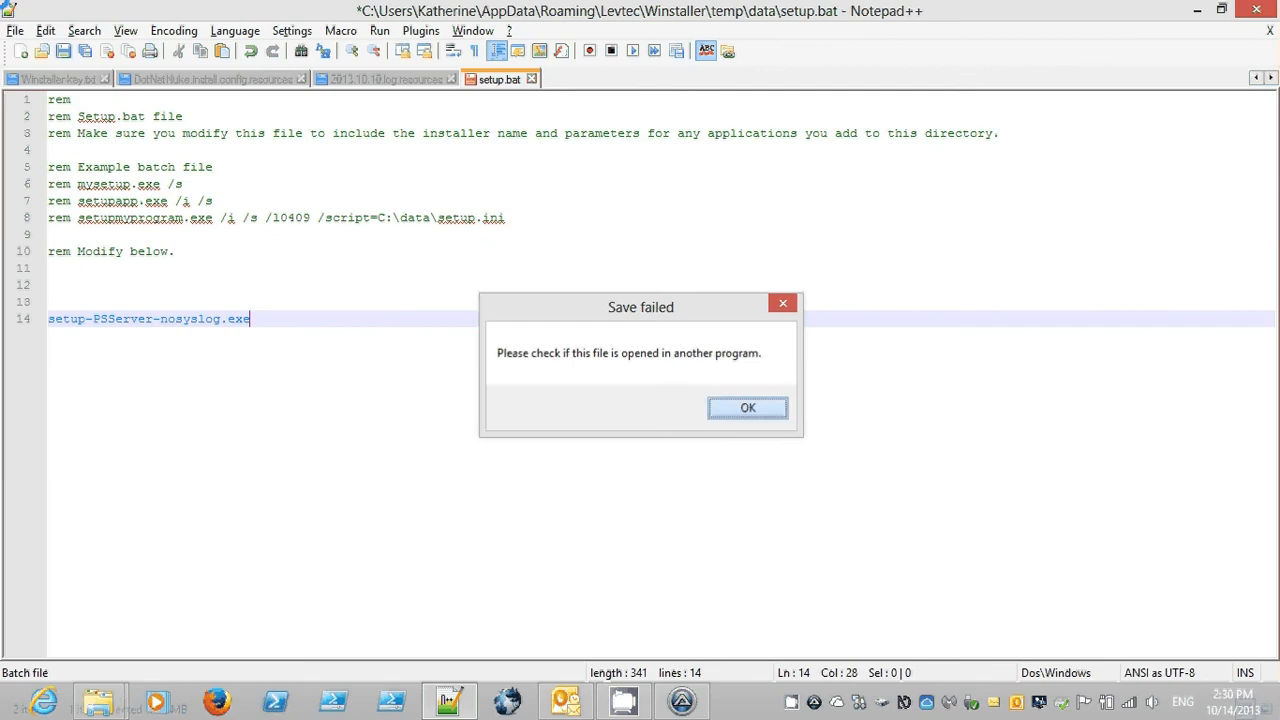
pyautogui.press('Return')
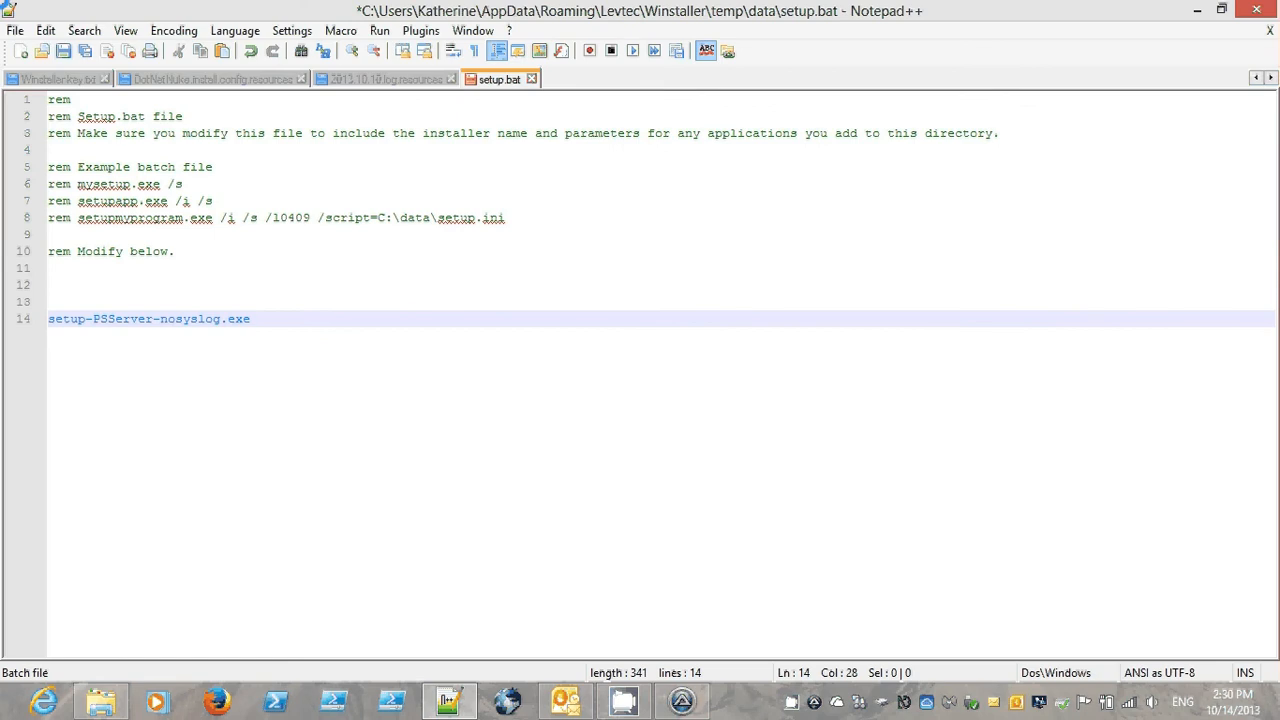
pyautogui.press('Up')
pyautogui.press('Up')
pyautogui.press('Up')
pyautogui.press('Up')
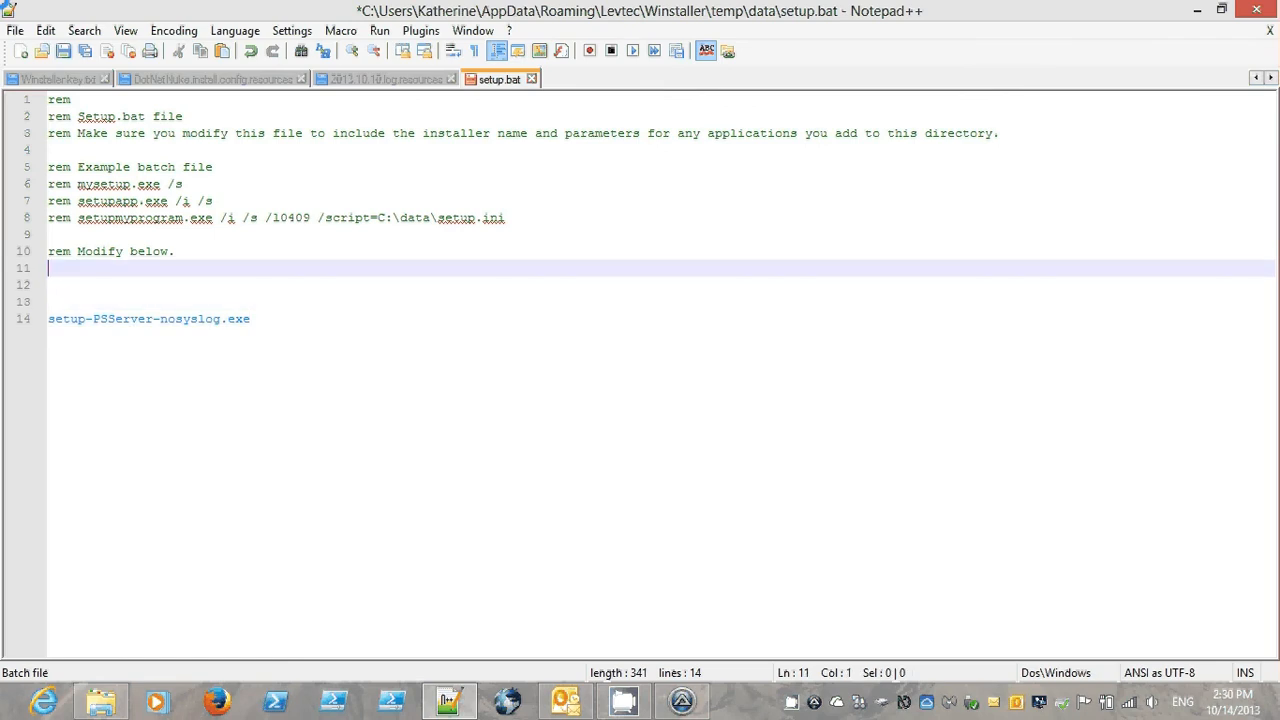
pyautogui.press('Down')
pyautogui.press('Down')
pyautogui.press('Down')
pyautogui.press('Down')
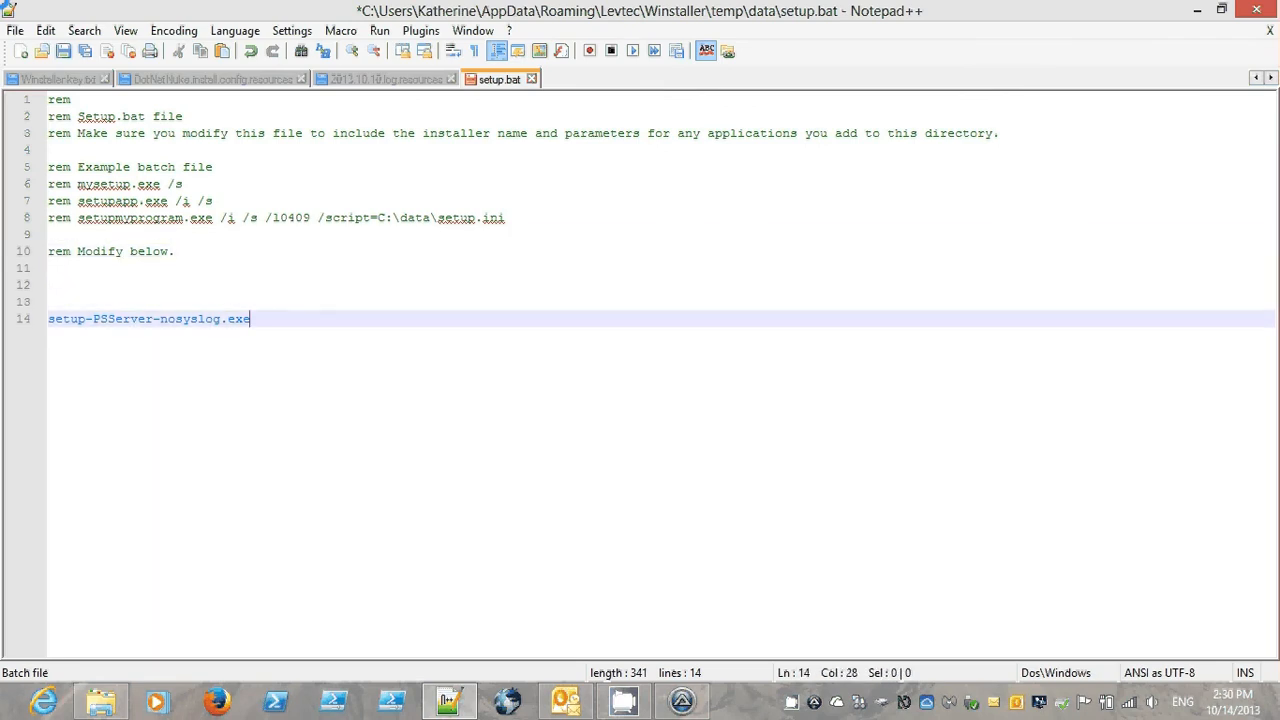
pyautogui.hotkey('ctrl', 's')
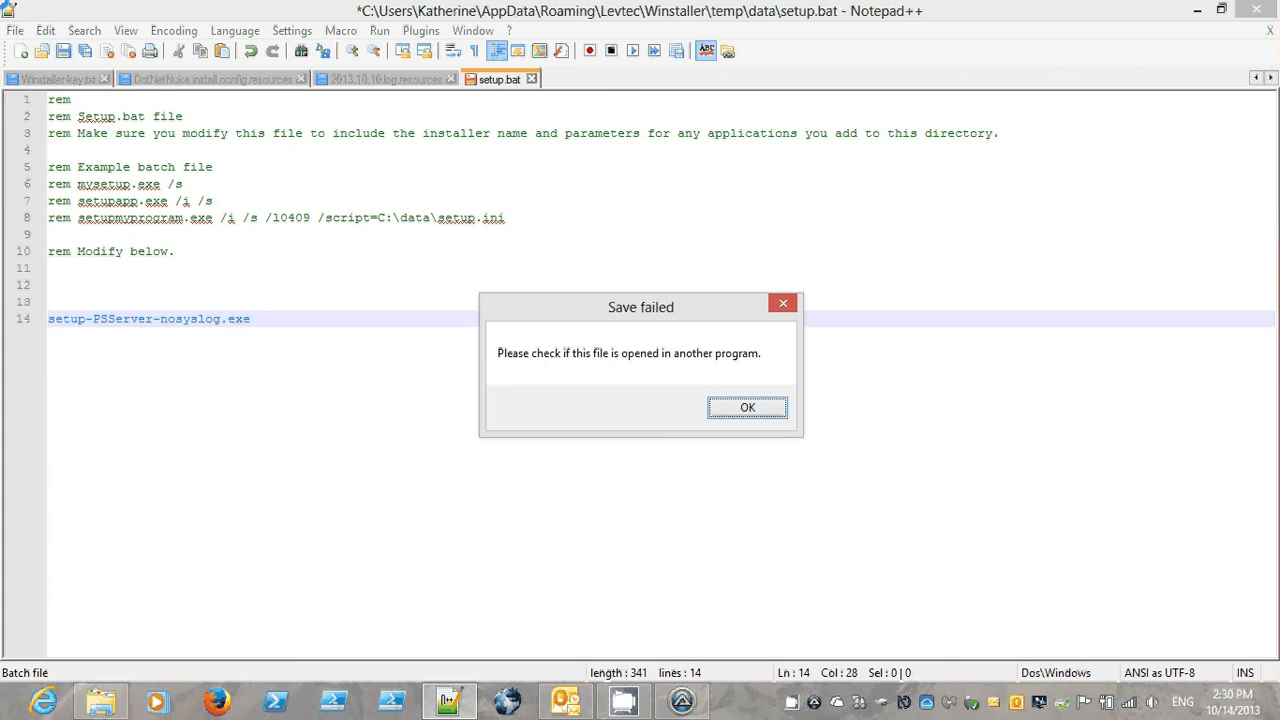
pyautogui.press('Return')
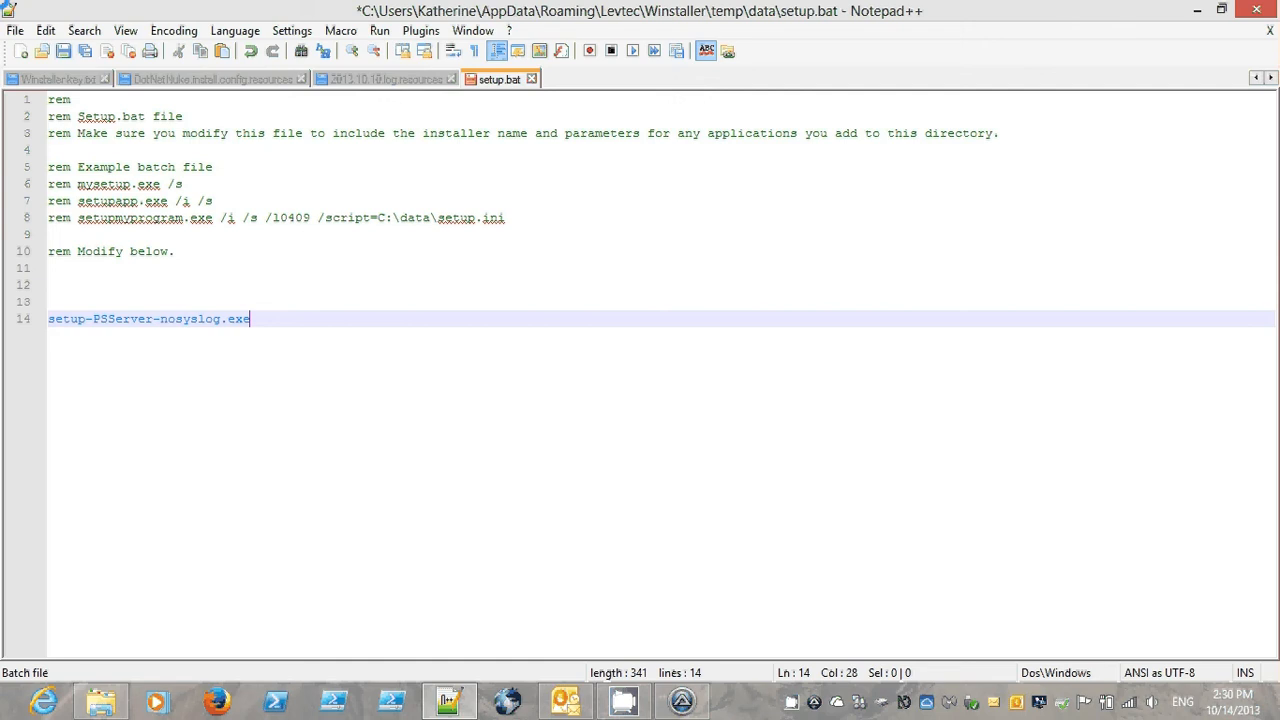
# Step: Try to close Notepad++ while saving the changes to setup.bat
pyautogui.hotkey('alt', 'F4')
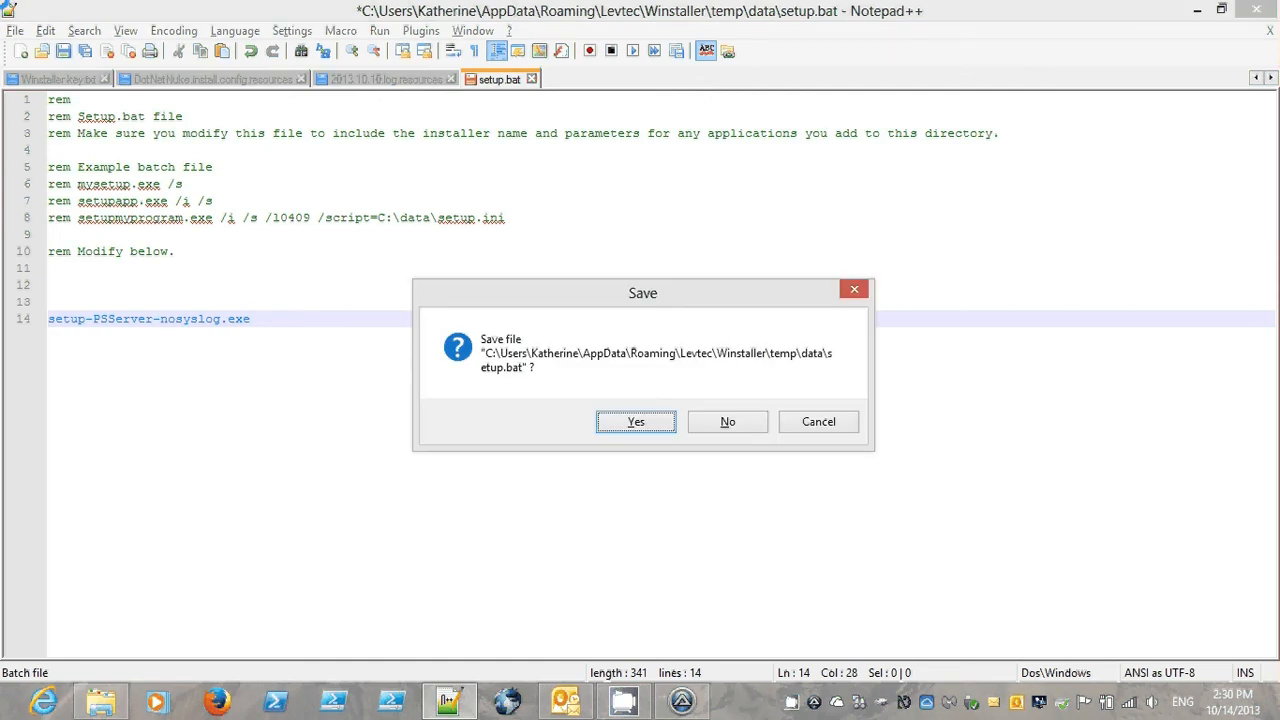
pyautogui.press('Right')
pyautogui.press('Left')
pyautogui.press('Return')
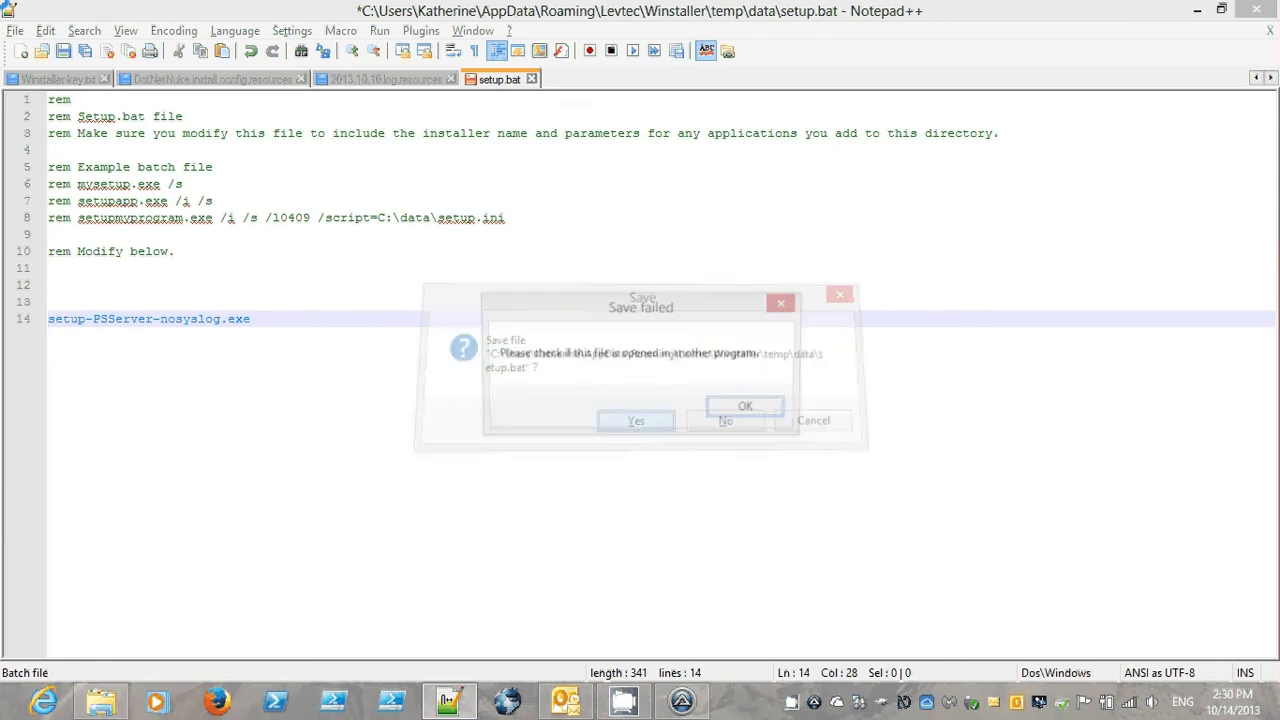
pyautogui.press('Return')
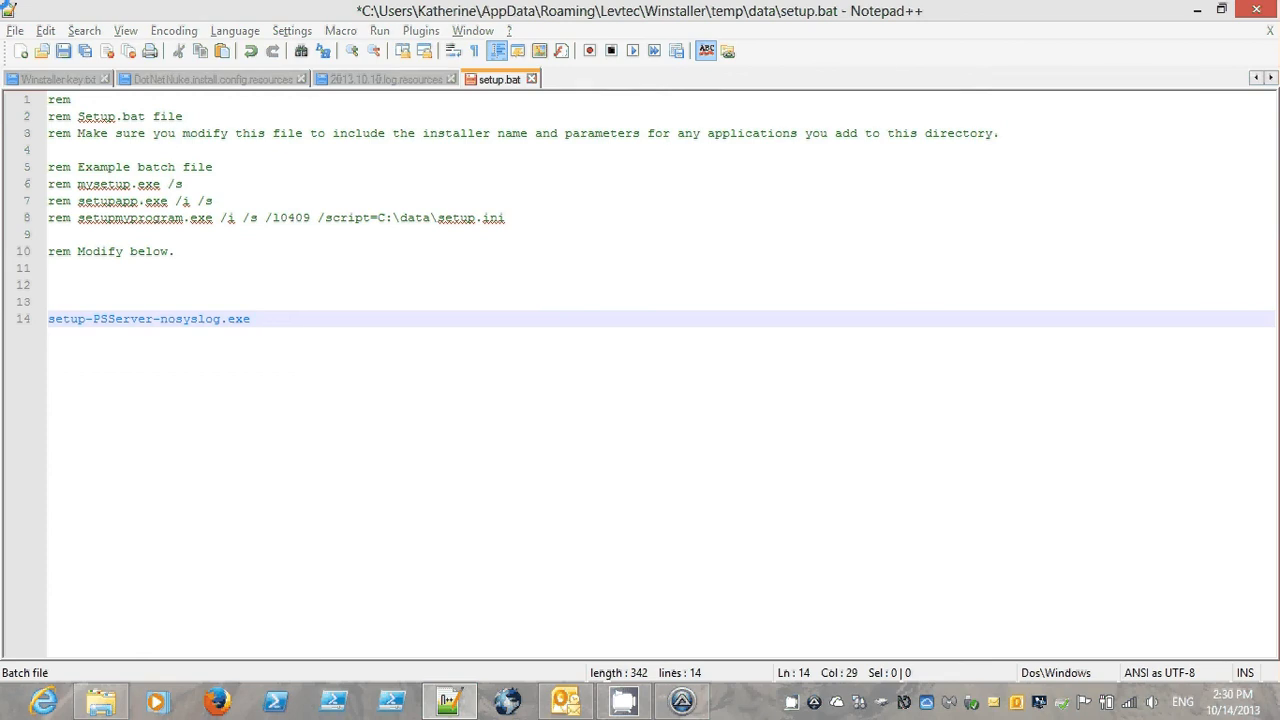
# Step: Close Notepad++ without saving setup.bat, and close the Documents folder window
pyautogui.hotkey('alt', 'F4')
pyautogui.press('Tab')
pyautogui.press('space')
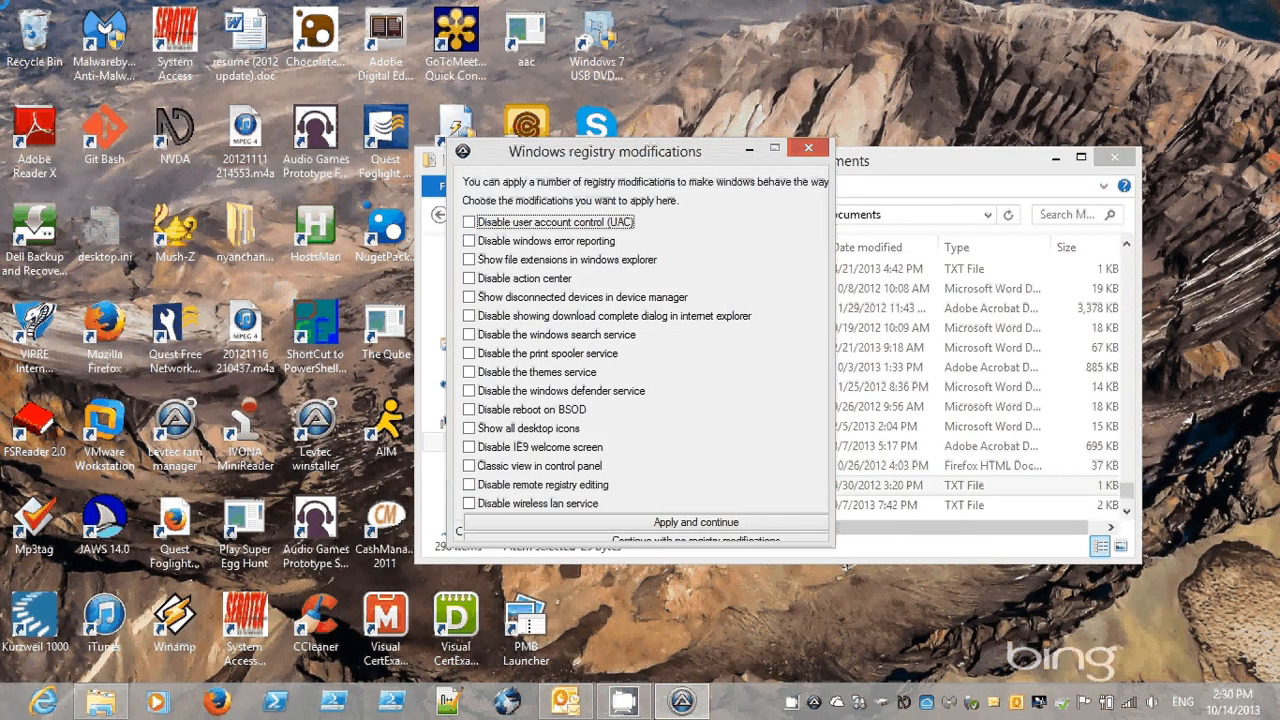
pyautogui.hotkey('alt', 'Tab')
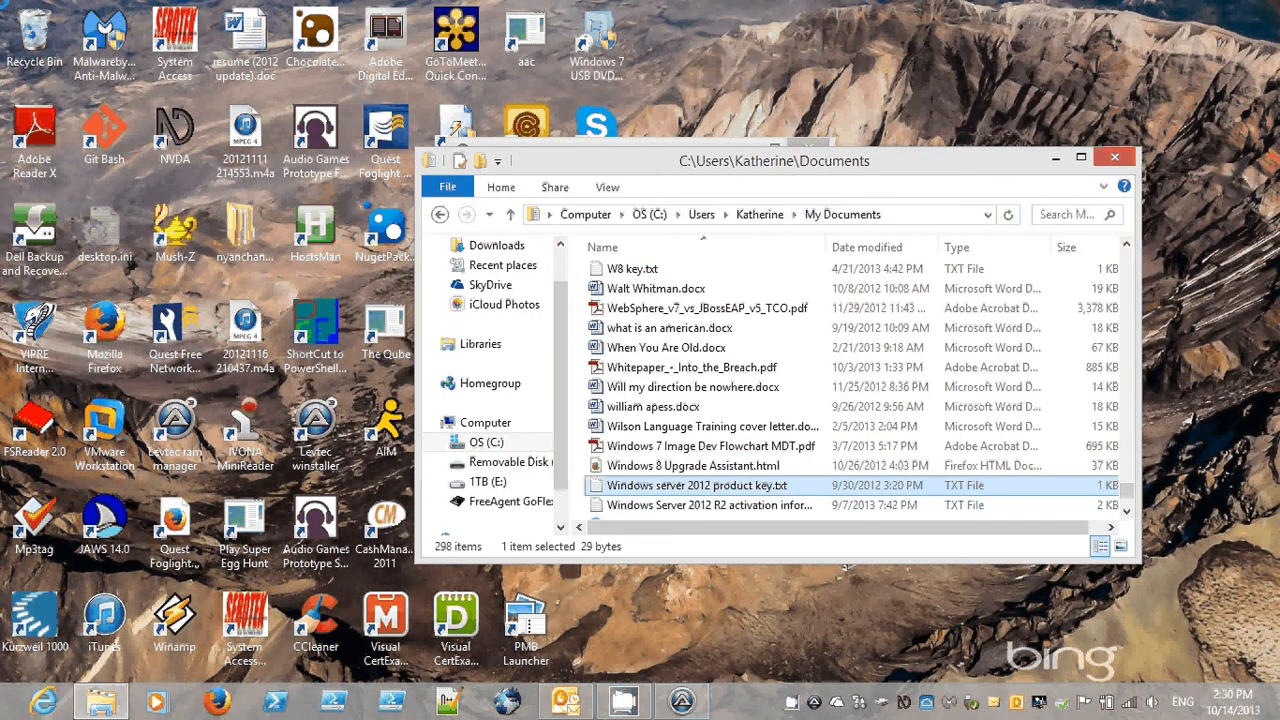
pyautogui.hotkey('alt', 'F4')
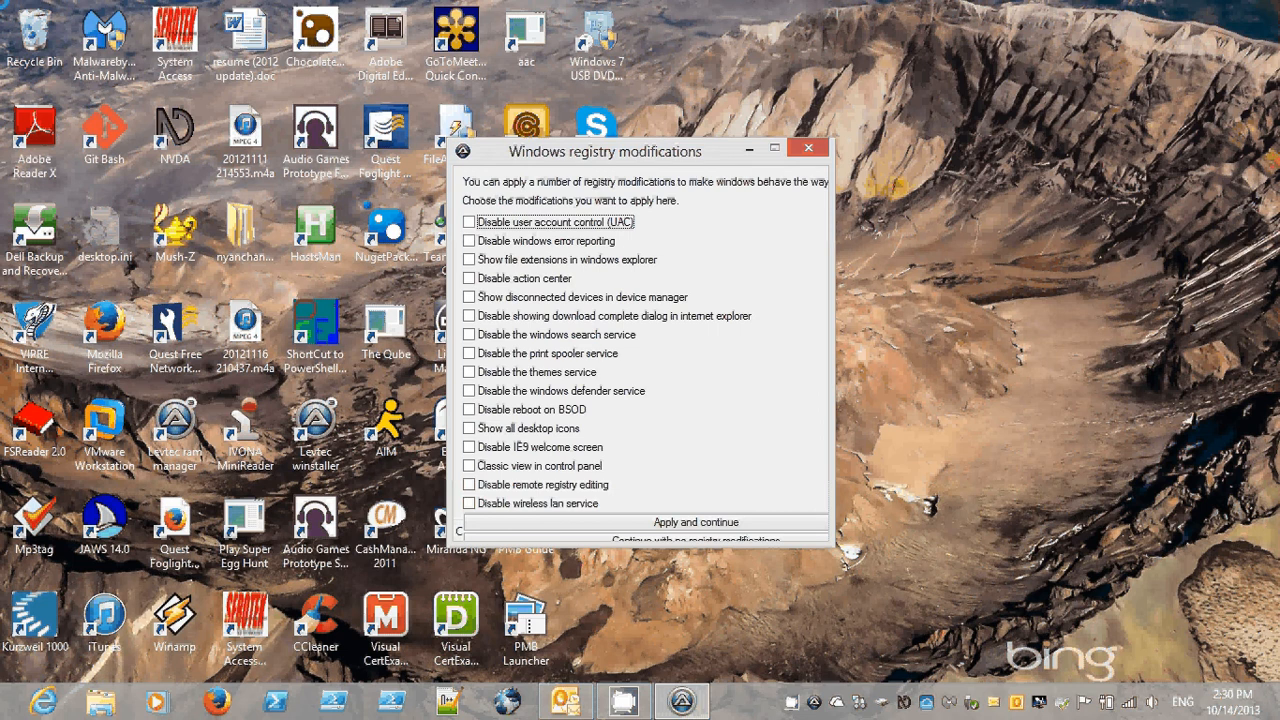
# Step: Enable the "Disable user account control (UAC)" modification in the Windows registry modifications window
pyautogui.press('Tab')
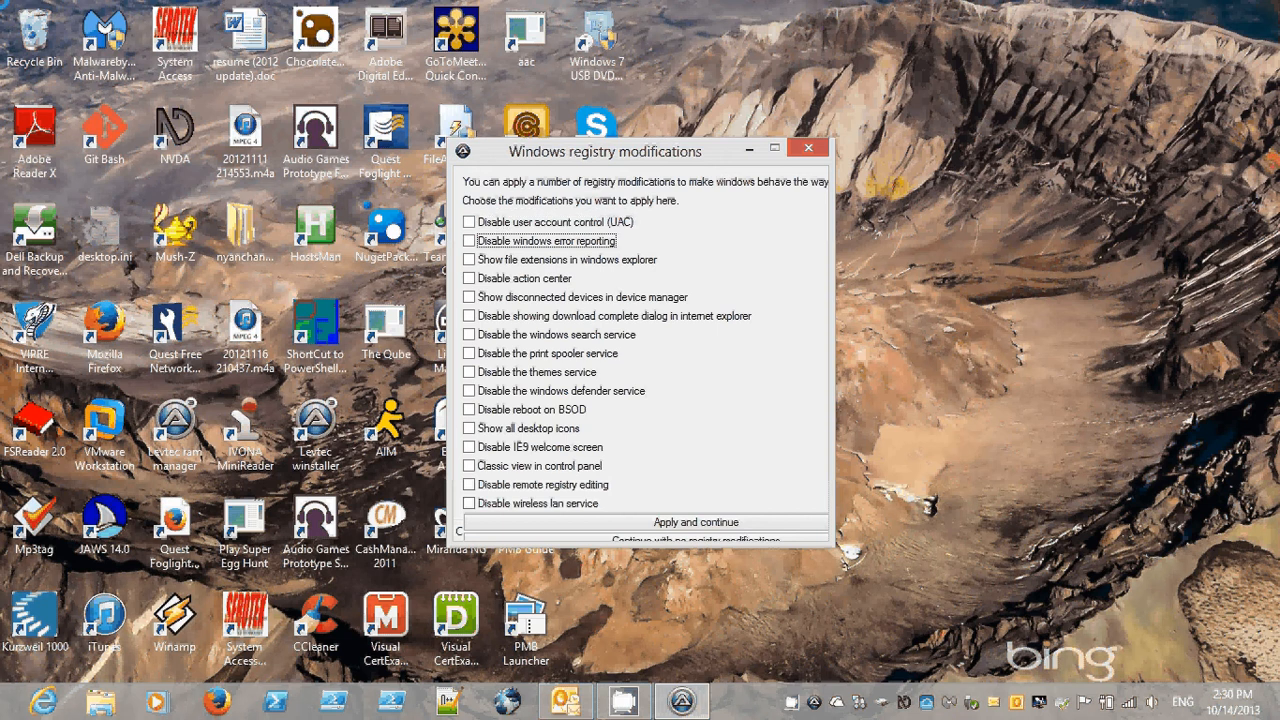
pyautogui.hotkey('shift', 'Tab')
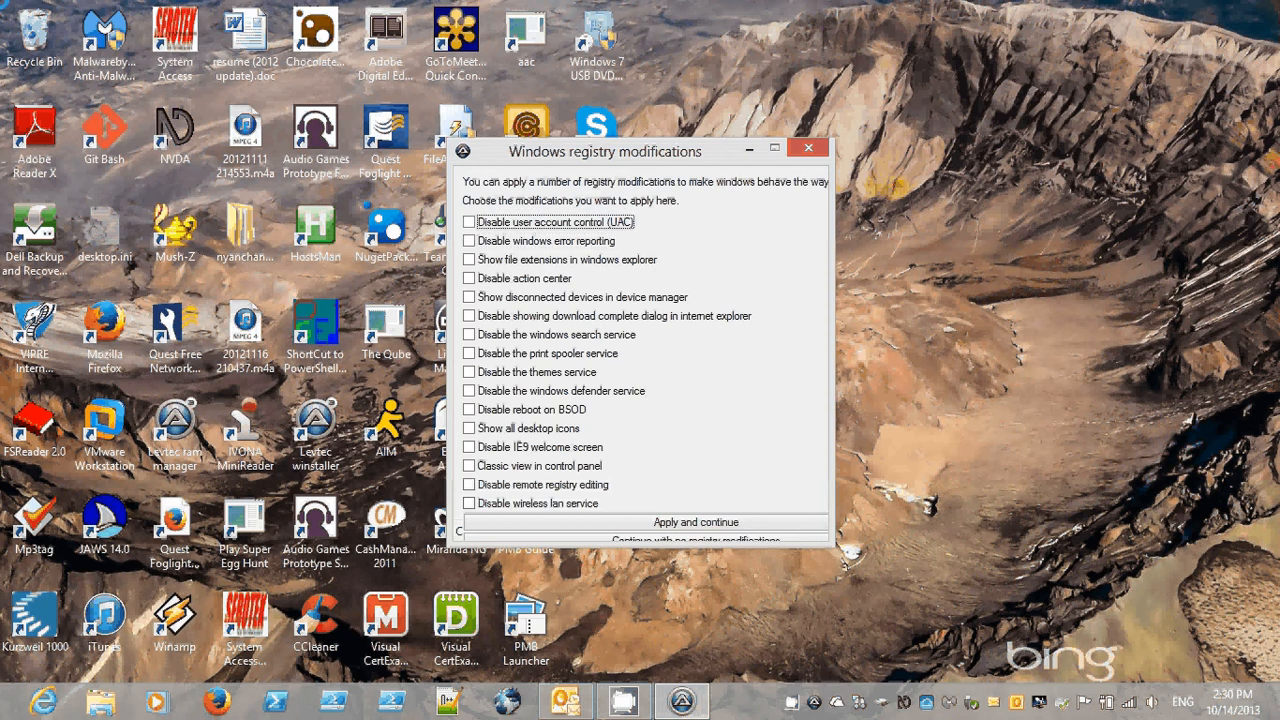
pyautogui.hotkey('shift', 'Tab')
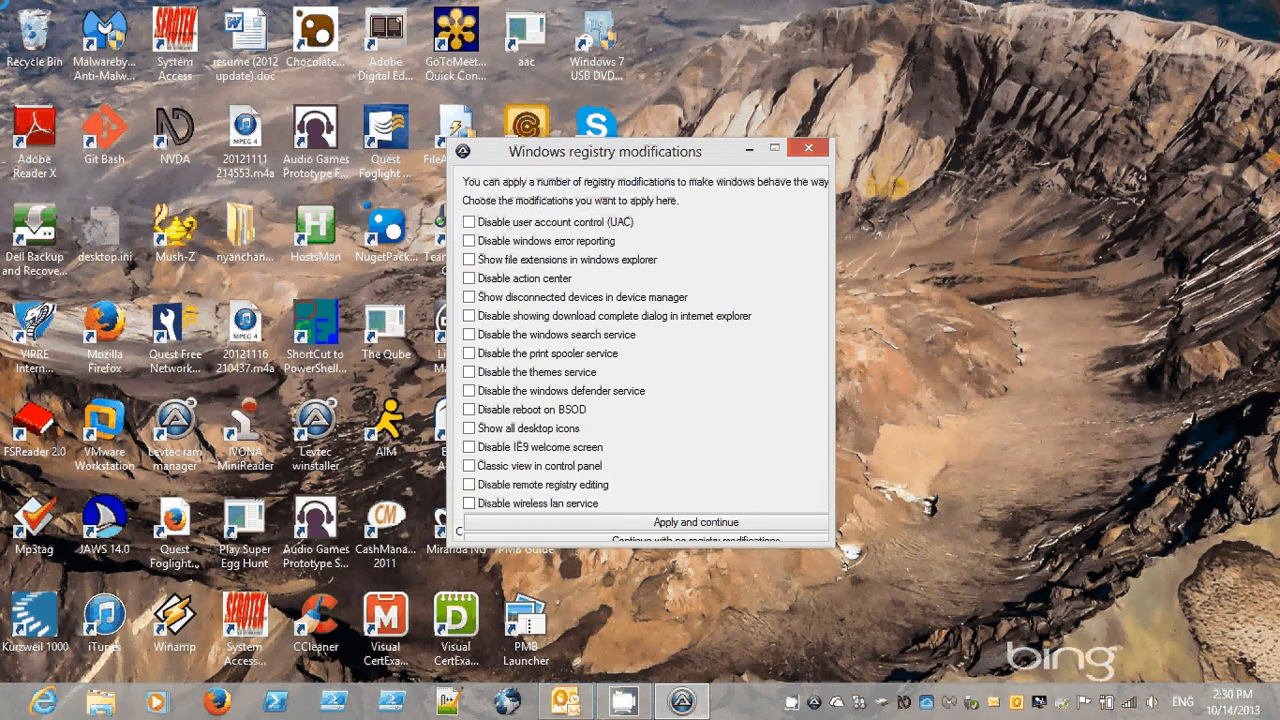
pyautogui.hotkey('shift', 'Tab')
pyautogui.press('Tab')
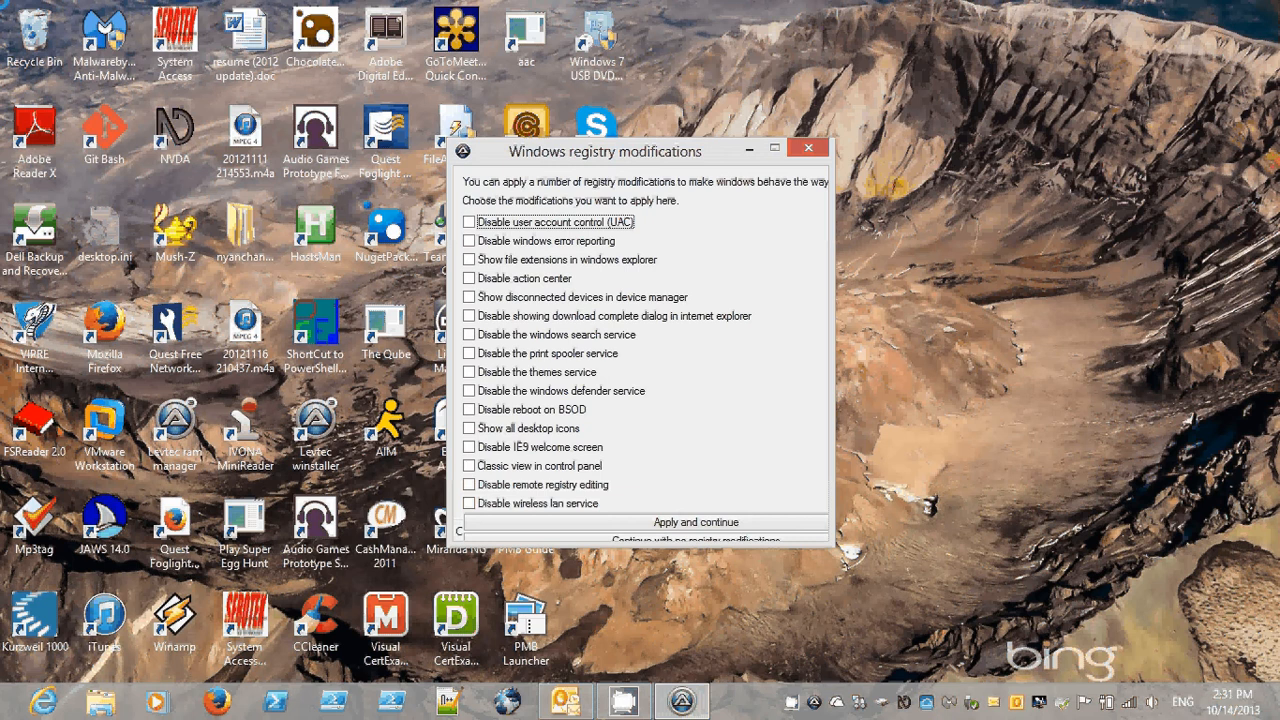
pyautogui.press('space')
pyautogui.press('Down')
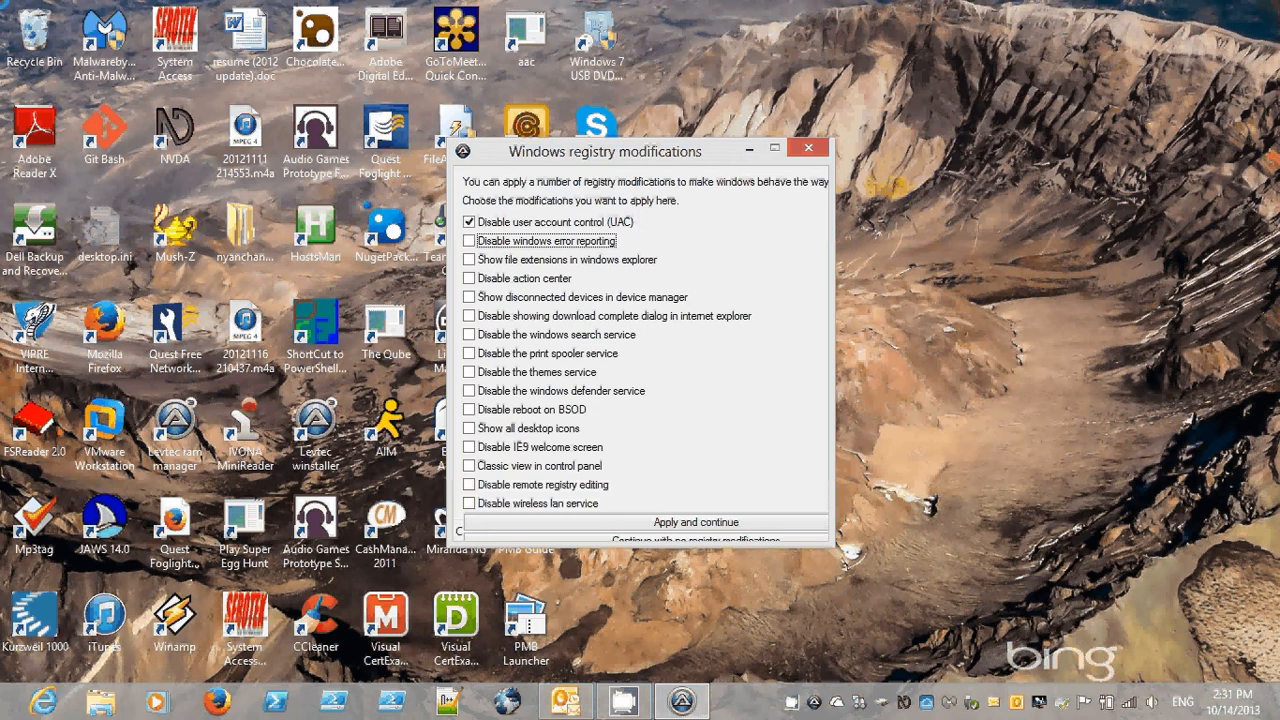
# Step: Enable "Show file extensions in windows explorer" and "Show disconnected devices in device manager"
pyautogui.press('Down')
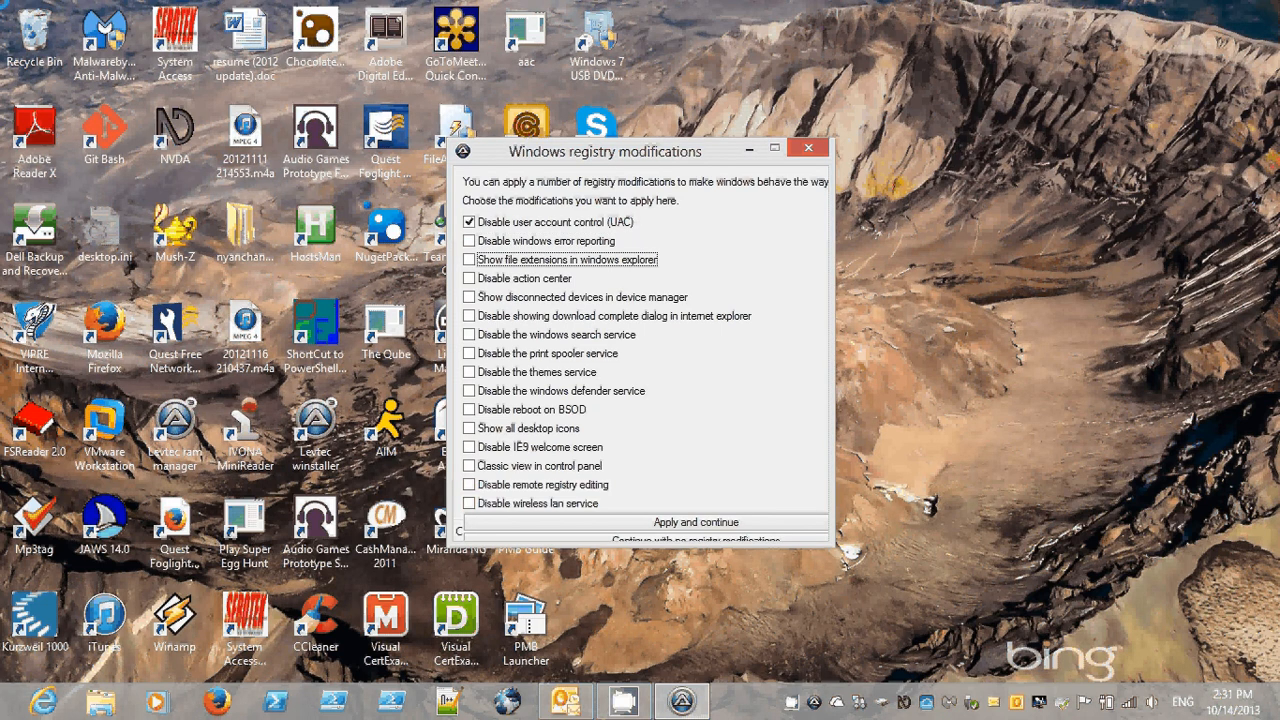
pyautogui.press('space')
pyautogui.press('Down')
pyautogui.press('Down')
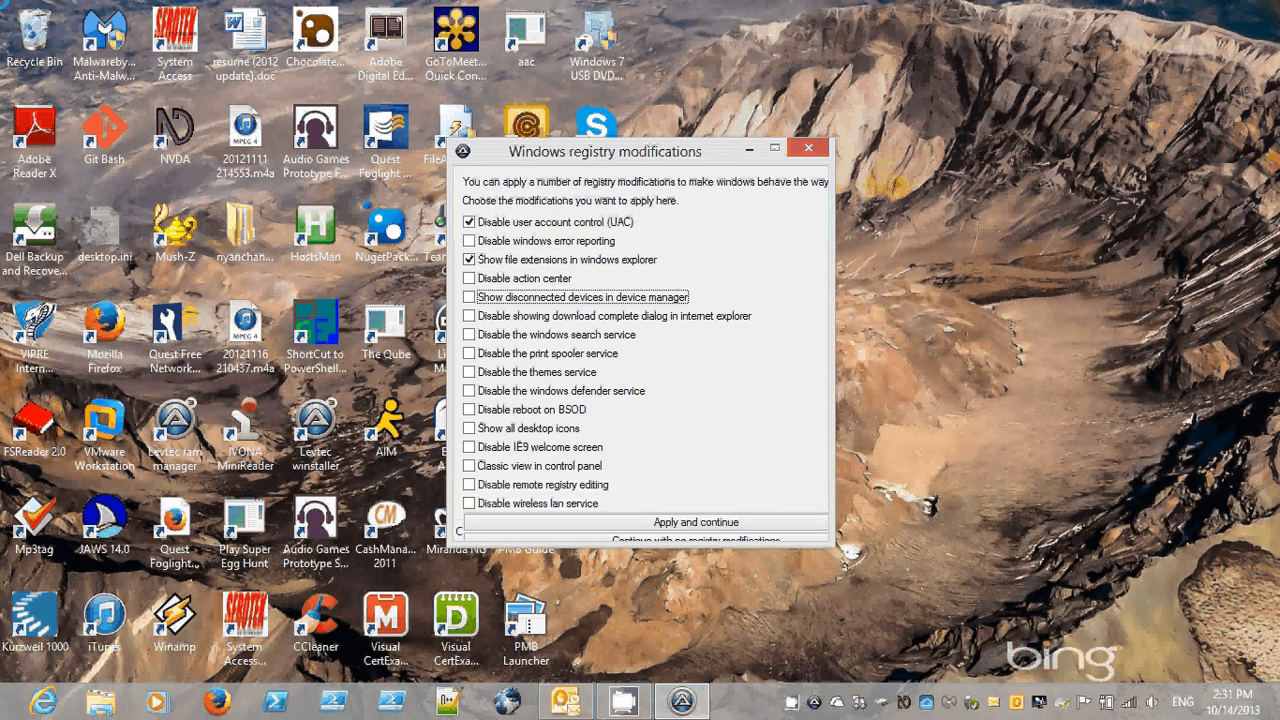
pyautogui.press('space')
pyautogui.press('Down')
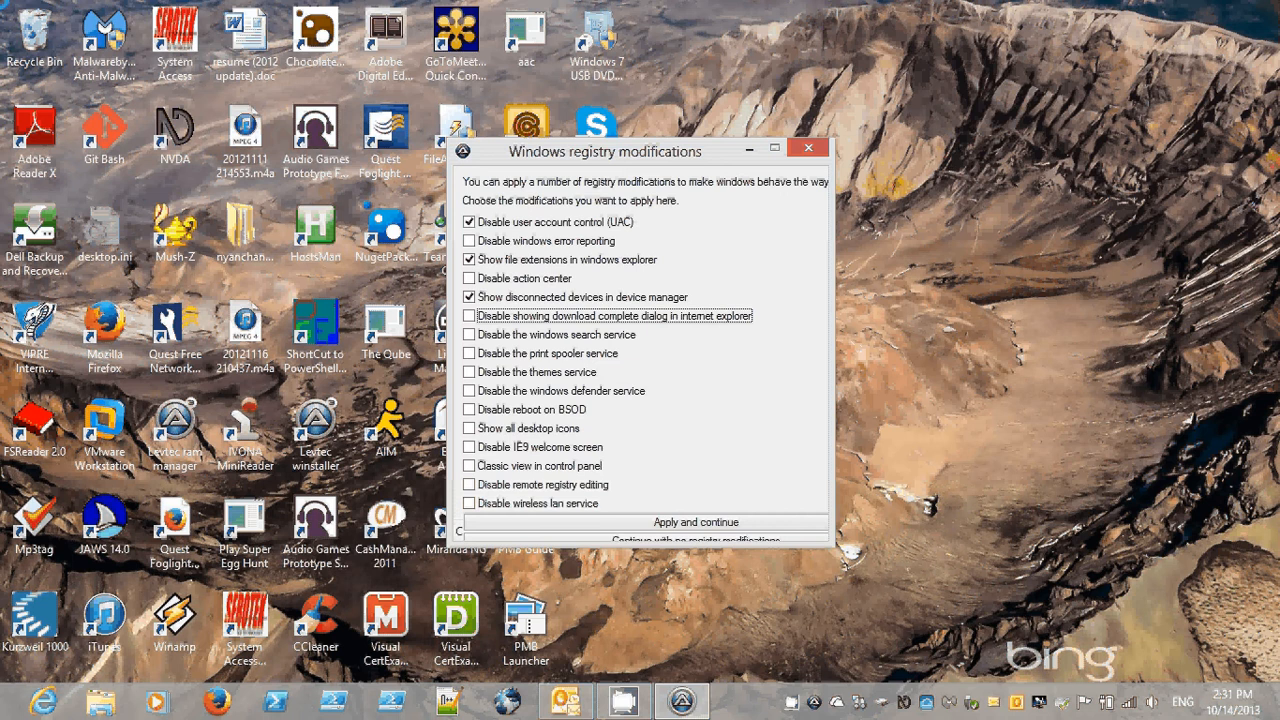
# Step: Enable the "Show all desktop icons" and "Classic view in control panel" registry modifications
pyautogui.press('Down')
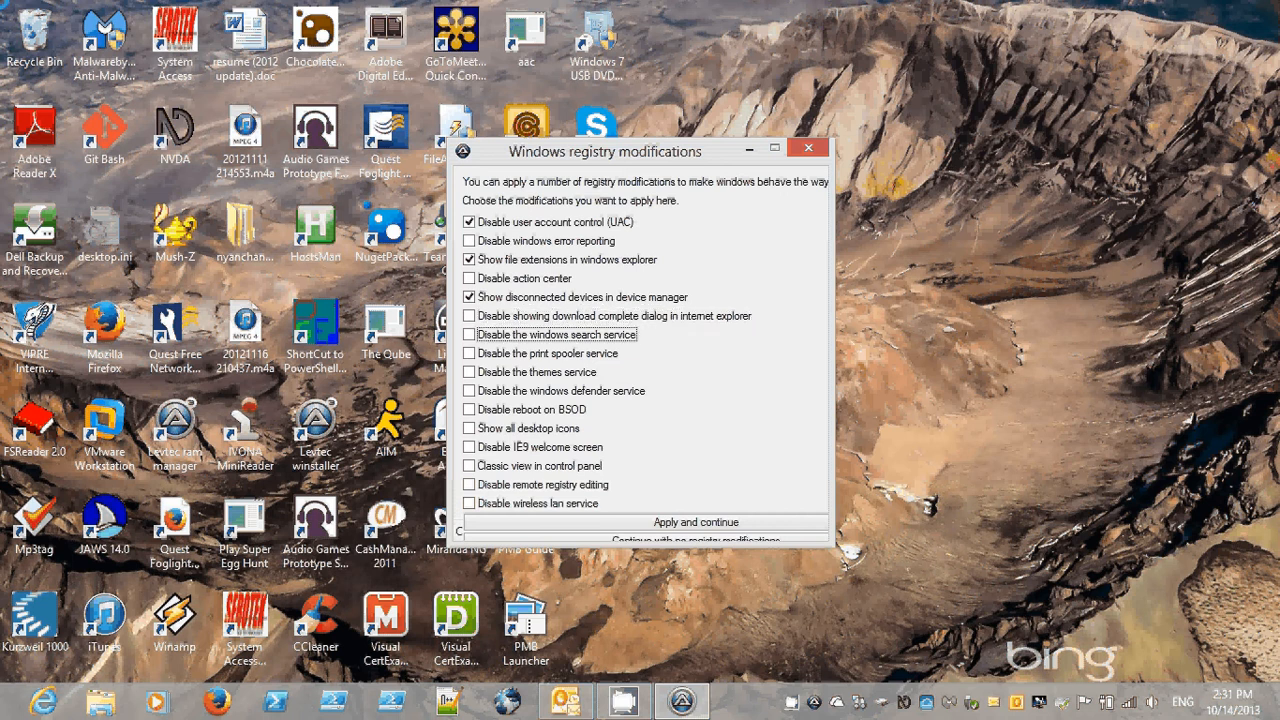
pyautogui.press('Down')
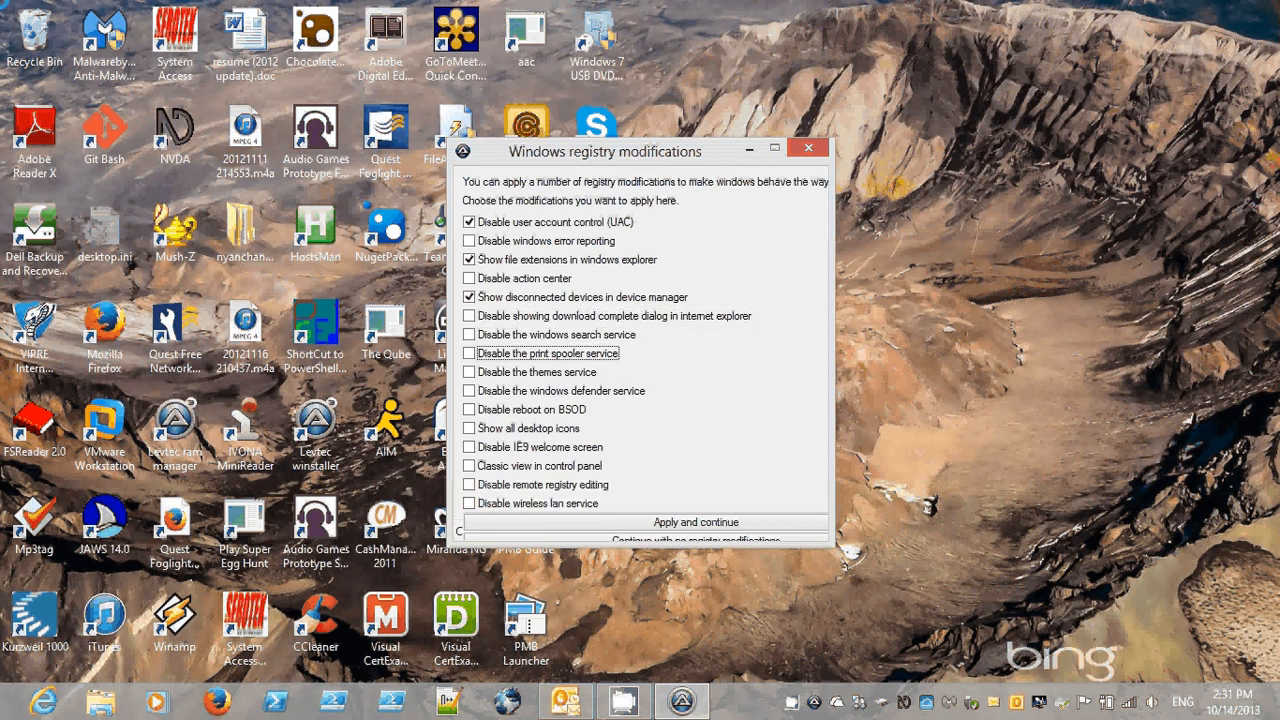
pyautogui.press('Down')
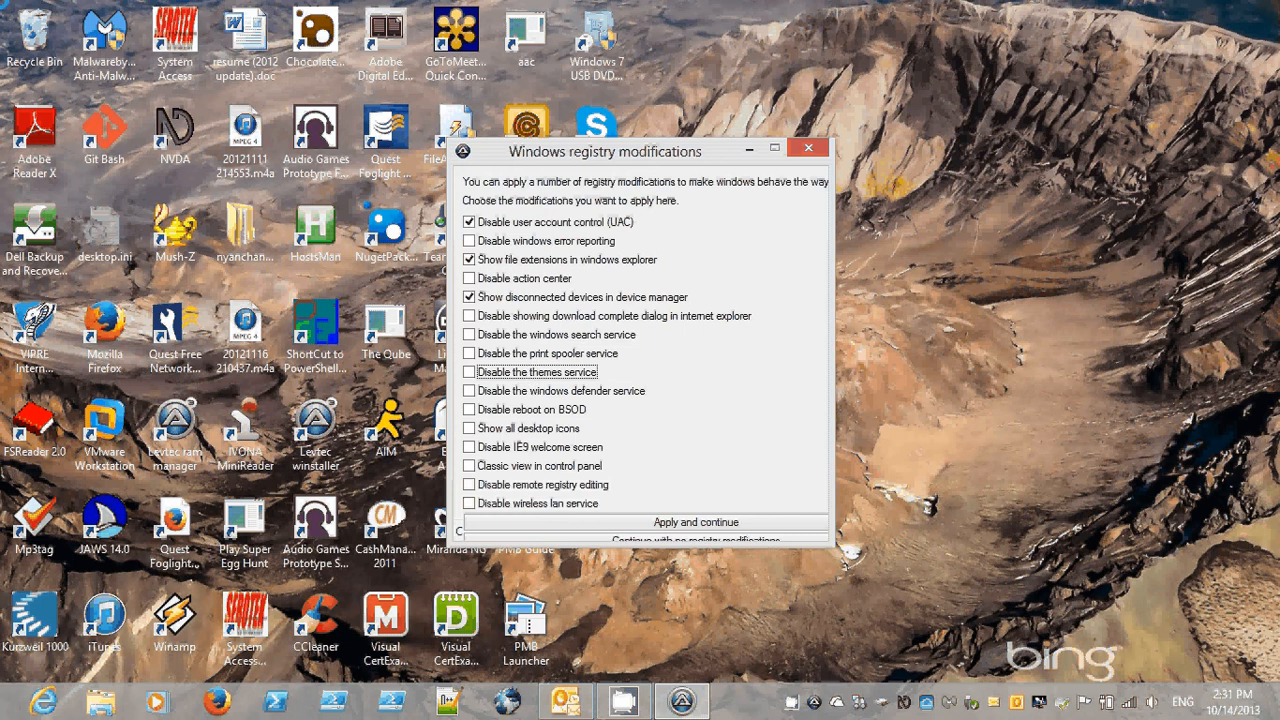
pyautogui.press('Down')
pyautogui.press('Down')
pyautogui.press('Down')
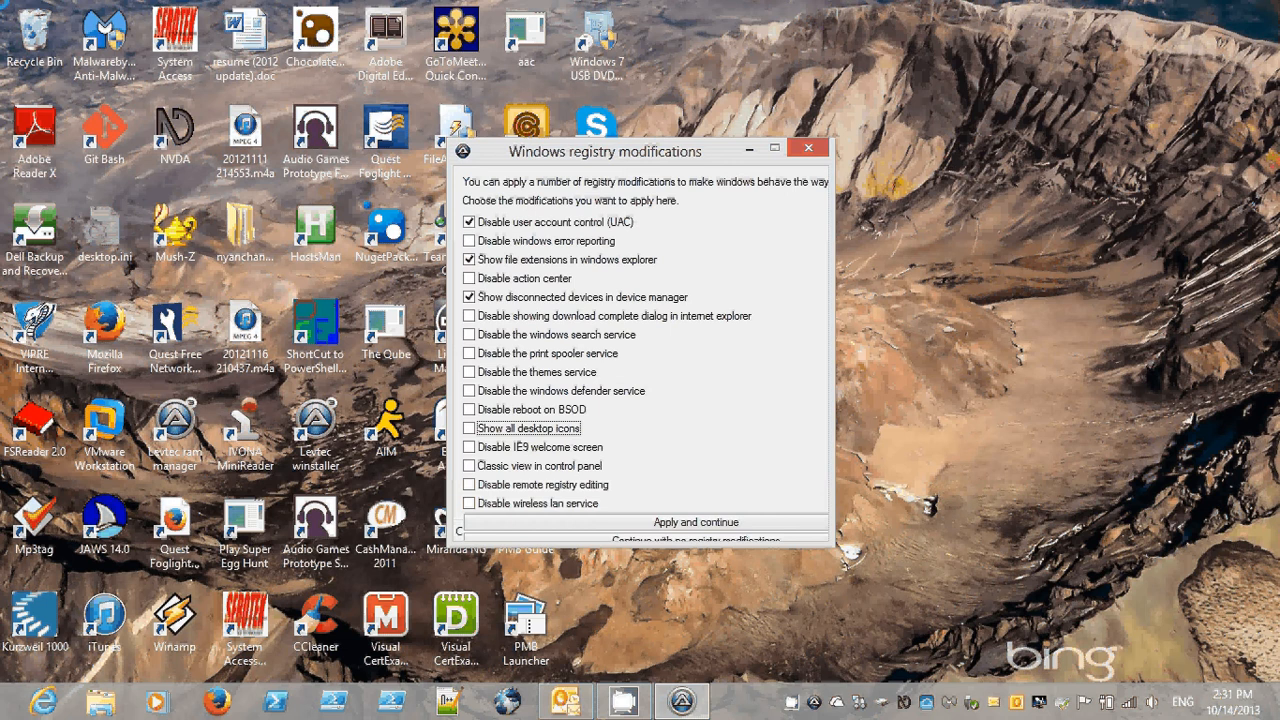
pyautogui.press('space')
pyautogui.press('Down')
pyautogui.press('Down')
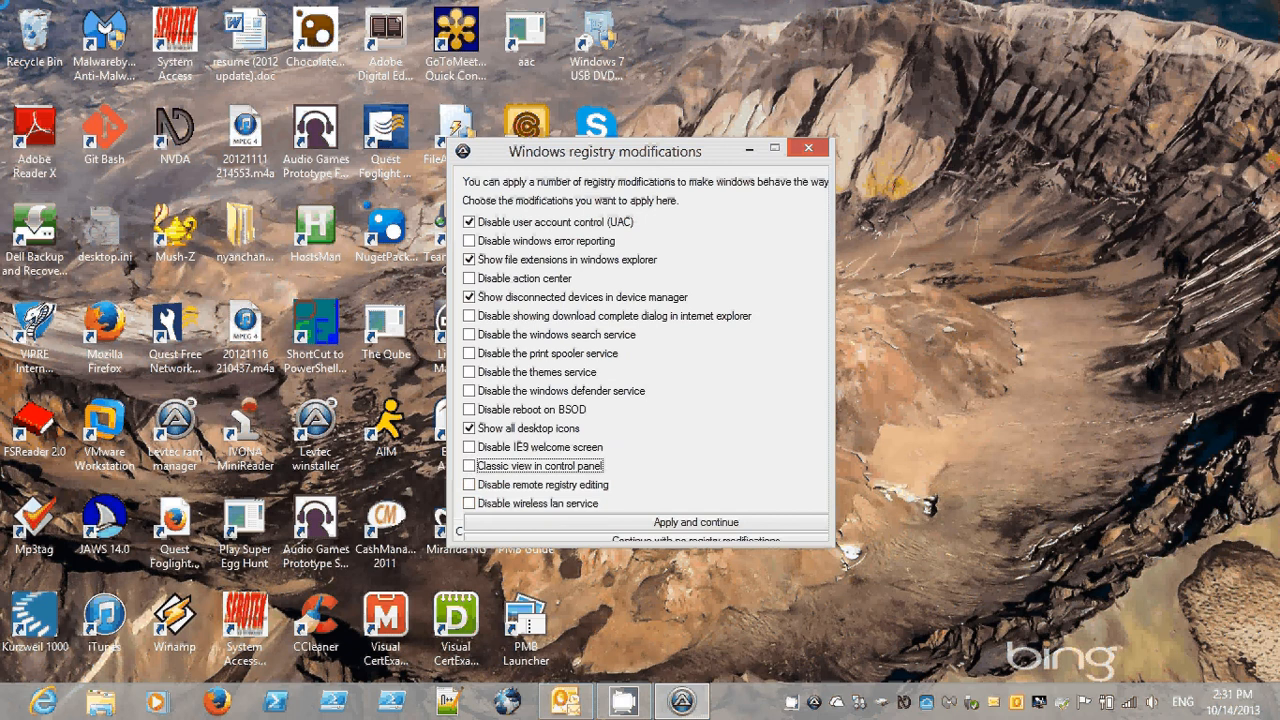
pyautogui.press('space')
pyautogui.press('Down')
pyautogui.press('Down')
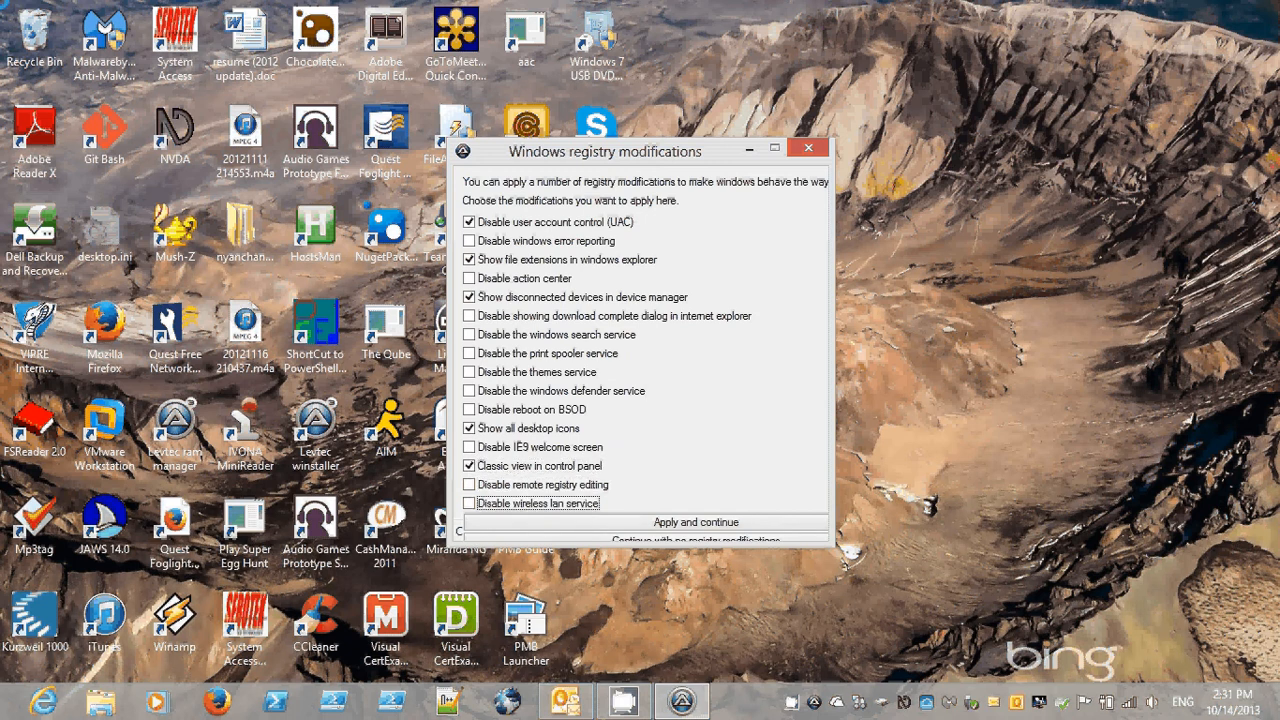
# Step: Enable the "Disable remote registry editing" modification, leaving "Disable wireless lan service" off
pyautogui.press('Up')
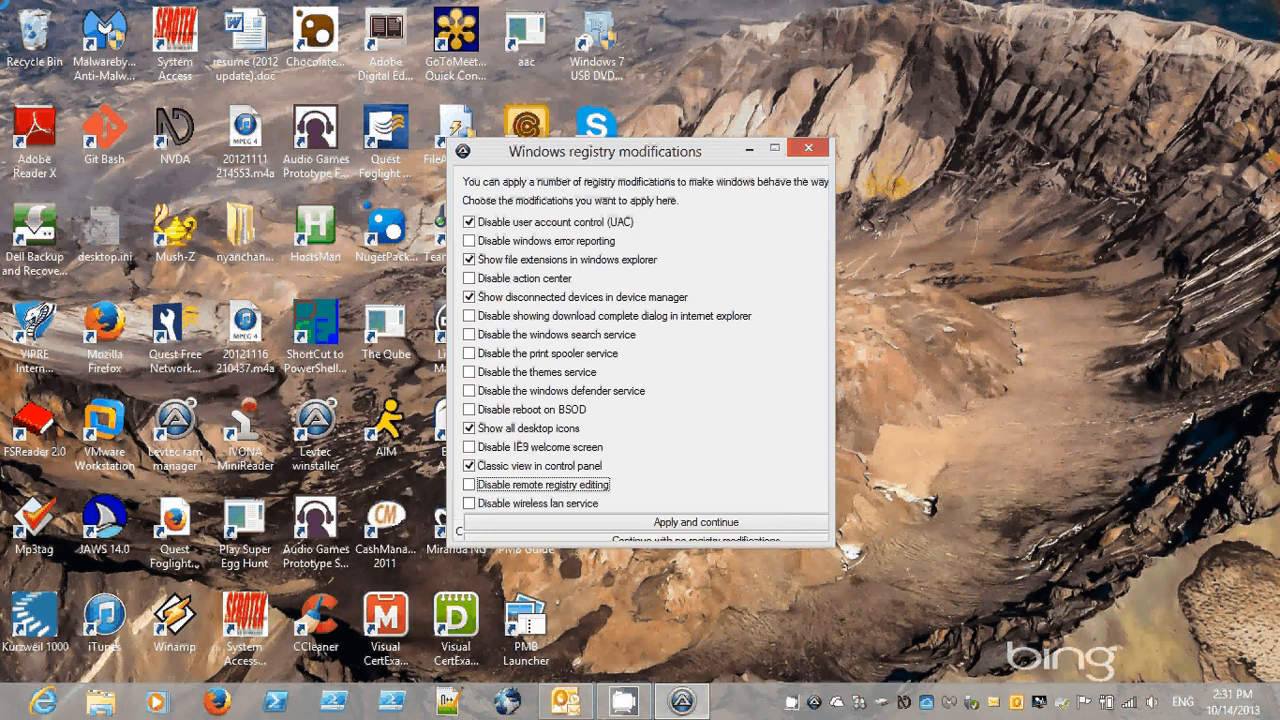
pyautogui.press('space')
pyautogui.press('Down')
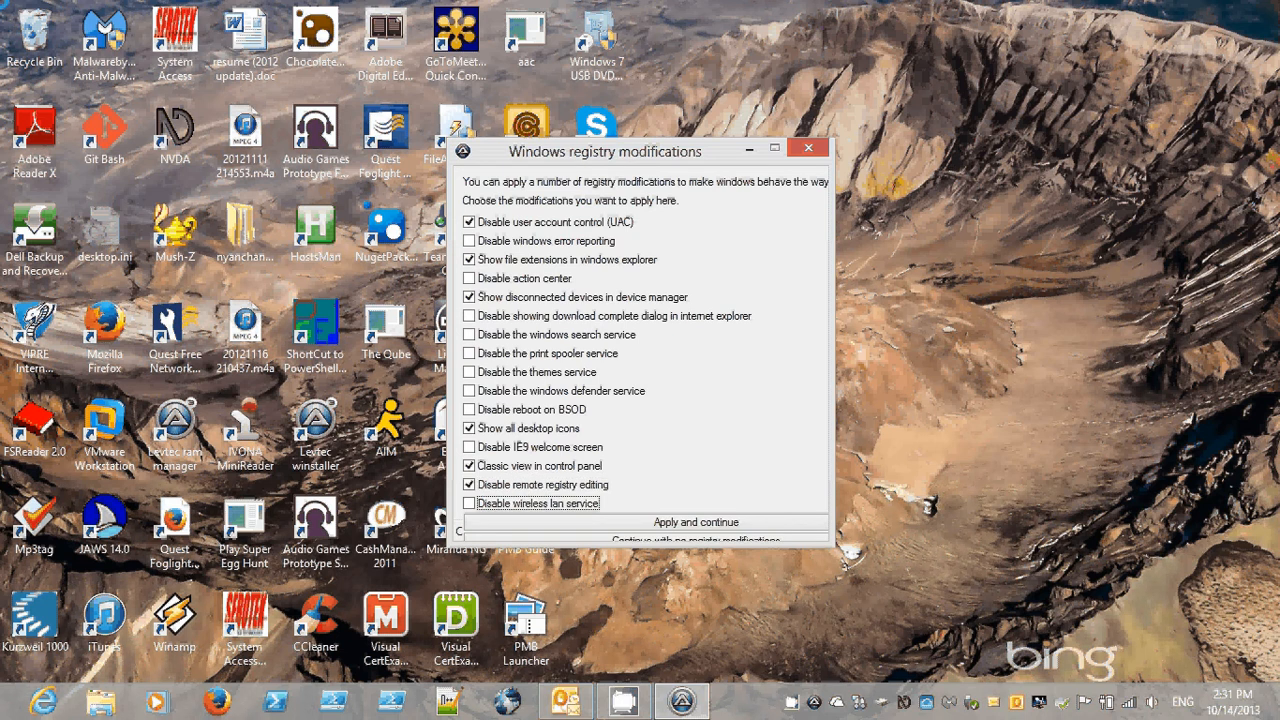
pyautogui.press('Tab')
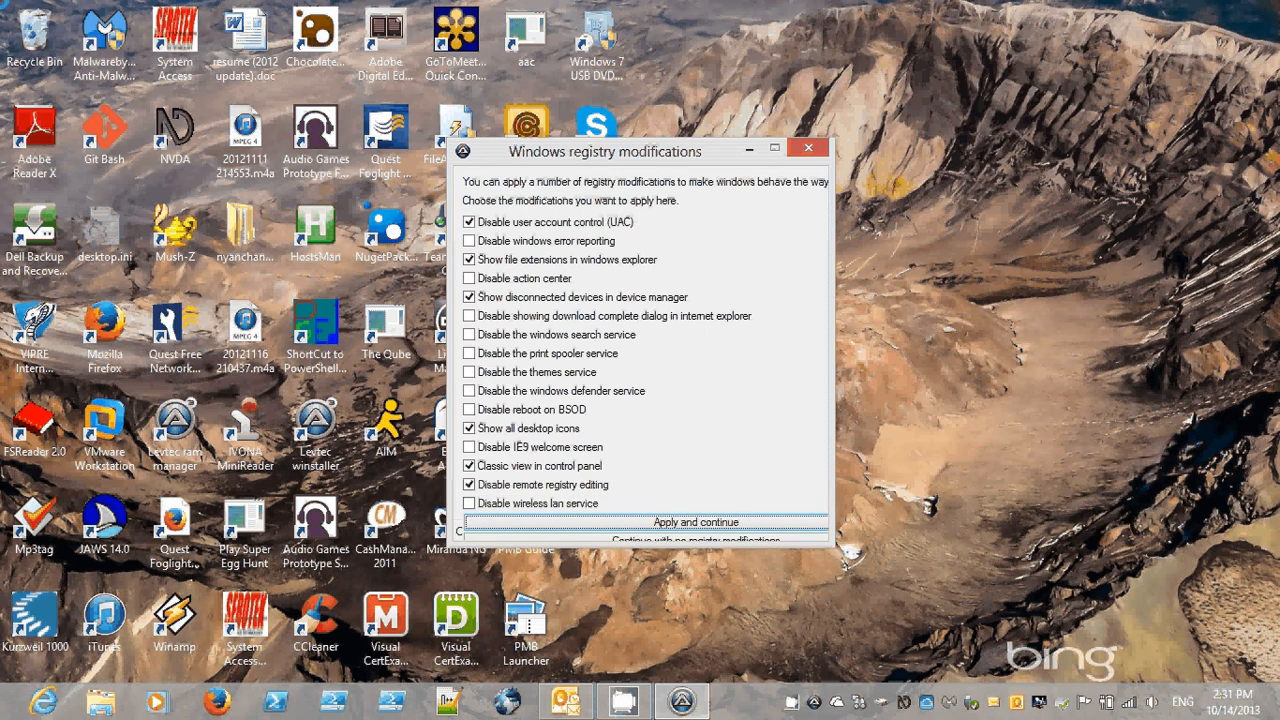
# Step: Apply the selected registry modifications and choose to install NVDA on destination computers, acknowledging the setup information
pyautogui.press('Return')
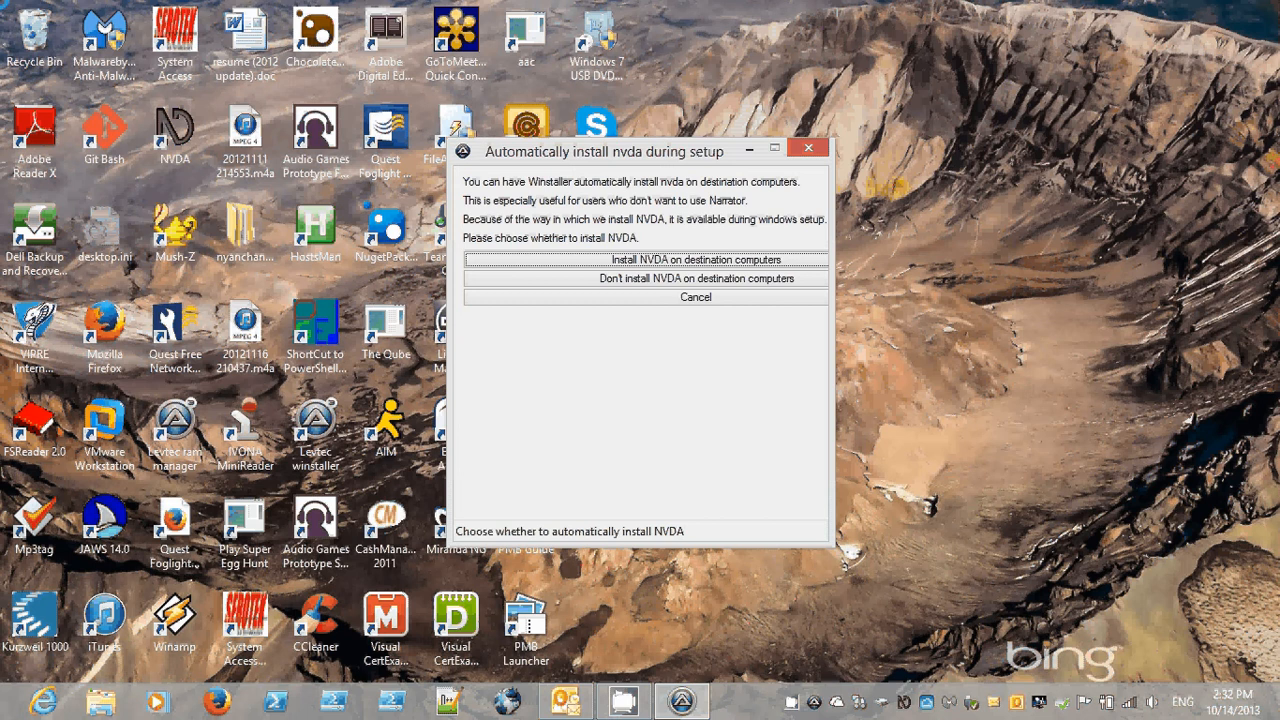
pyautogui.press('Return')
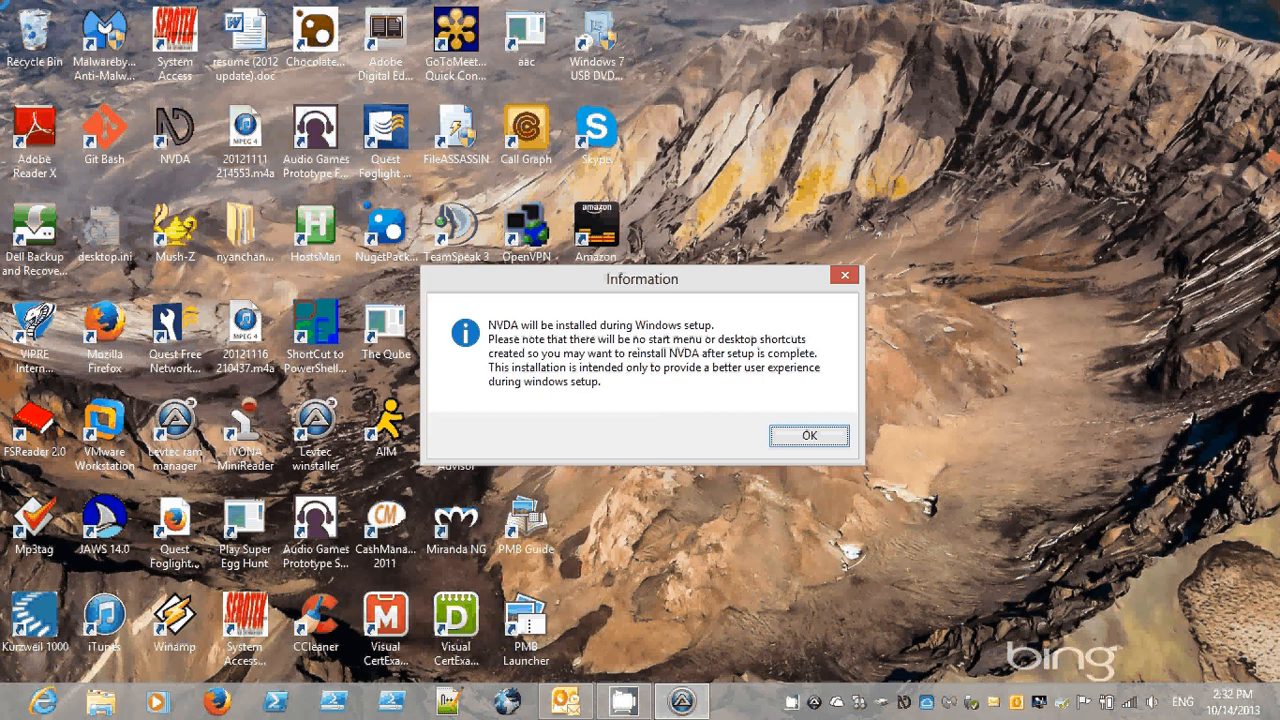
pyautogui.press('Return')
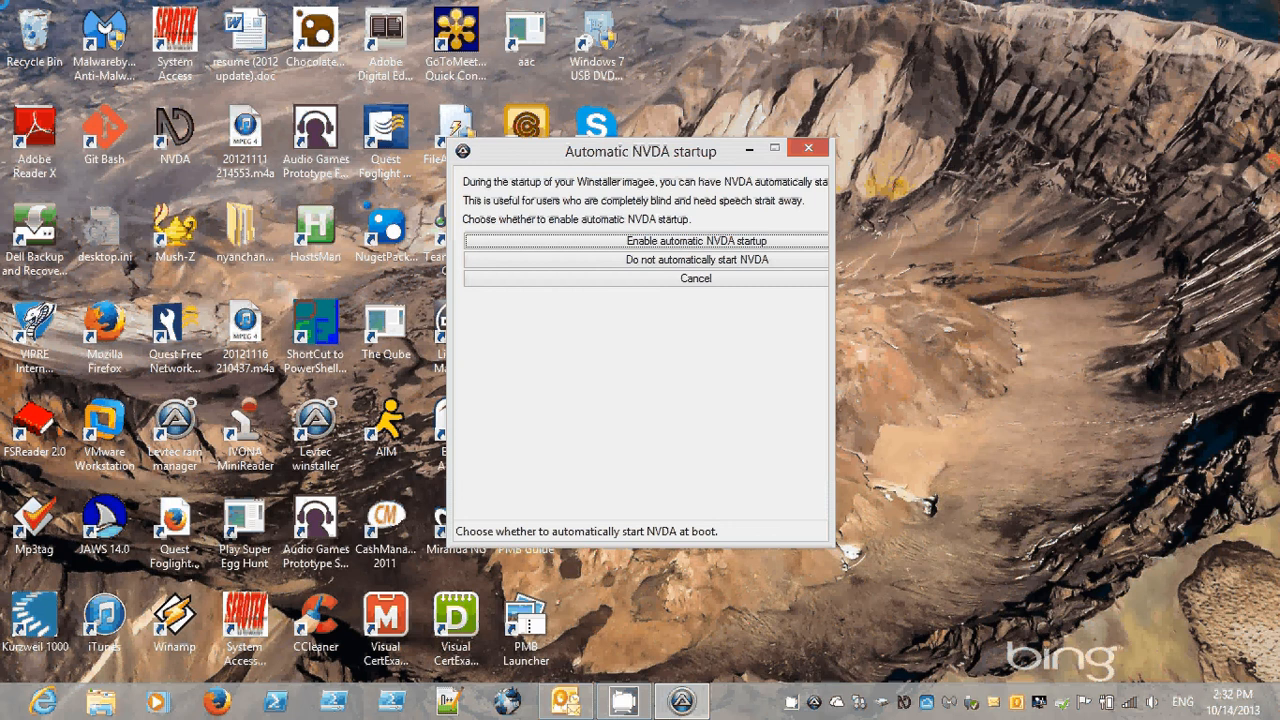
# Step: Enable automatic NVDA startup and choose to include a custom userConfig directory for NVDA
pyautogui.press('Return')
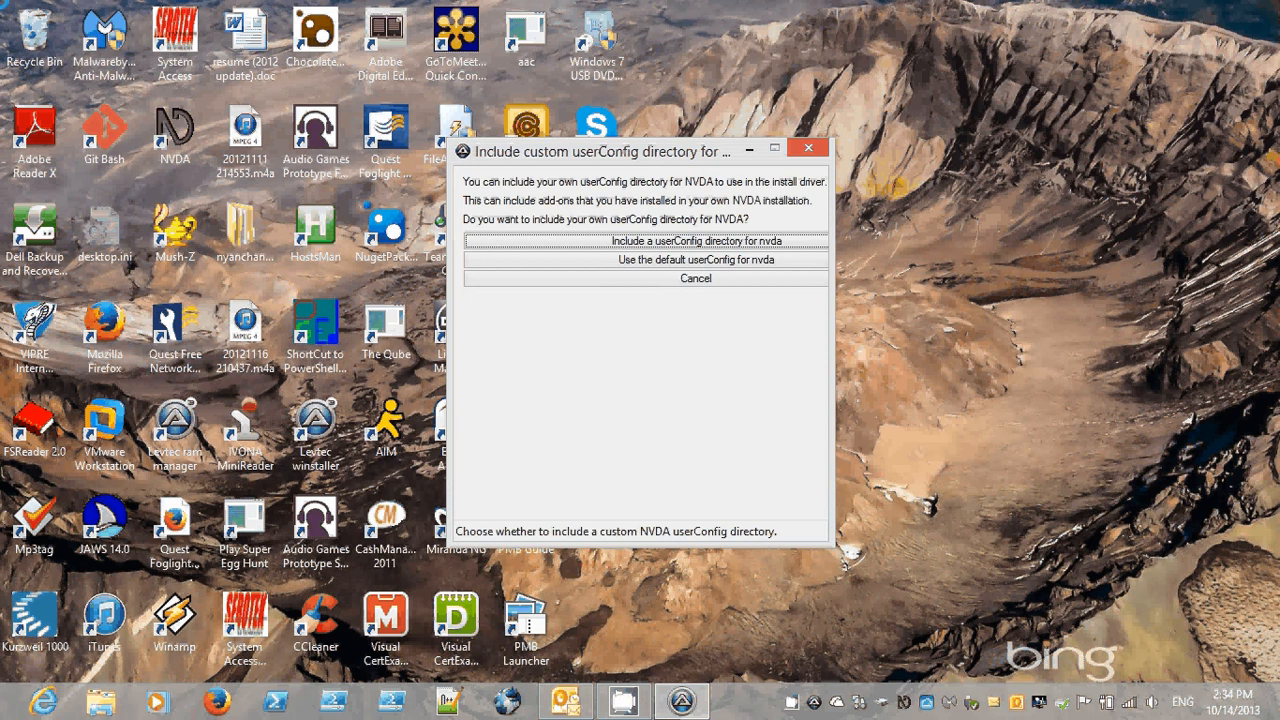
pyautogui.press('Return')
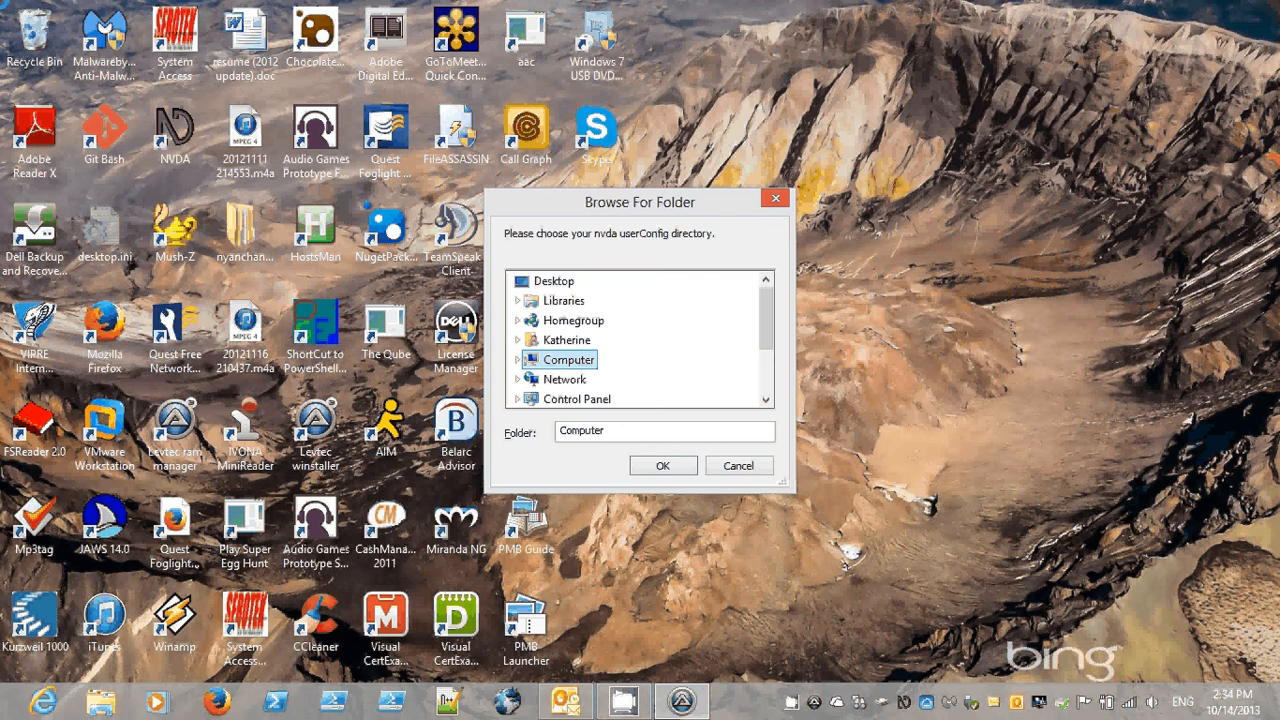
# Step: Browse the folder tree to Program Files (x86) on the OS (C:) drive
pyautogui.press('Right')
pyautogui.press('Down')
pyautogui.press('Down')
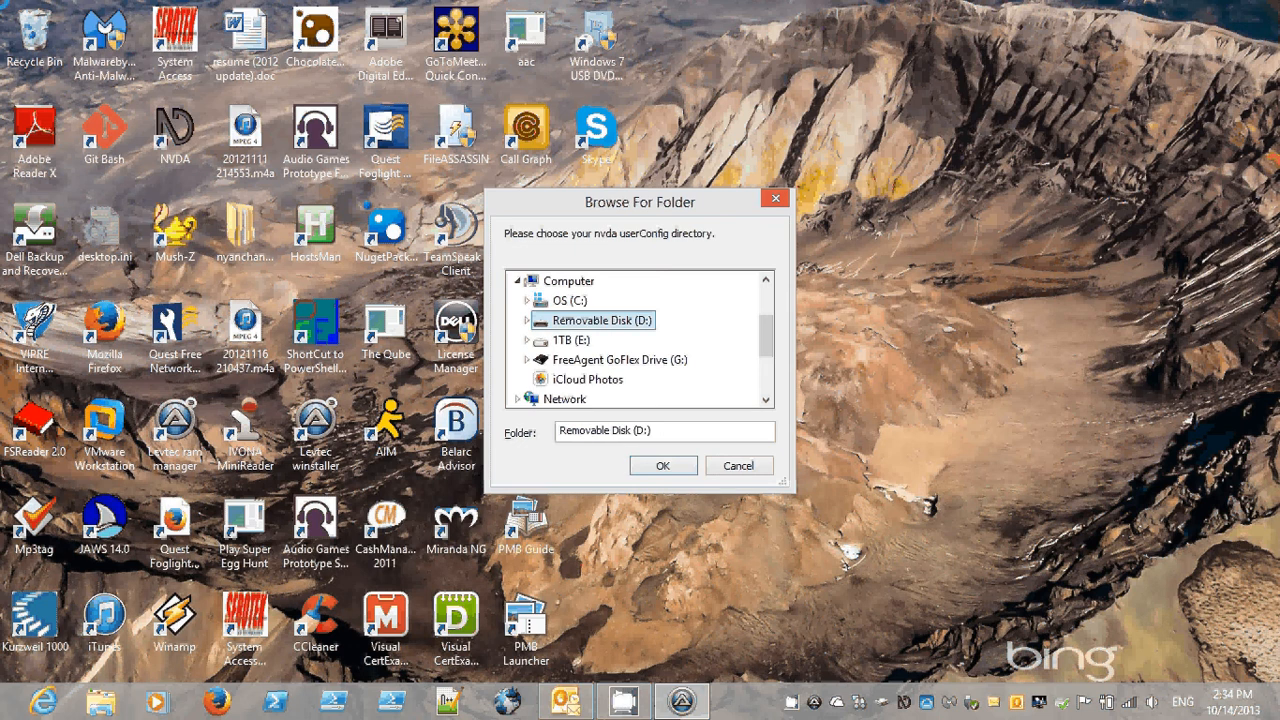
pyautogui.press('Down')
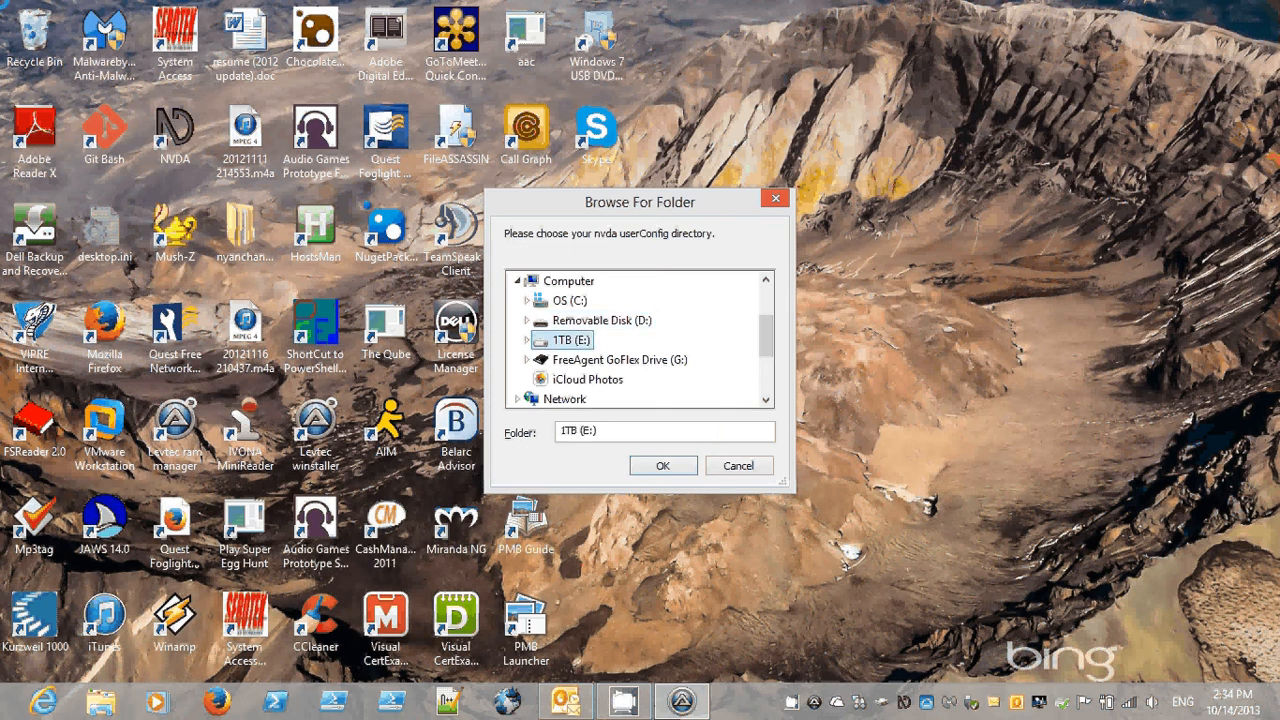
pyautogui.press('Up')
pyautogui.press('Up')
pyautogui.press('Right')
pyautogui.press('Down')
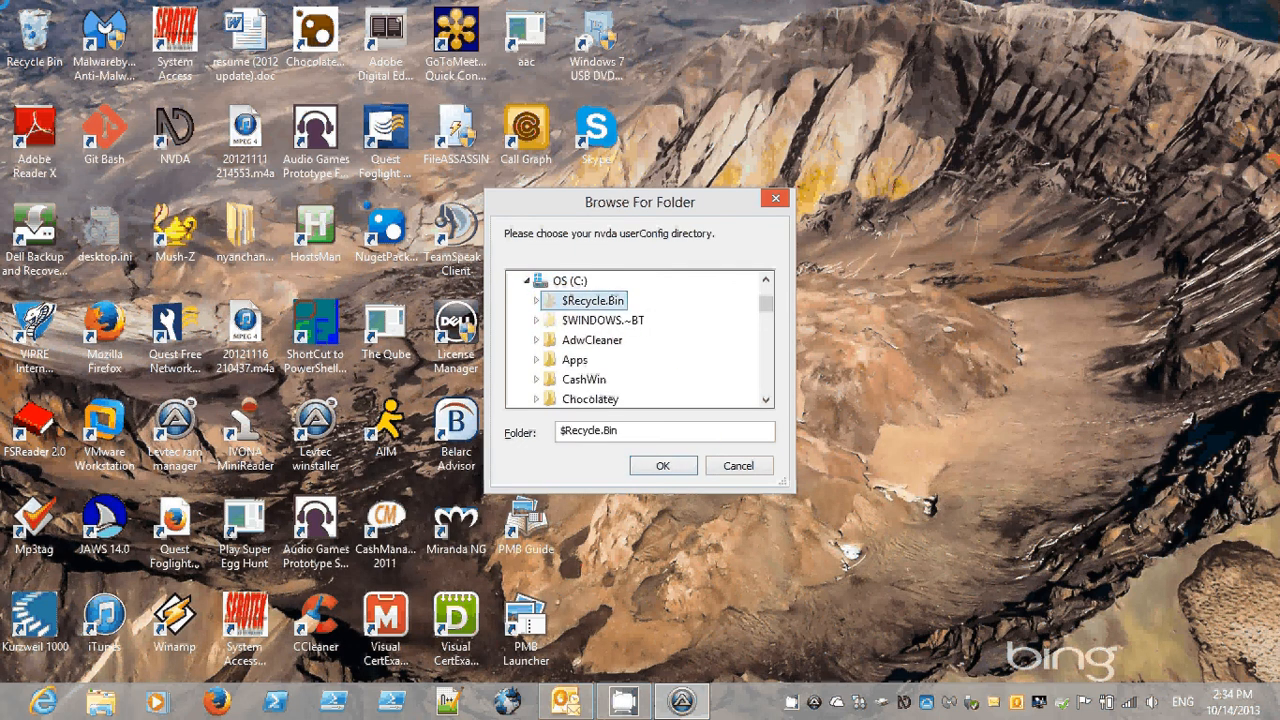
pyautogui.press('p')
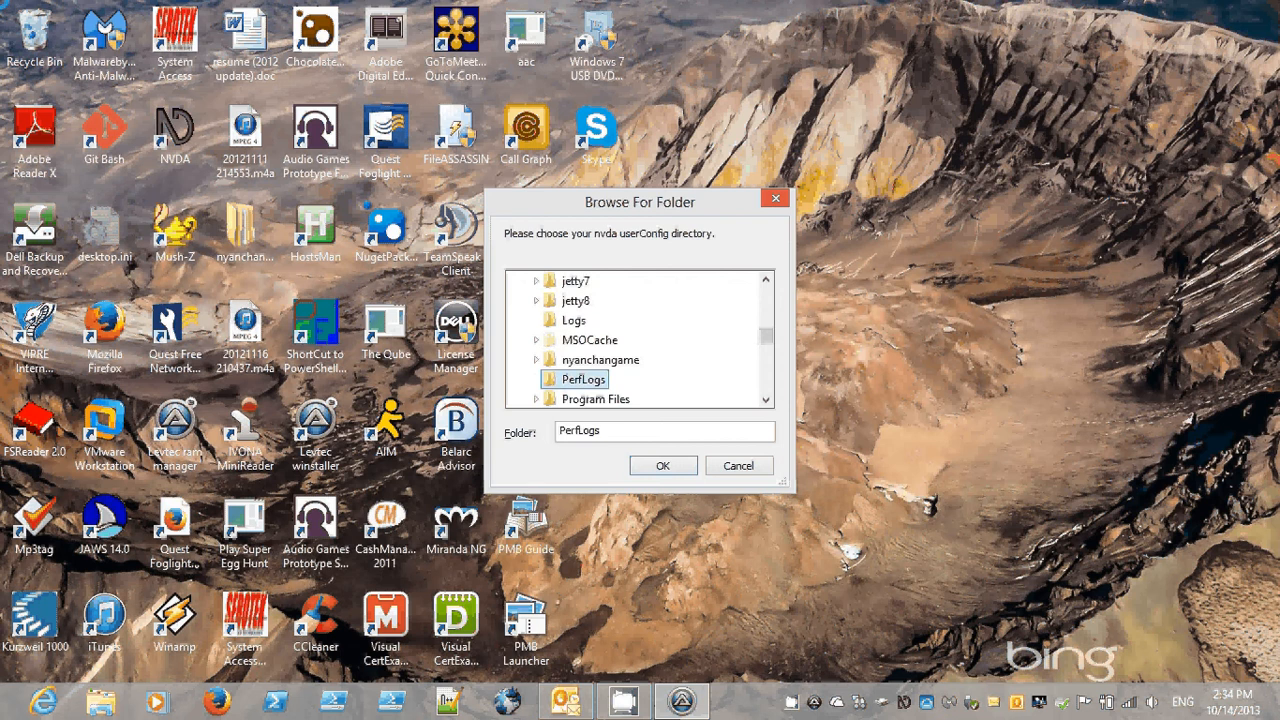
pyautogui.press('Down')
pyautogui.press('Down')
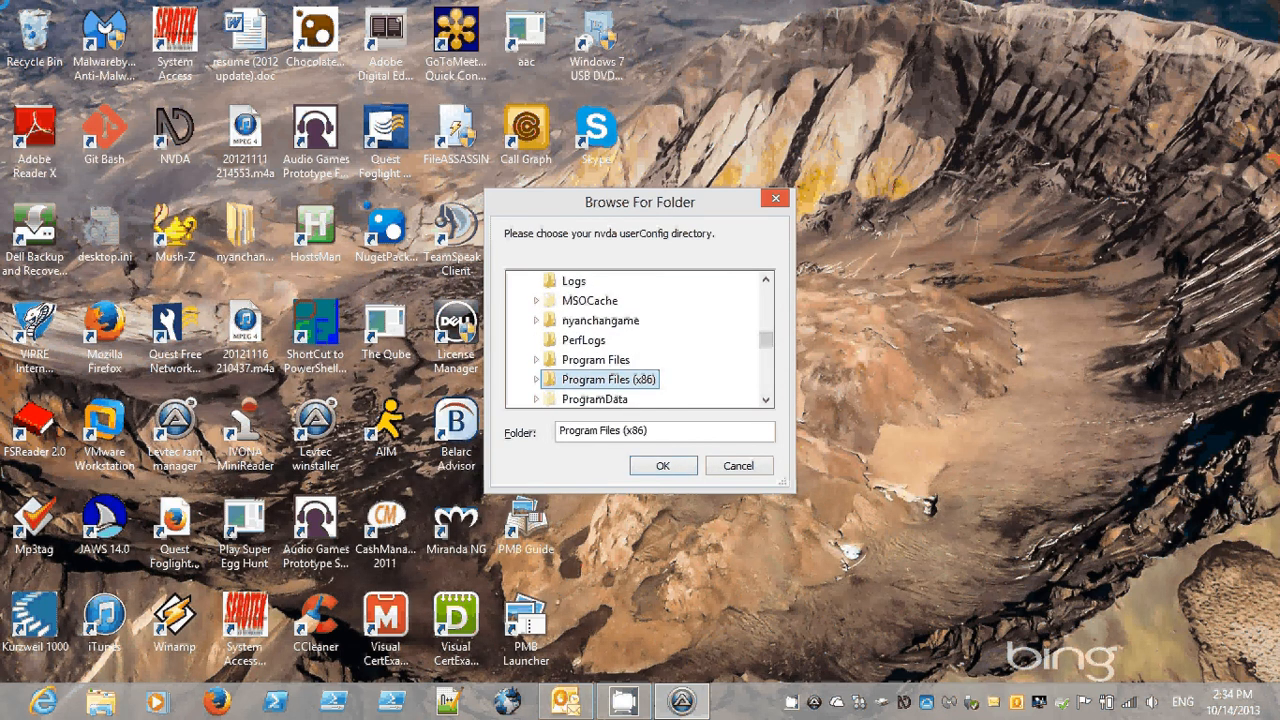
# Step: Expand Program Files (x86) and open the NVDA folder inside it
pyautogui.press('Right')
pyautogui.press('Down')
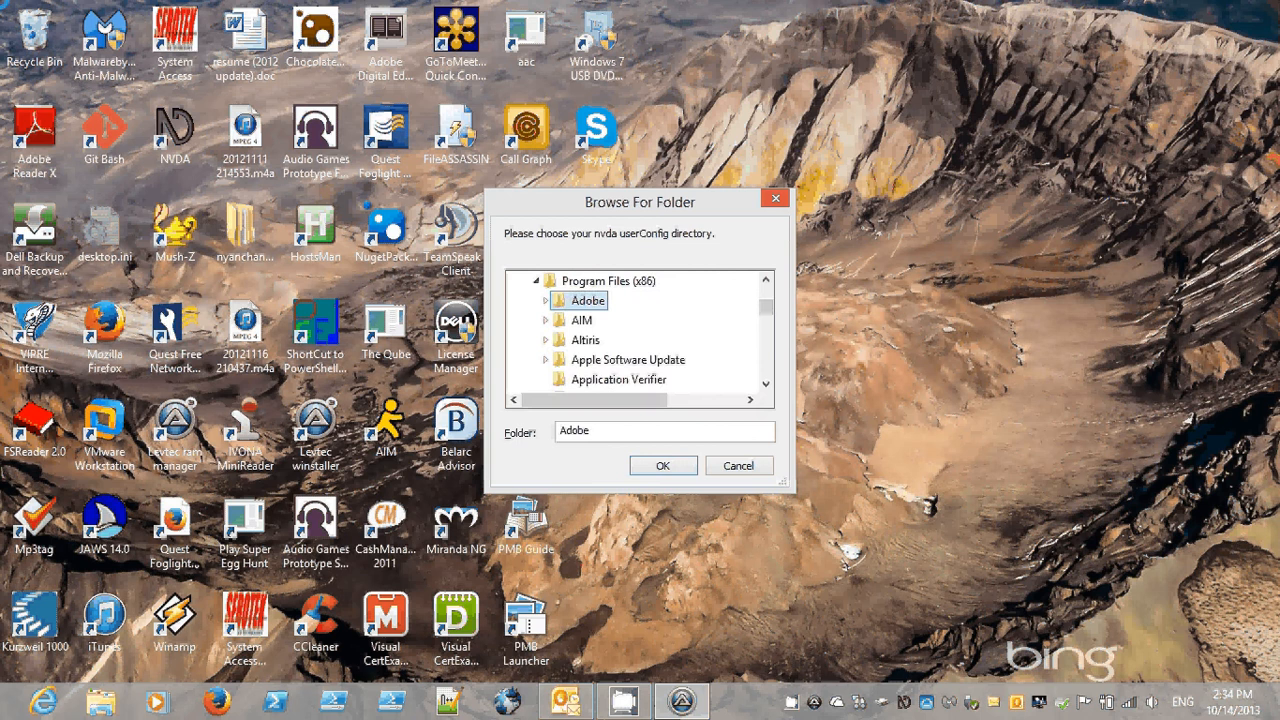
pyautogui.press('Down')
pyautogui.press('n')
pyautogui.press('n')
pyautogui.press('n')
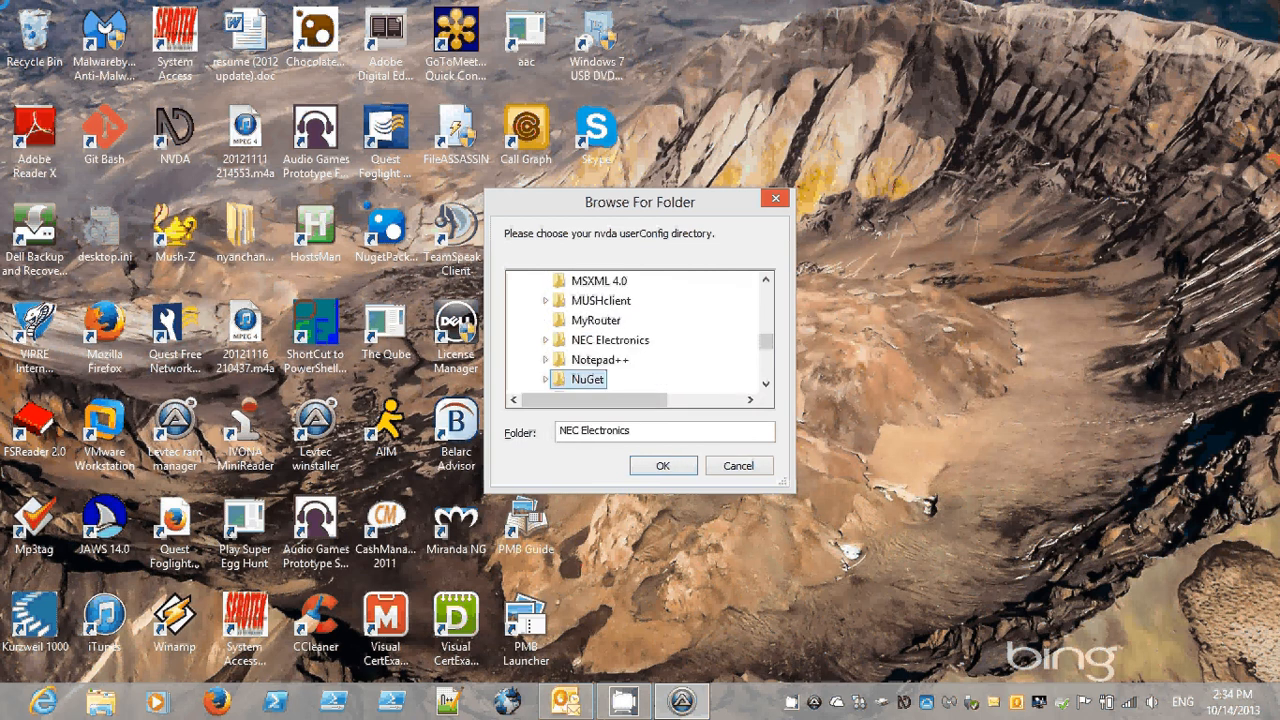
pyautogui.press('n')
pyautogui.press('Right')
pyautogui.press('Down')
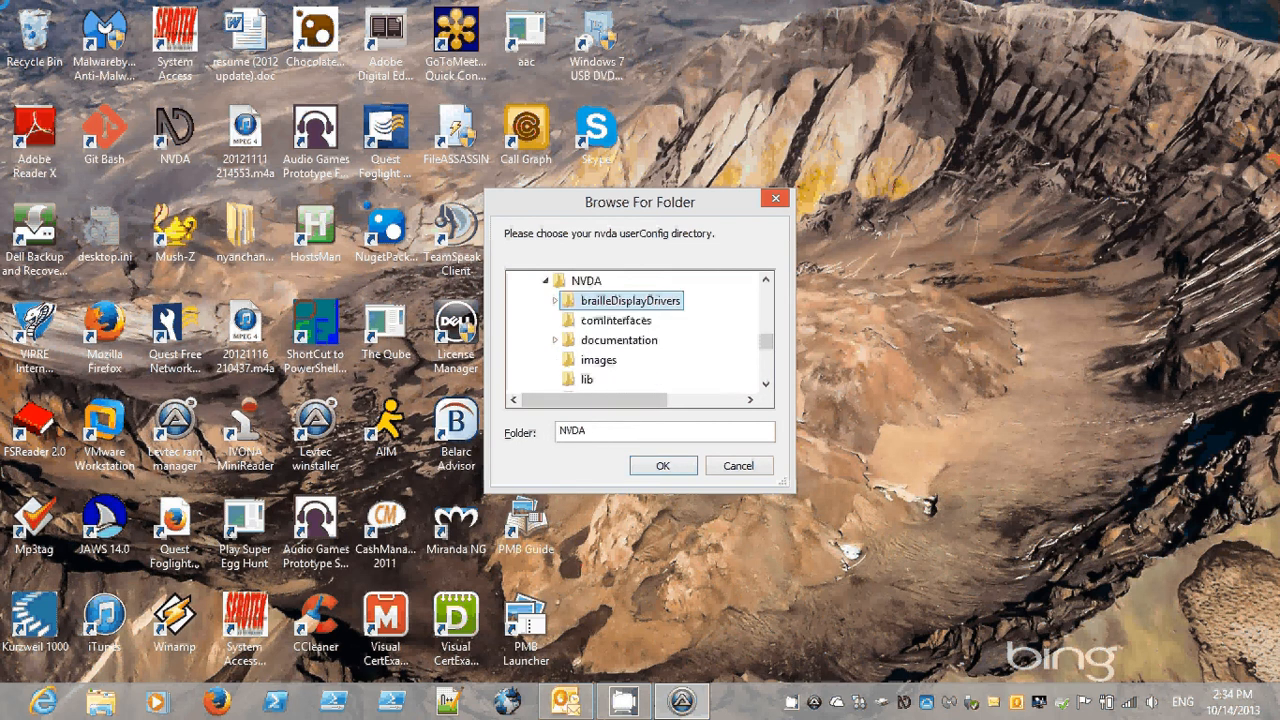
# Step: Look through the subfolders of the NVDA folder and select systemConfig
pyautogui.press('Down')
pyautogui.press('Down')
pyautogui.press('Down')
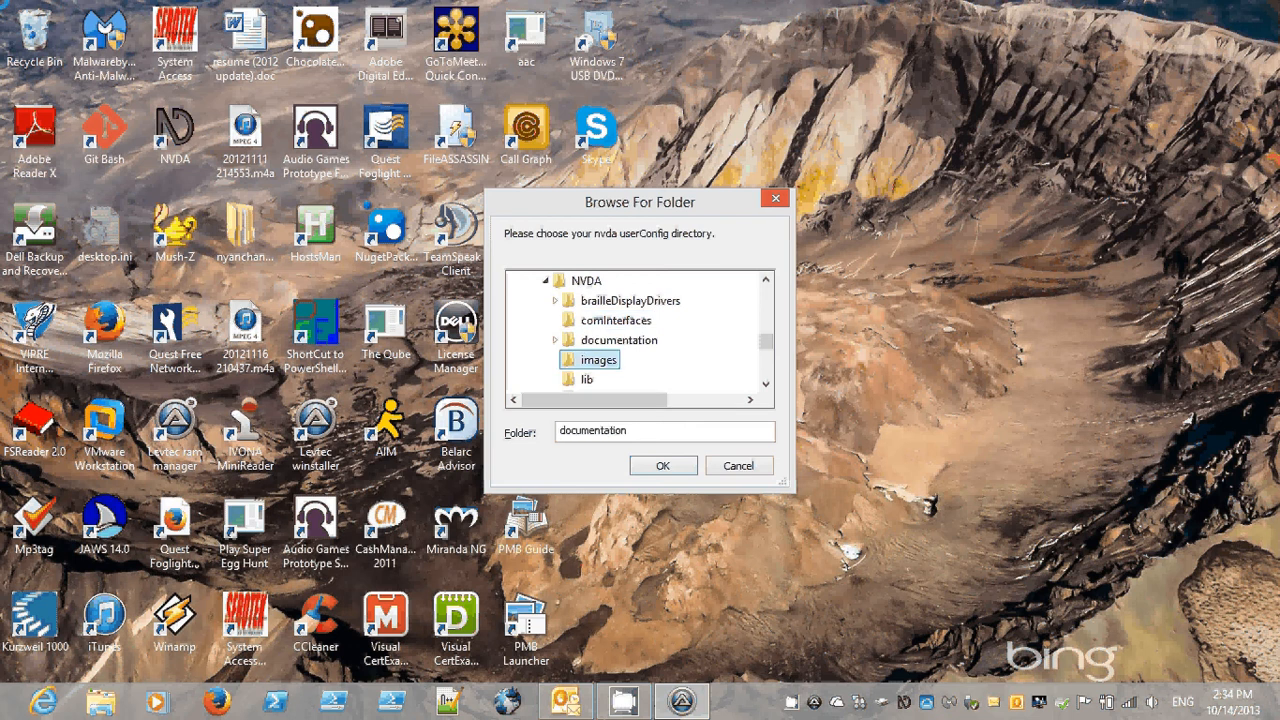
pyautogui.press('Down')
pyautogui.press('Down')
pyautogui.press('Down')
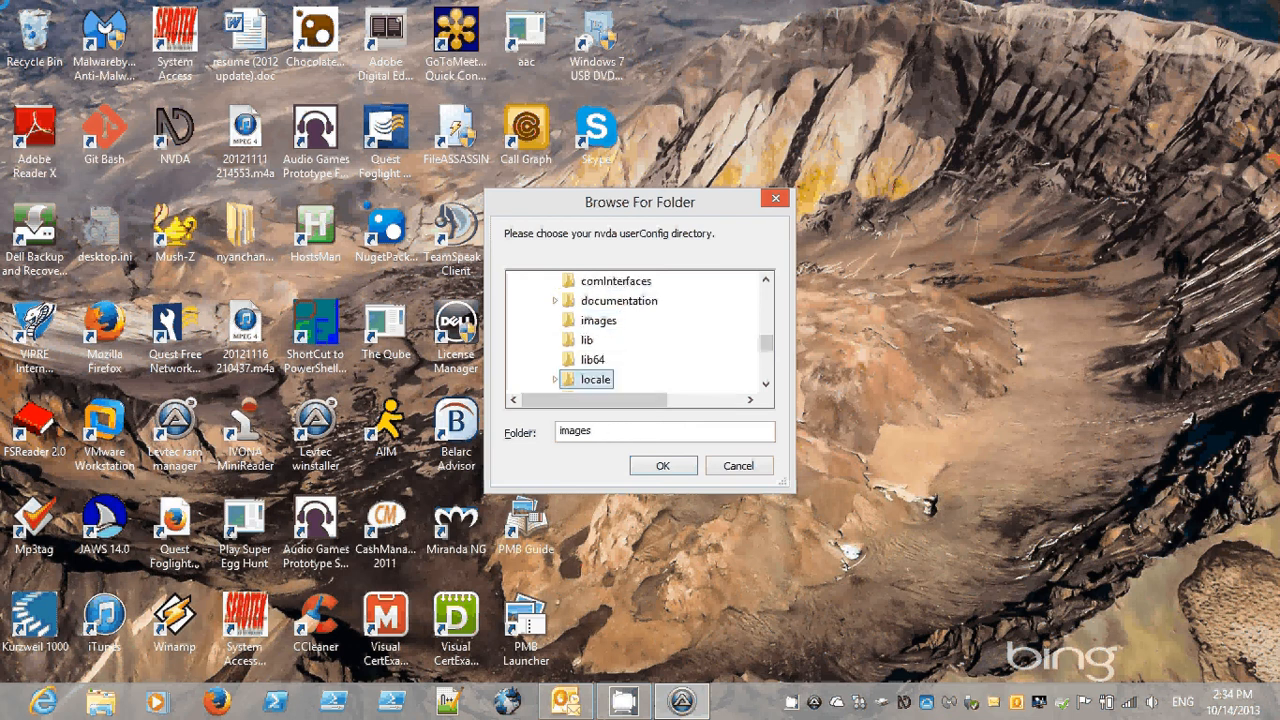
pyautogui.press('Down')
pyautogui.press('Down')
pyautogui.press('Down')
pyautogui.press('Down')
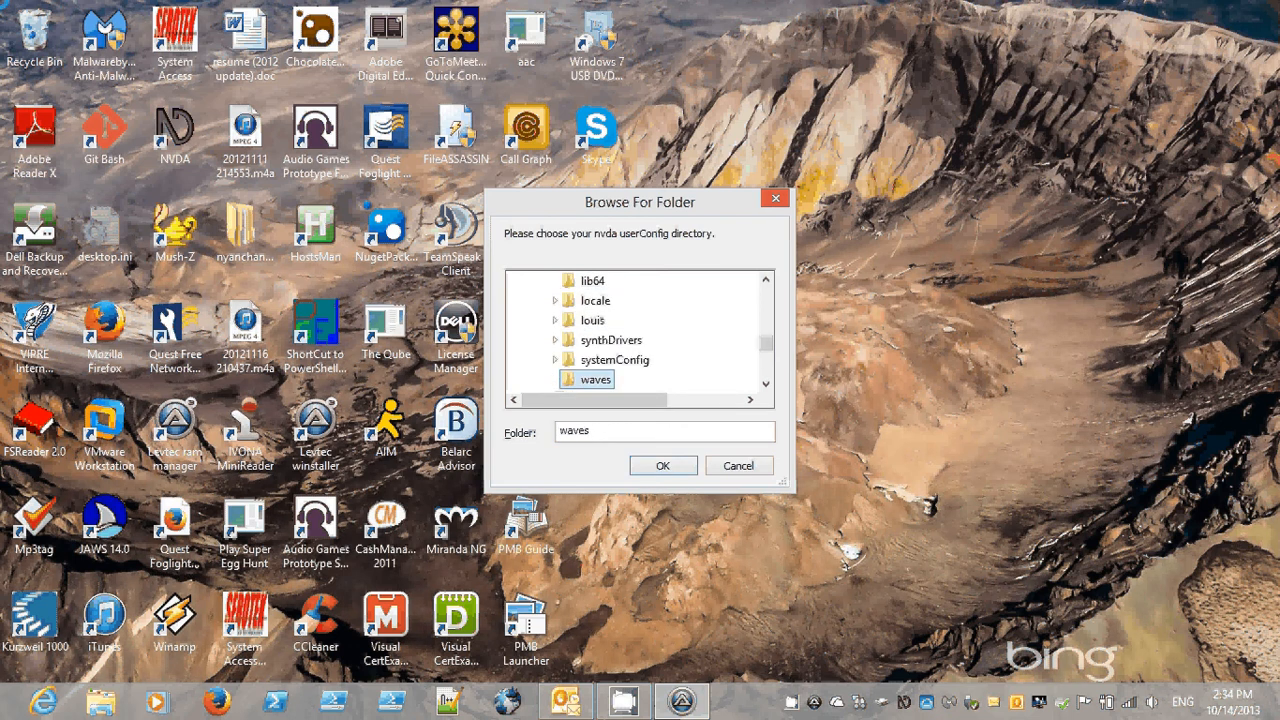
pyautogui.press('Down')
pyautogui.press('Down')
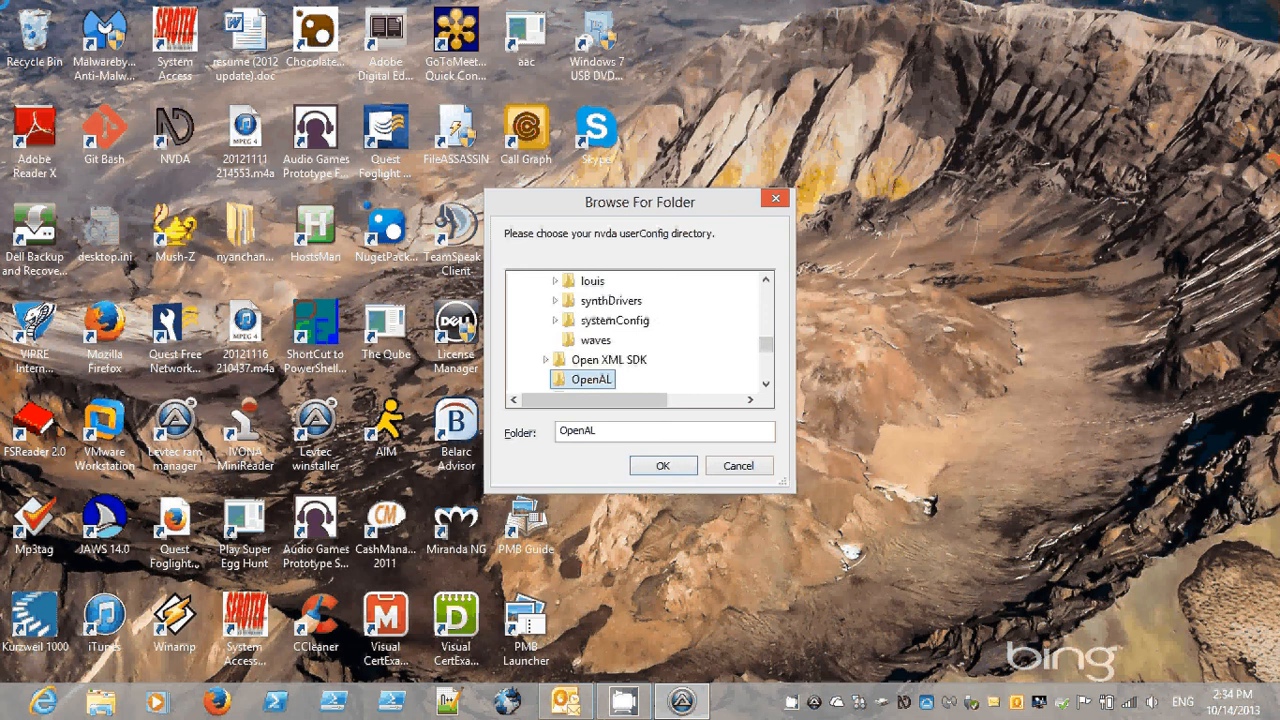
pyautogui.press('Up')
pyautogui.press('Up')
pyautogui.press('Up')
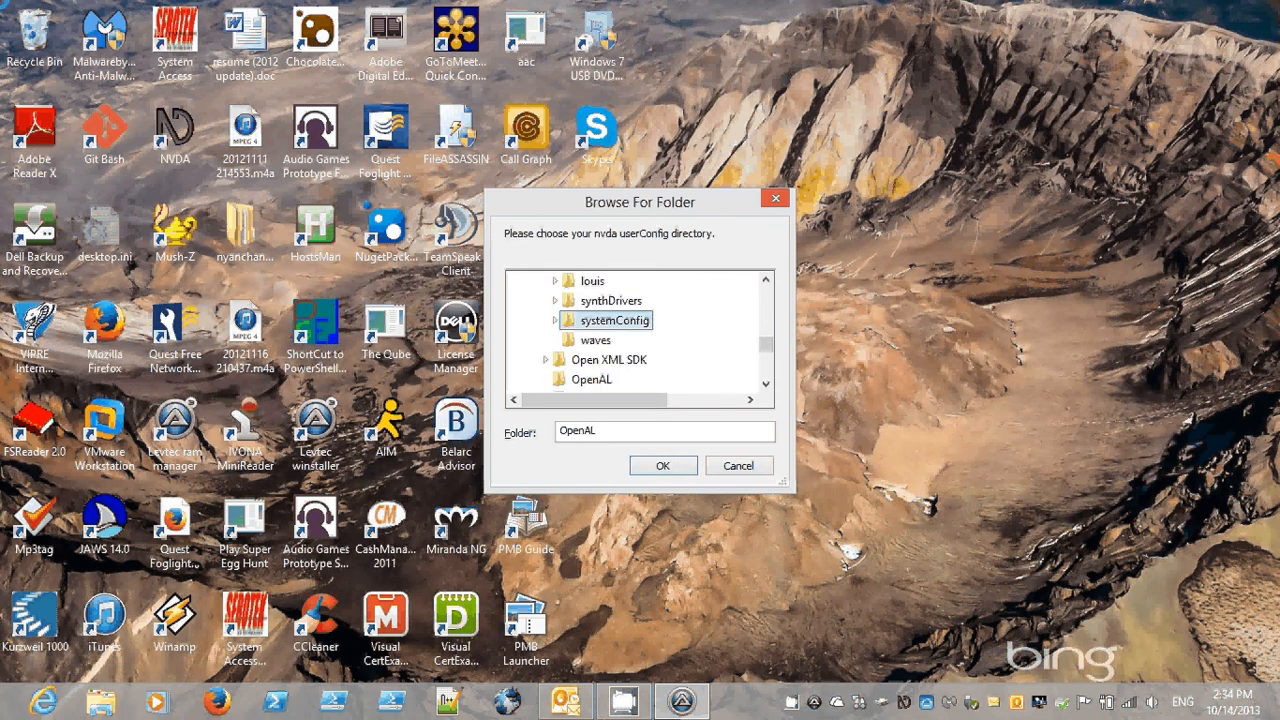
# Step: Expand the systemConfig folder and examine its subfolders
pyautogui.press('Right')
pyautogui.press('Right')
pyautogui.press('Down')
pyautogui.press('Down')
pyautogui.press('Down')
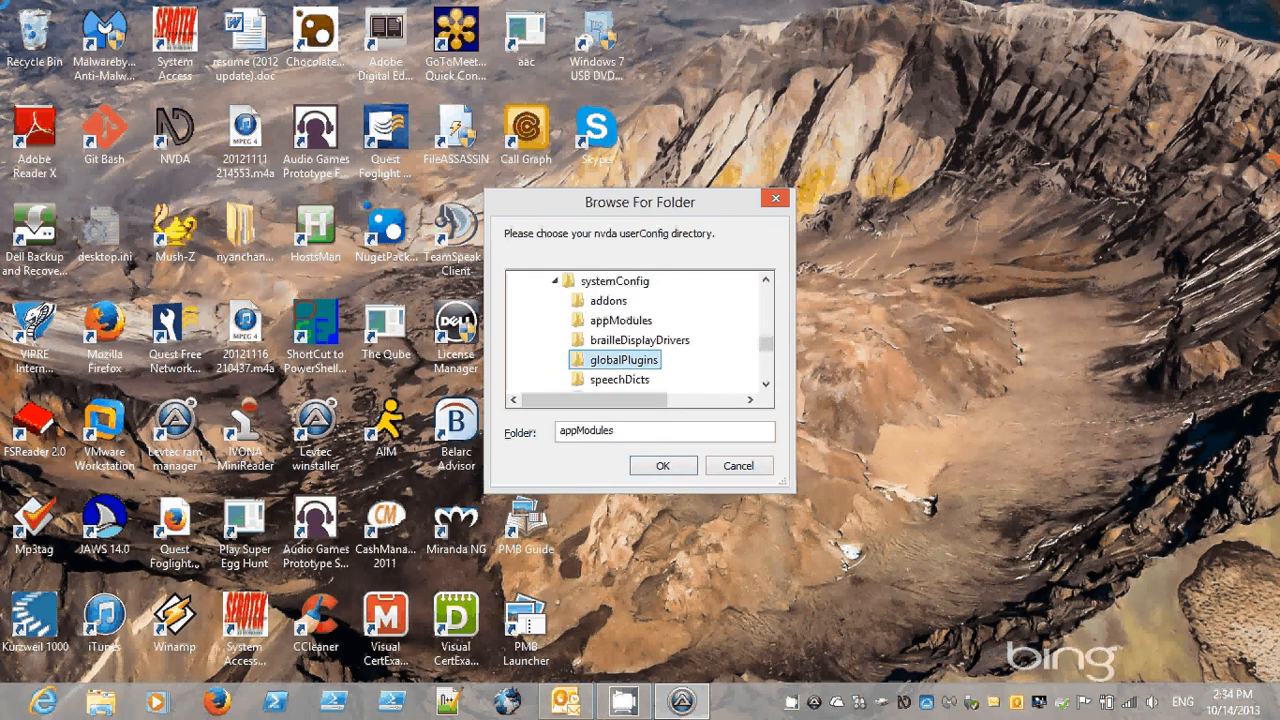
pyautogui.press('Down')
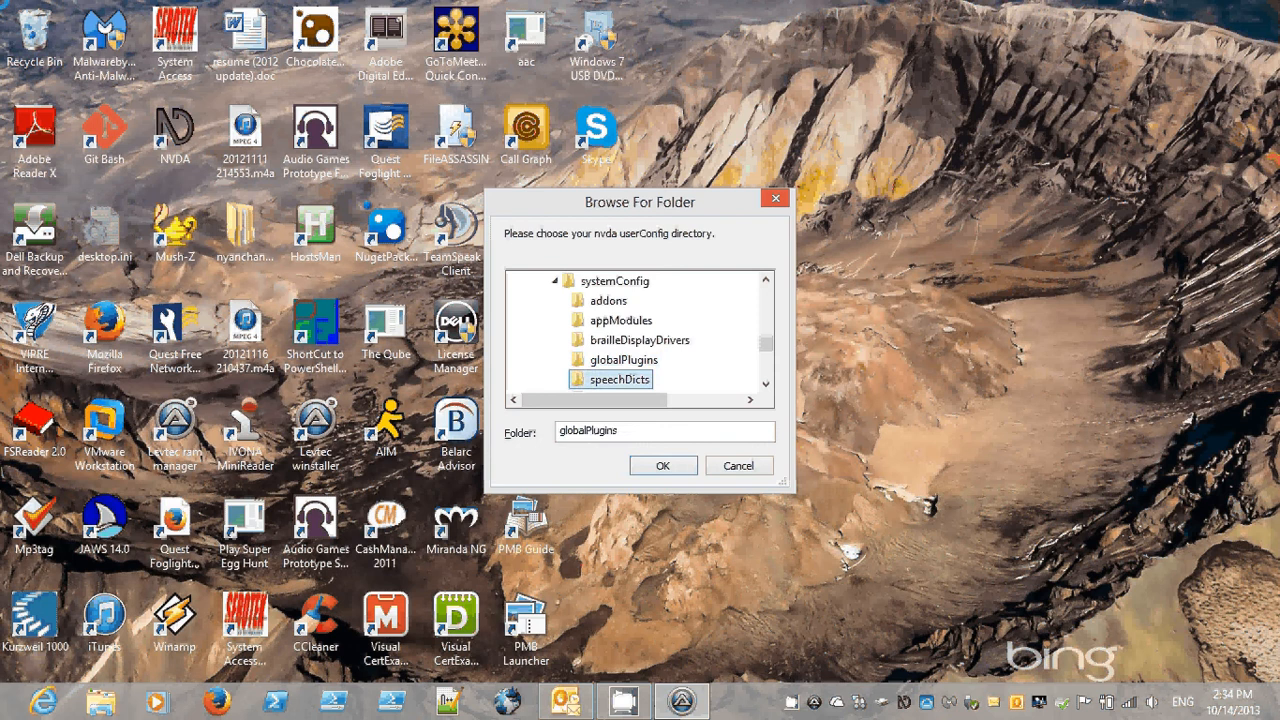
pyautogui.press('Down')
pyautogui.press('Down')
# Step: Return to the systemConfig folder and confirm it as the NVDA userConfig directory
pyautogui.press('Up')
pyautogui.press('Up')
pyautogui.press('Up')
pyautogui.press('Up')
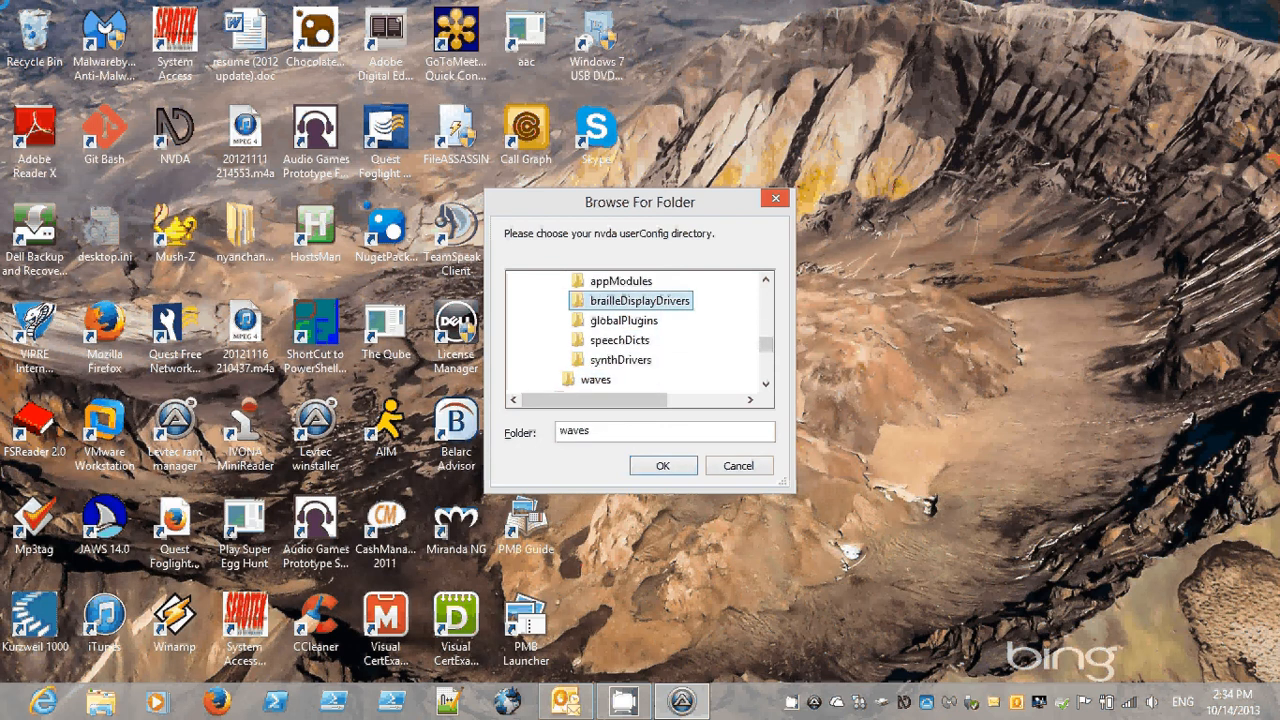
pyautogui.press('Up')
pyautogui.press('Up')
pyautogui.press('Up')
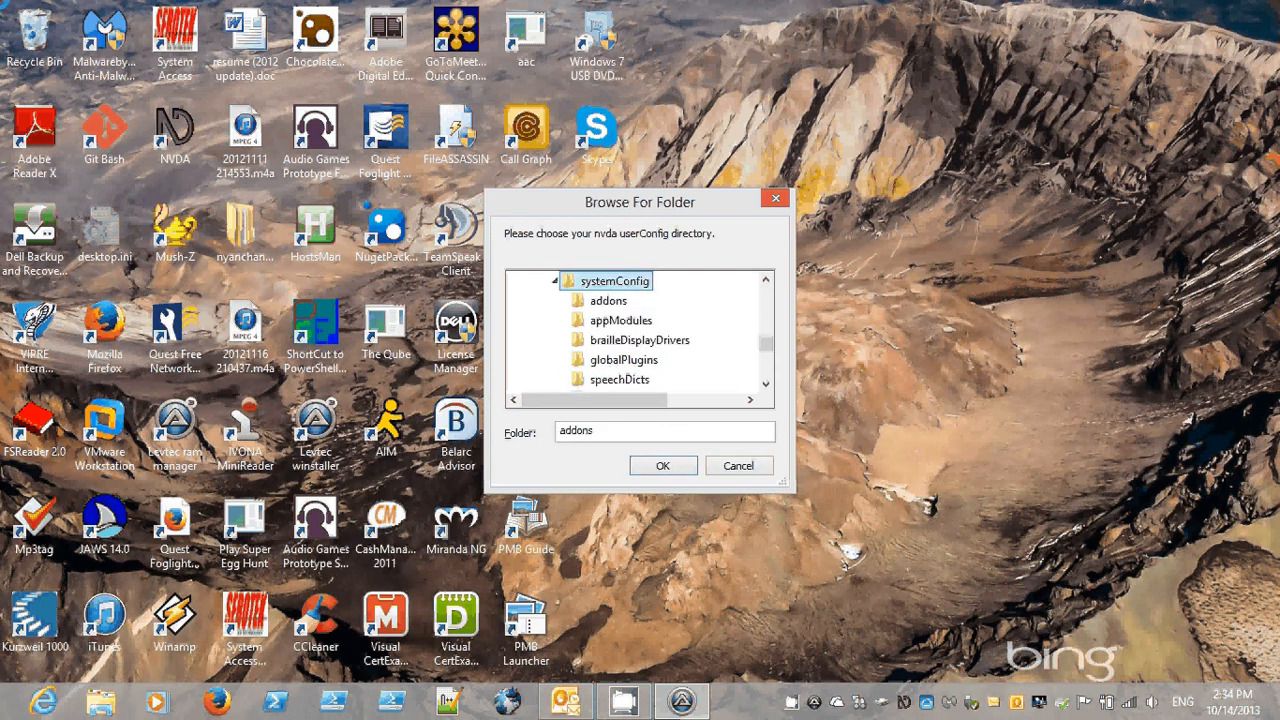
pyautogui.press('Tab')
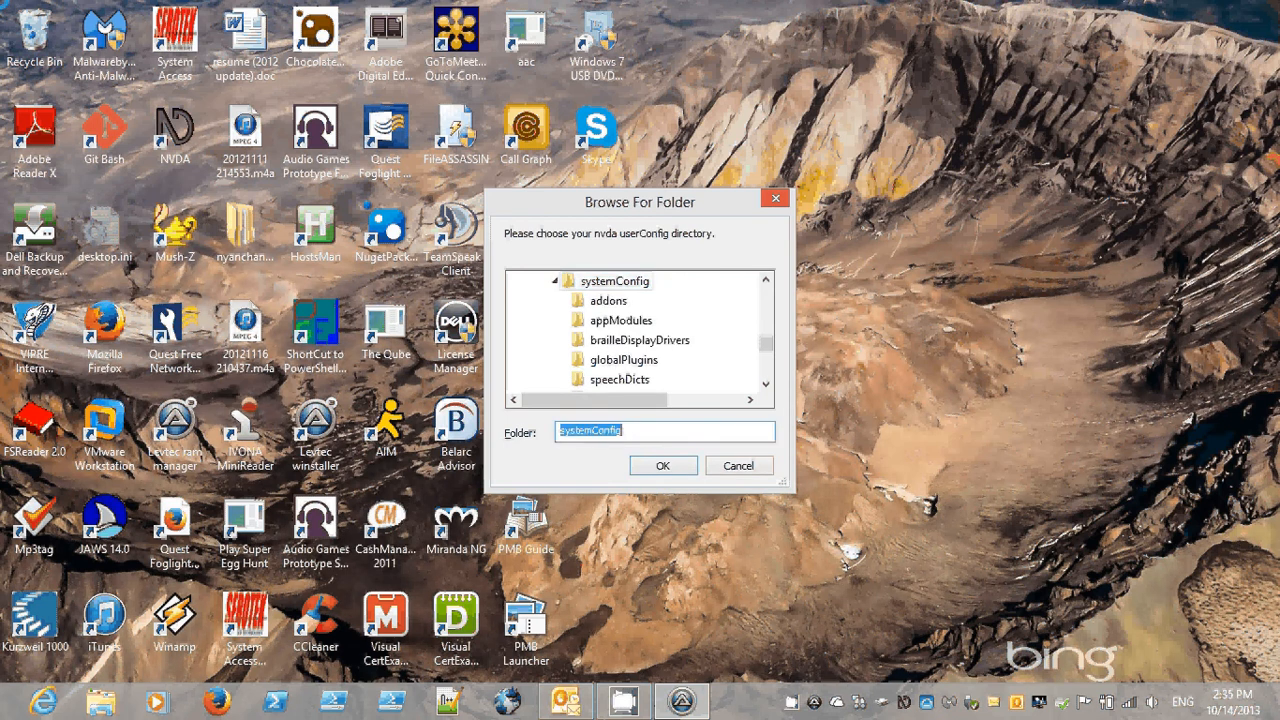
pyautogui.press('Tab')
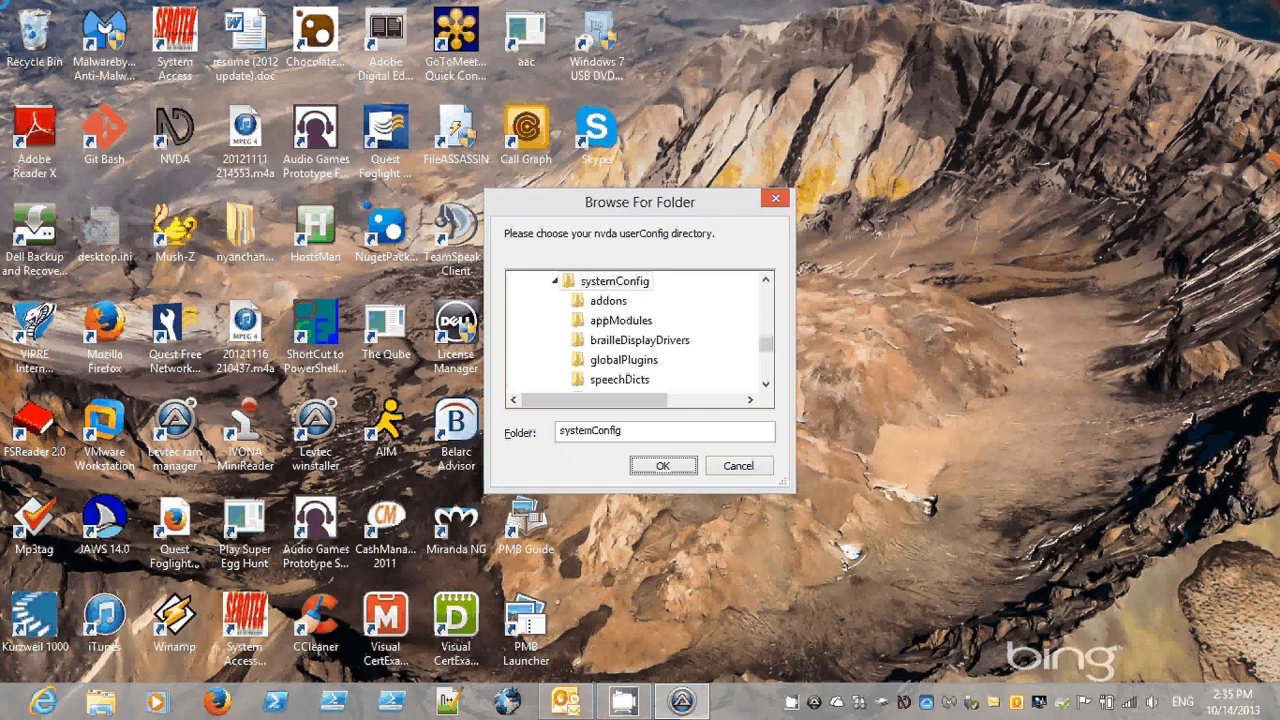
pyautogui.press('Return')
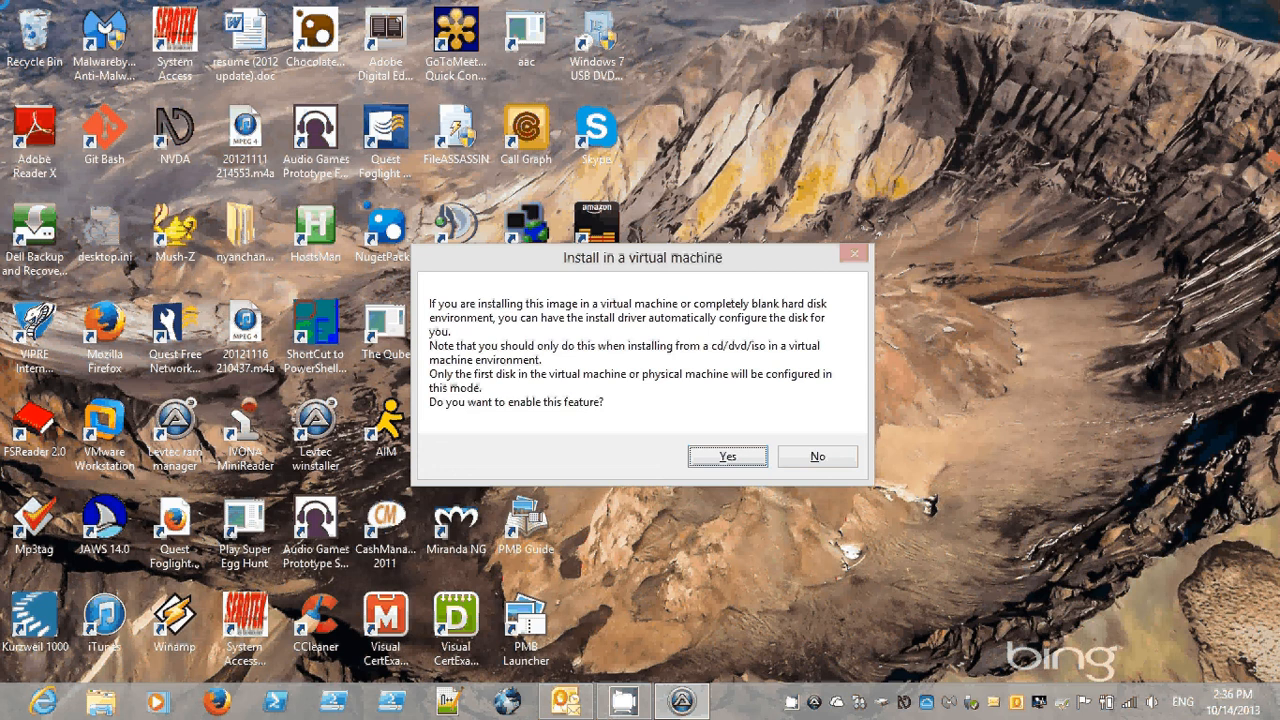
# Step: Decline automatic disk configuration for virtual machines and decline specifying advanced disk configuration for the hard disks
pyautogui.press('Tab')
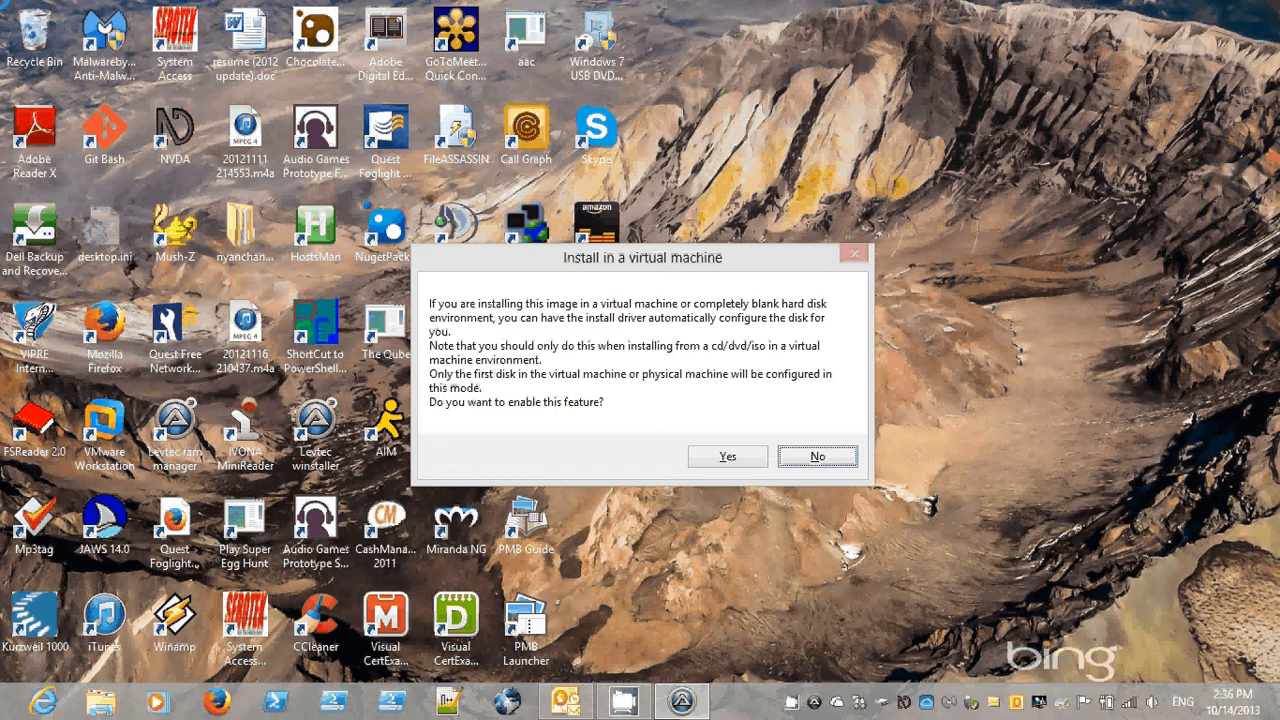
pyautogui.press('Return')
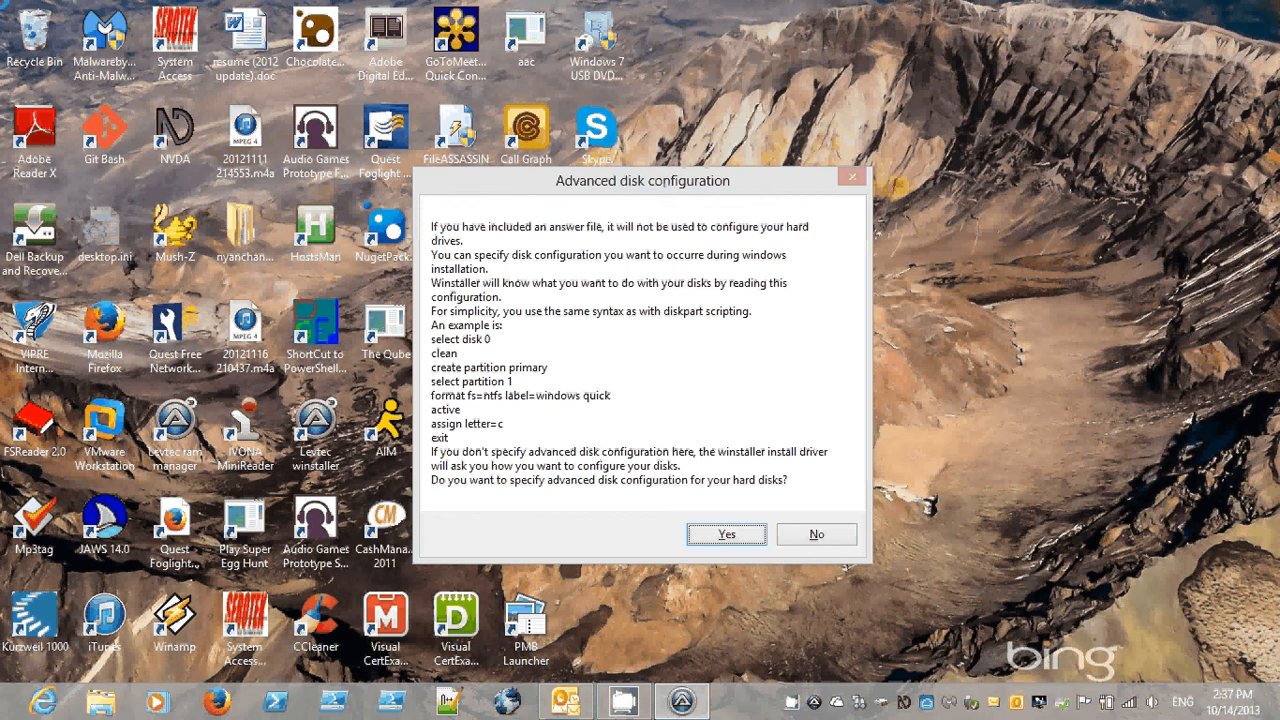
pyautogui.press('Tab')
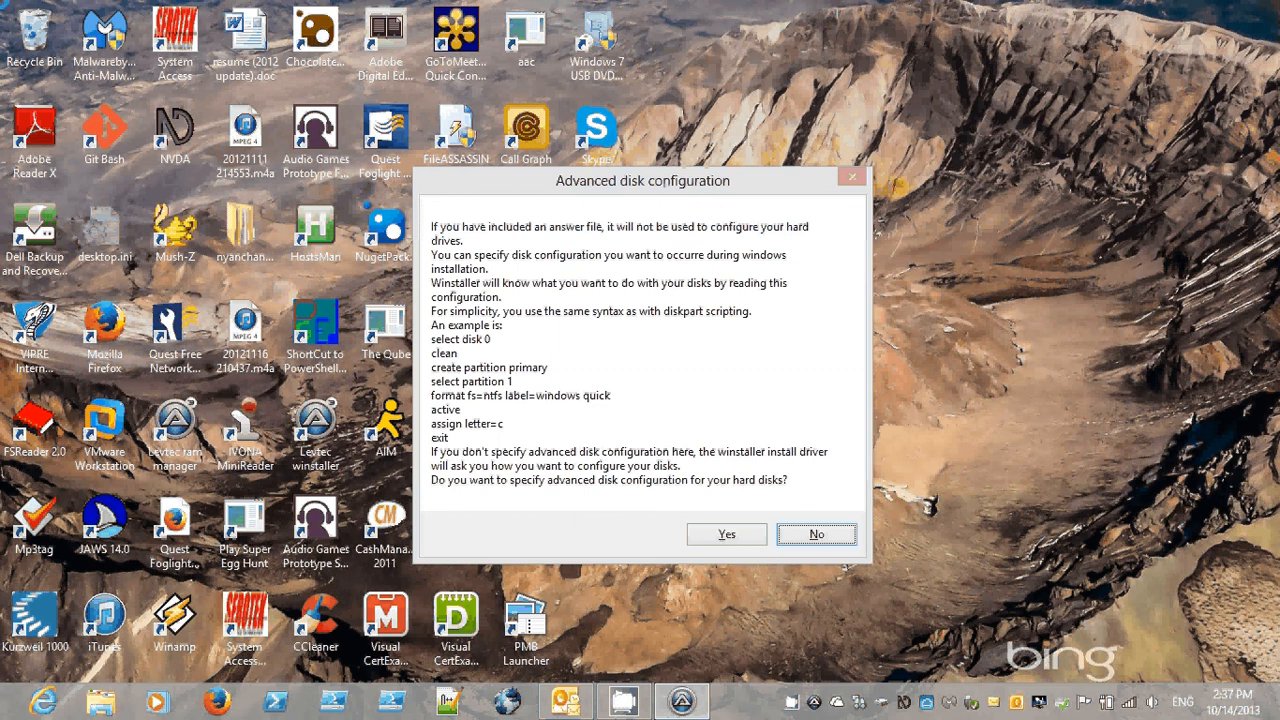
pyautogui.hotkey('shift', 'Tab')
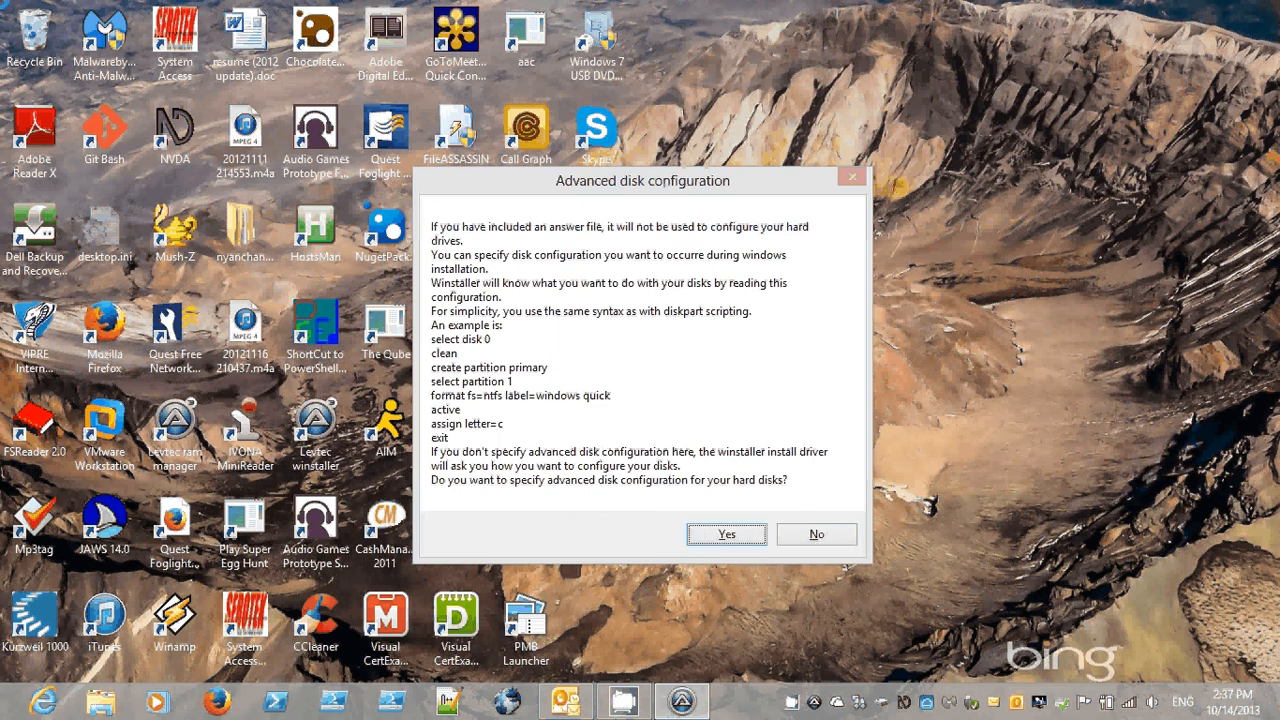
pyautogui.press('Tab')
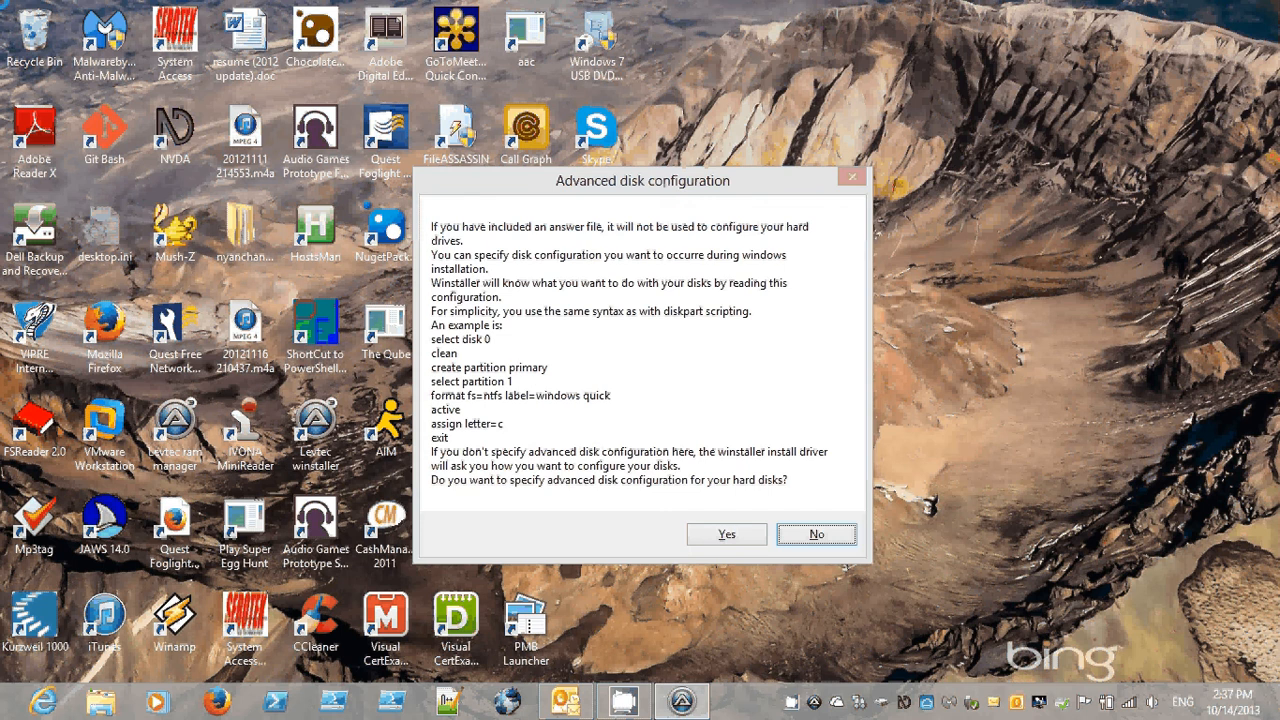
pyautogui.press('Return')
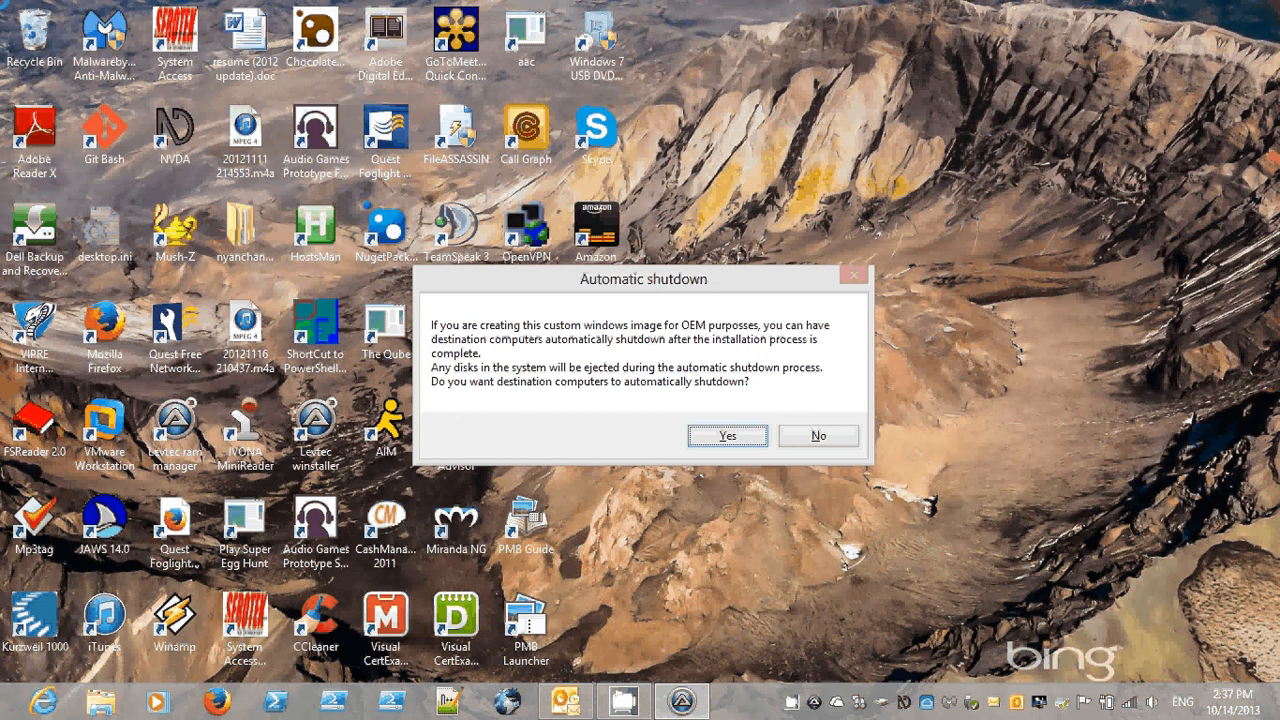
# Step: Decline automatic shutdown of destination computers and begin creating the Windows image
pyautogui.press('Tab')
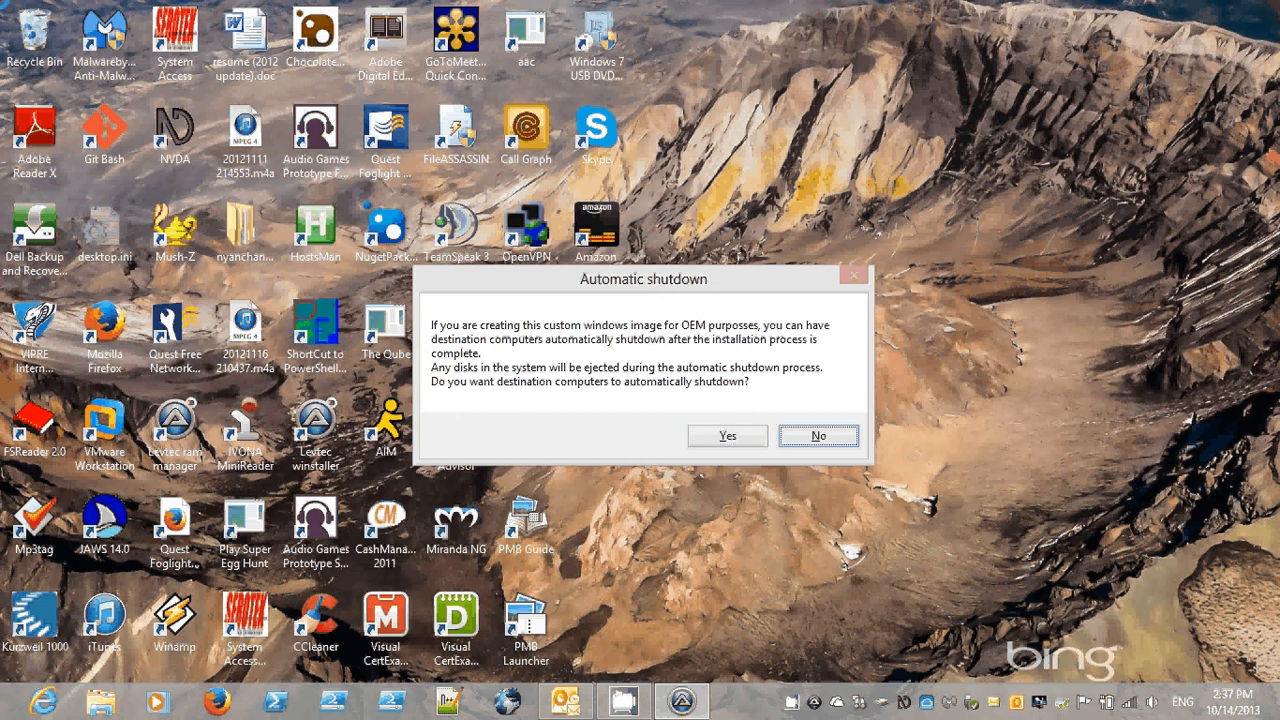
pyautogui.press('Return')
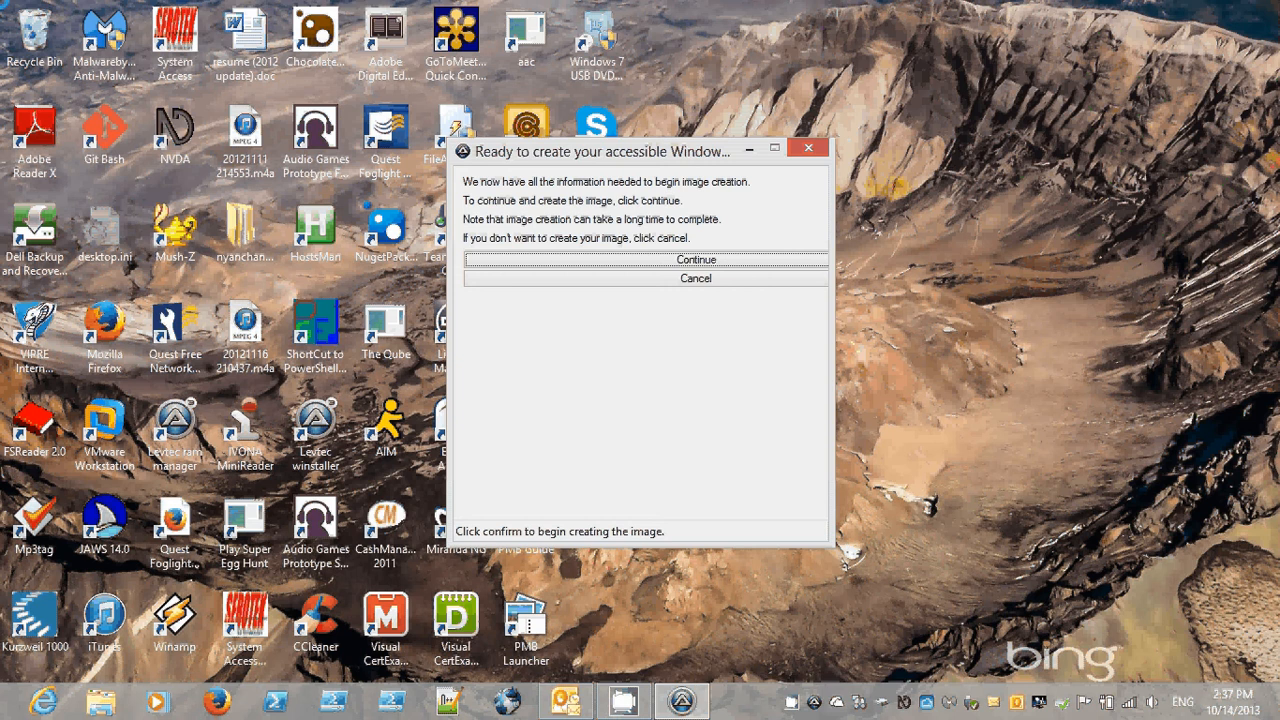
pyautogui.press('Return')
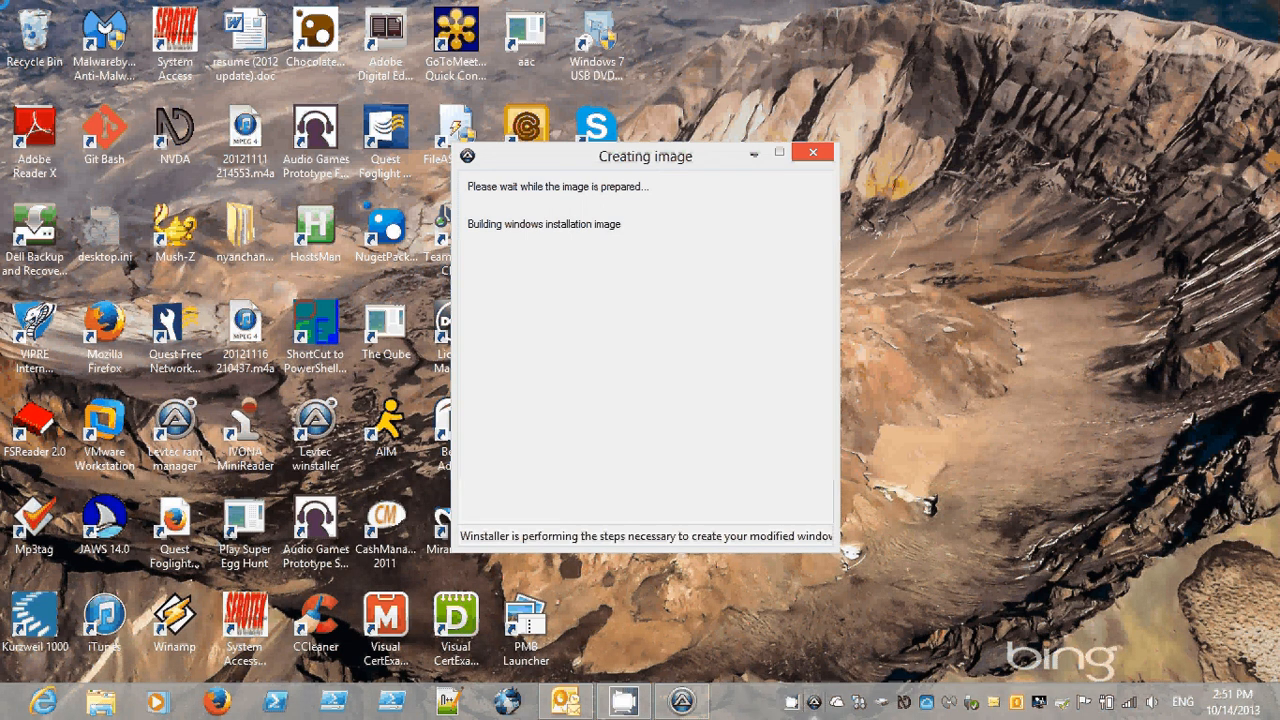
pyautogui.click(791, 702)
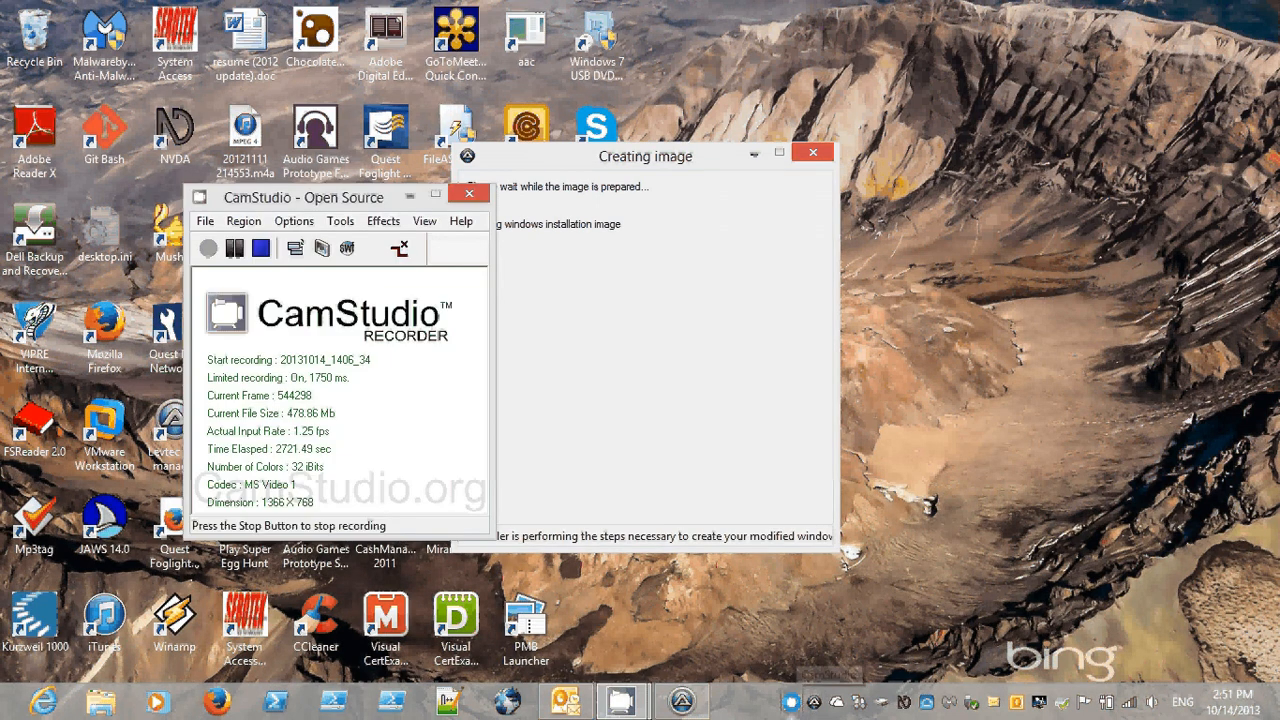